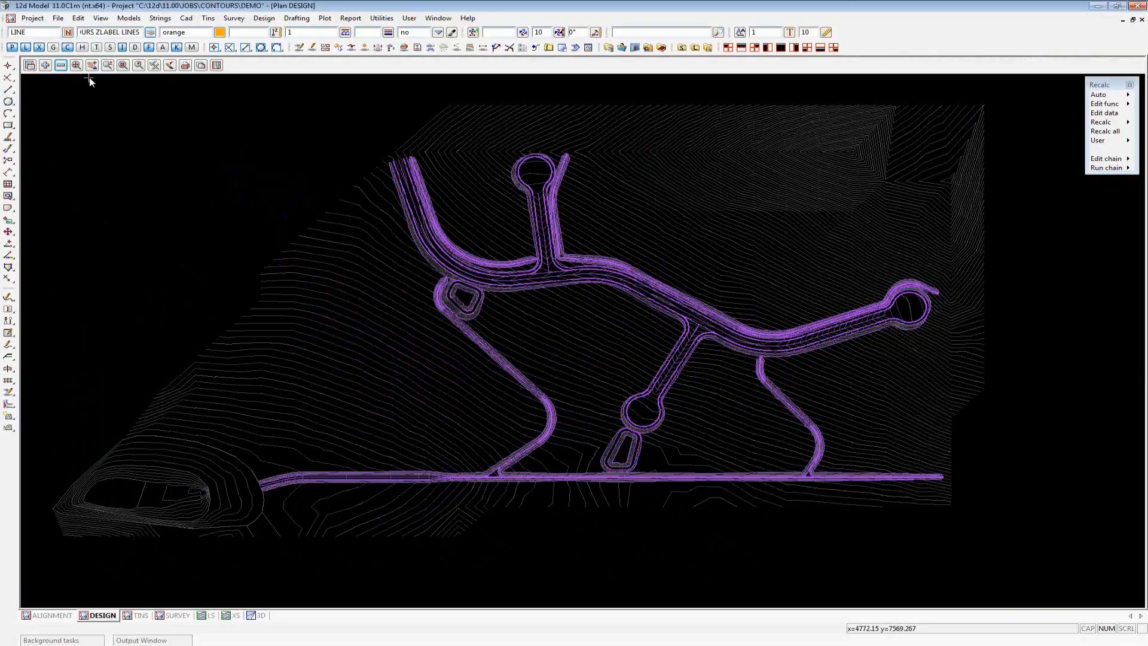
Examine which tins make up the SUPER COMBINED super tin, with their modes and active settings
left_click(61, 64)
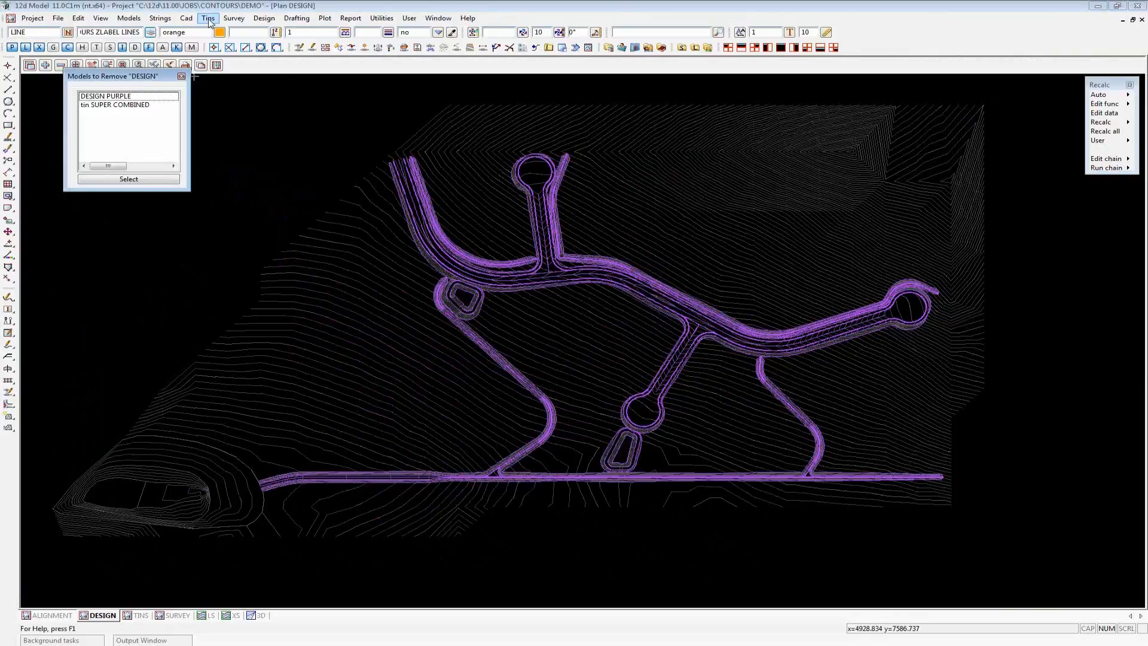
left_click(208, 19)
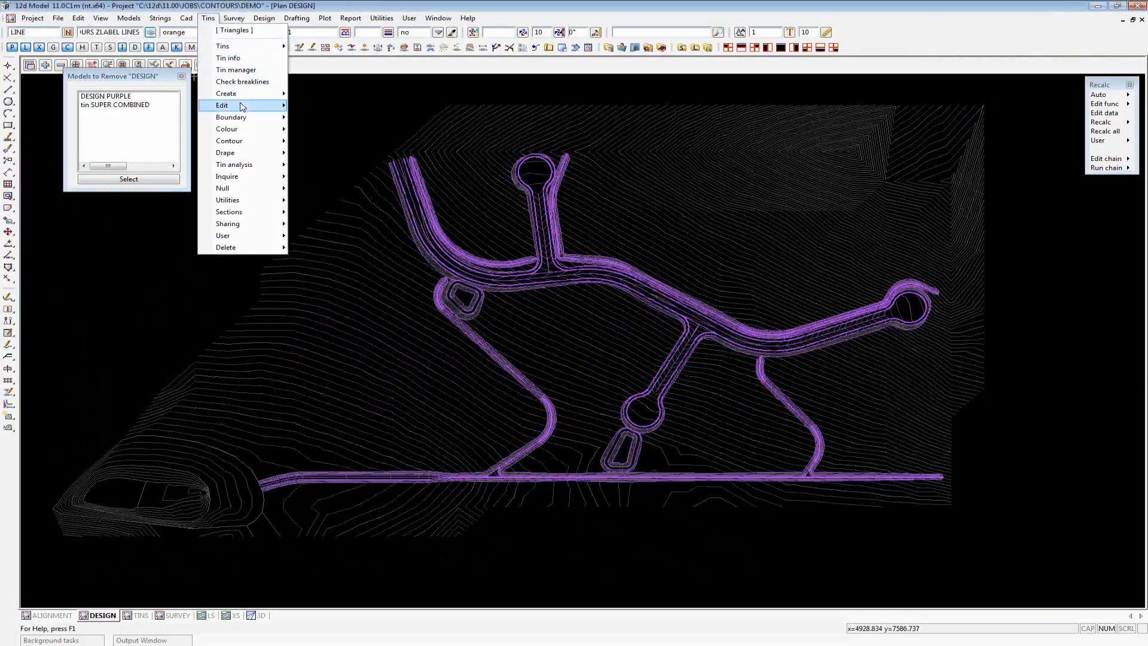
mouse_move(242, 107)
left_click(314, 135)
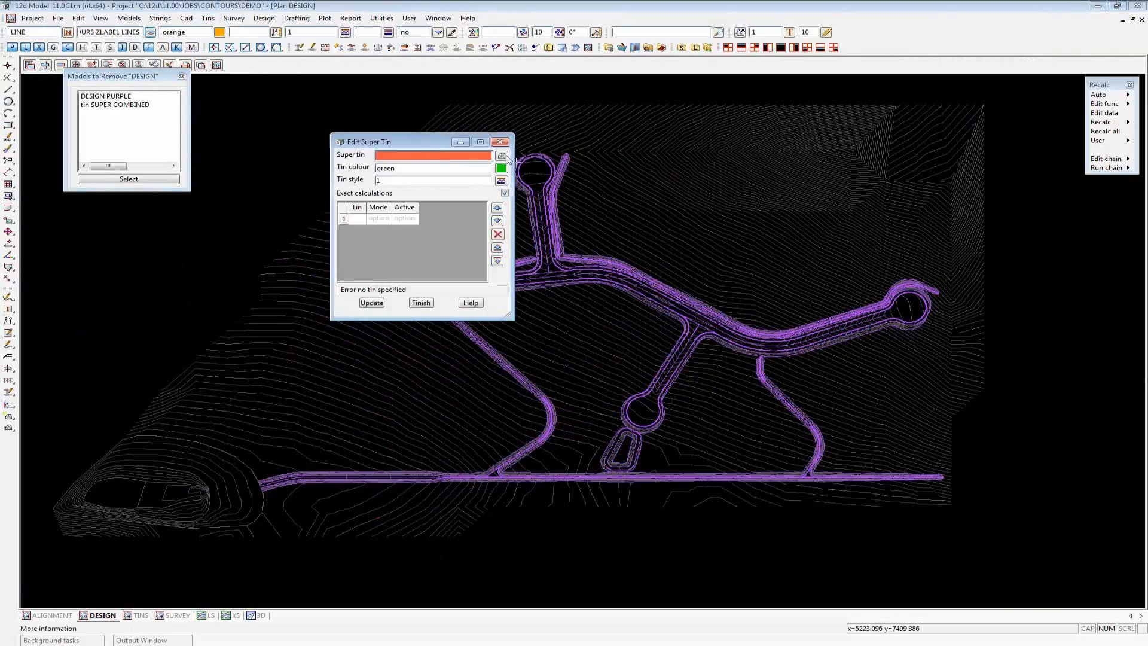
left_click(501, 155)
double_click(526, 189)
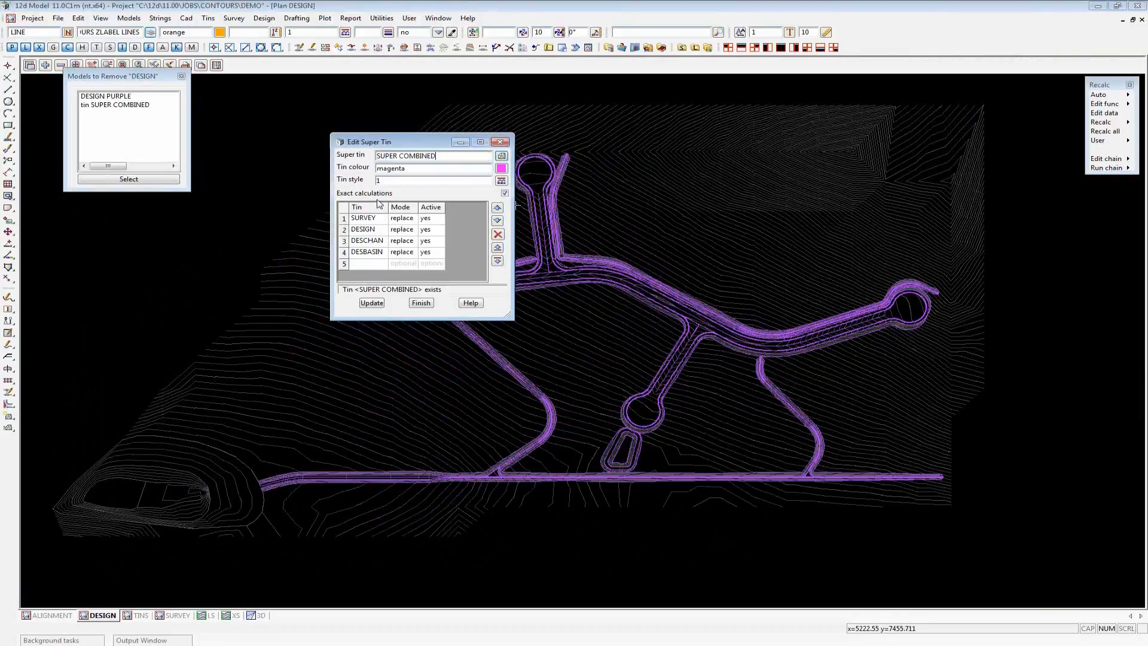
left_click_drag(379, 148, 265, 92)
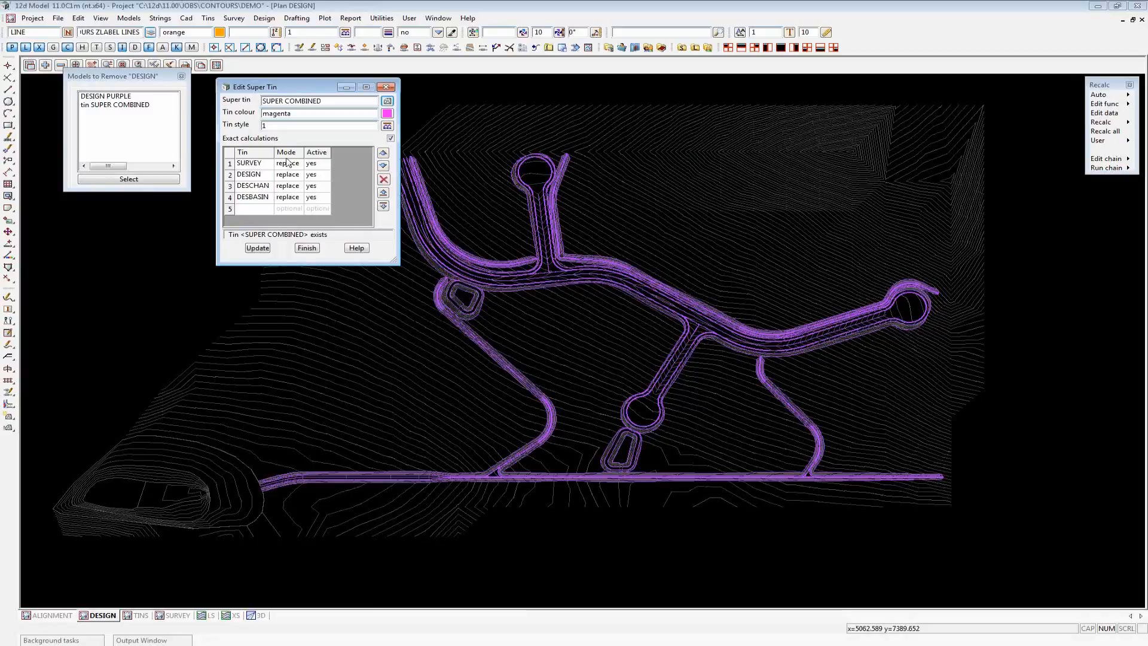
left_click(307, 248)
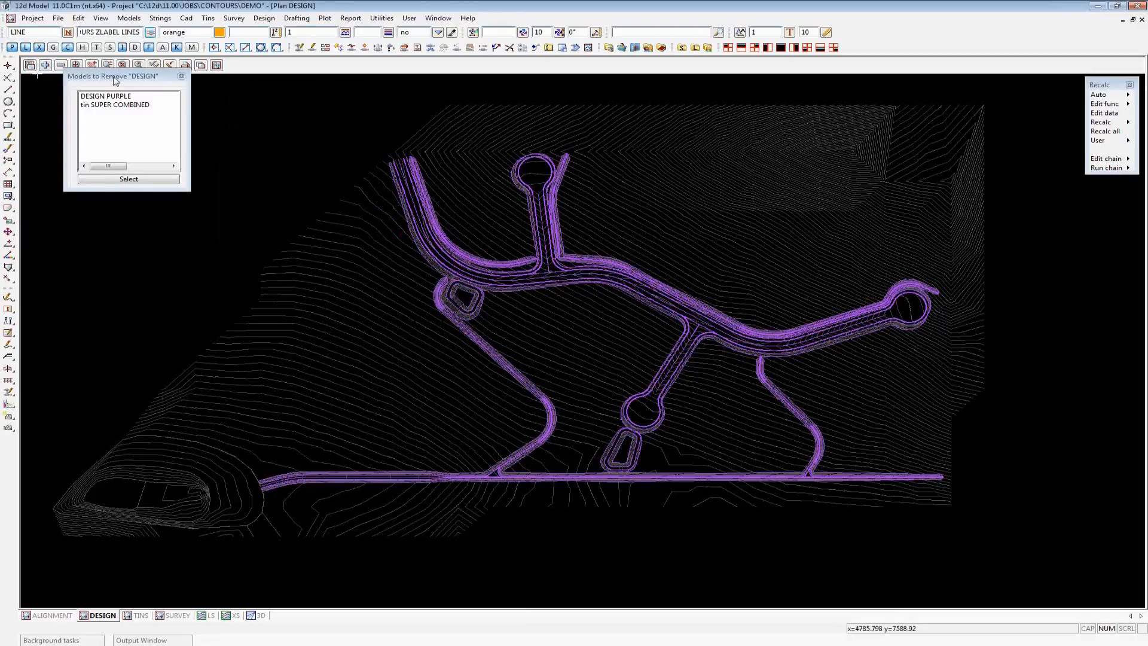
Remove the SUPER COMBINED tin from the DESIGN plan view
left_click(105, 106)
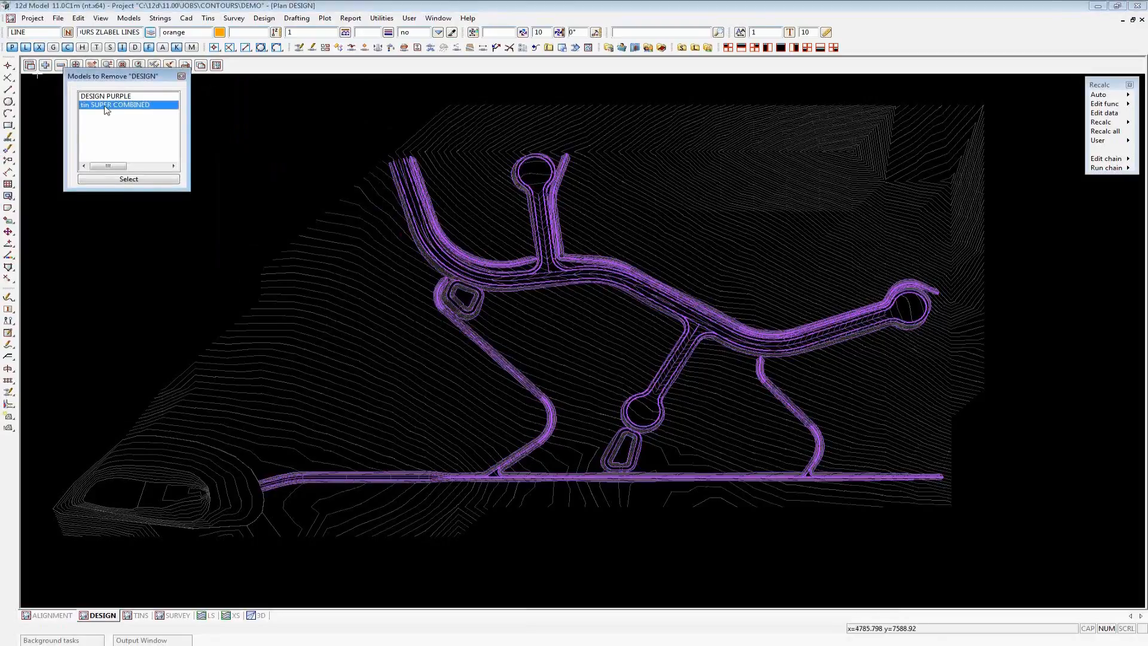
left_click(128, 179)
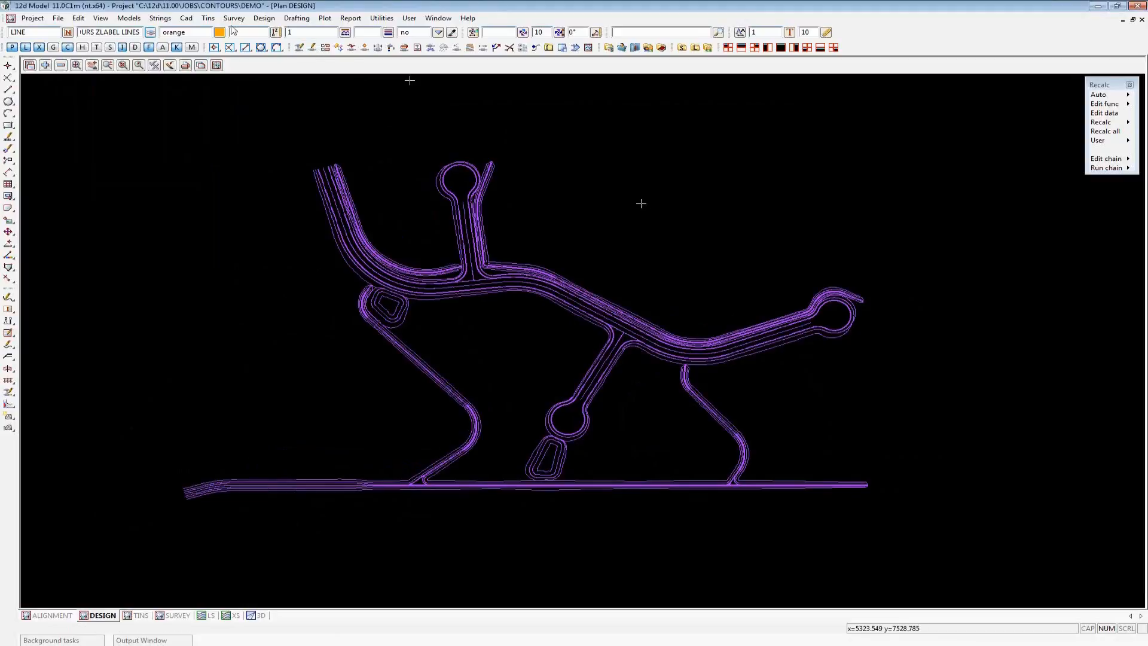
Start the tin Contour, Smooth and Label command and load the existing function named contour
left_click(209, 20)
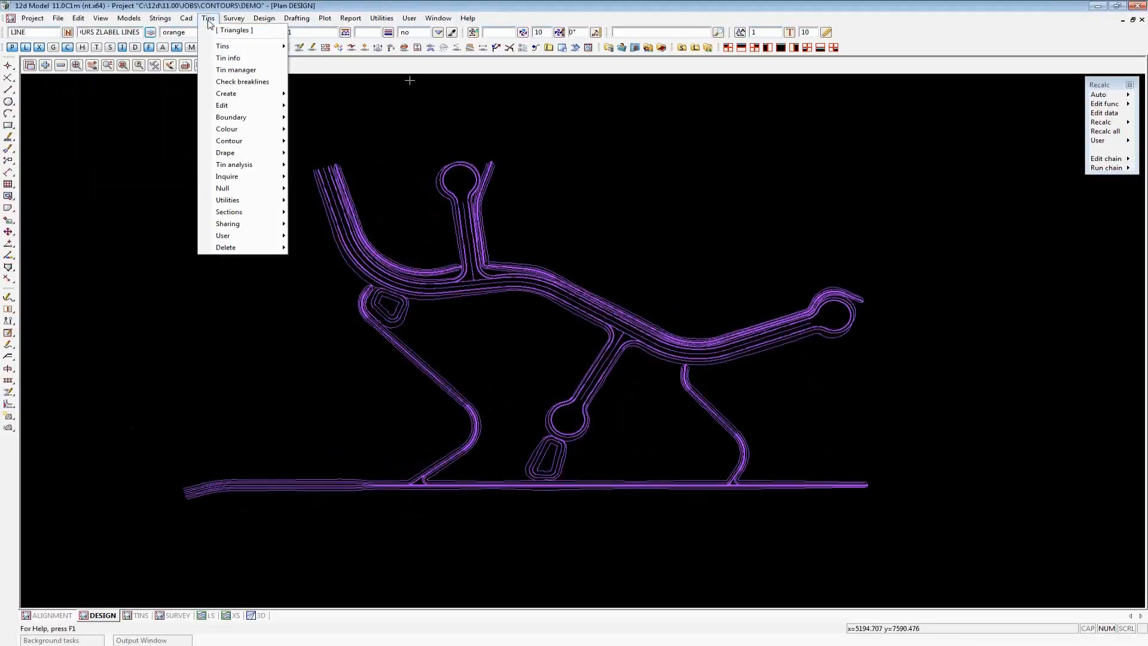
mouse_move(284, 143)
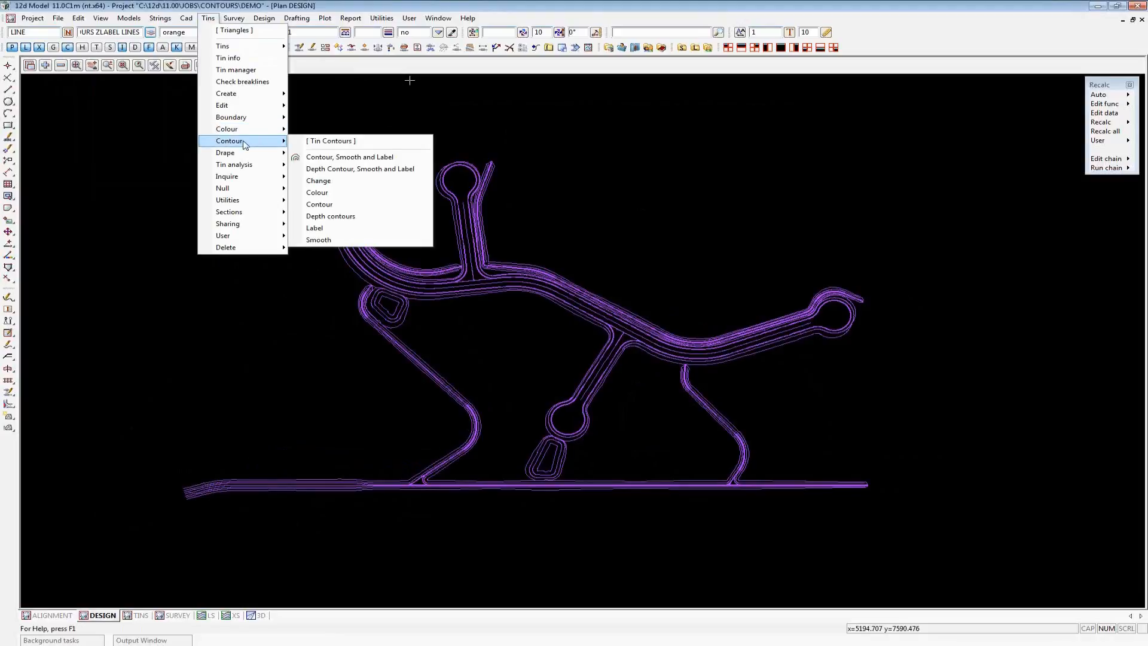
left_click(357, 158)
left_click_drag(484, 173, 840, 95)
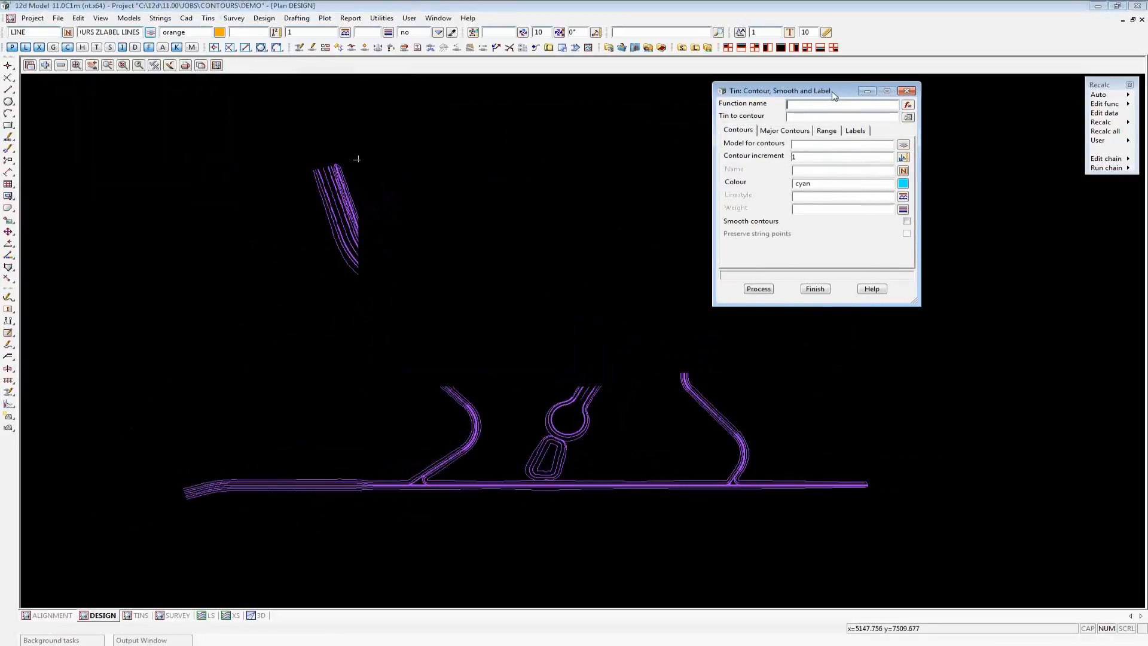
left_click(910, 106)
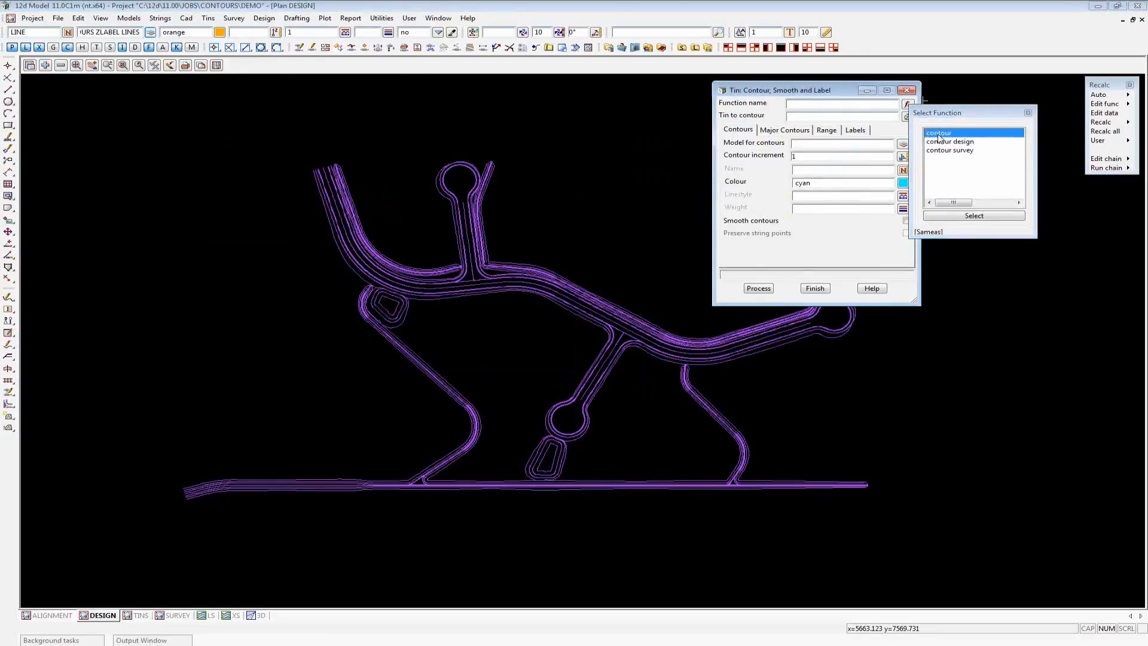
left_click(936, 131)
left_click_drag(772, 93, 874, 85)
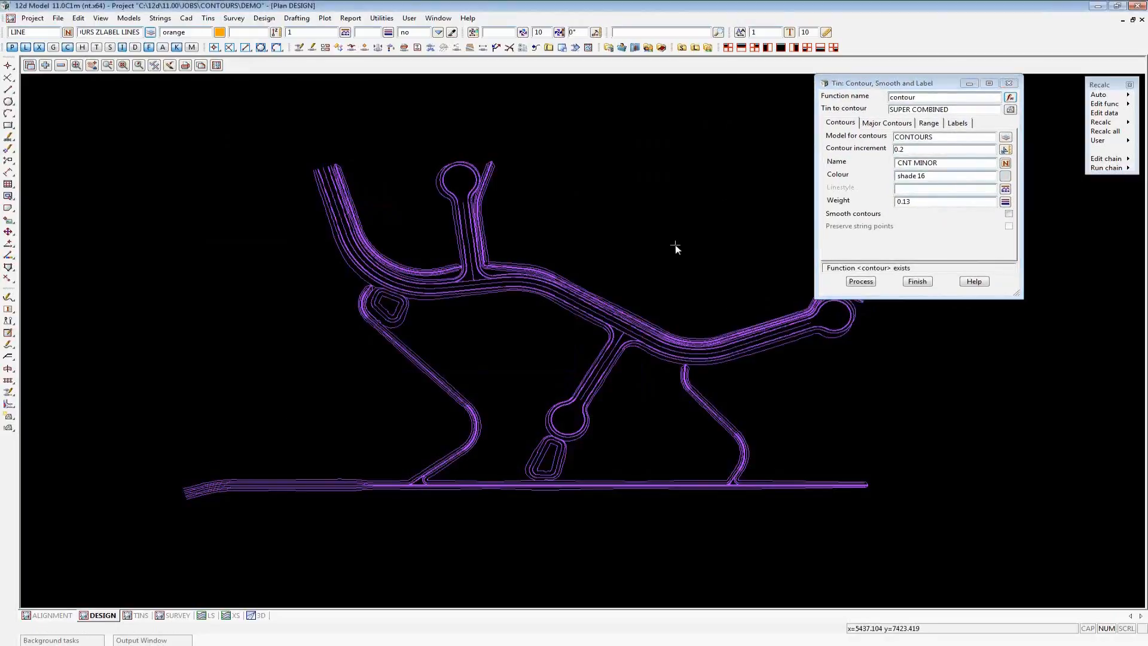
scroll(287, 413, "down", 1)
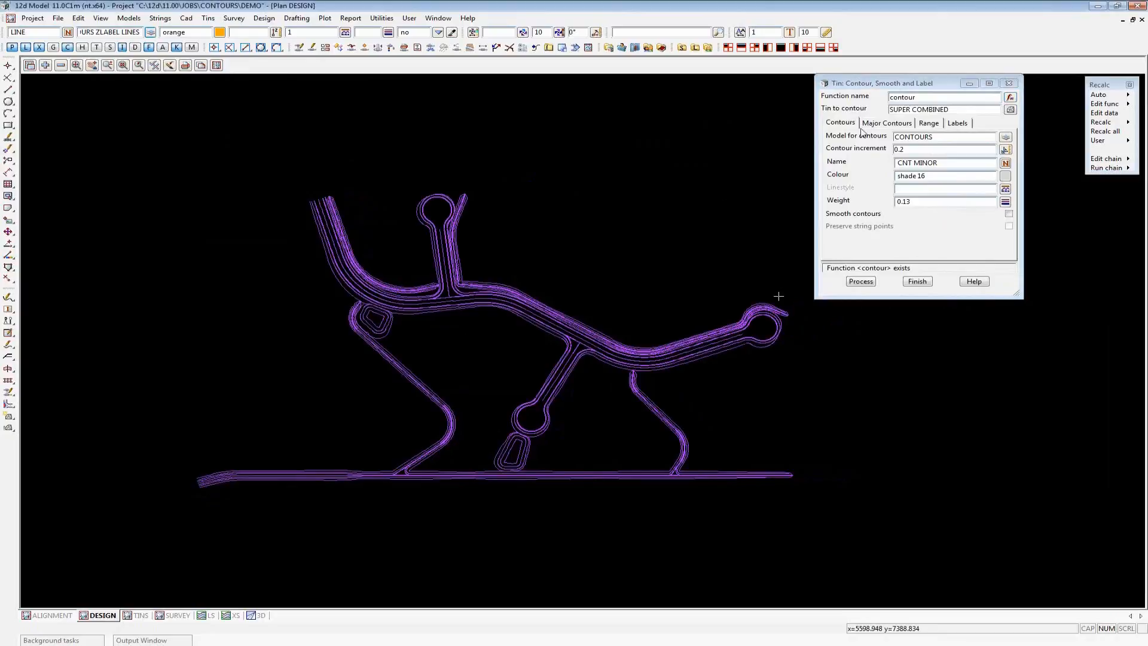
Review the contour function's minor contour, major contour, range and label settings, including increments, names, colours and weights
left_click(876, 124)
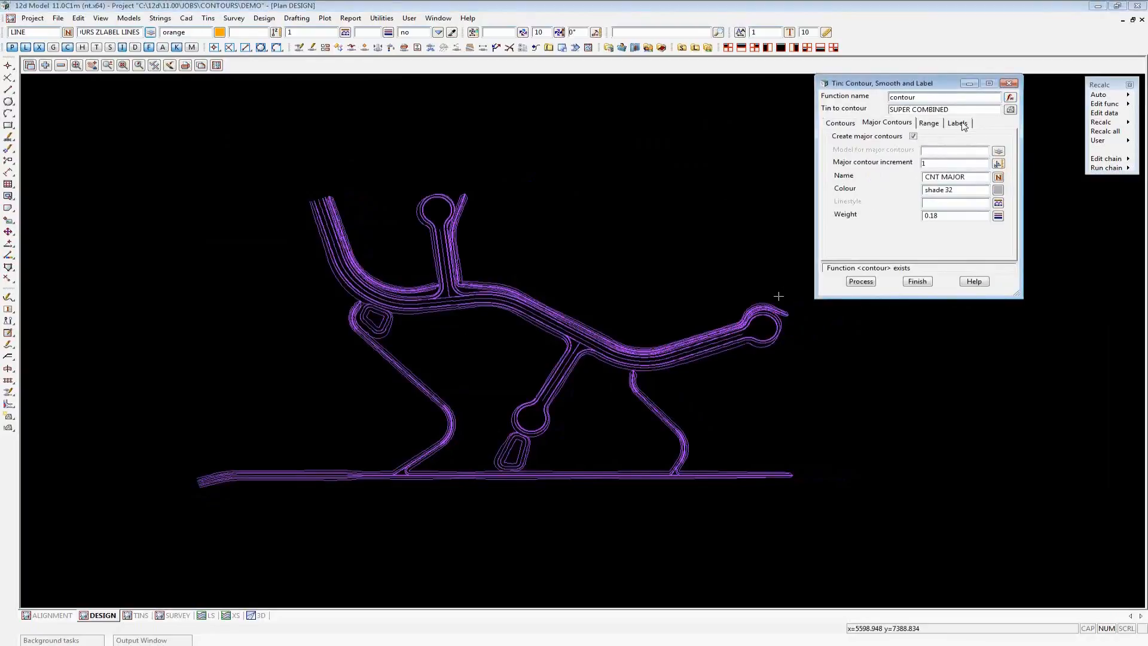
left_click(958, 124)
left_click(840, 123)
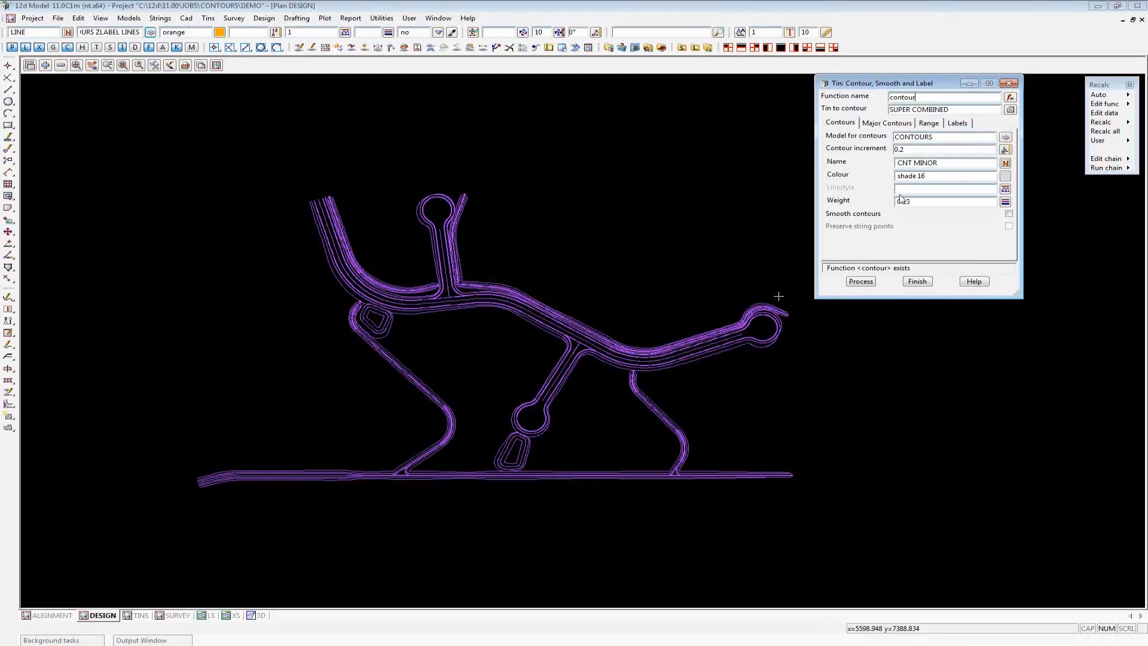
left_click(941, 164)
left_click(941, 177)
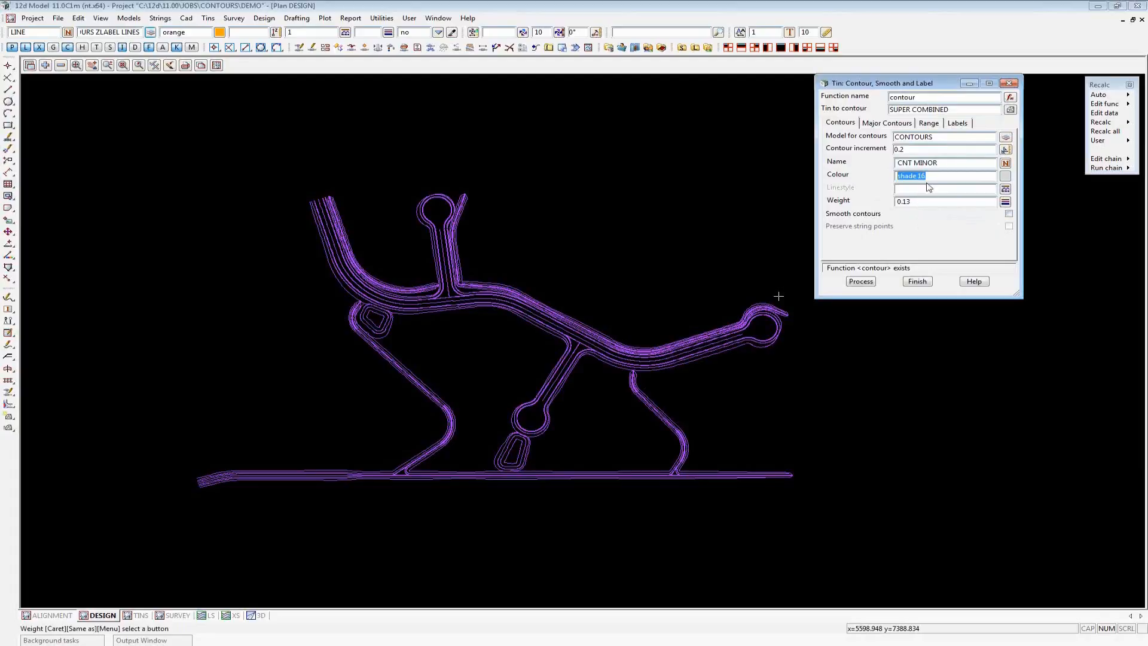
left_click(895, 124)
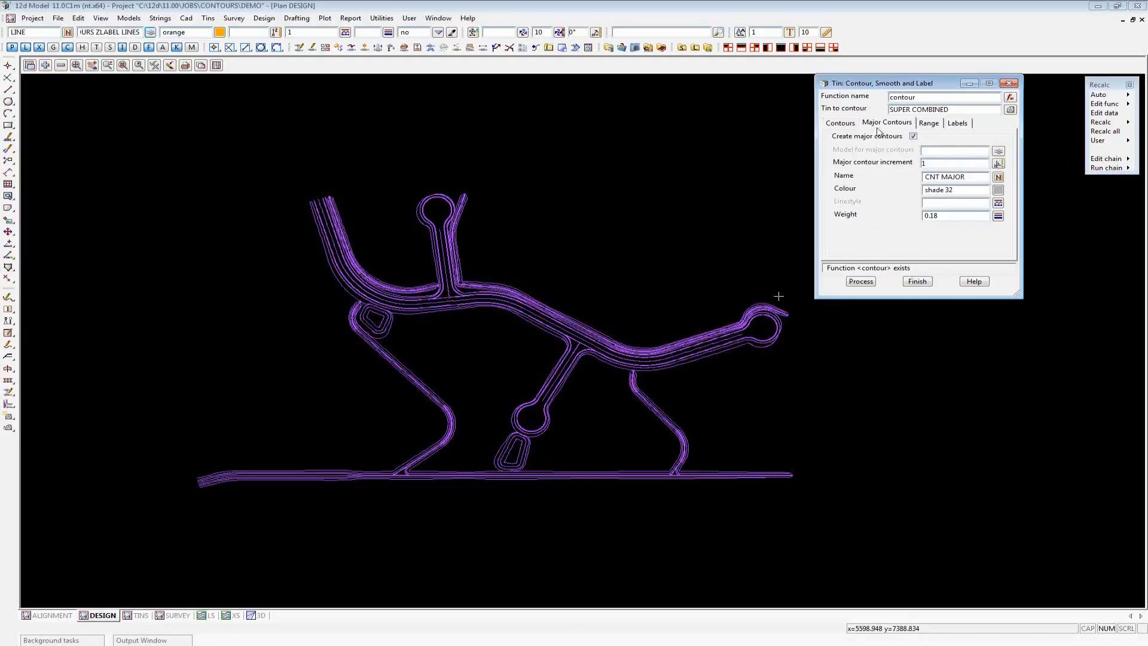
left_click(841, 124)
left_click_drag(935, 139, 841, 137)
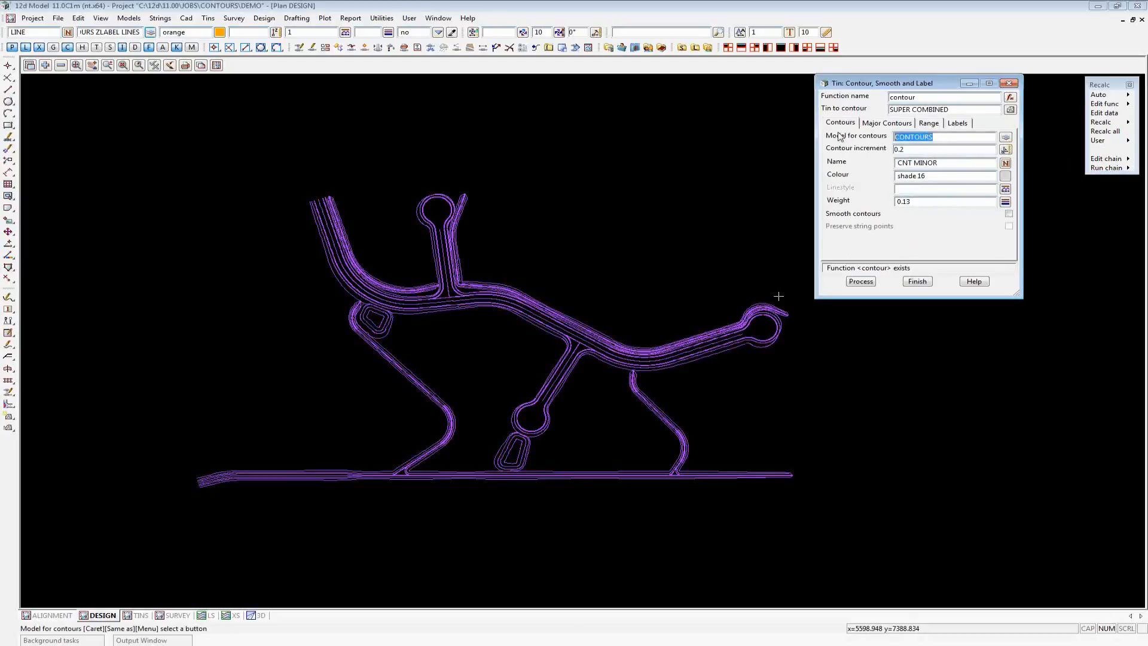
left_click(901, 125)
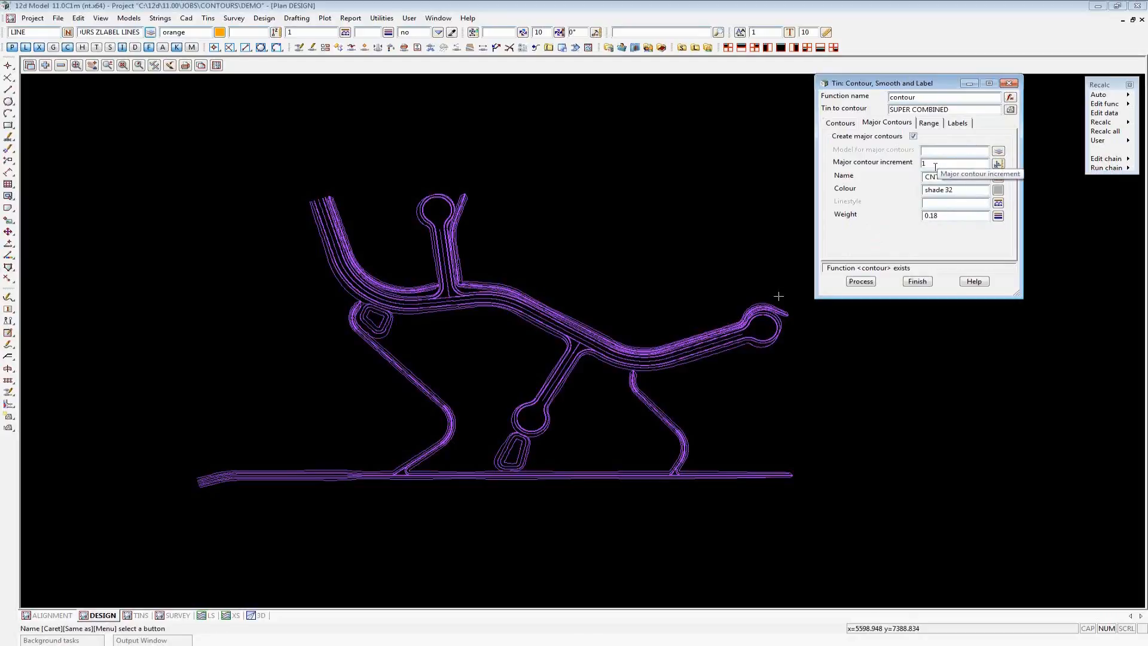
left_click(982, 178)
double_click(982, 179)
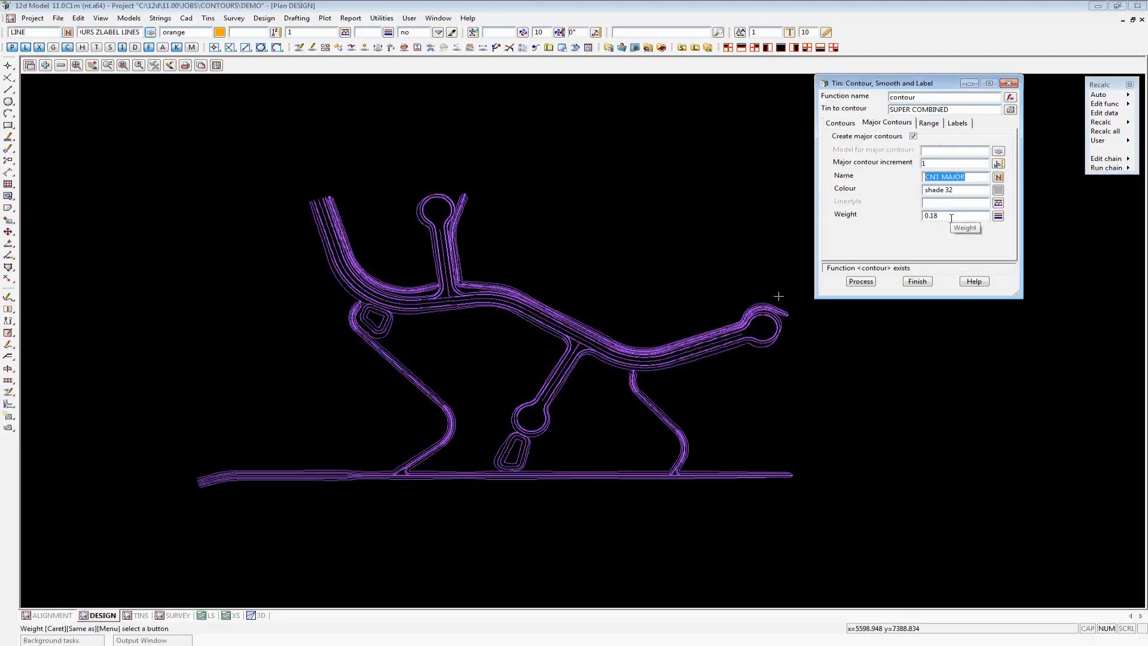
left_click(936, 129)
left_click(958, 124)
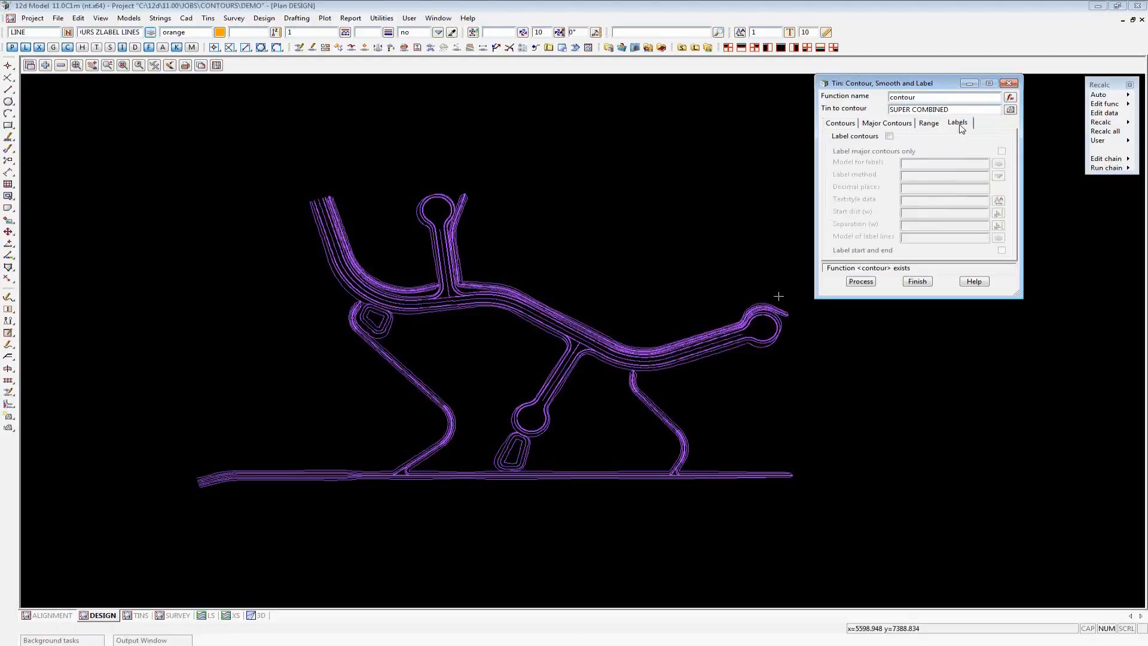
left_click(933, 125)
left_click(841, 124)
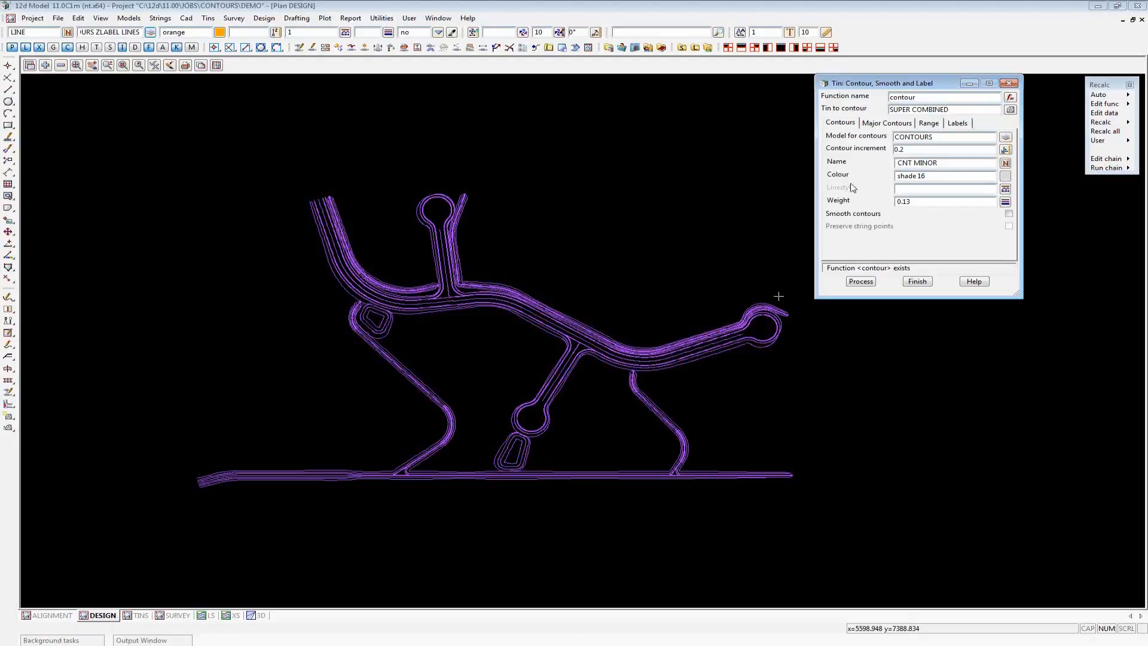
Process the contour function for the SUPER COMBINED tin and add the CONTOURS model to the DESIGN view
left_click(861, 281)
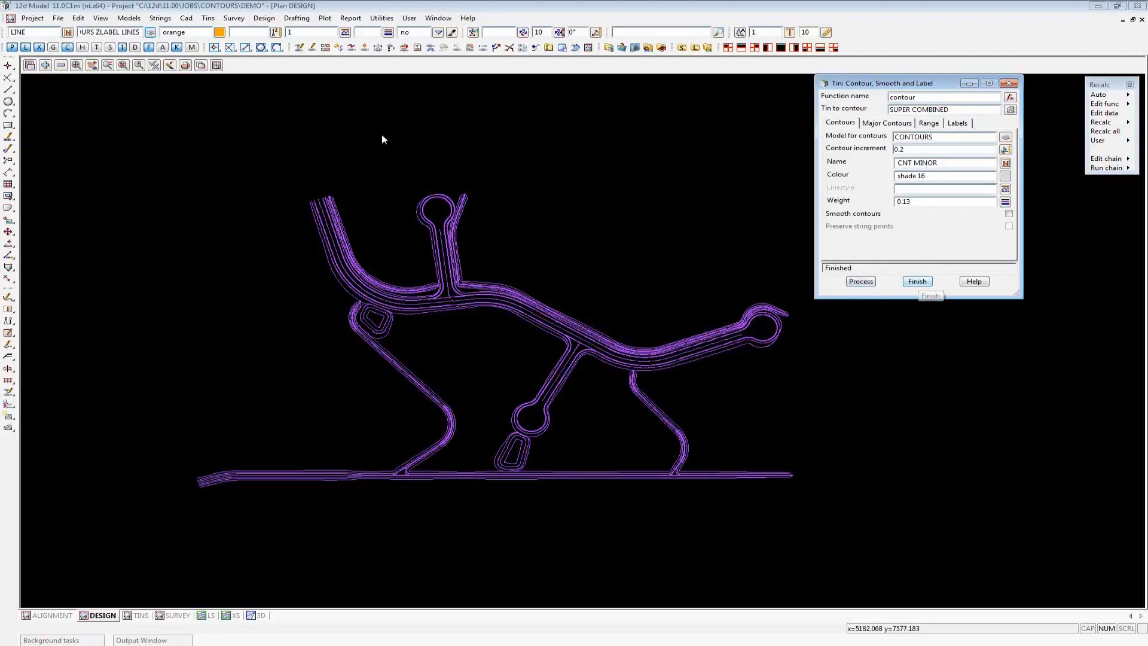
left_click(46, 66)
left_click(93, 173)
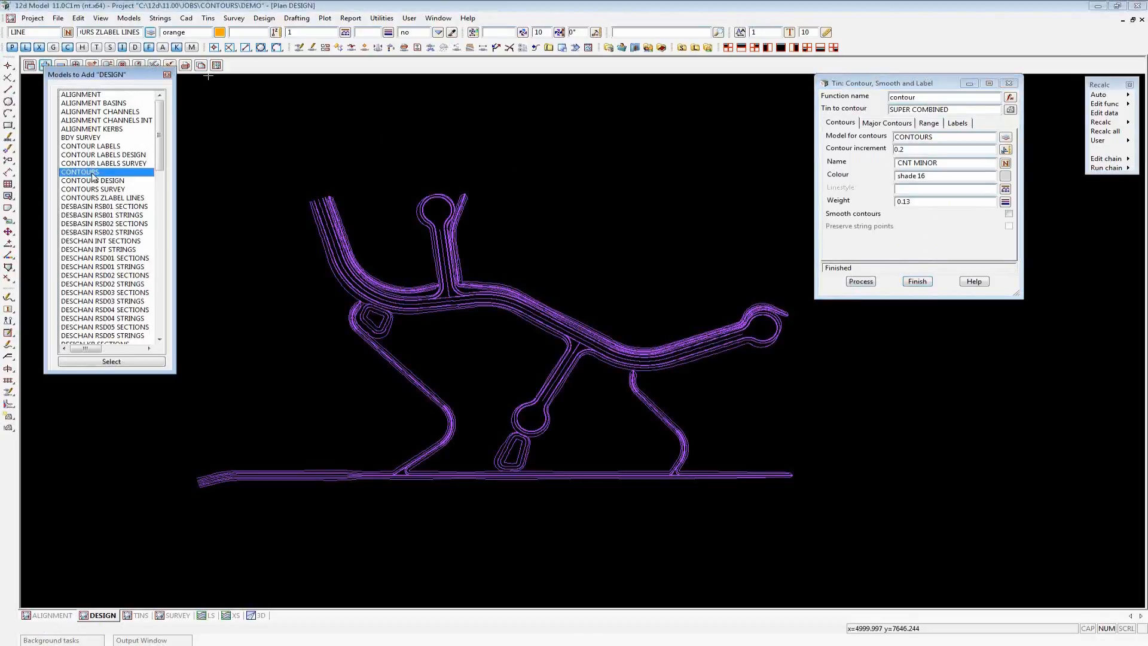
double_click(94, 175)
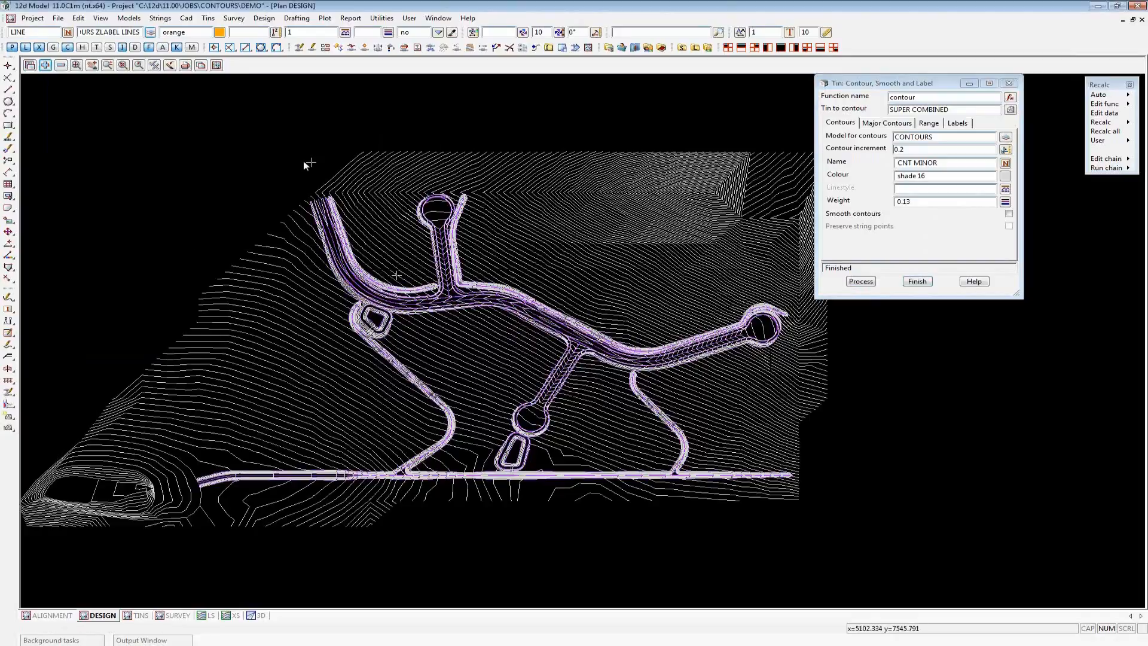
Reorder the models on the DESIGN plan view so that DESIGN PURPLE is listed before CONTOURS
left_click(220, 67)
left_click(217, 65)
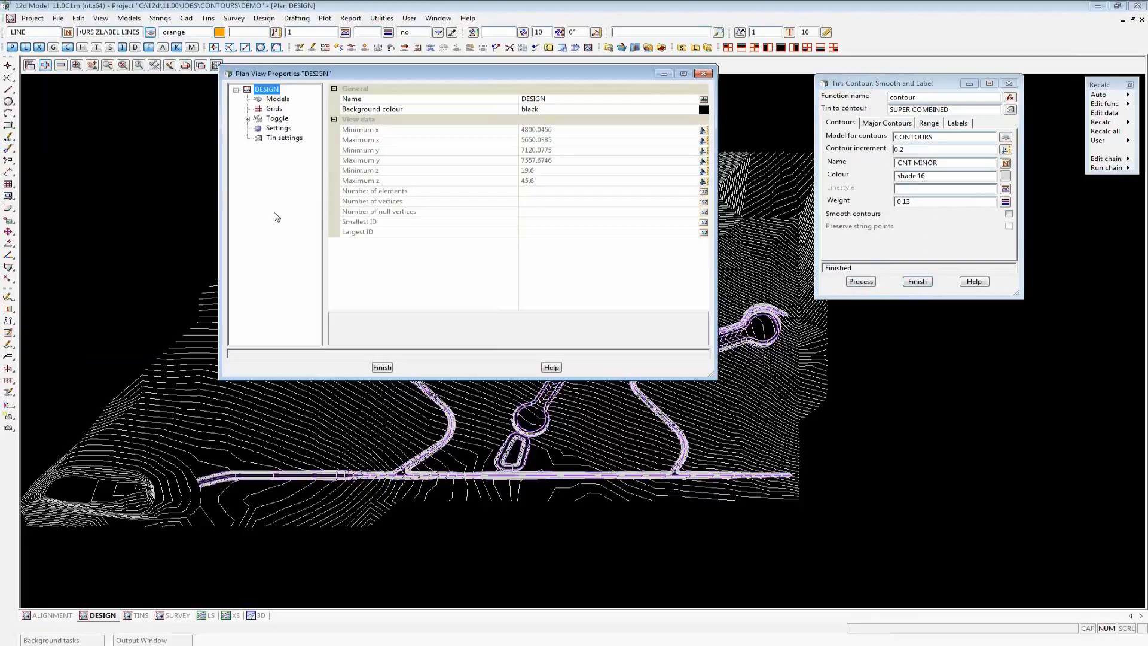
left_click(278, 100)
left_click(559, 114)
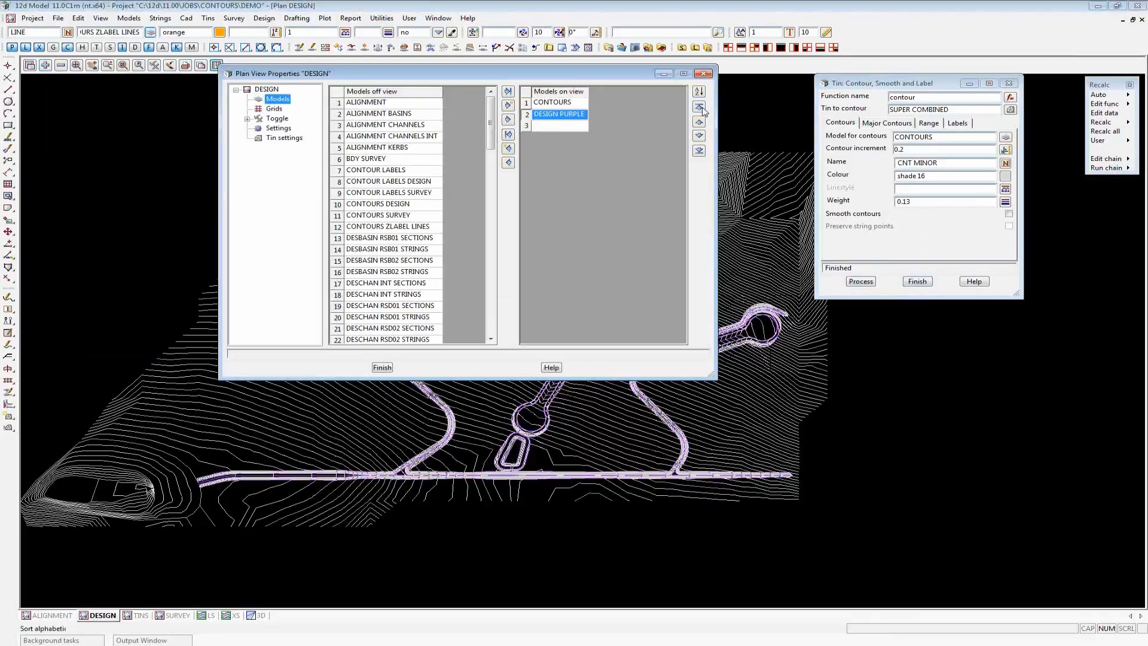
left_click(700, 122)
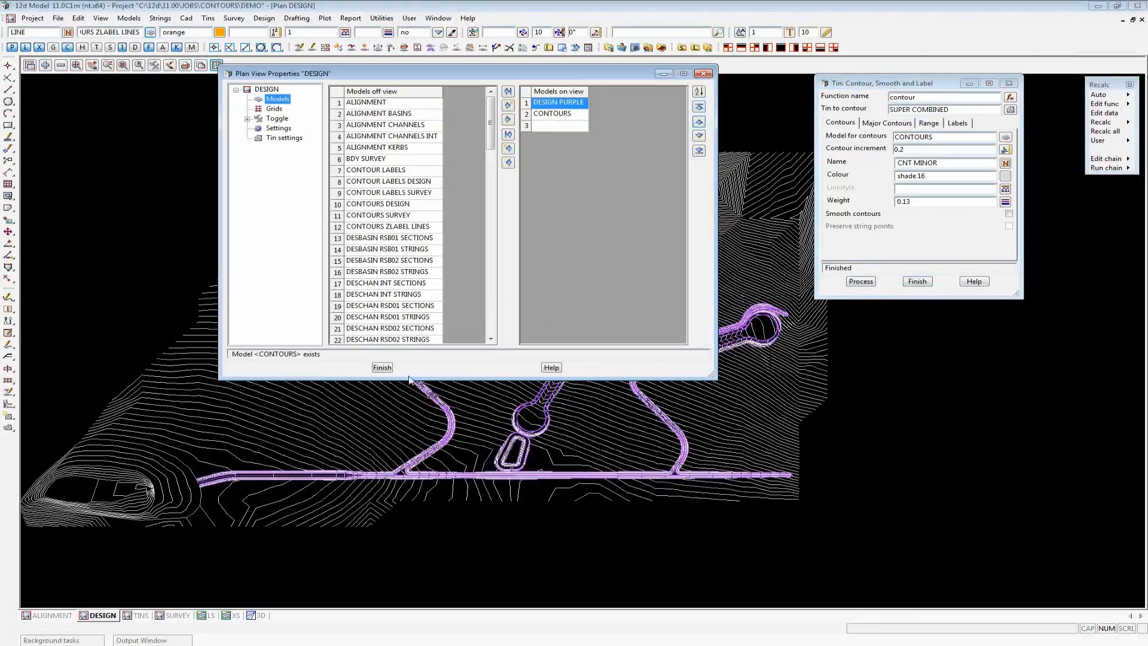
left_click(382, 367)
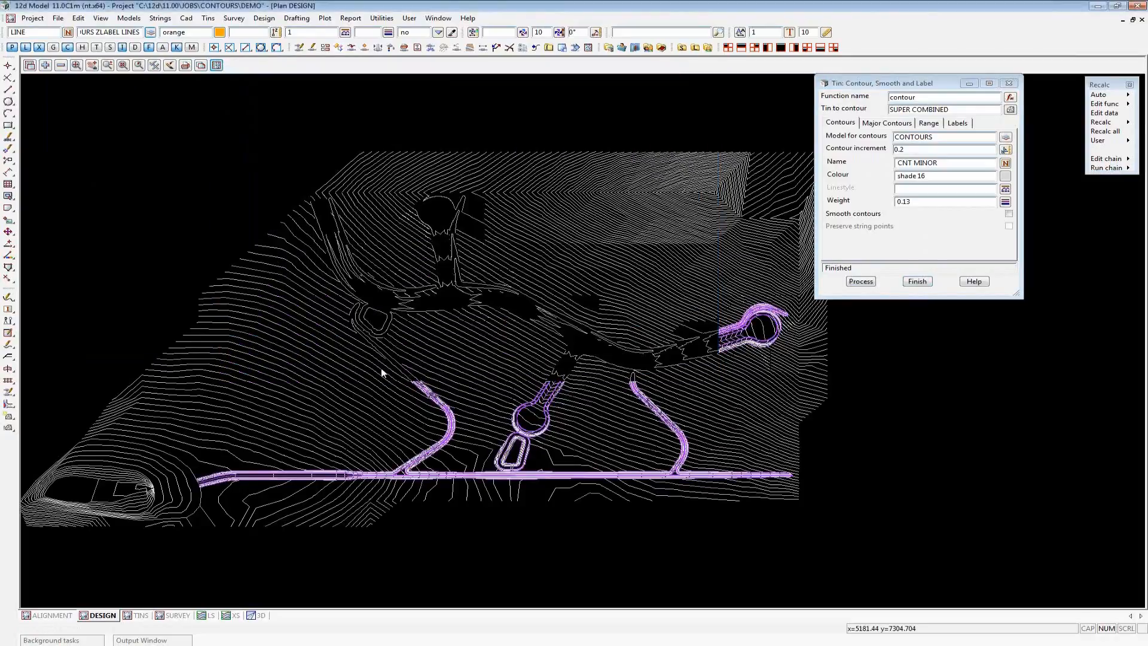
Inquire on a major contour string west of the roads to inspect its name, model, colour, weight and level
scroll(415, 307, "up", 1)
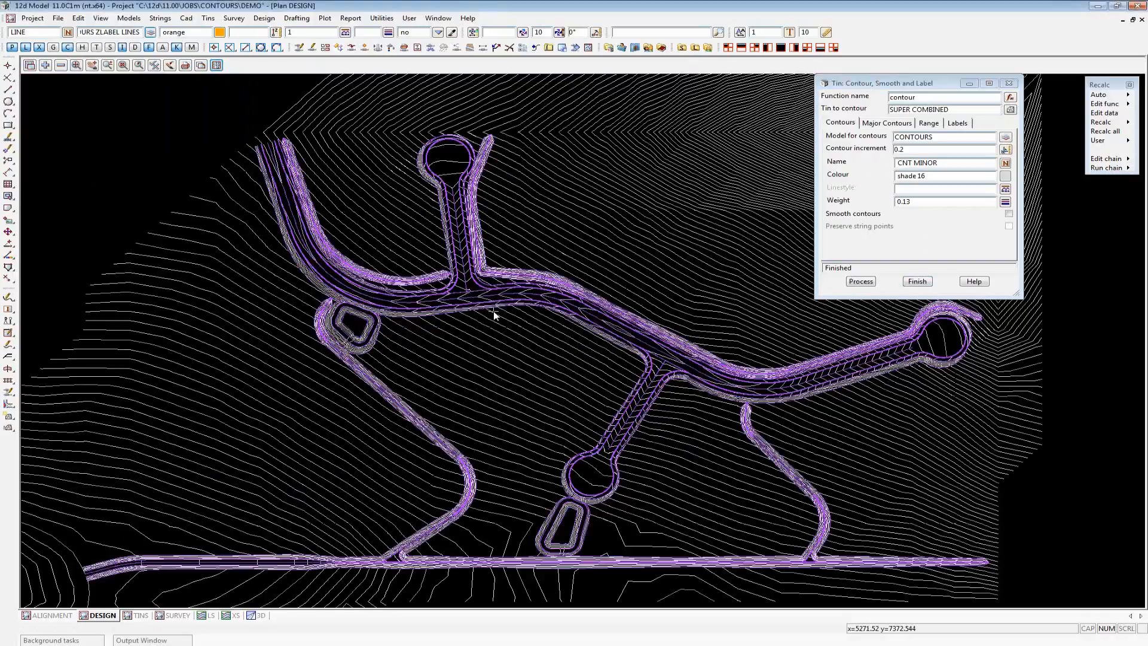
scroll(494, 315, "down", 1)
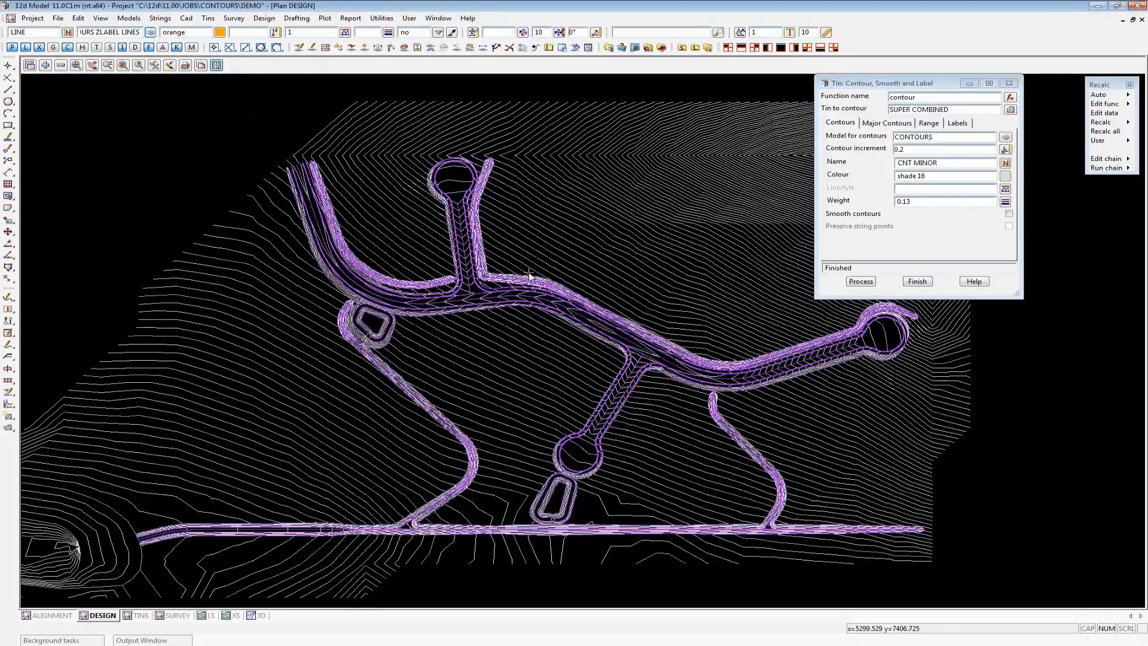
scroll(528, 275, "down", 1)
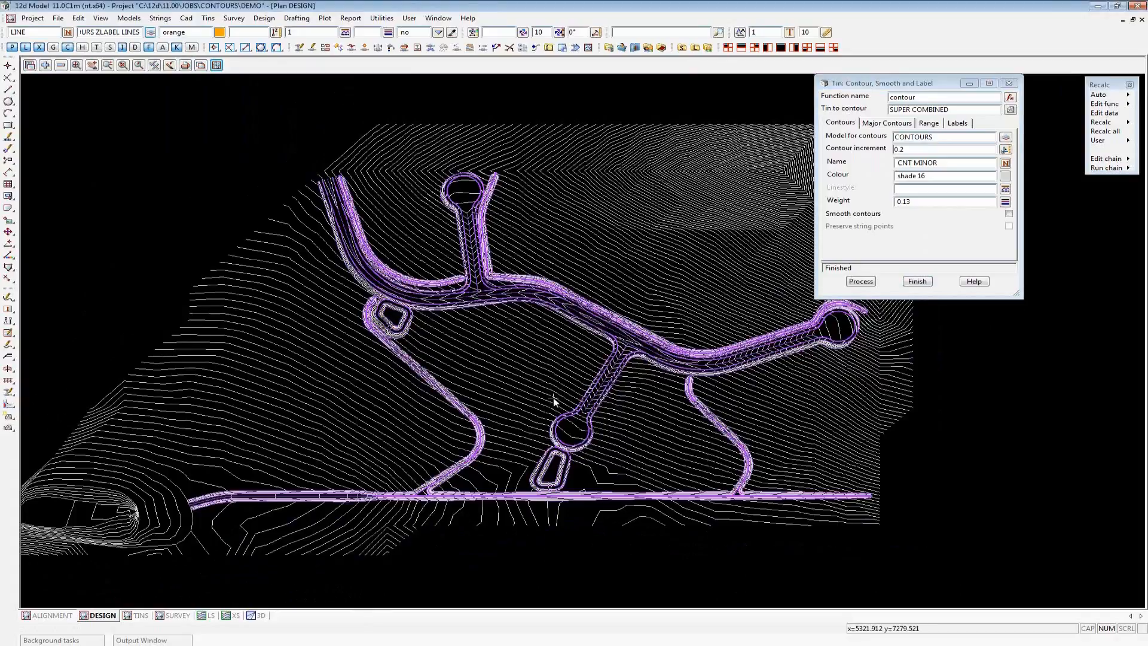
key("F2")
left_click(379, 440)
left_click(307, 362)
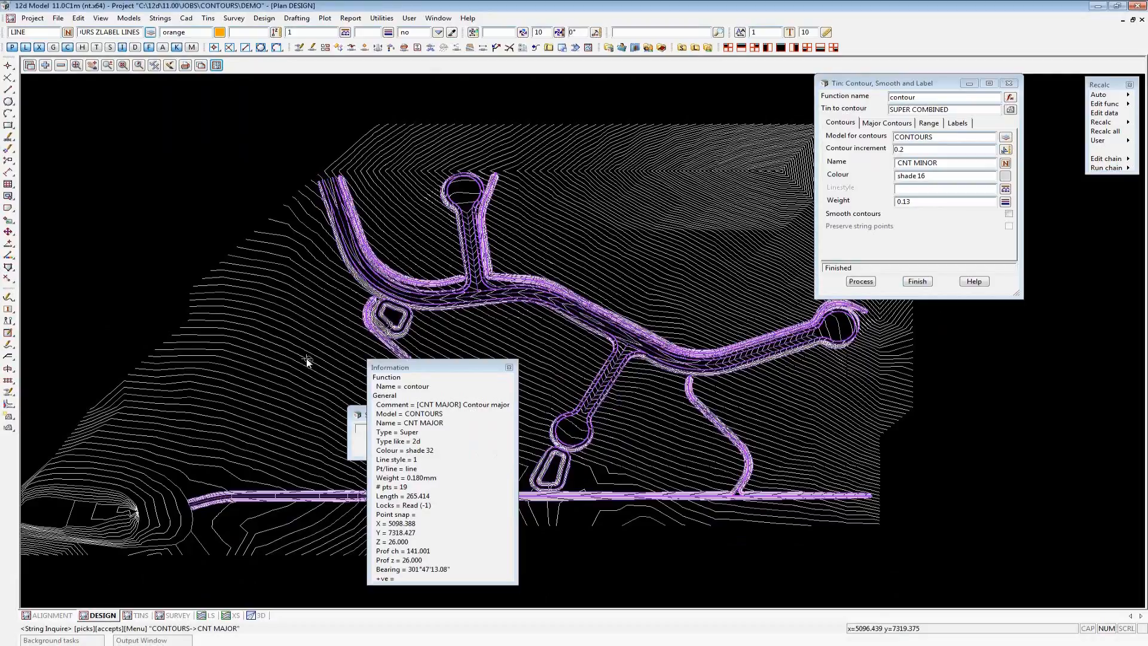
key("Escape")
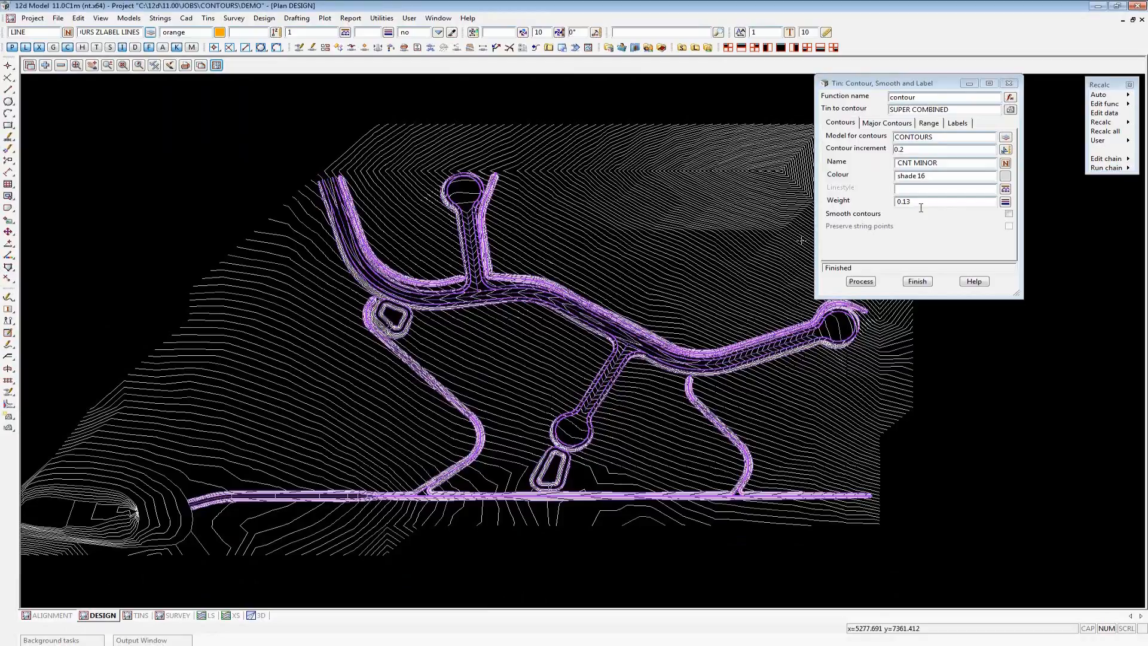
left_click(955, 124)
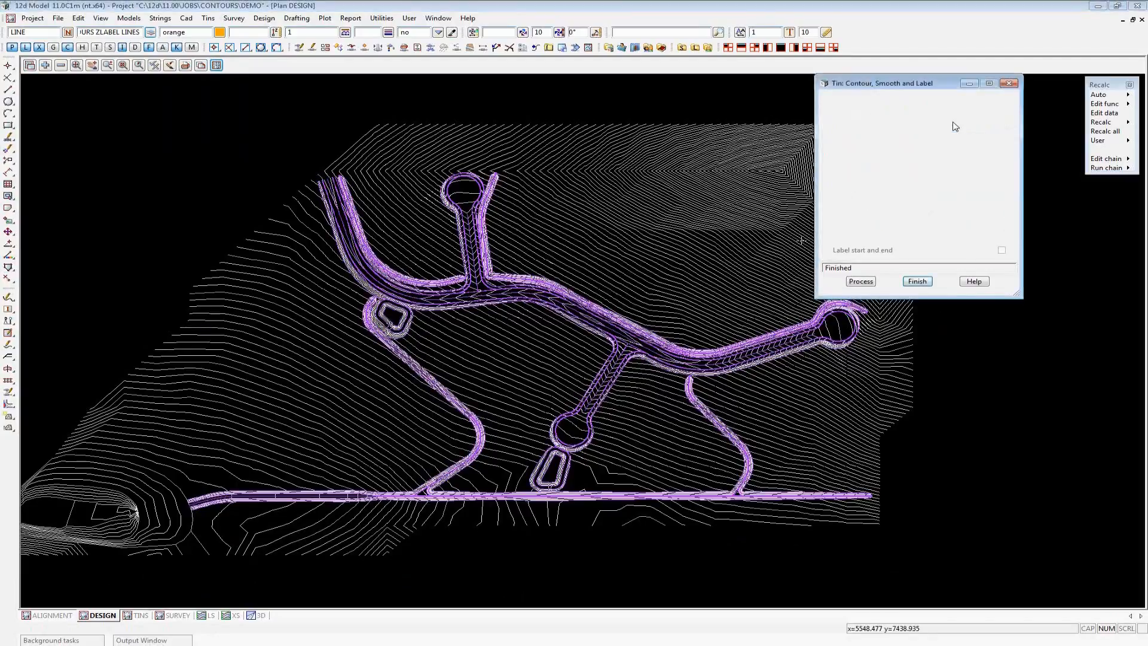
left_click_drag(930, 89, 829, 93)
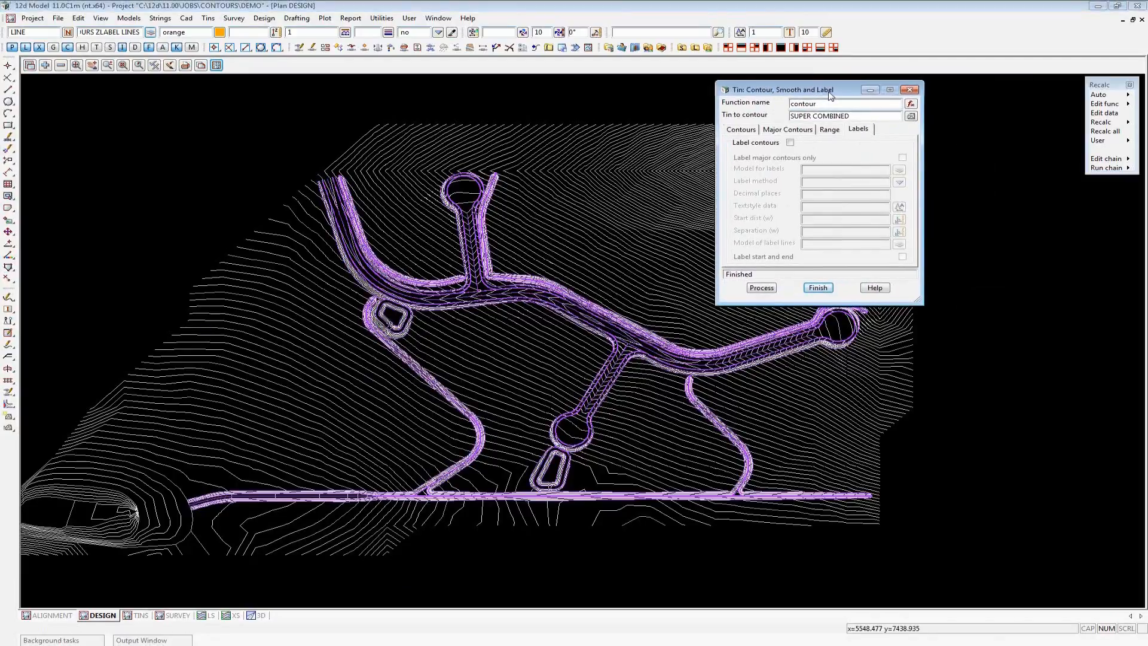
left_click(790, 142)
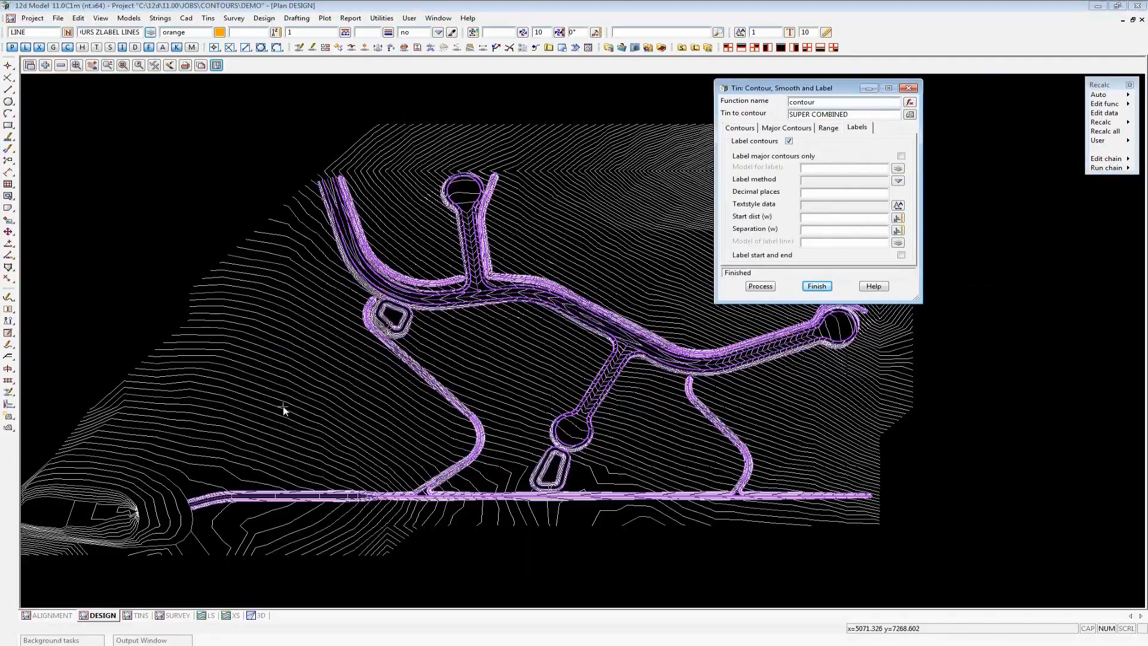
Set the major contour colour to shade 48 and reprocess the contours with contour labelling turned off
left_click(775, 130)
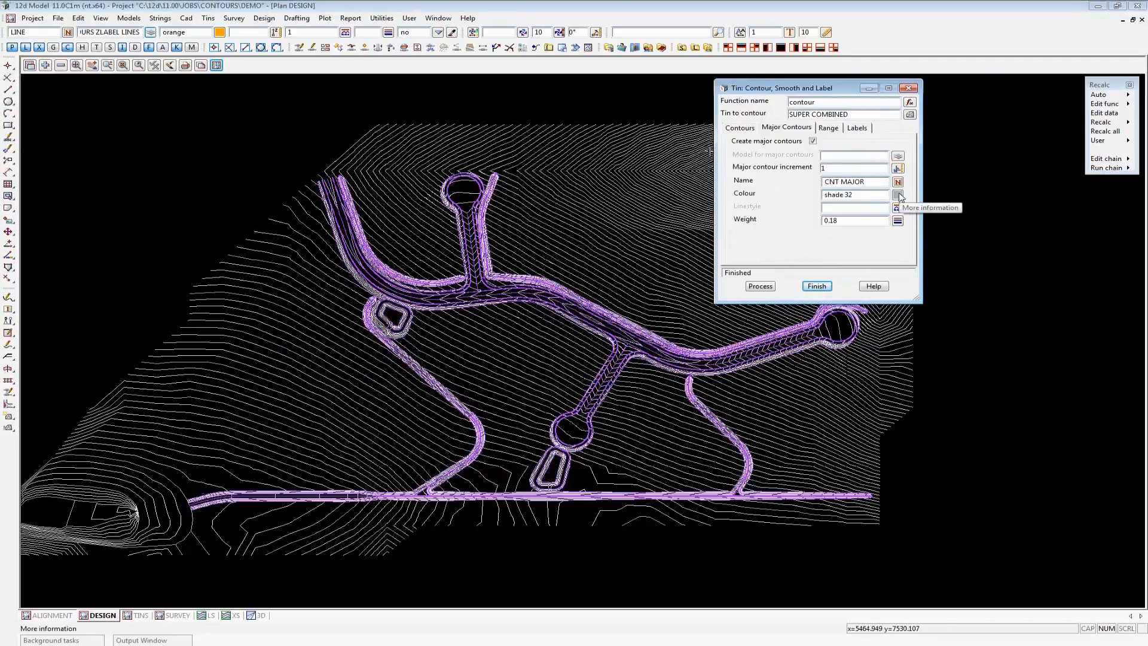
left_click(900, 193)
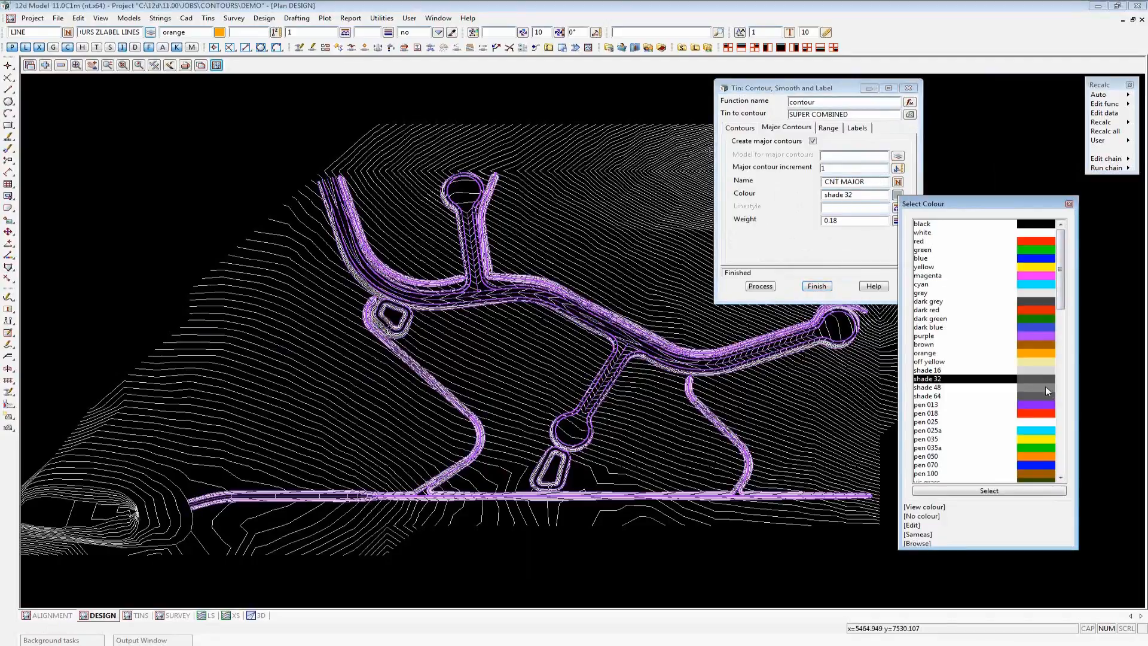
double_click(1045, 386)
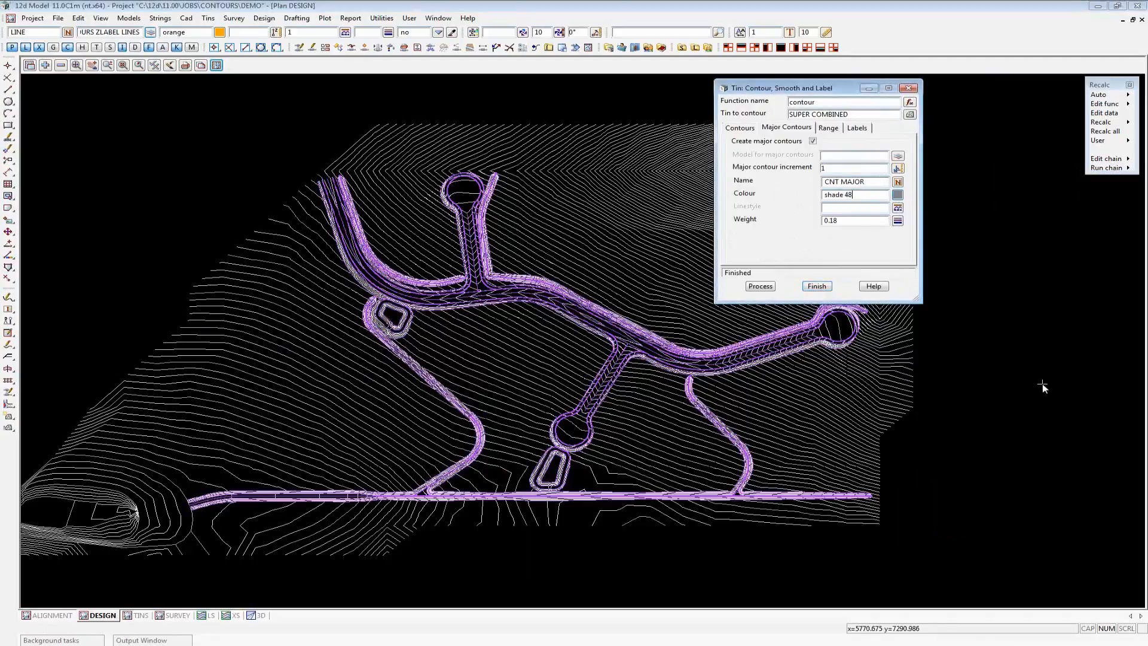
left_click(759, 286)
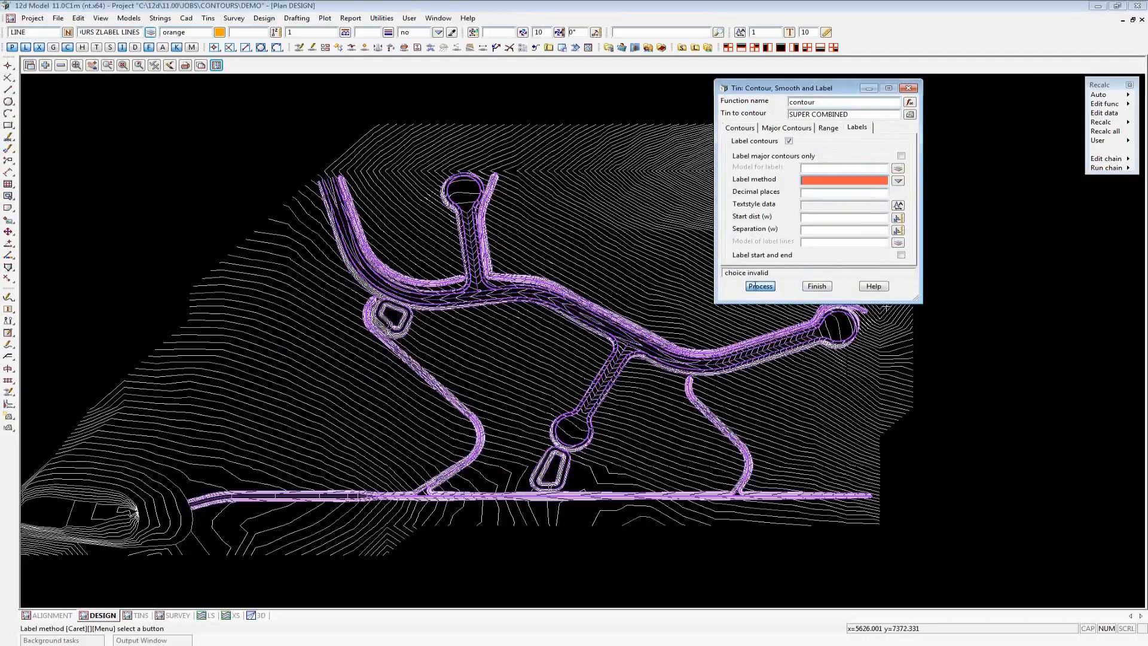
left_click(789, 141)
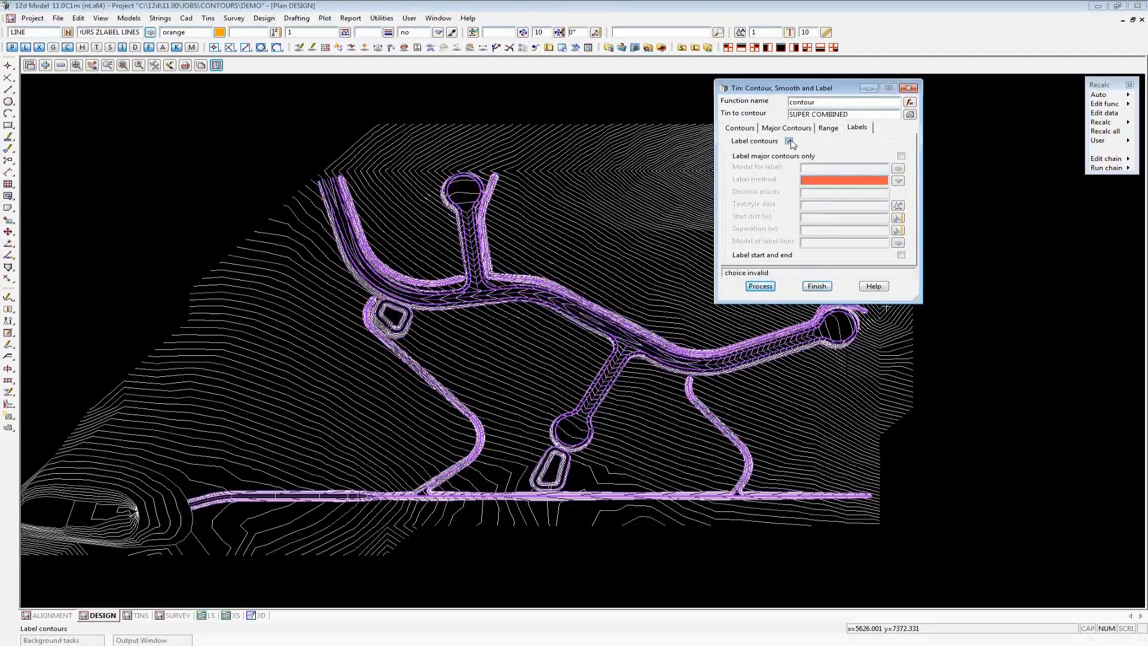
left_click(757, 286)
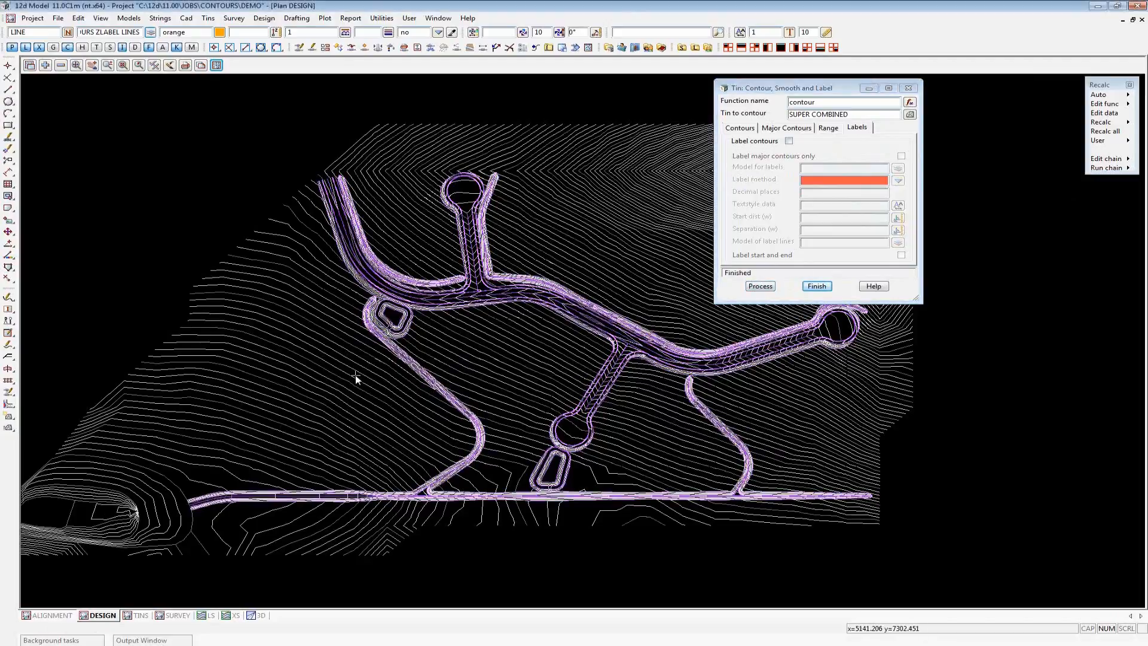
scroll(355, 371, "up", 1)
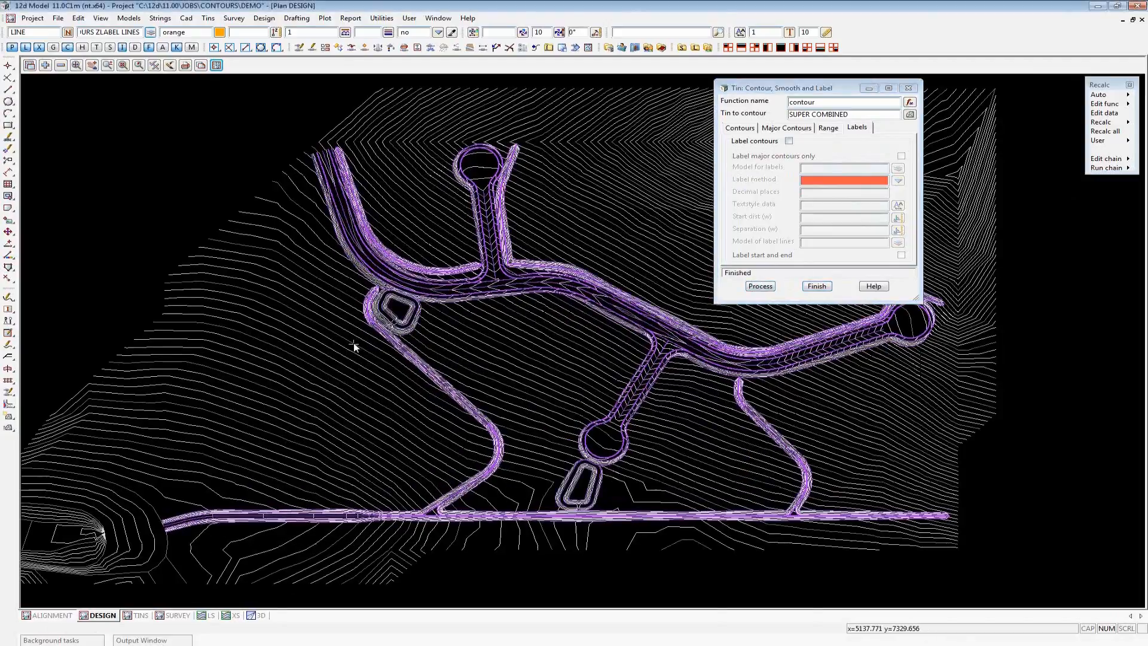
Turn on labelling for major contours only, with CONTOUR LABELS as the model for the labels
left_click(865, 128)
left_click(791, 143)
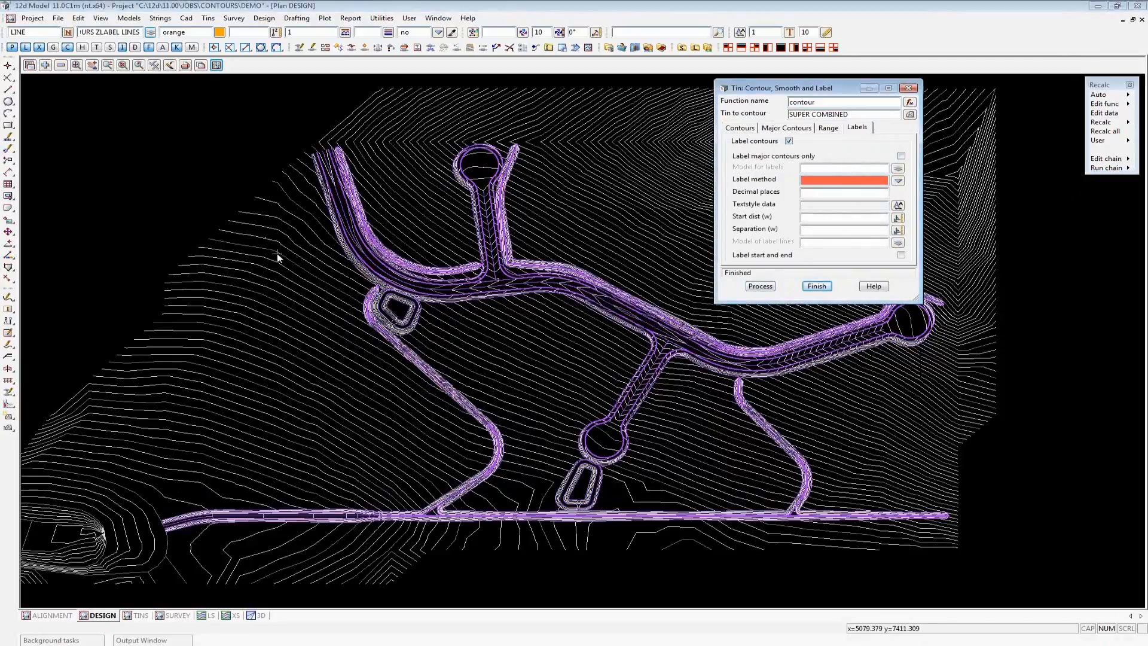
left_click(901, 157)
left_click(900, 168)
left_click(946, 248)
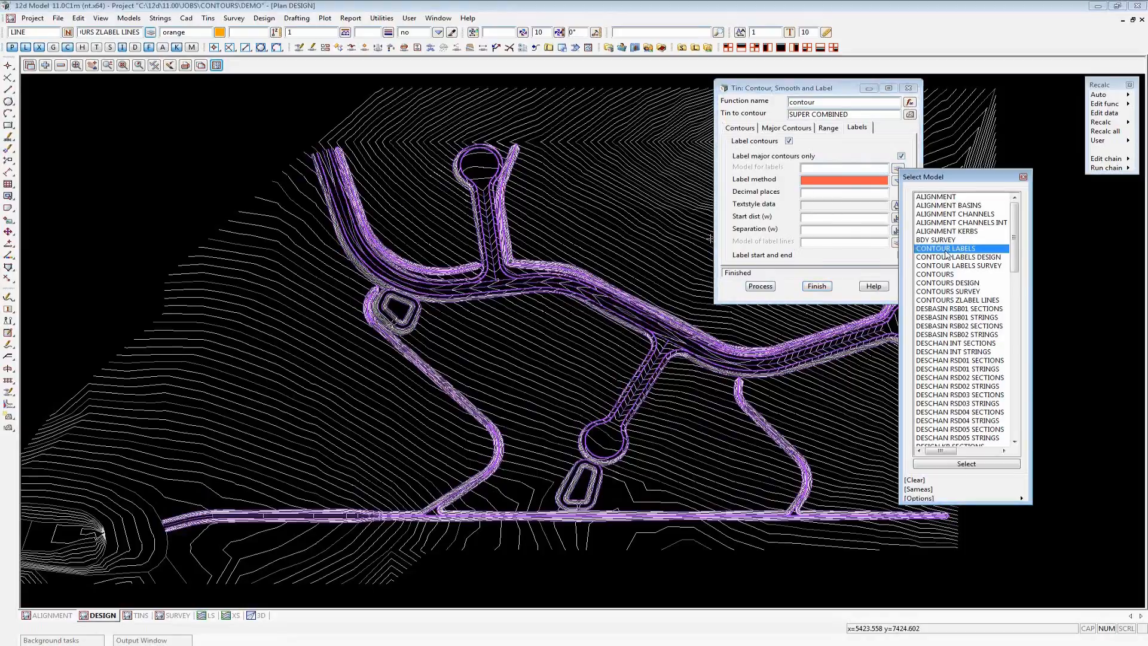
double_click(946, 250)
Set the labels to the Centred line facing up hill method, 0 decimal places and the Text Whiteout 2.5mm textstyle
left_click(897, 181)
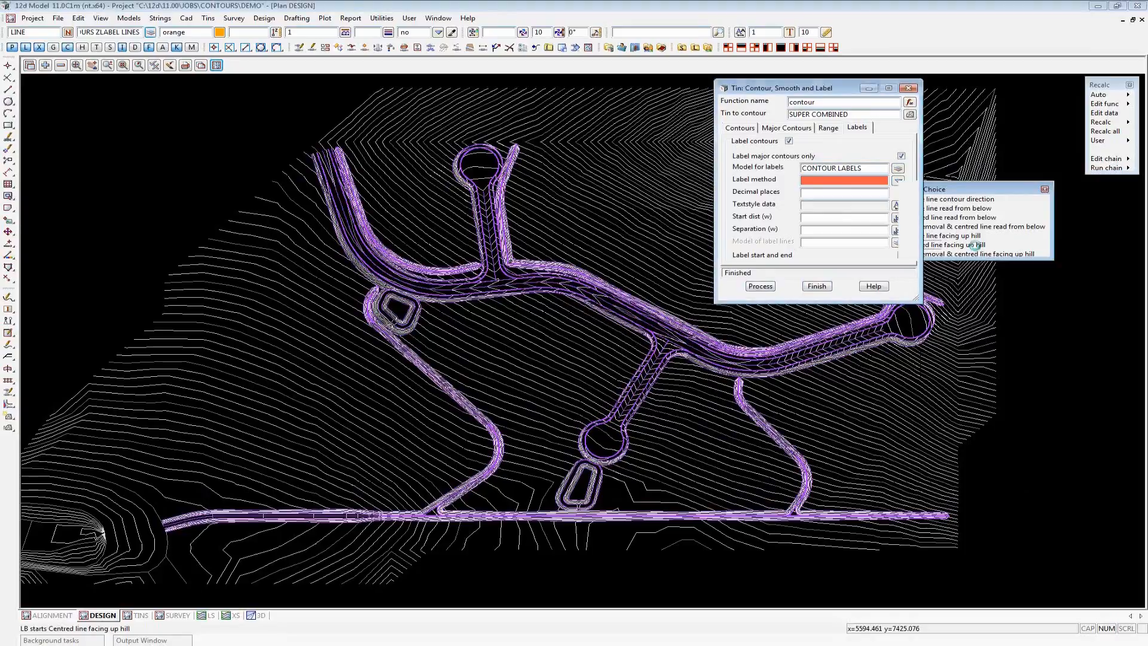
left_click(976, 246)
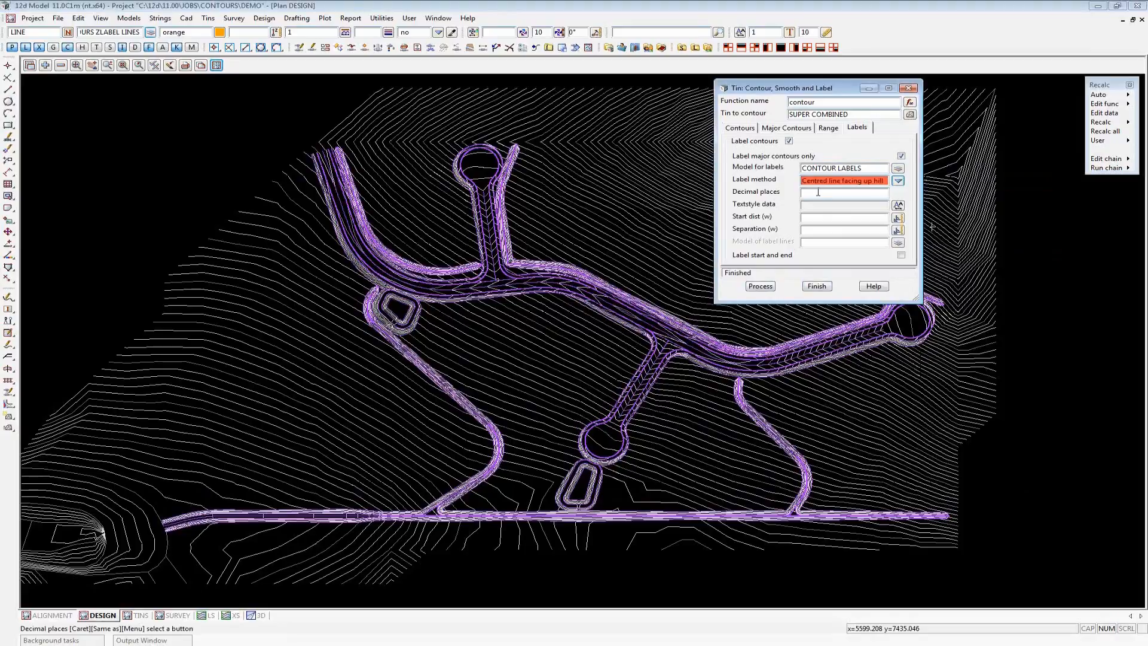
left_click(888, 193)
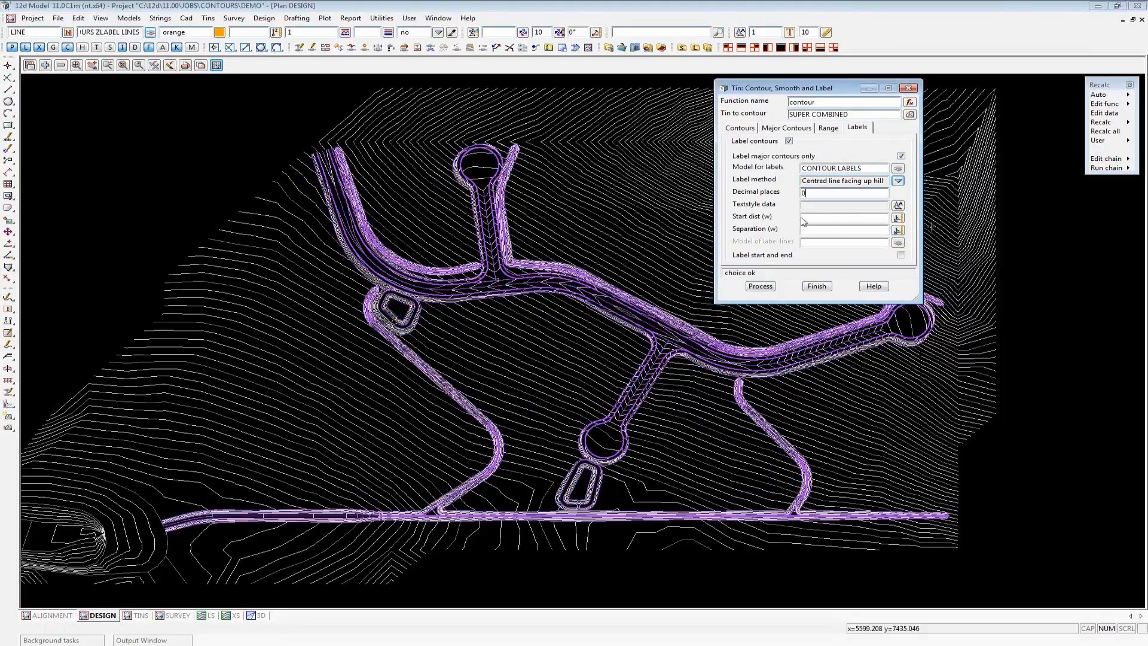
left_click(899, 205)
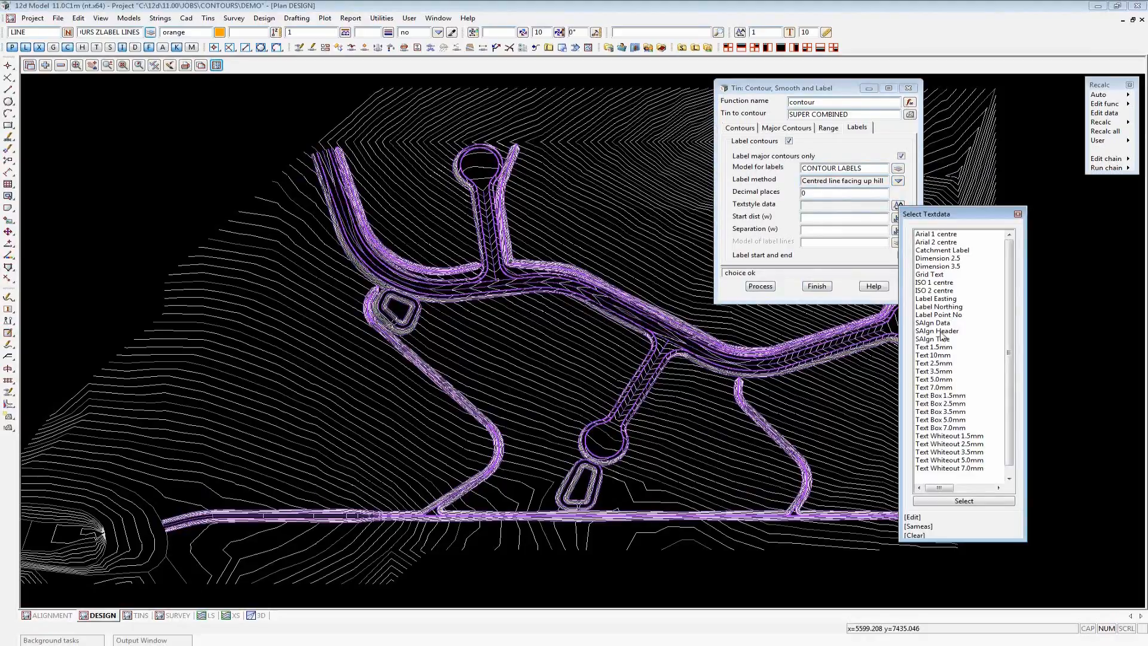
double_click(945, 446)
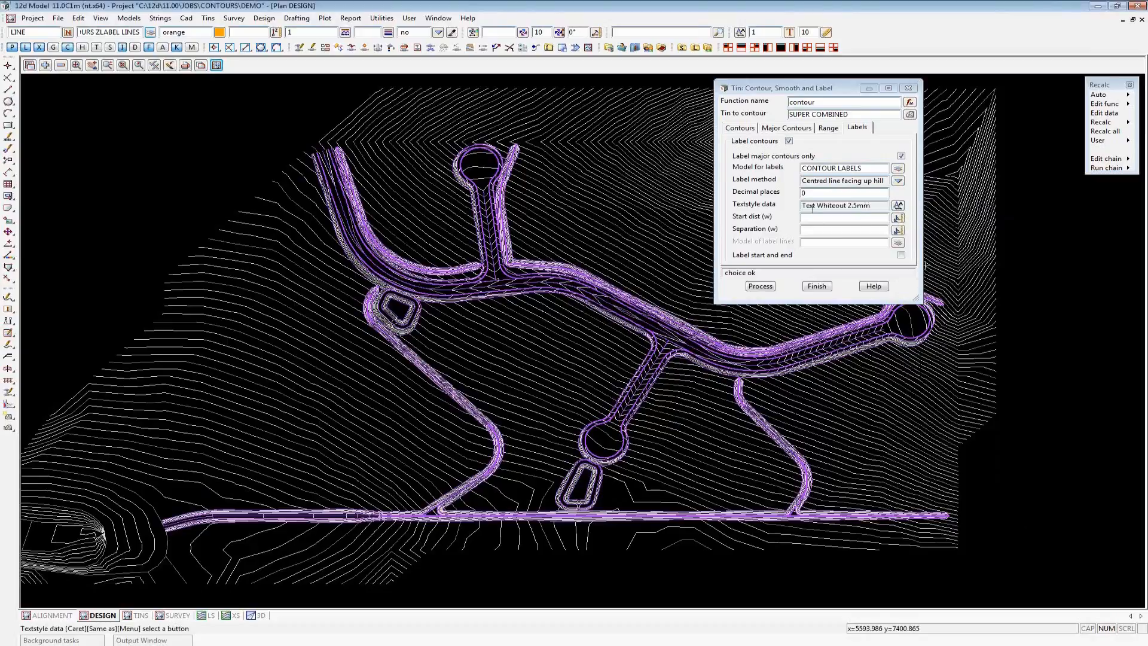
Edit the label textstyle data and set its colour to ppf text small
left_click(899, 205)
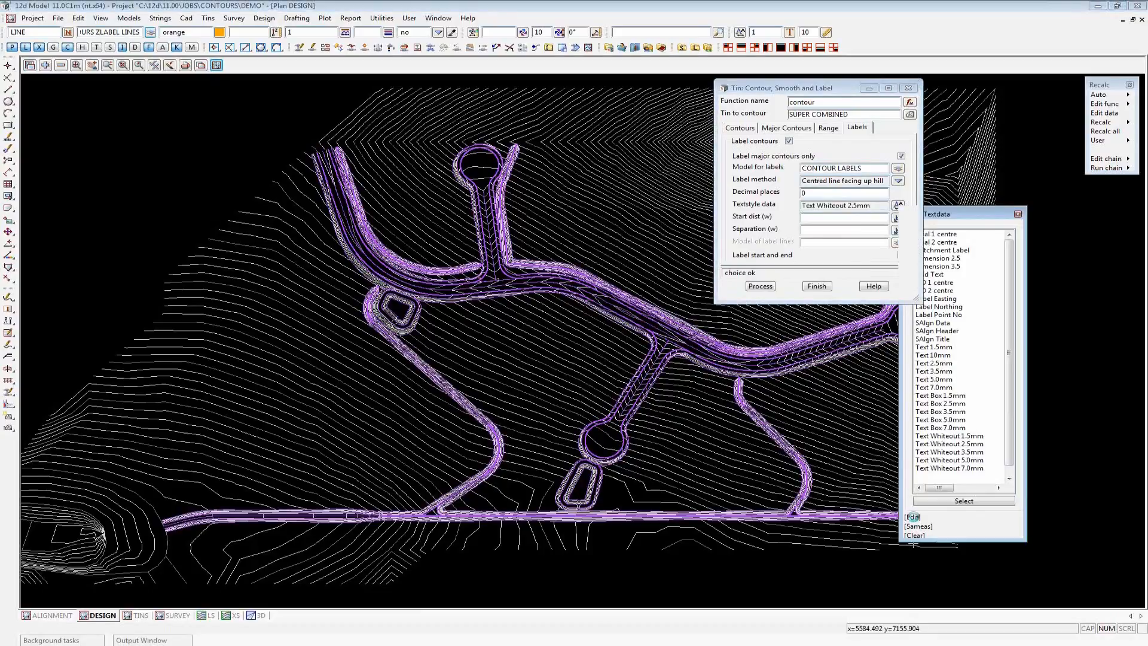
left_click(914, 516)
left_click_drag(955, 148, 736, 139)
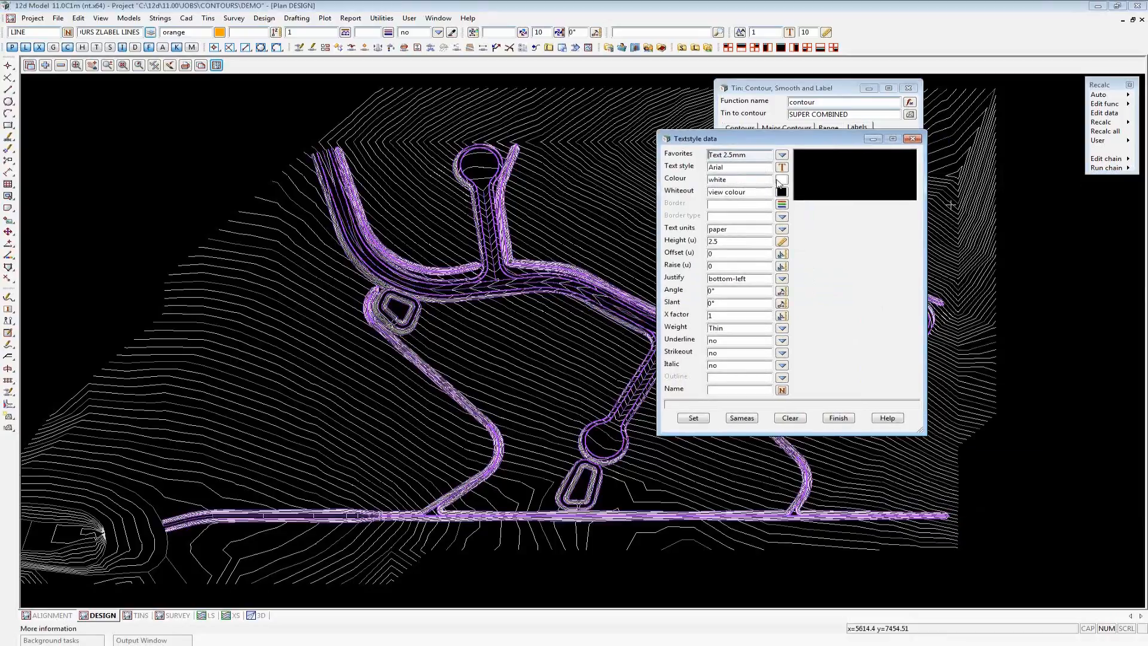
double_click(738, 180)
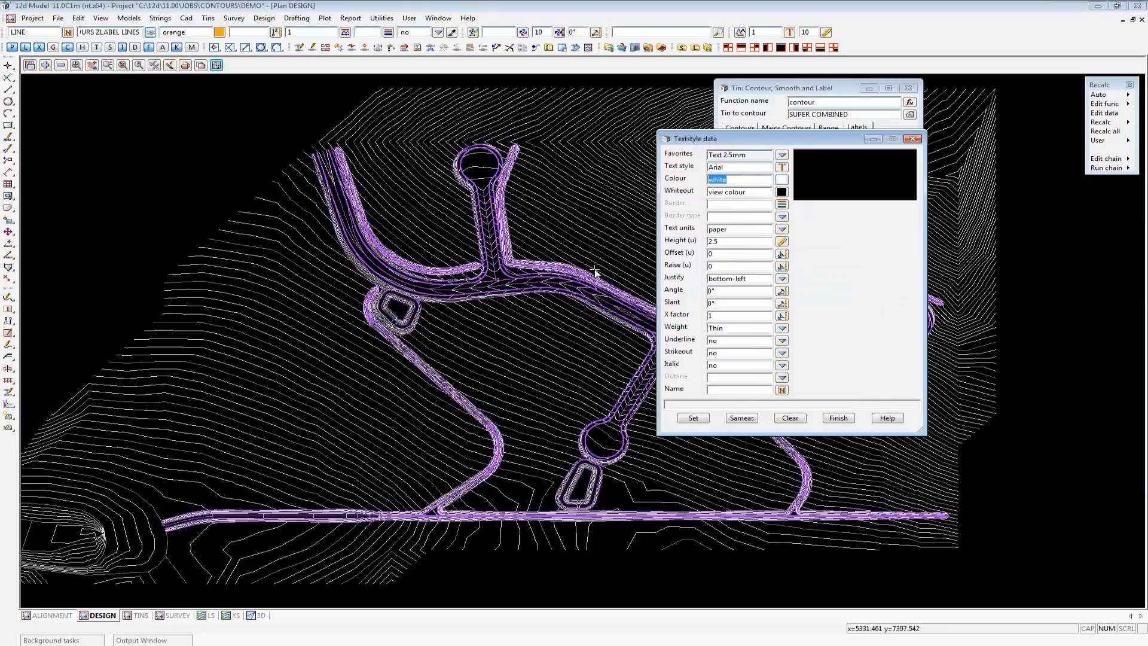
type("ppf")
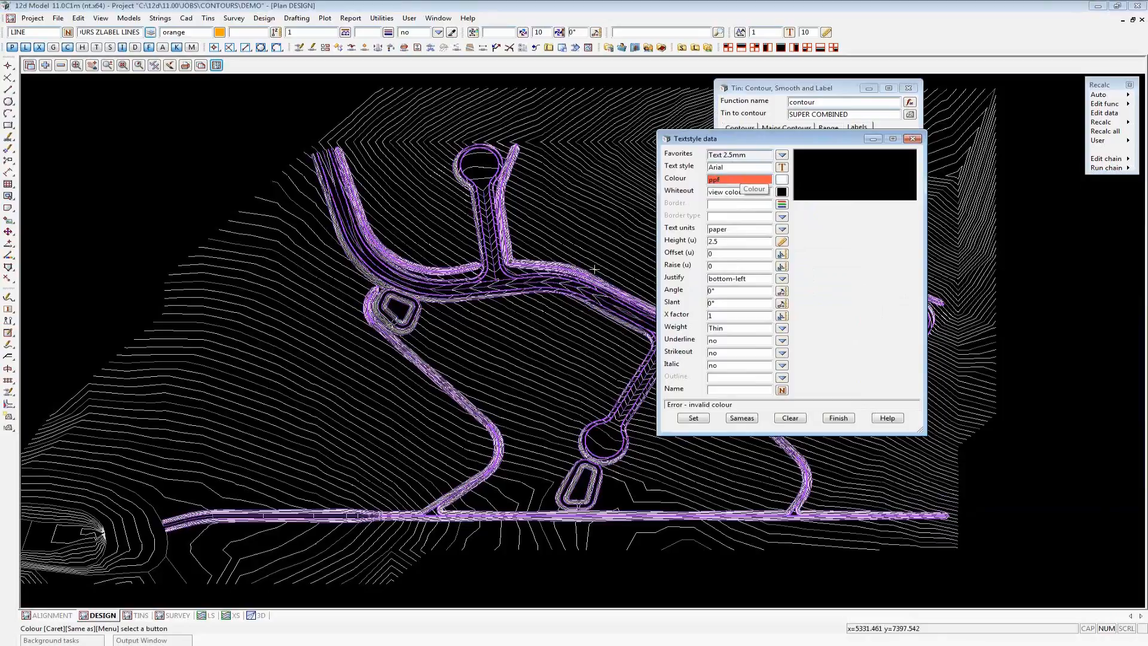
left_click(782, 179)
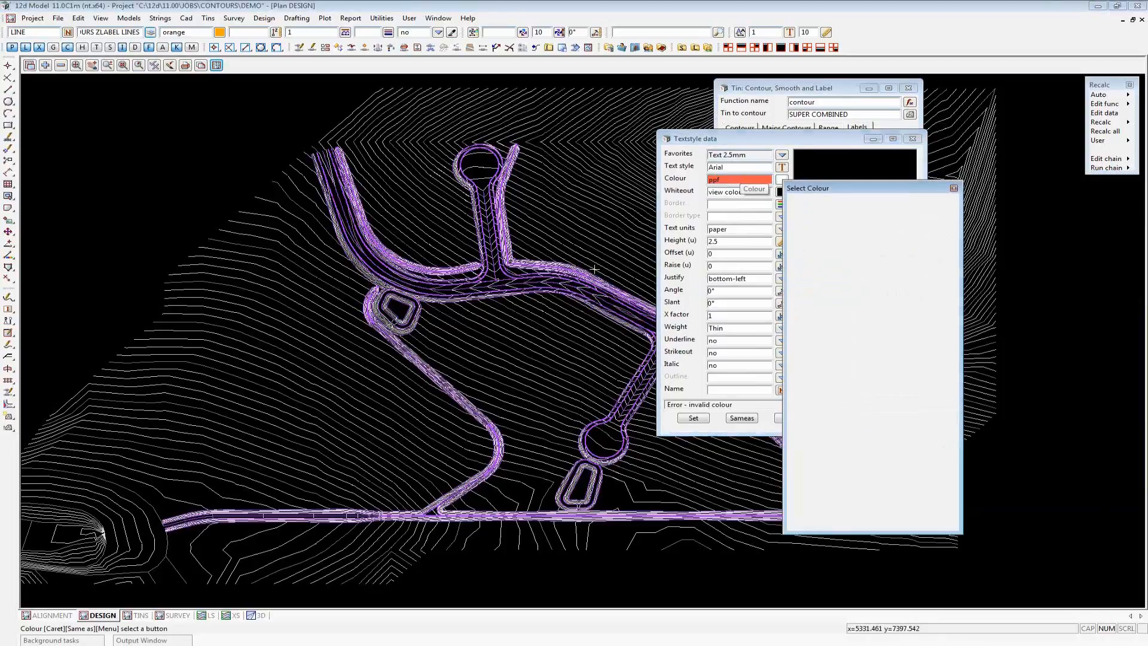
left_click_drag(950, 250, 968, 232)
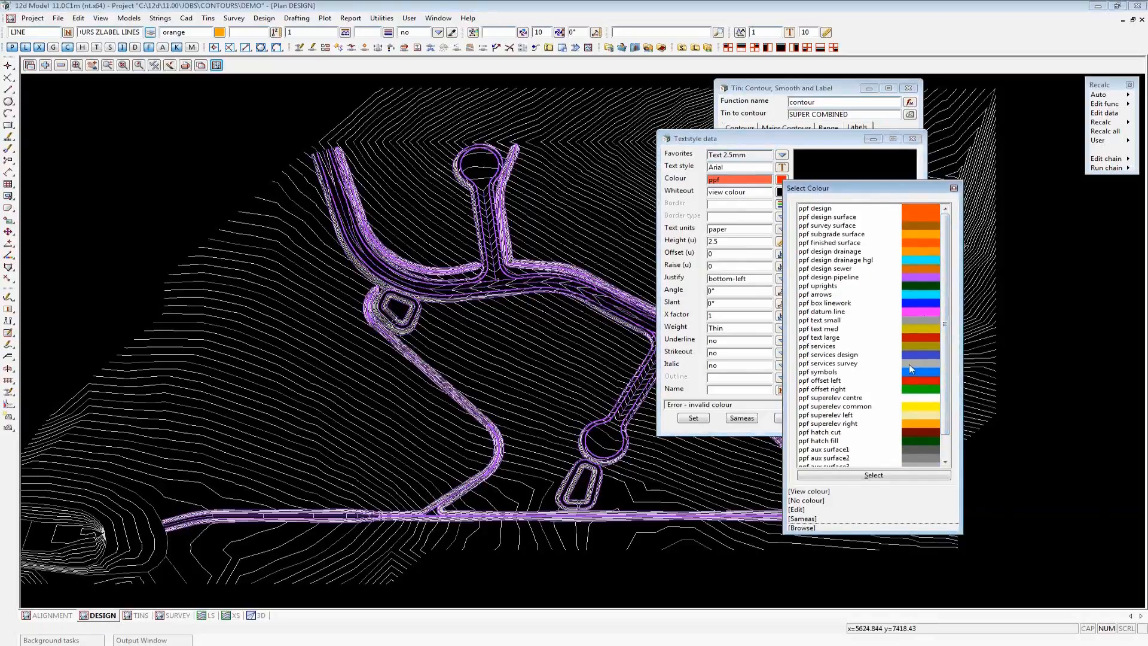
left_click(913, 320)
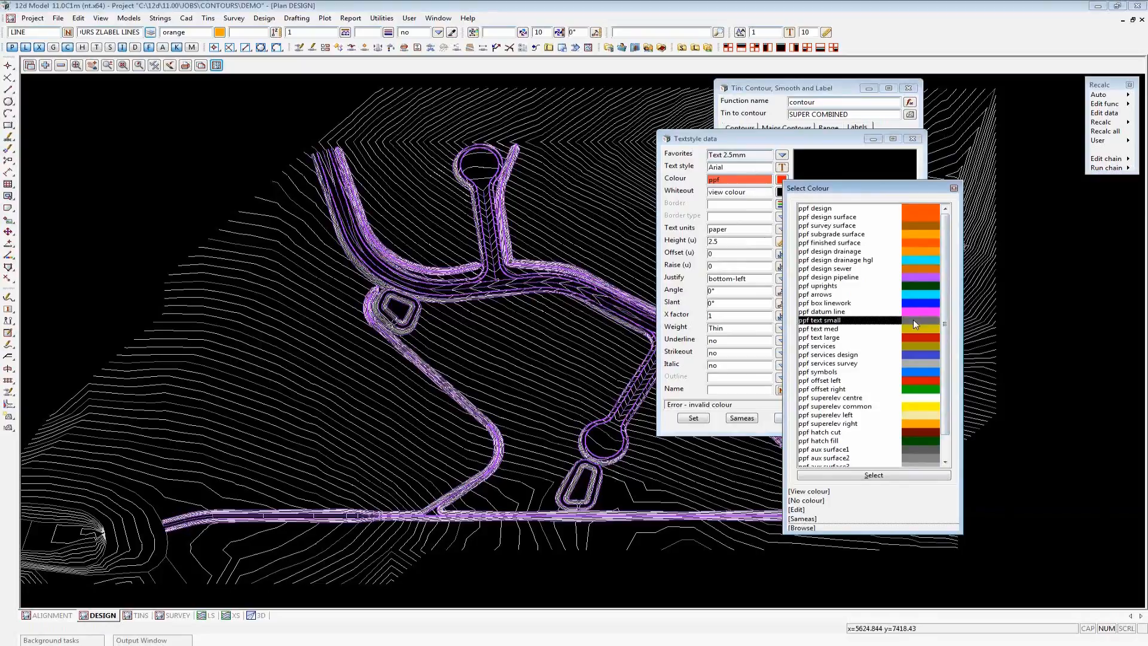
double_click(913, 320)
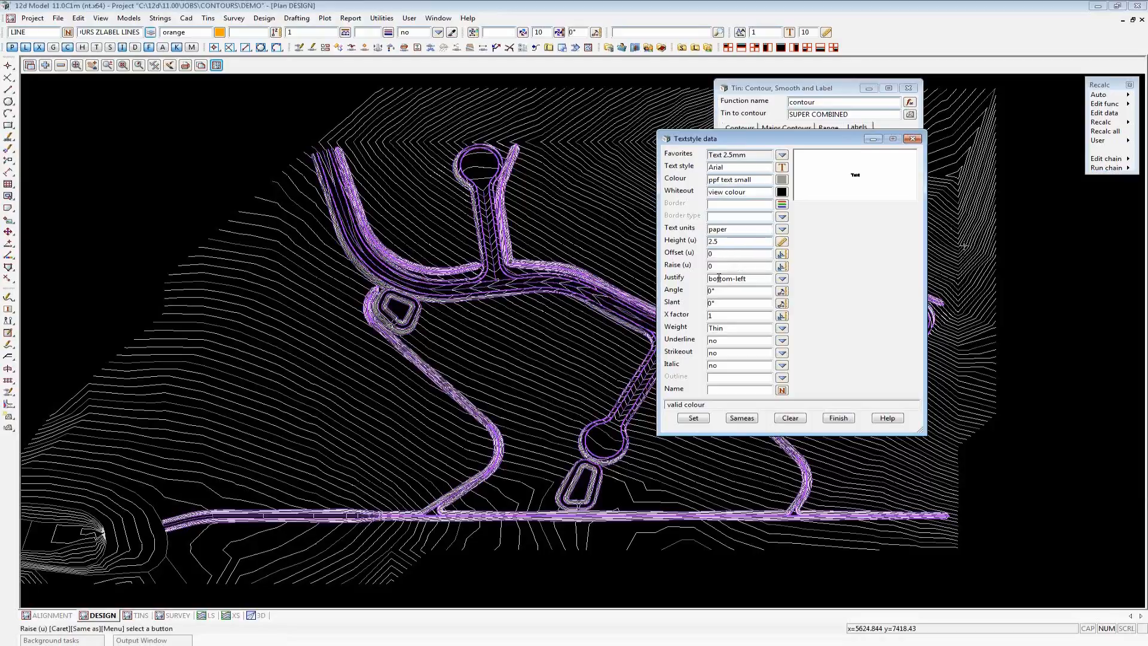
Name the label textstyle CNT LABEL and apply the edited textstyle to the contour labels
left_click(735, 390)
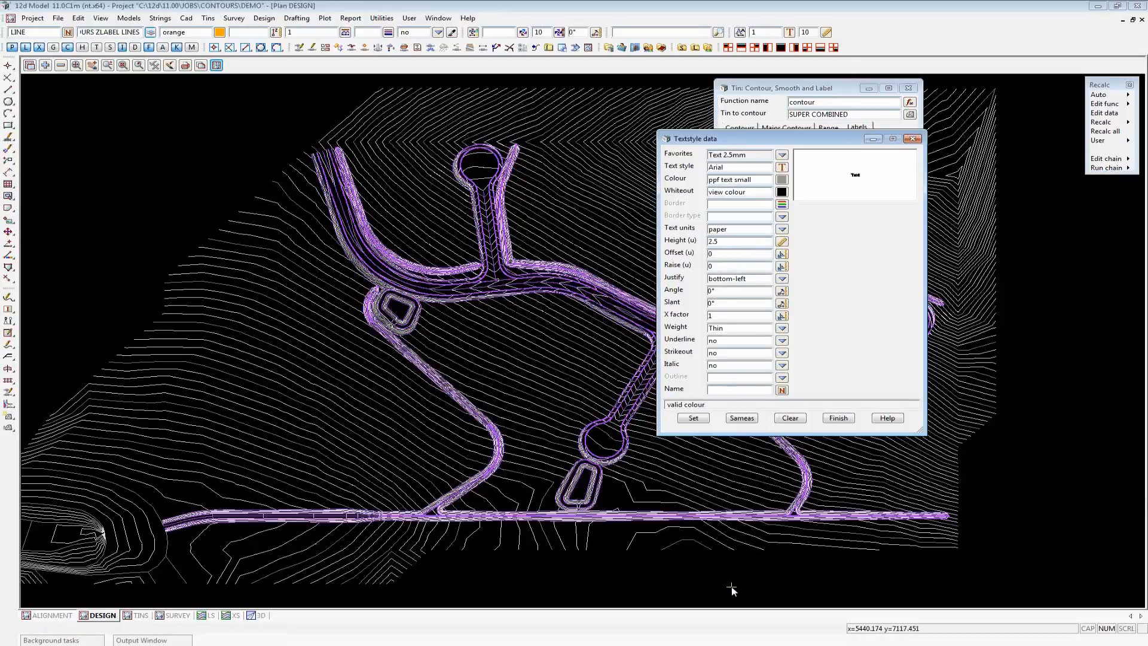
type("CNT")
type("LBAL")
key("BackSpace")
key("BackSpace")
type("ABEL")
left_click(700, 421)
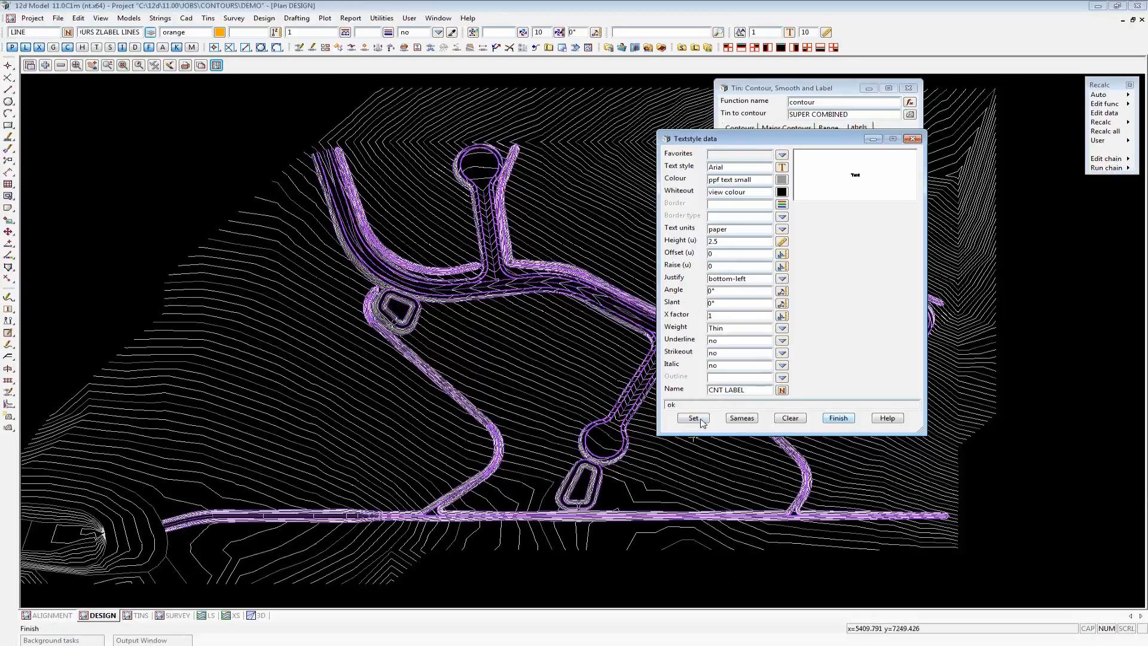
left_click(693, 418)
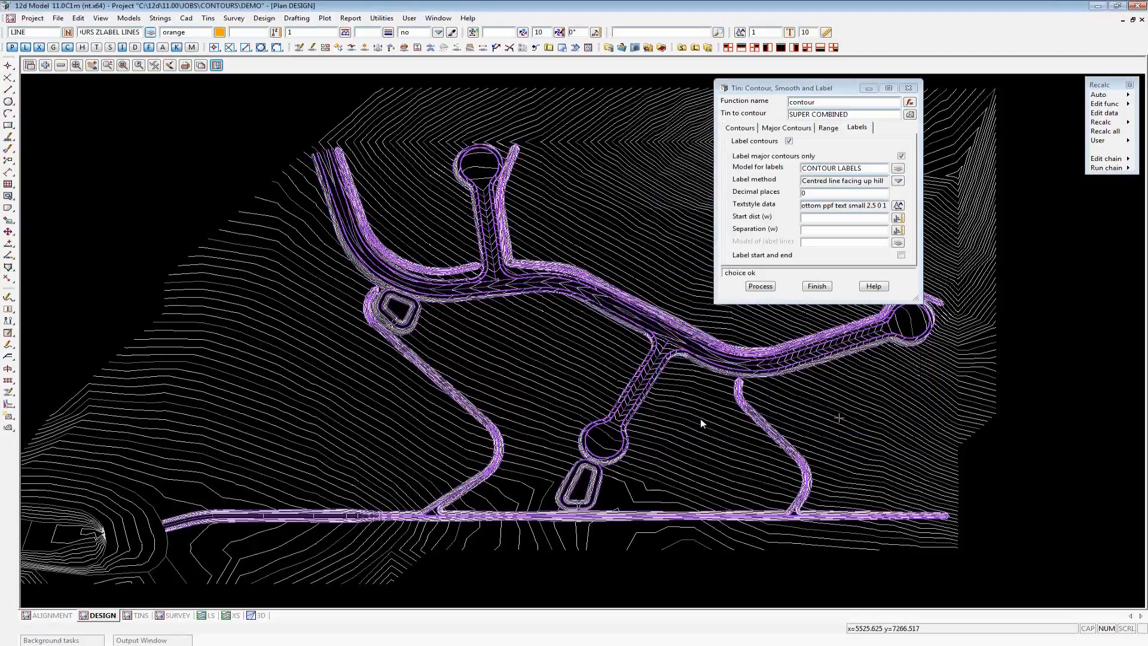
Set the label start distance to 10 and separation to 50, and process the contour function
left_click(850, 219)
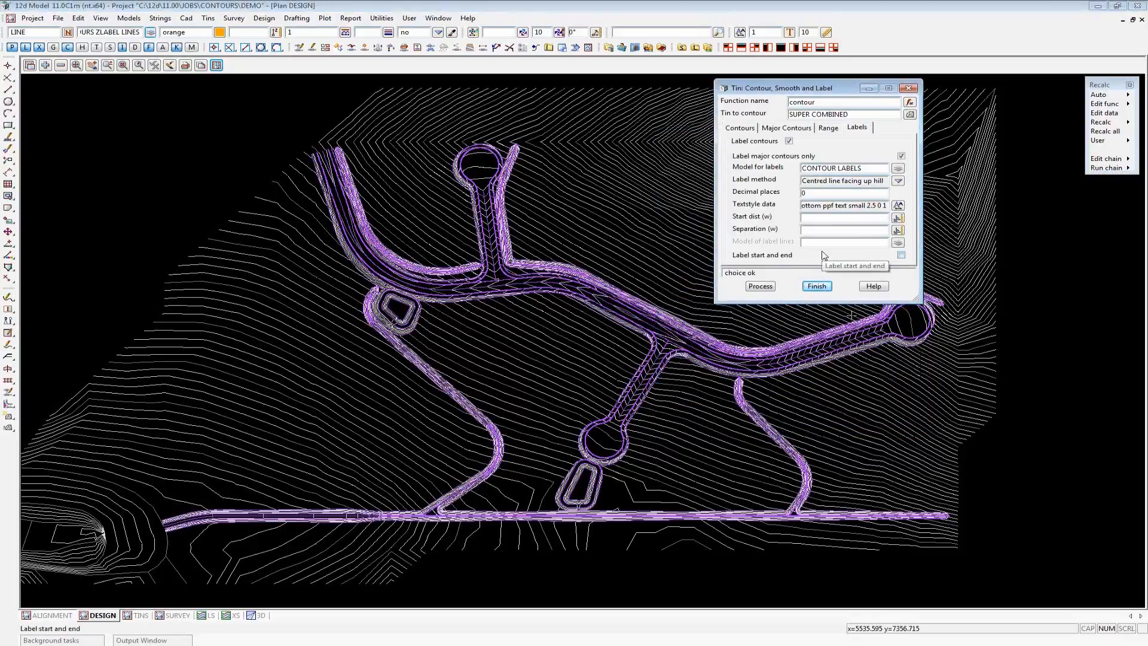
type("10")
left_click(816, 230)
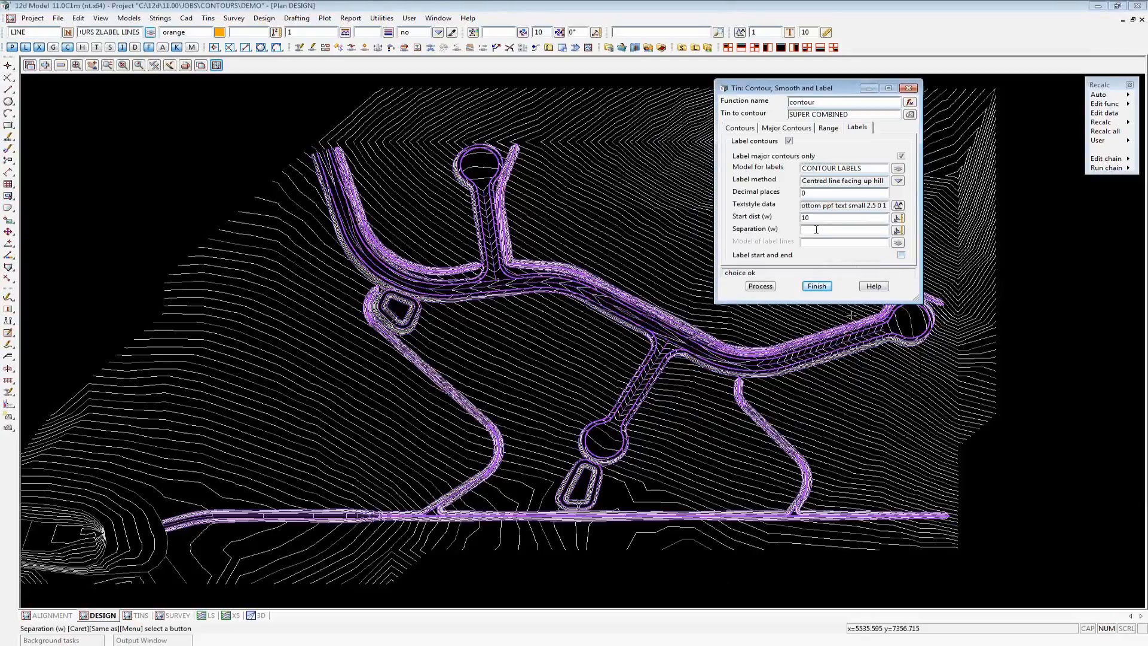
type("50")
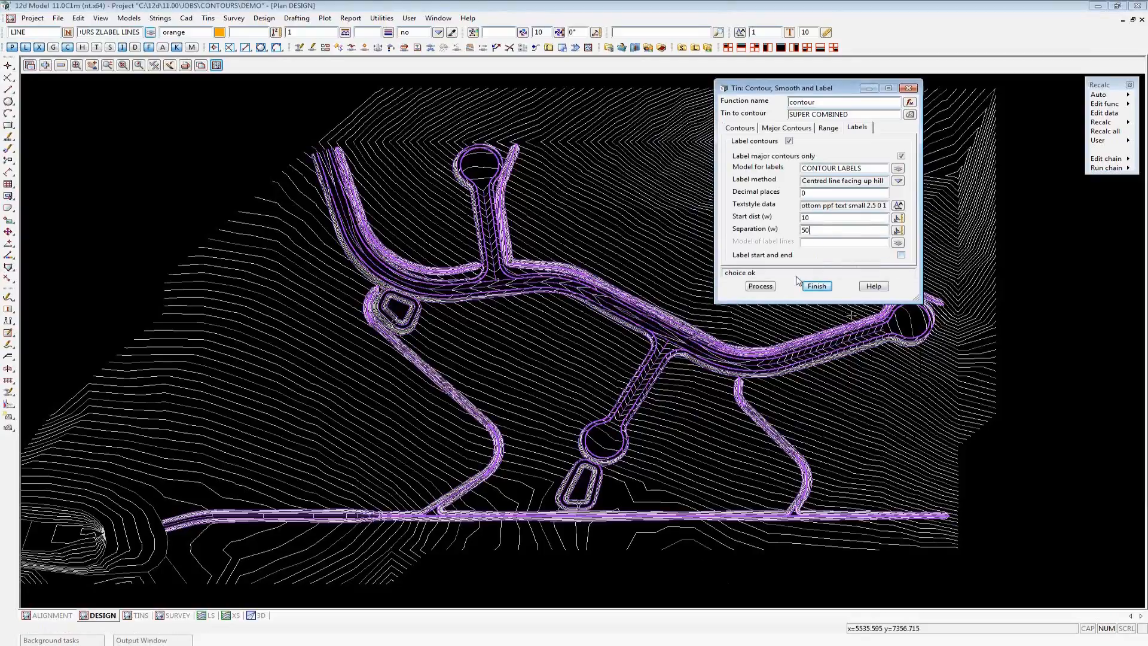
left_click(760, 286)
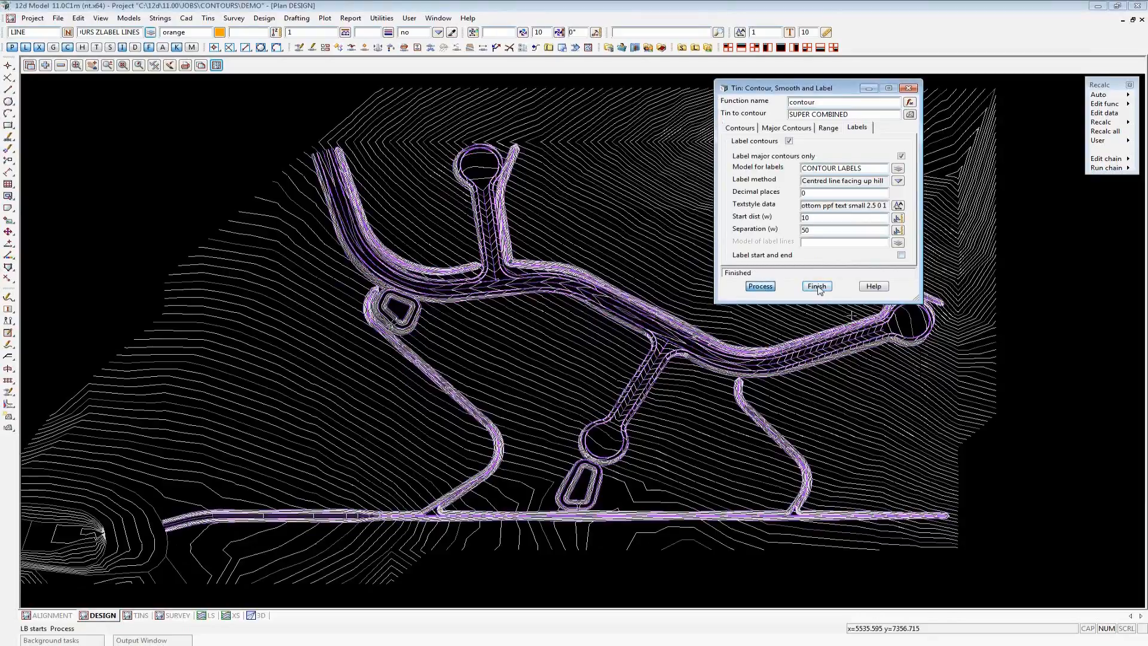
Add the CONTOUR LABELS model to the DESIGN plan view and check the labels near the western basin
left_click(45, 67)
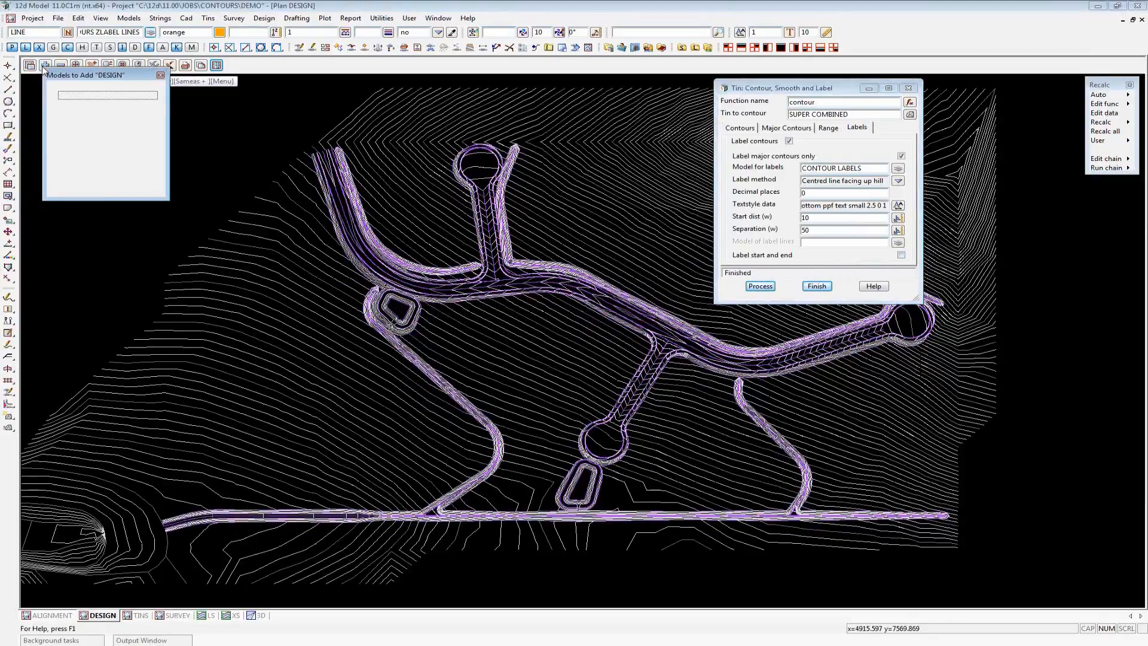
left_click(89, 96)
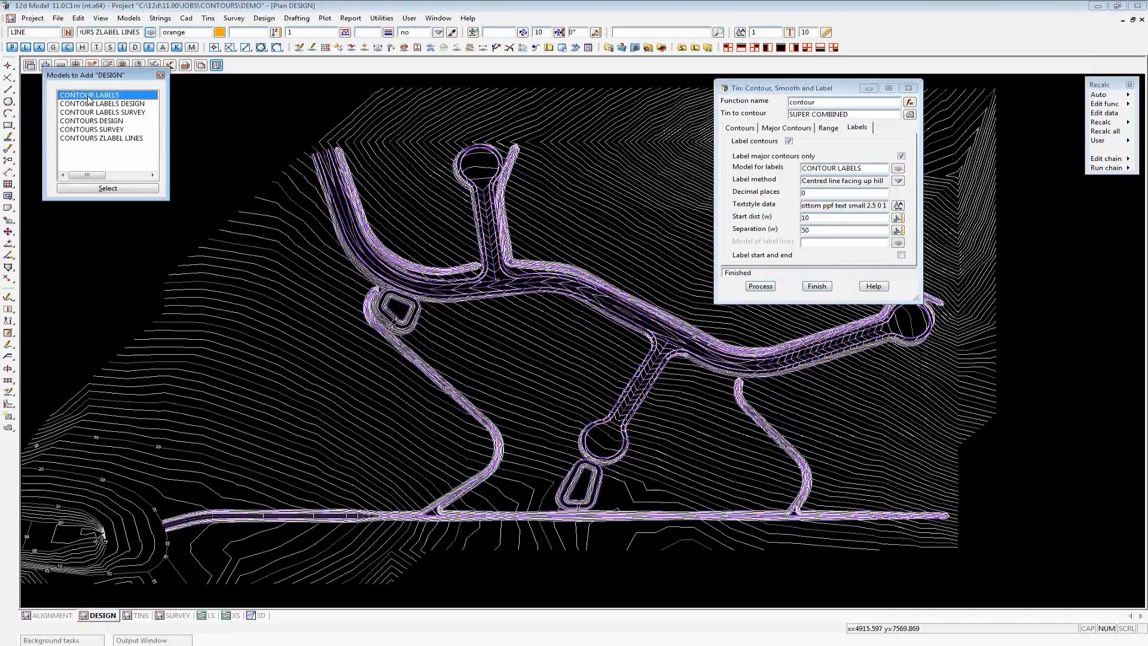
scroll(300, 327, "up", 5)
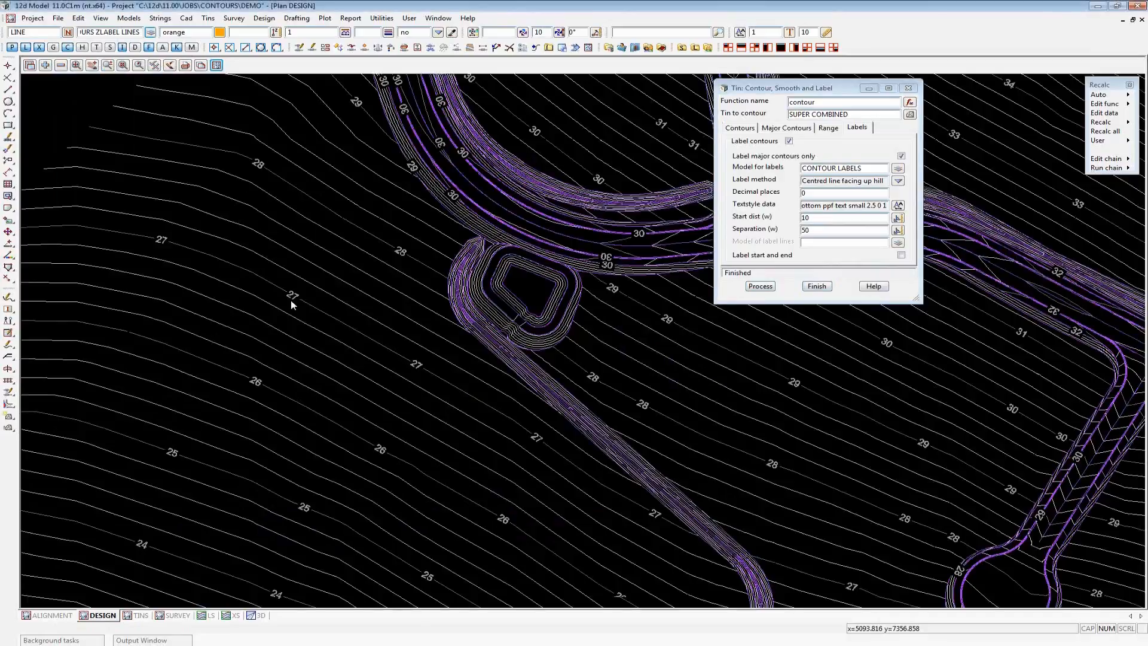
Set the contour label separation to 100 and reprocess the contour function
scroll(291, 305, "up", 2)
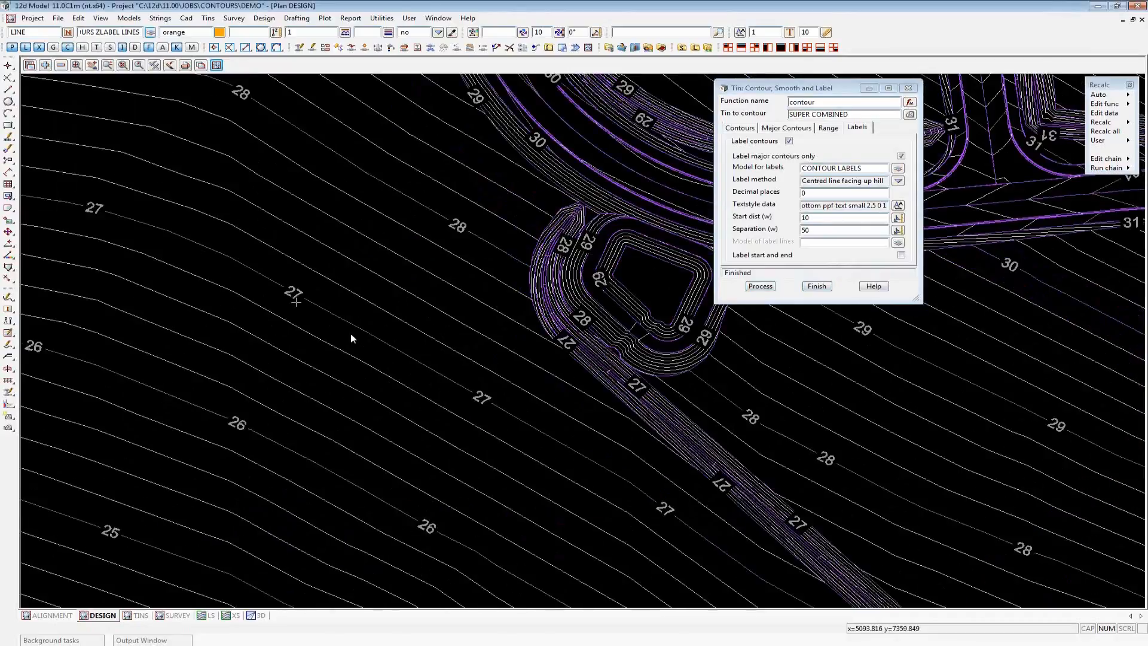
scroll(332, 370, "up", 2)
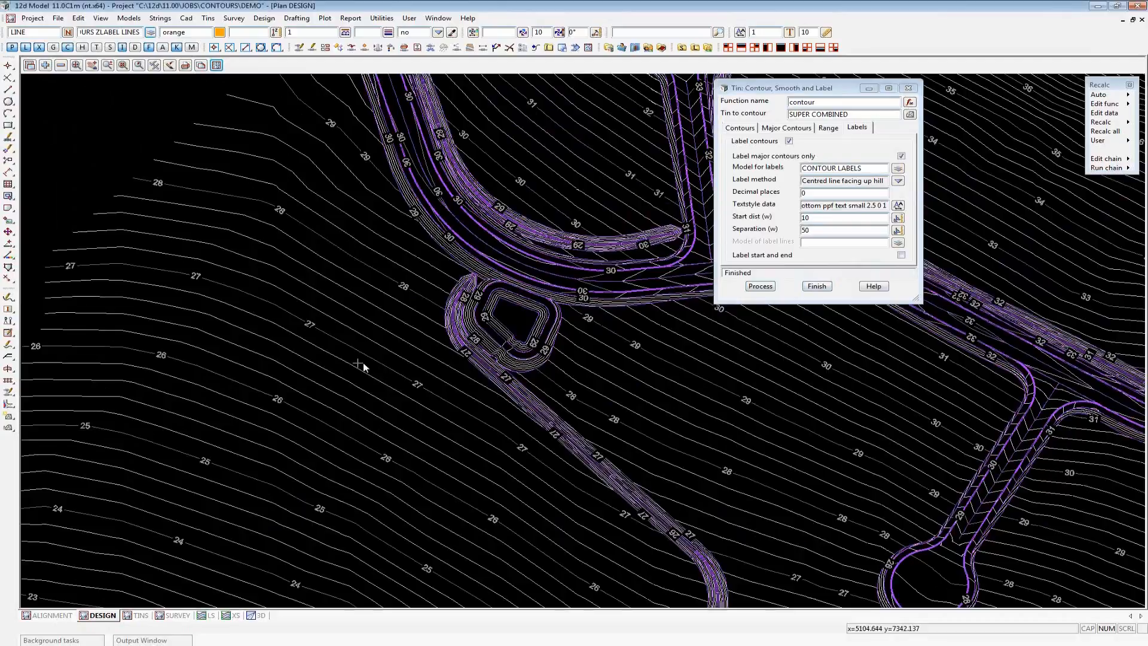
scroll(364, 362, "down", 3)
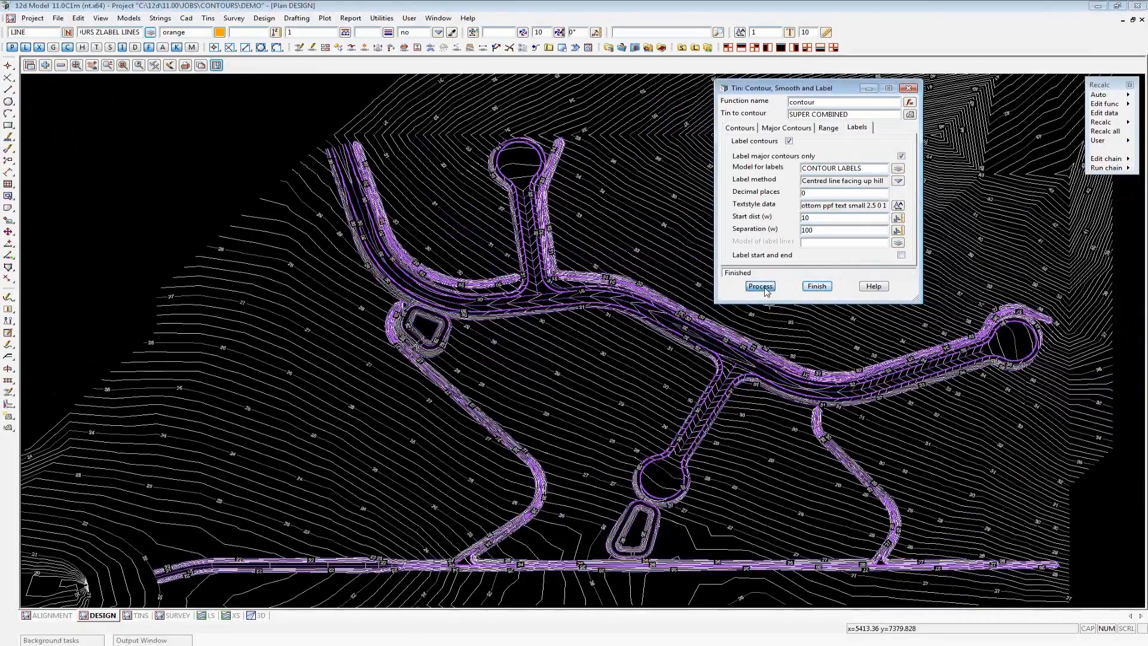
left_click(761, 287)
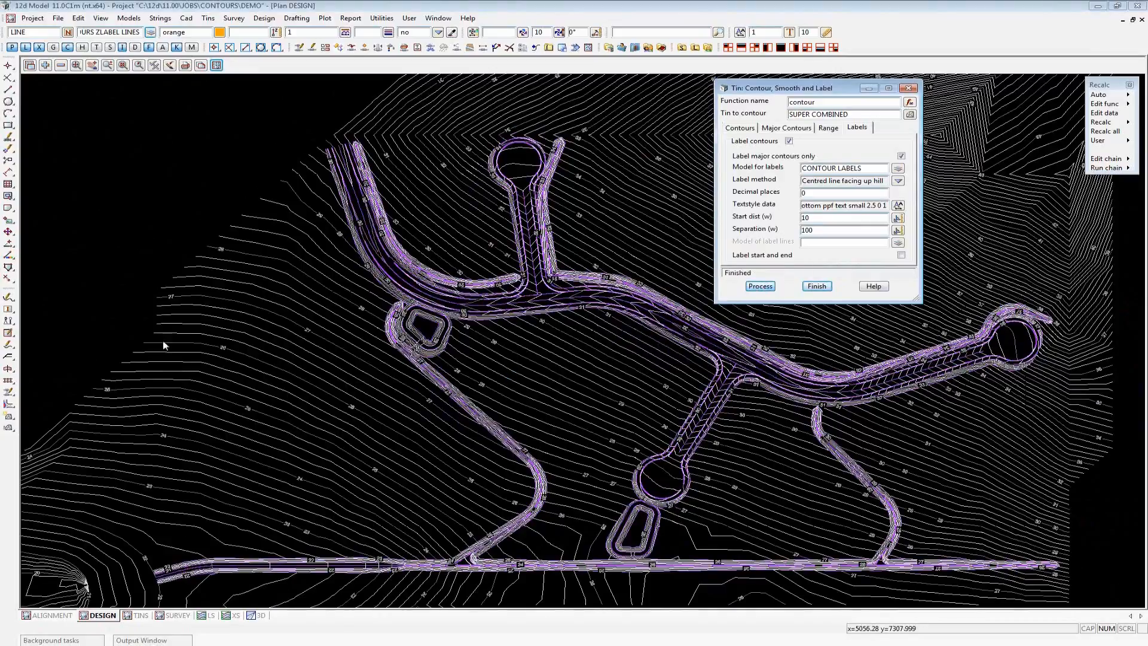
Inquire on the contour strings in the DESIGN view and examine the label spacing across the site
key("F2")
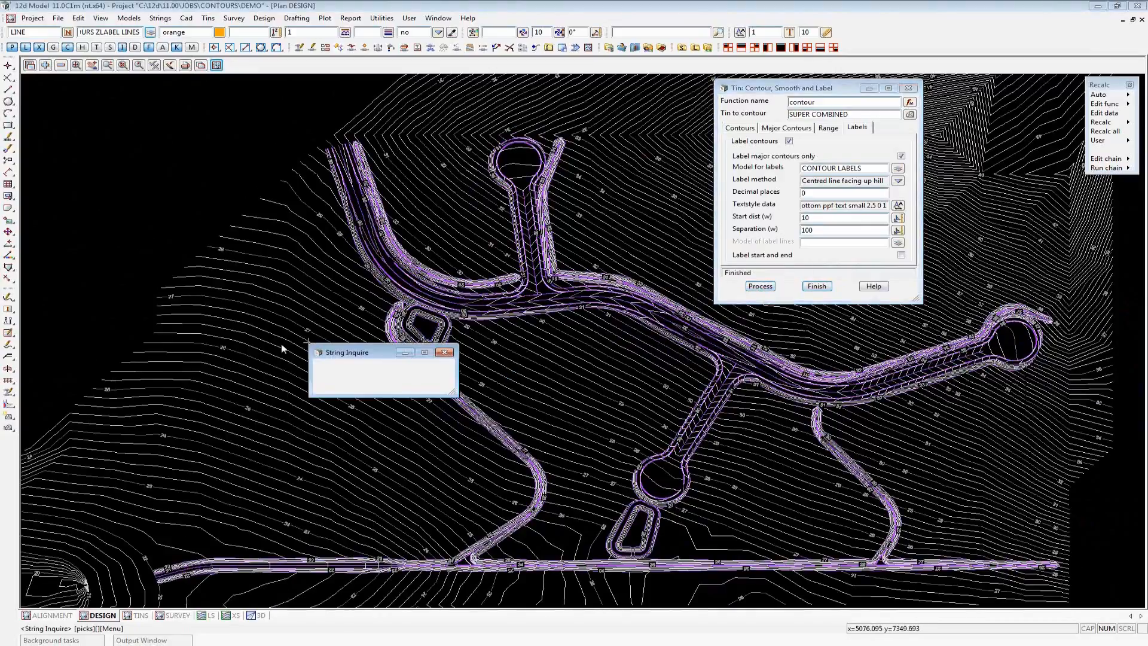
left_click(267, 278)
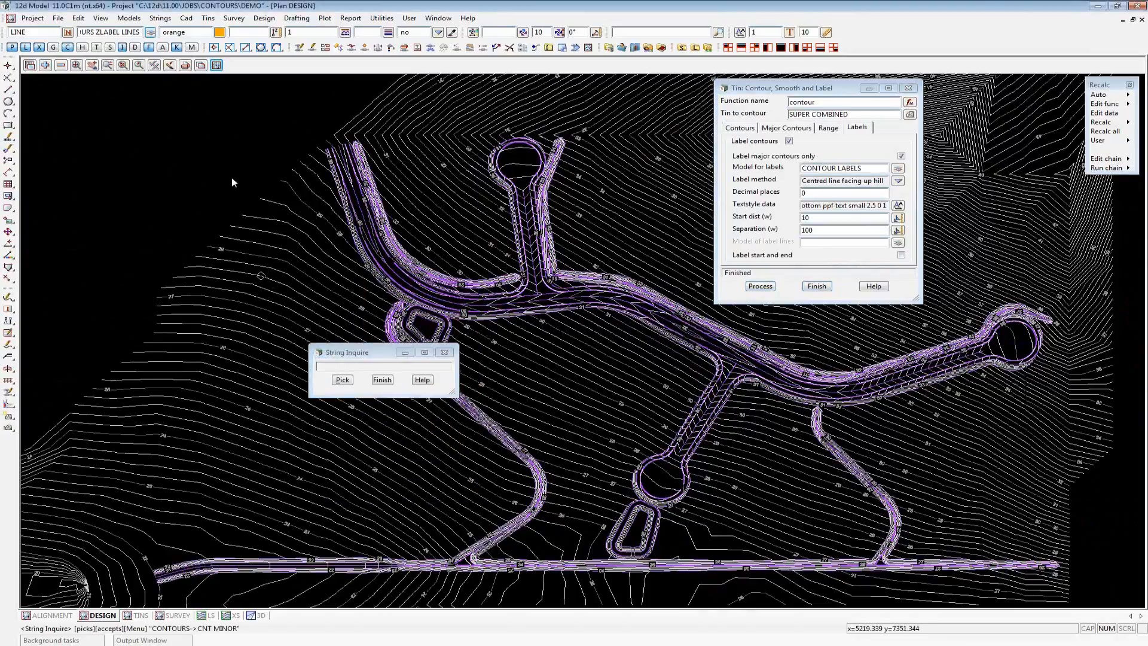
scroll(197, 154, "down", 1)
scroll(197, 154, "down", 1)
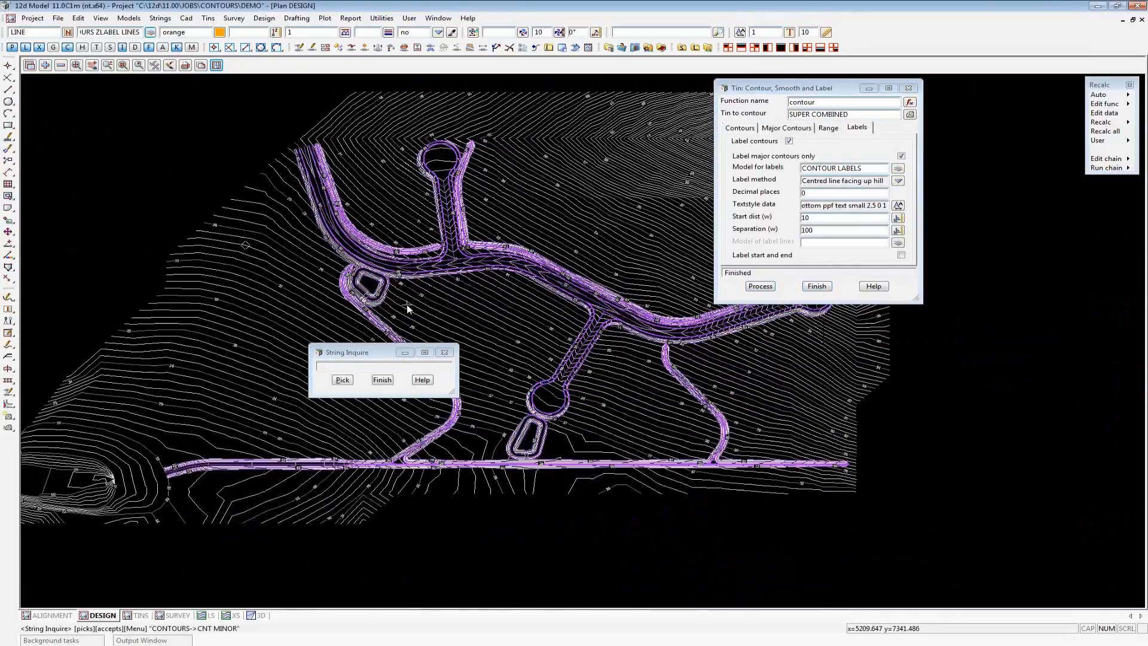
scroll(394, 299, "up", 4)
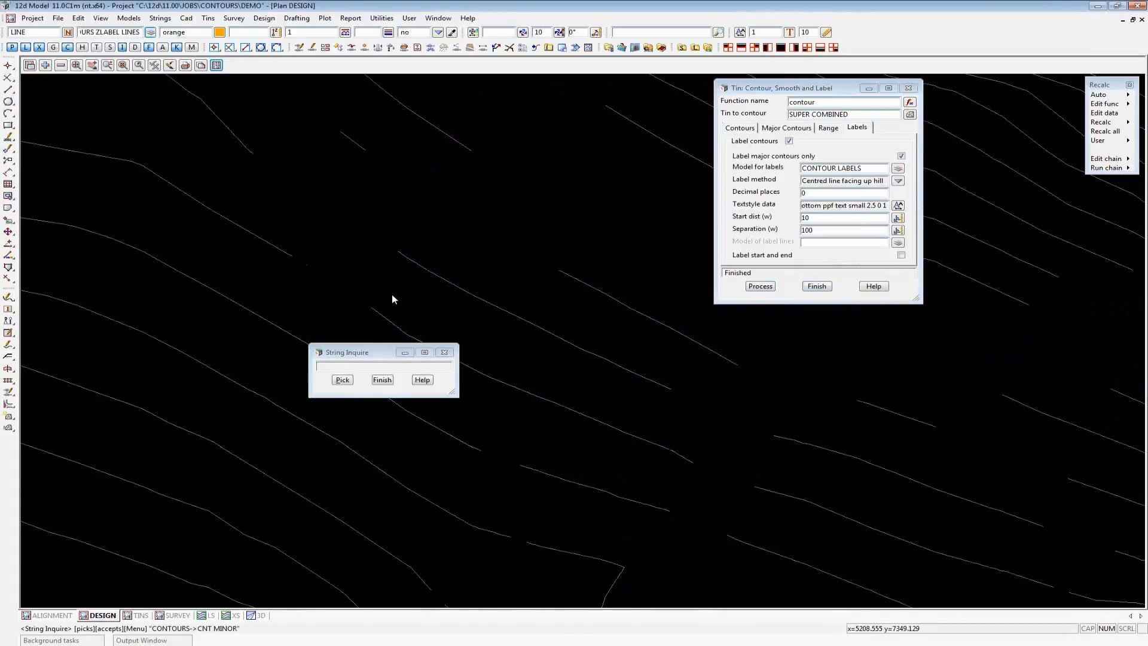
scroll(393, 294, "down", 4)
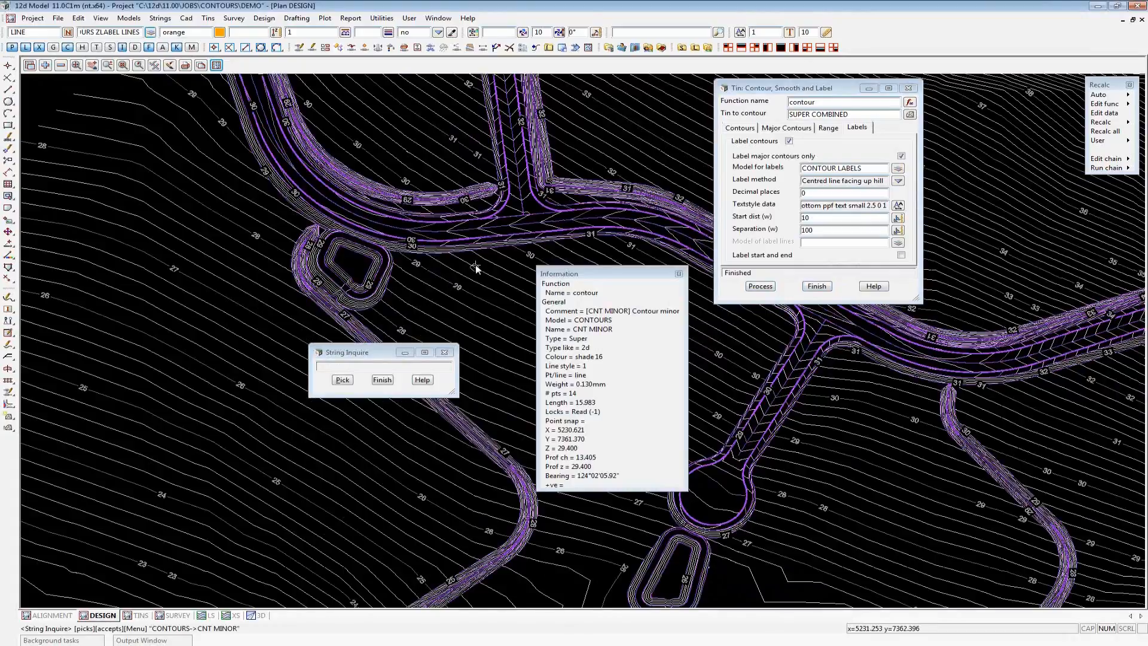
key("Escape")
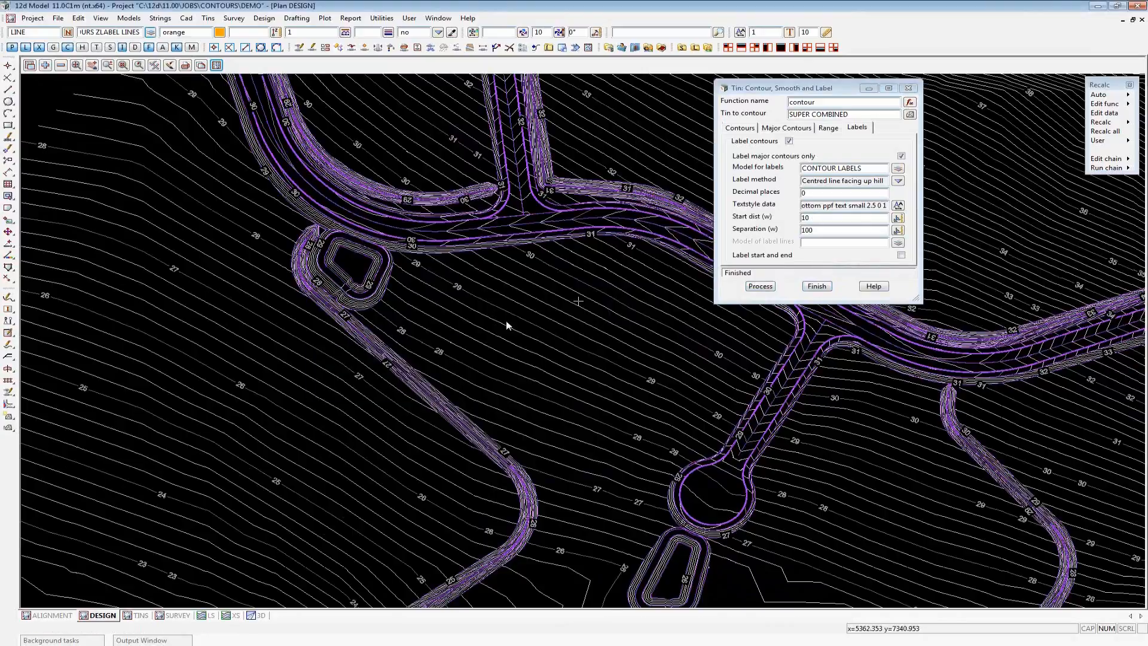
scroll(506, 320, "up", 4)
scroll(500, 332, "down", 5)
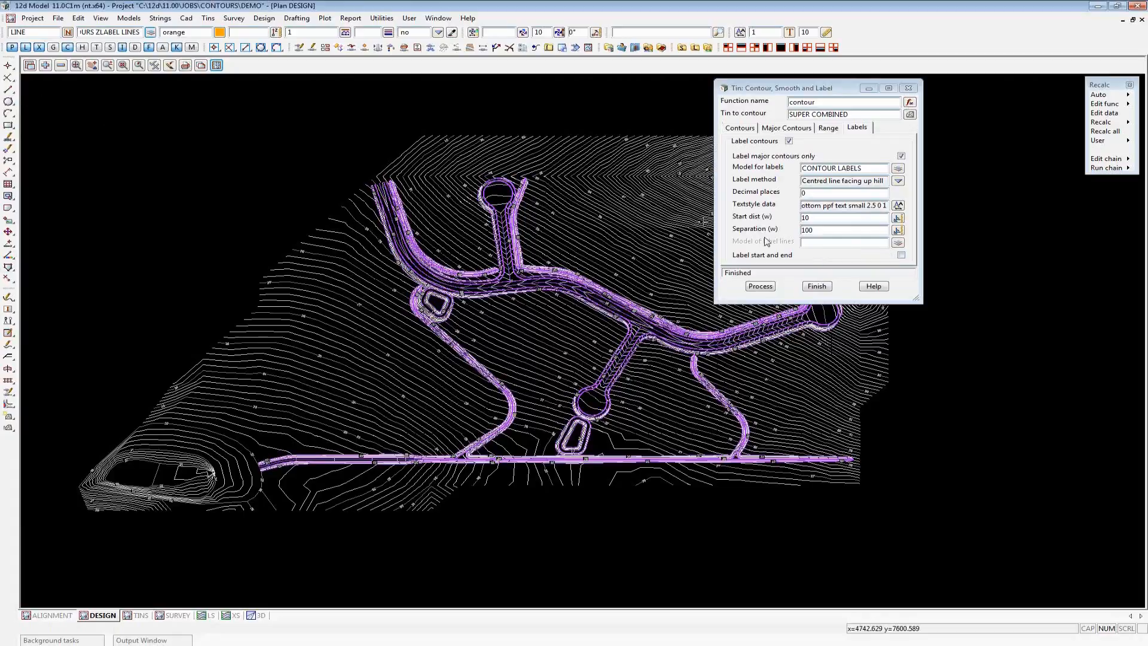
Add the CONTOURS ZLABEL LINES model to the DESIGN view and move the contour dialog clear of the site
left_click(846, 242)
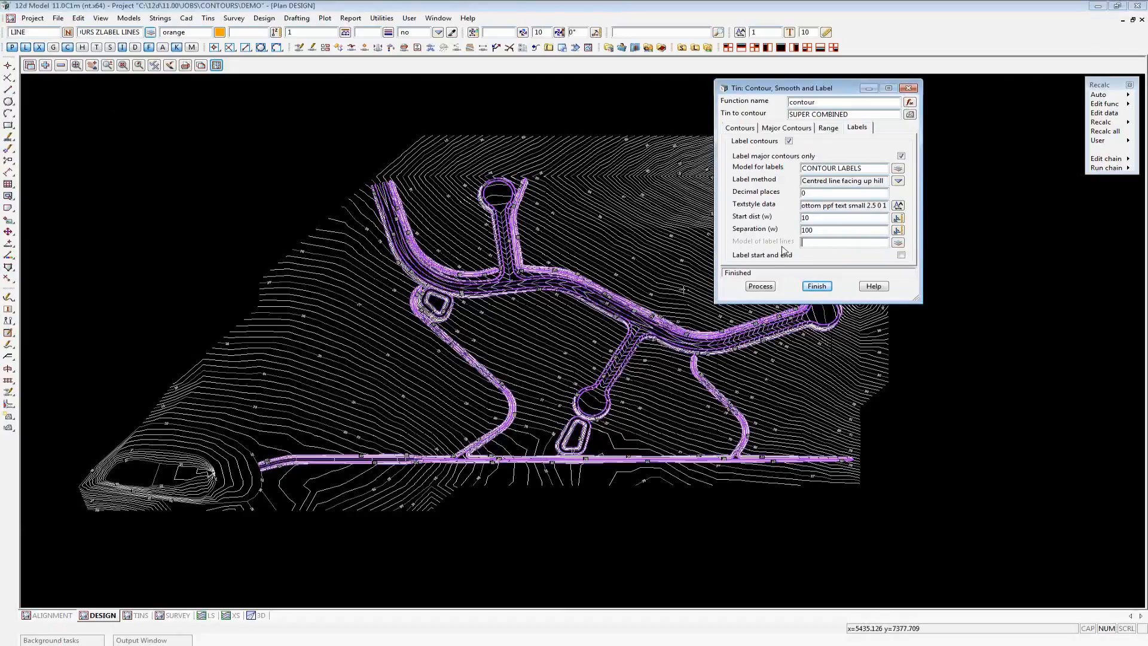
left_click(46, 65)
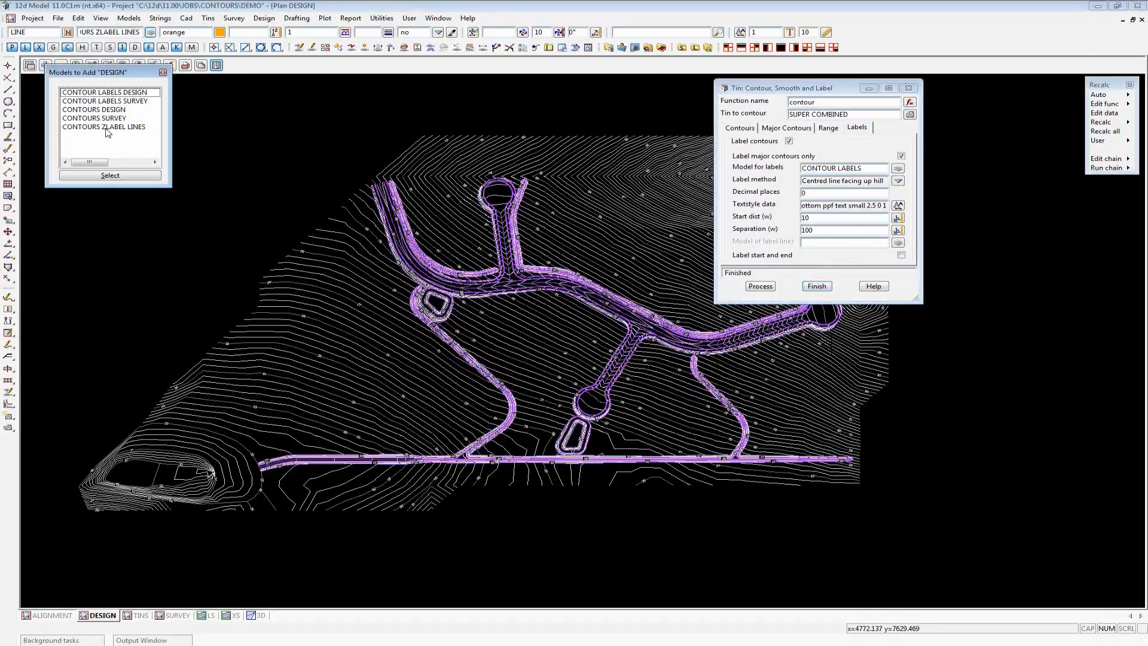
left_click(107, 128)
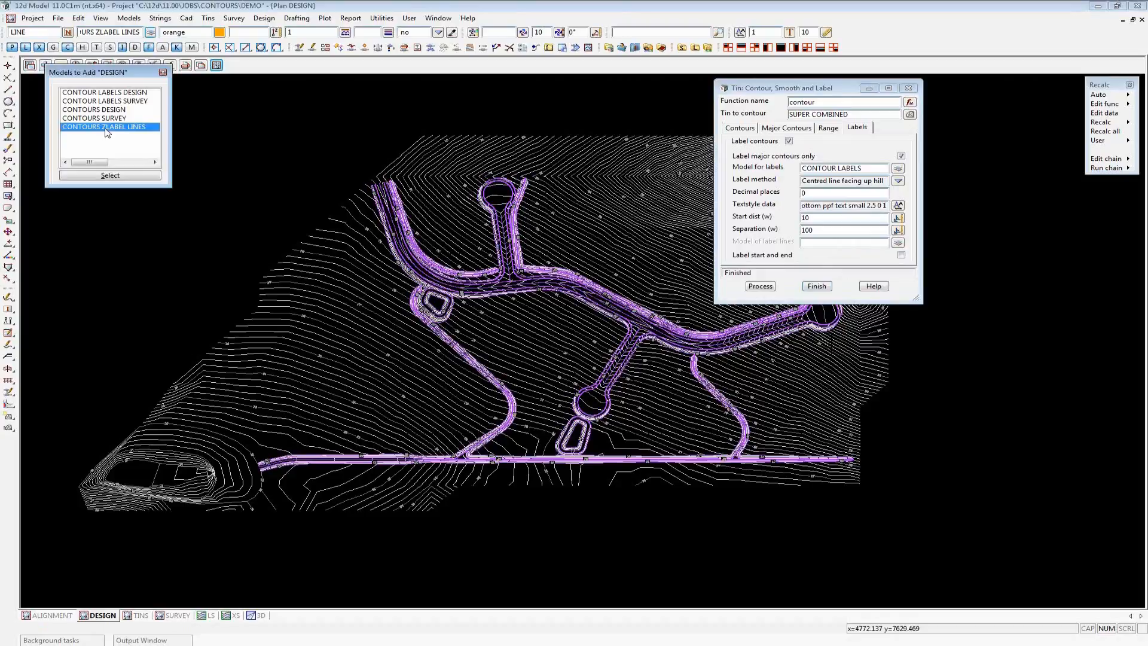
left_click(110, 175)
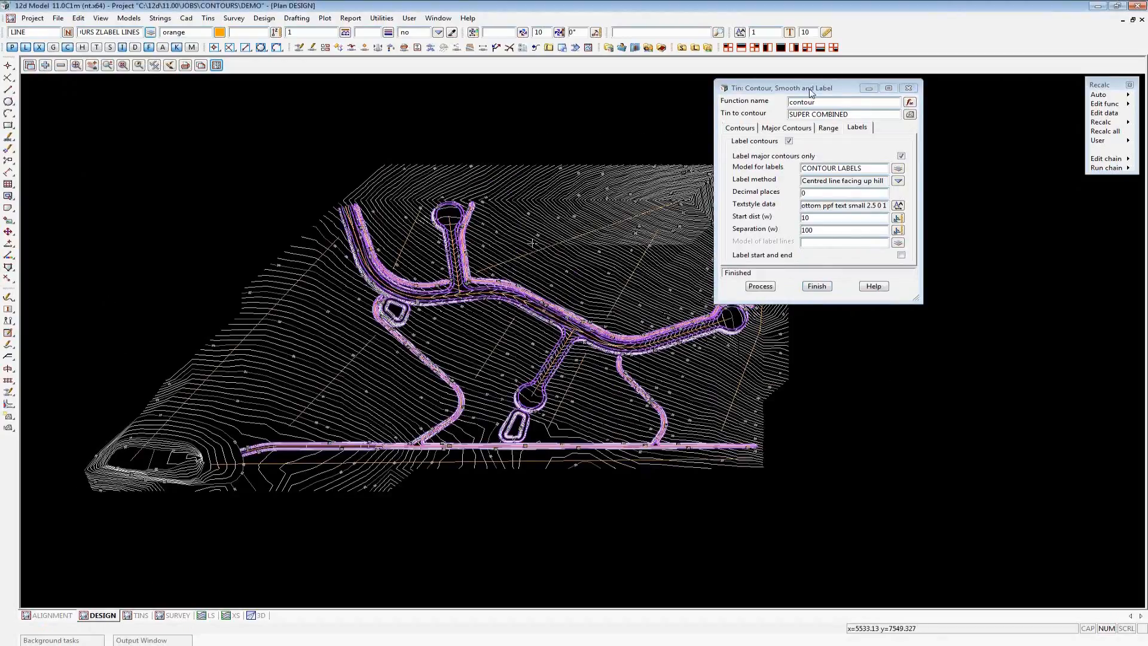
left_click_drag(778, 88, 883, 116)
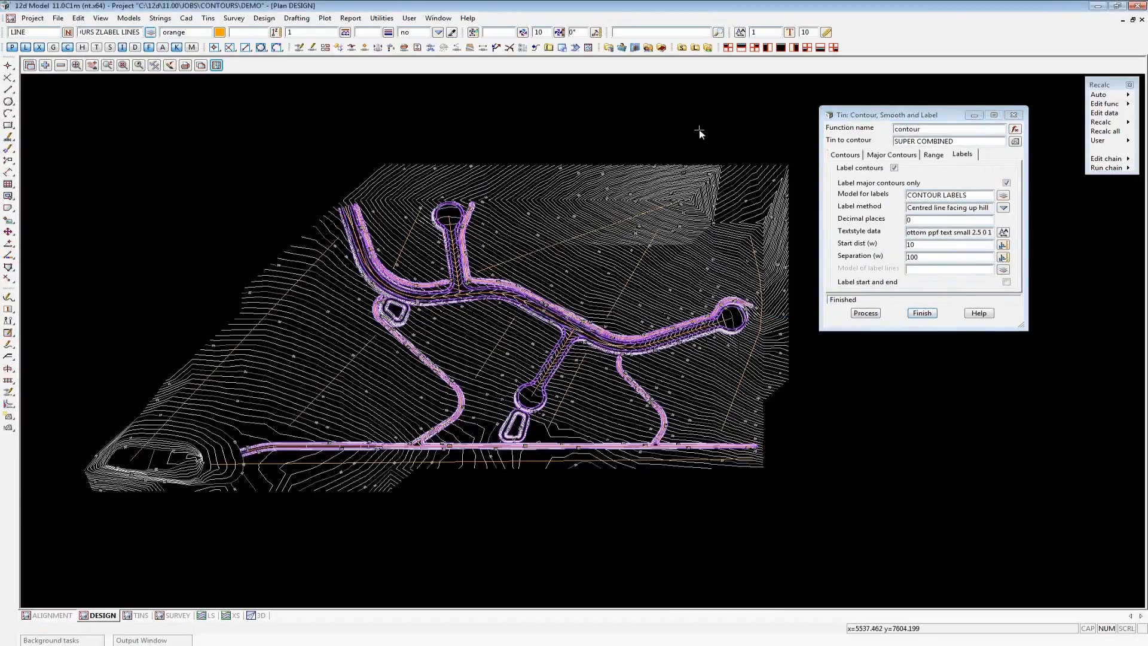
scroll(698, 130, "up", 1)
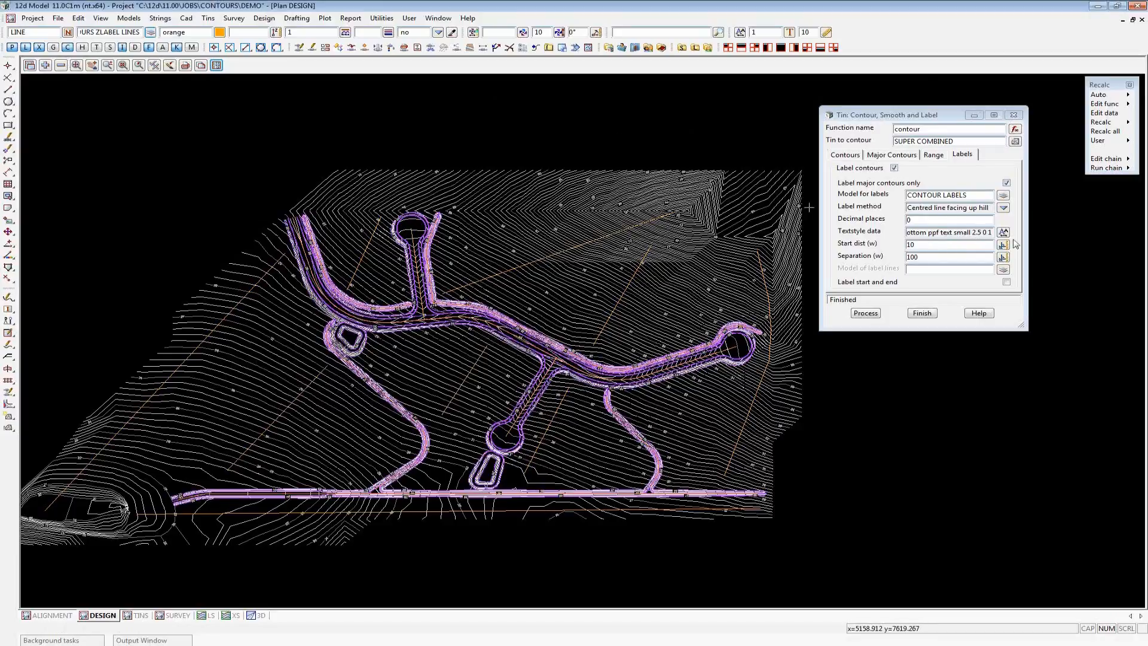
Set the model of label lines to CONTOURS ZLABEL LINES and process the contour function
left_click(1004, 269)
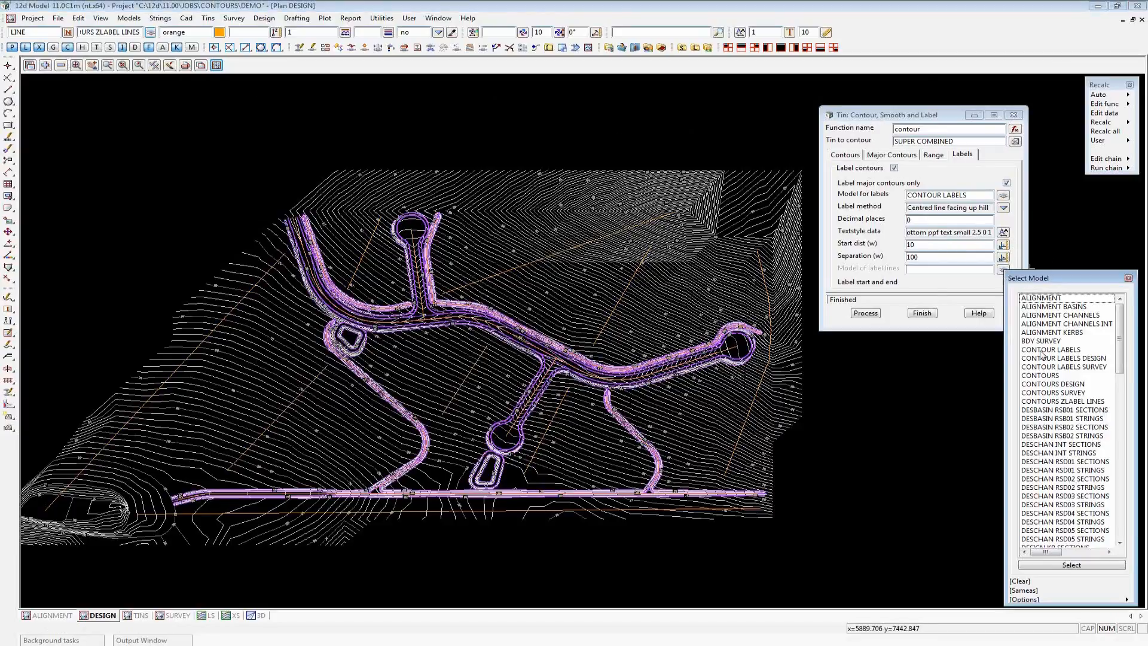
left_click(1062, 402)
left_click(1061, 401)
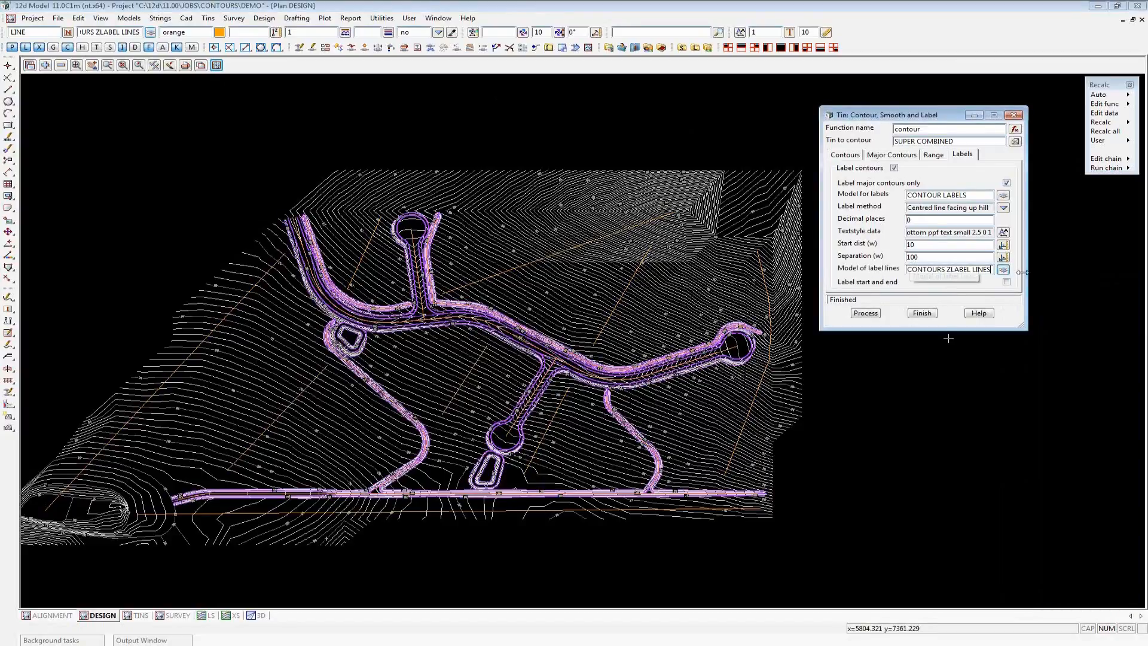
left_click(920, 257)
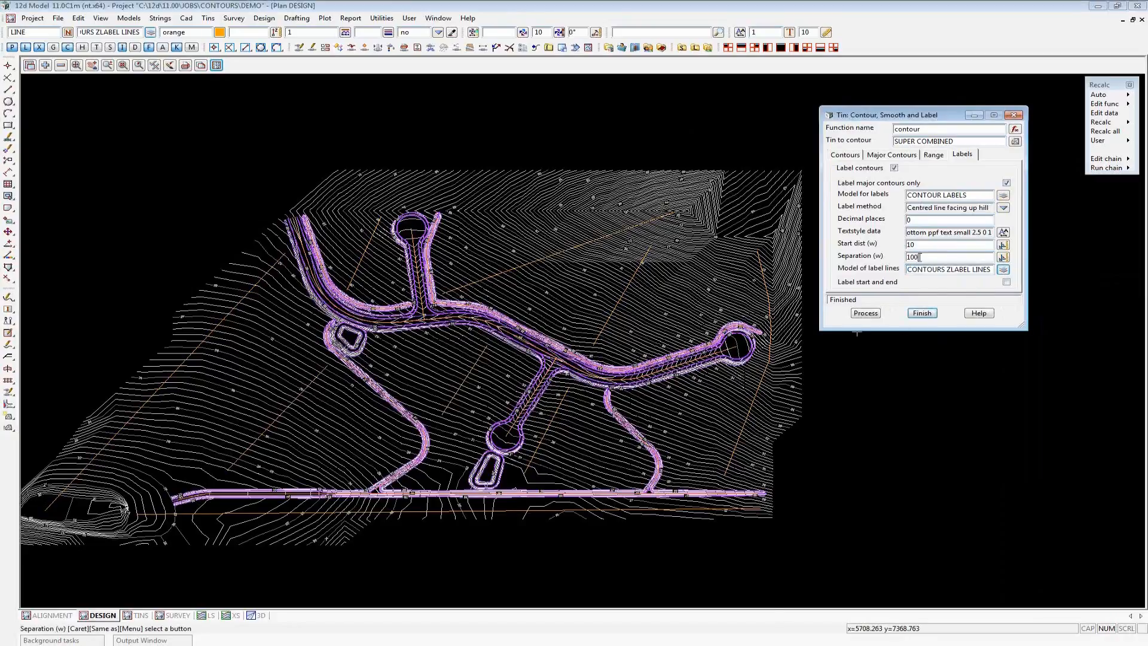
double_click(923, 245)
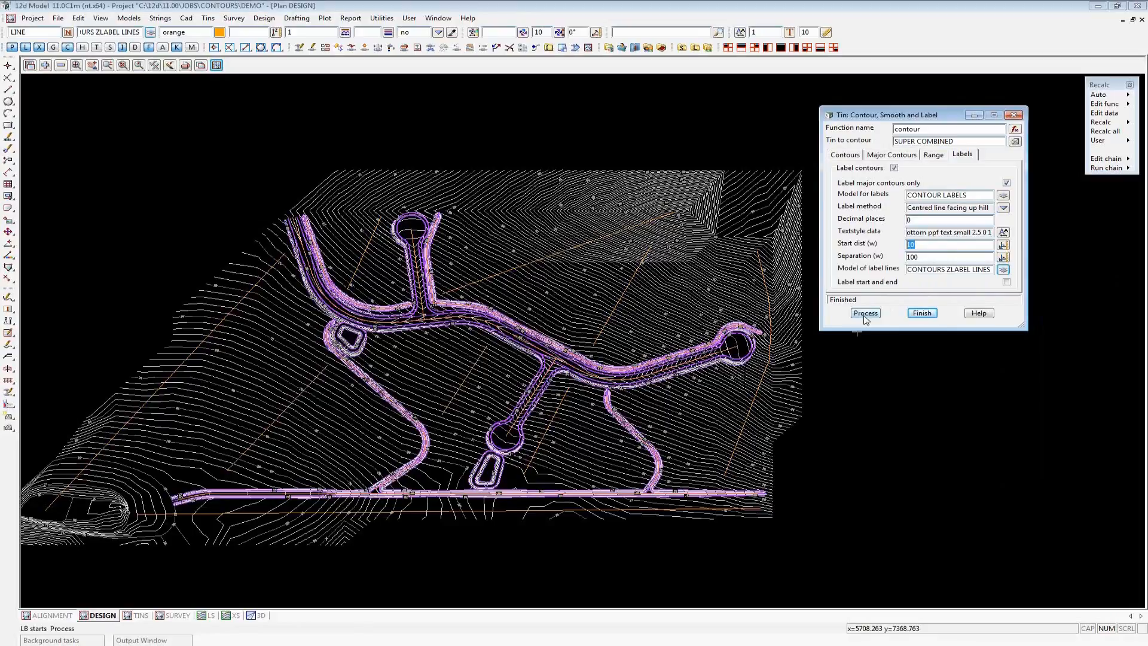
left_click(865, 315)
left_click(865, 314)
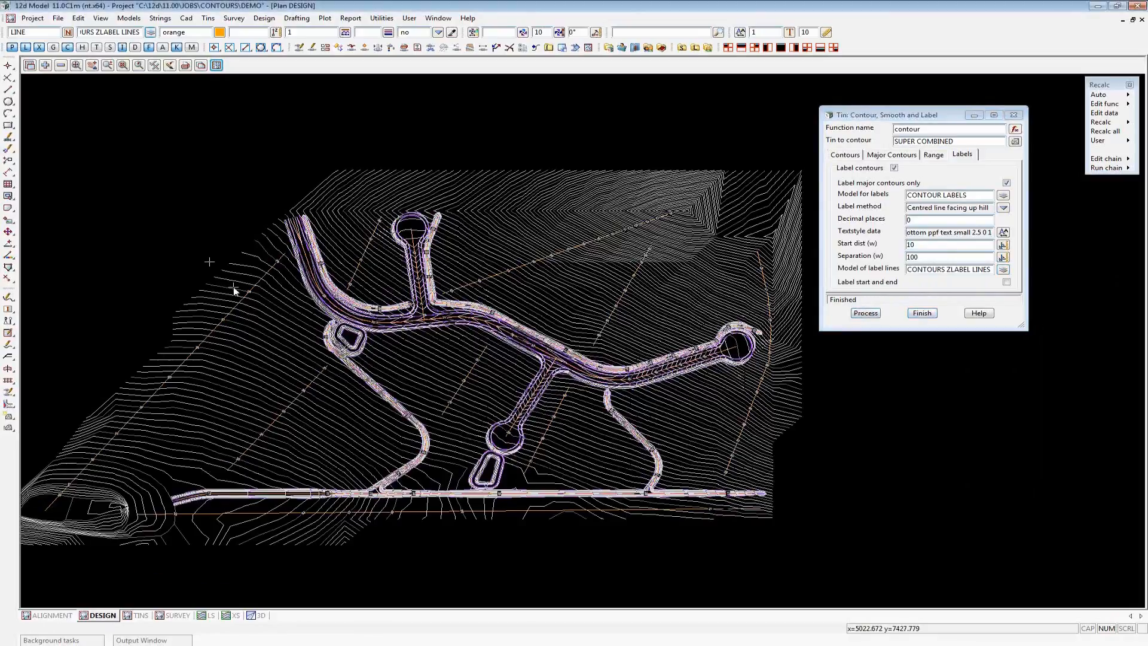
Move the CONTOURS ZLABEL LINES model to the bottom of the DESIGN view's model order
scroll(269, 306, "up", 5)
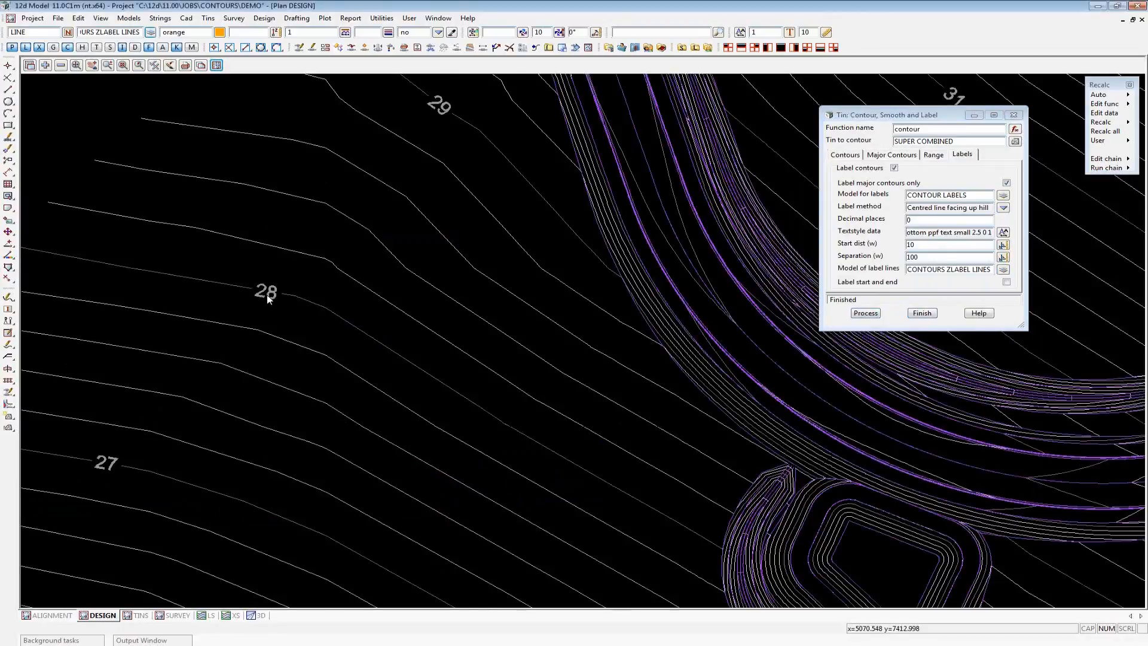
scroll(267, 299, "down", 3)
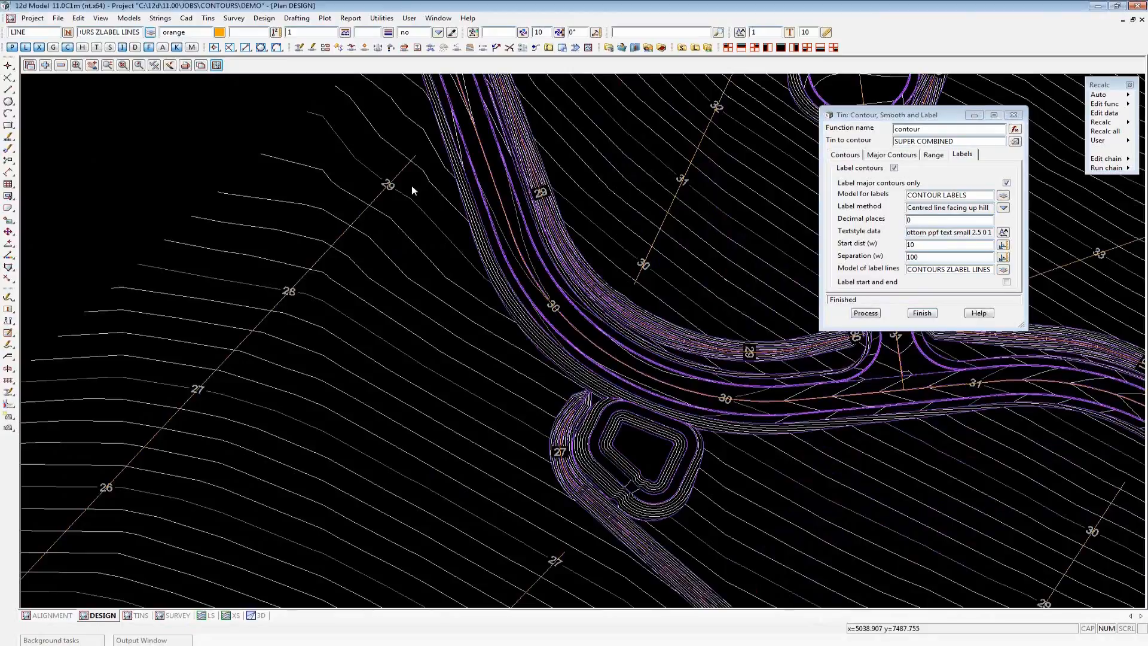
scroll(412, 190, "up", 1)
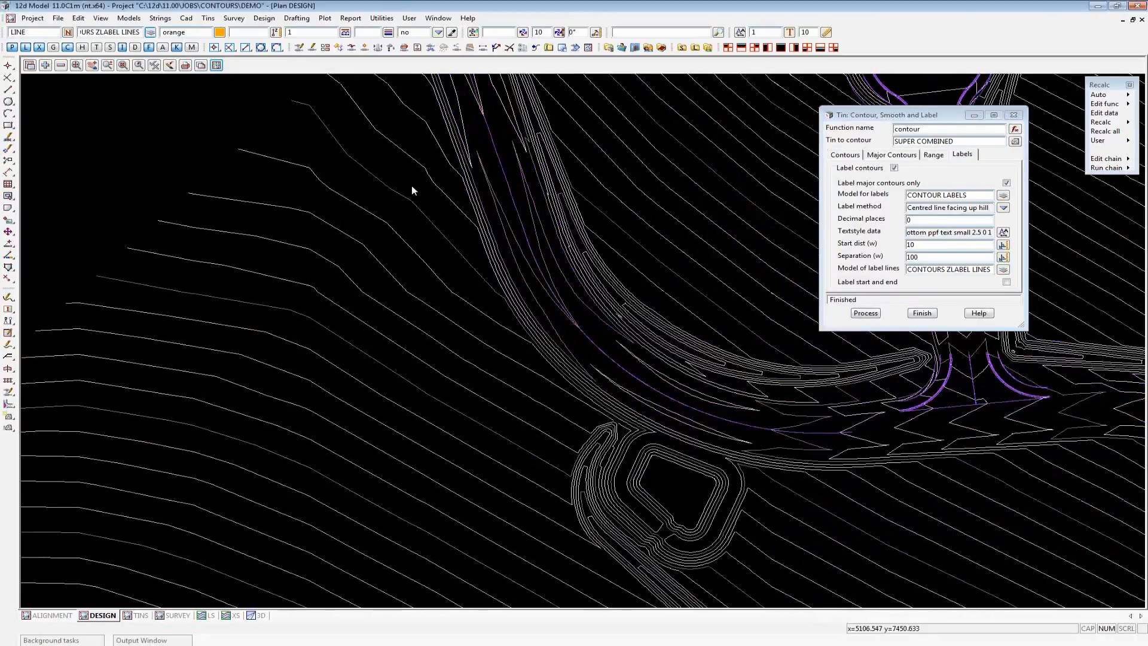
scroll(412, 188, "up", 1)
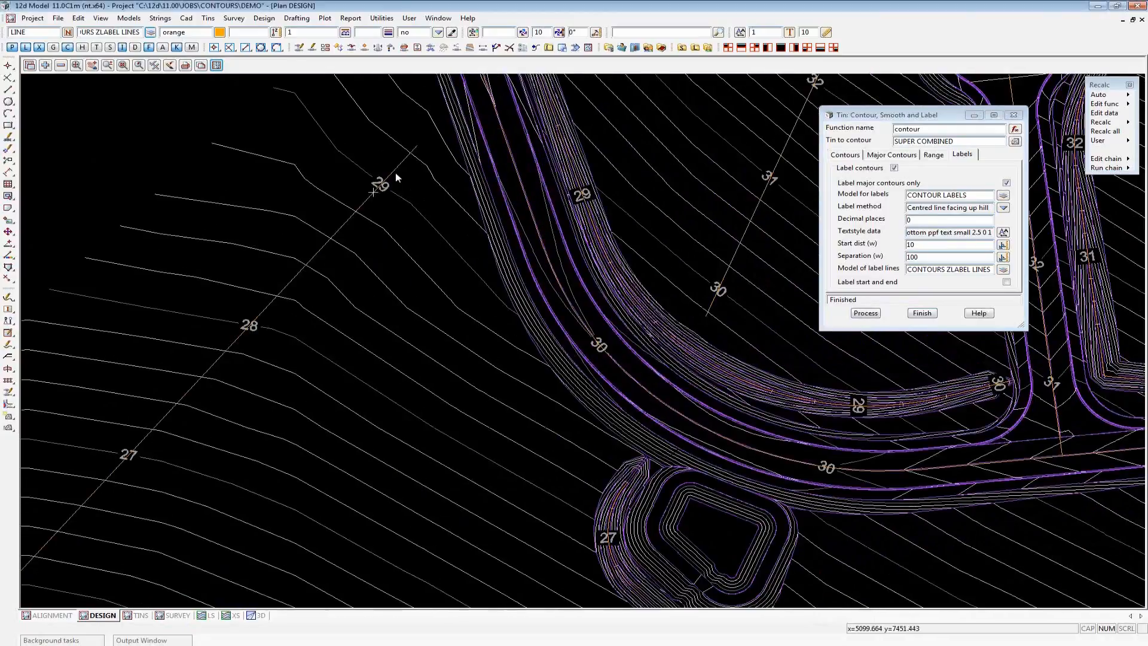
left_click(216, 66)
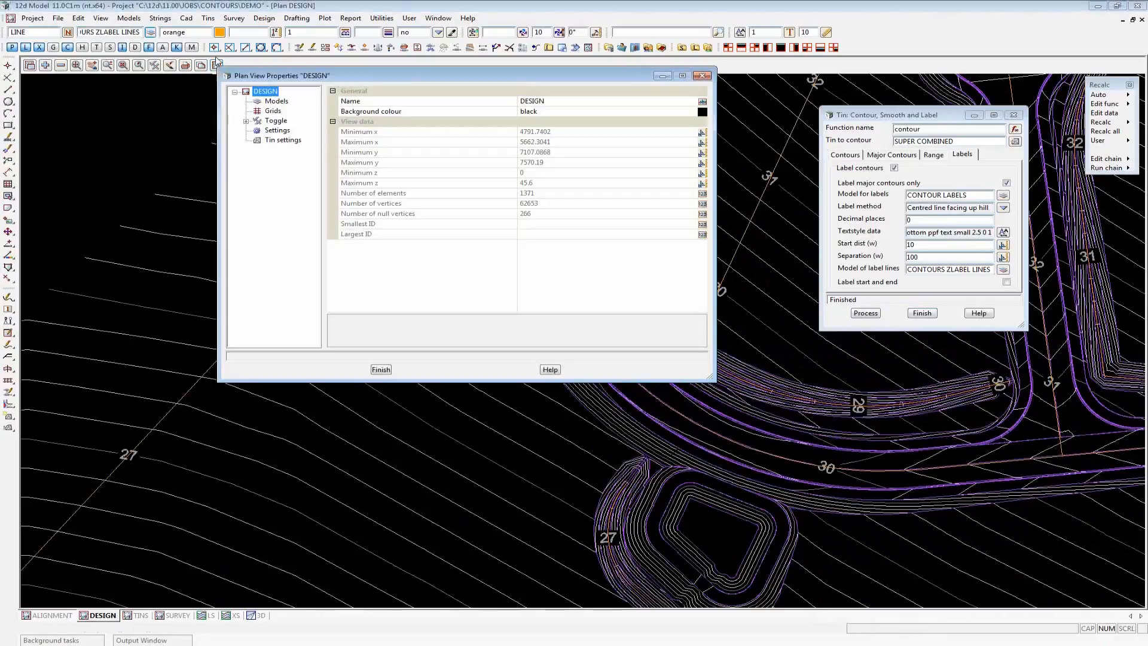
left_click(276, 101)
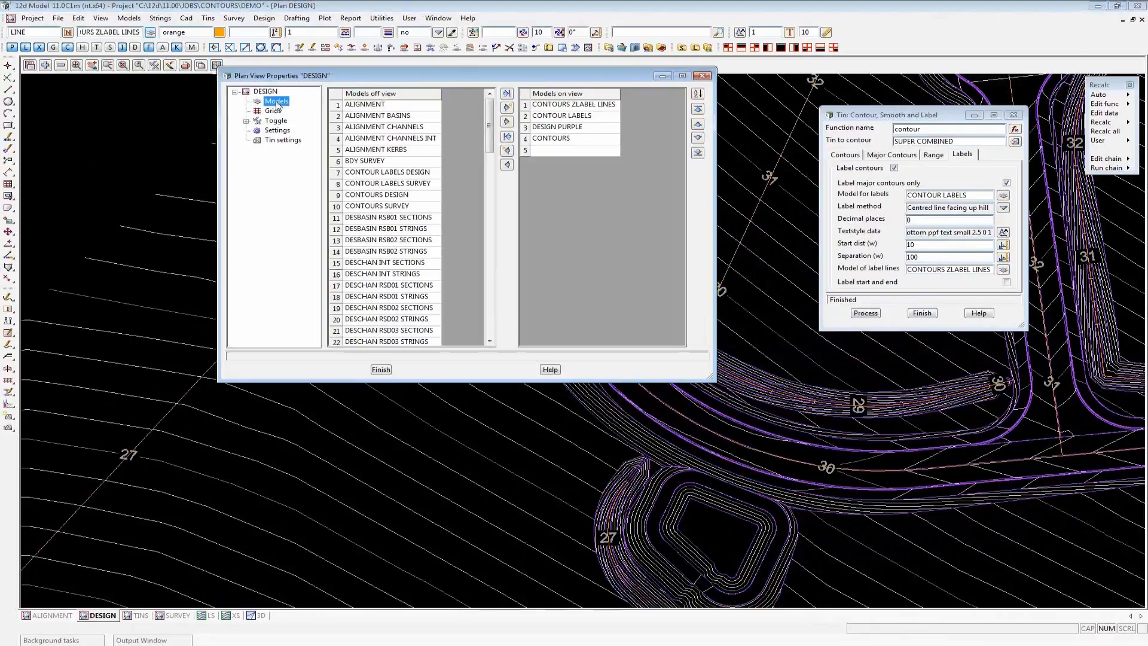
left_click(699, 154)
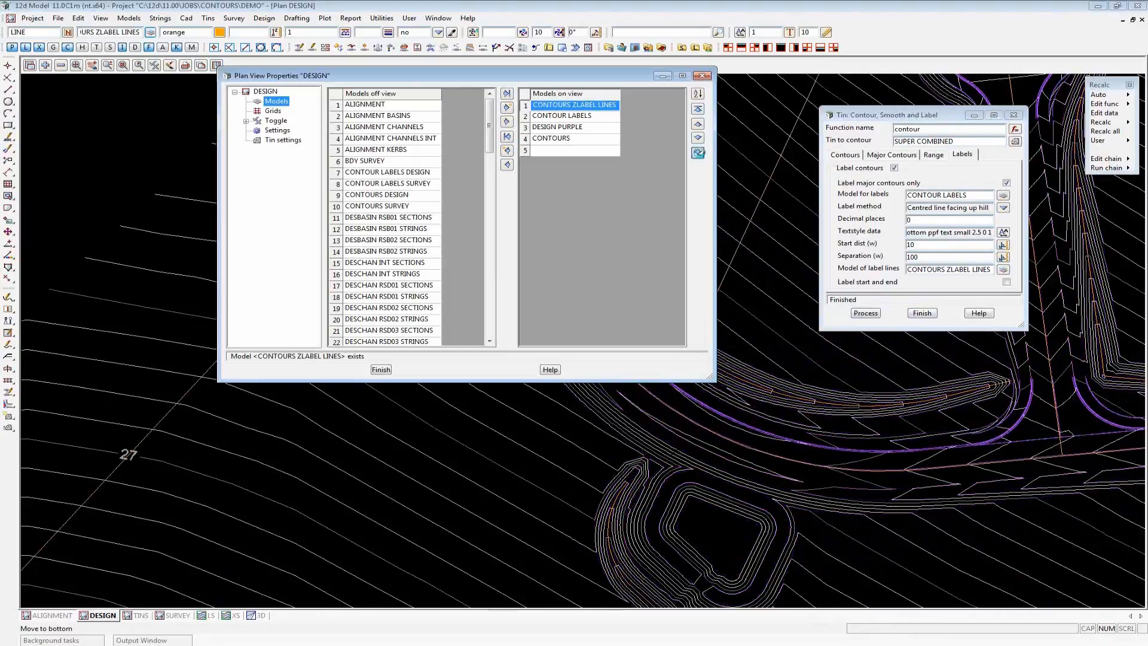
left_click(381, 369)
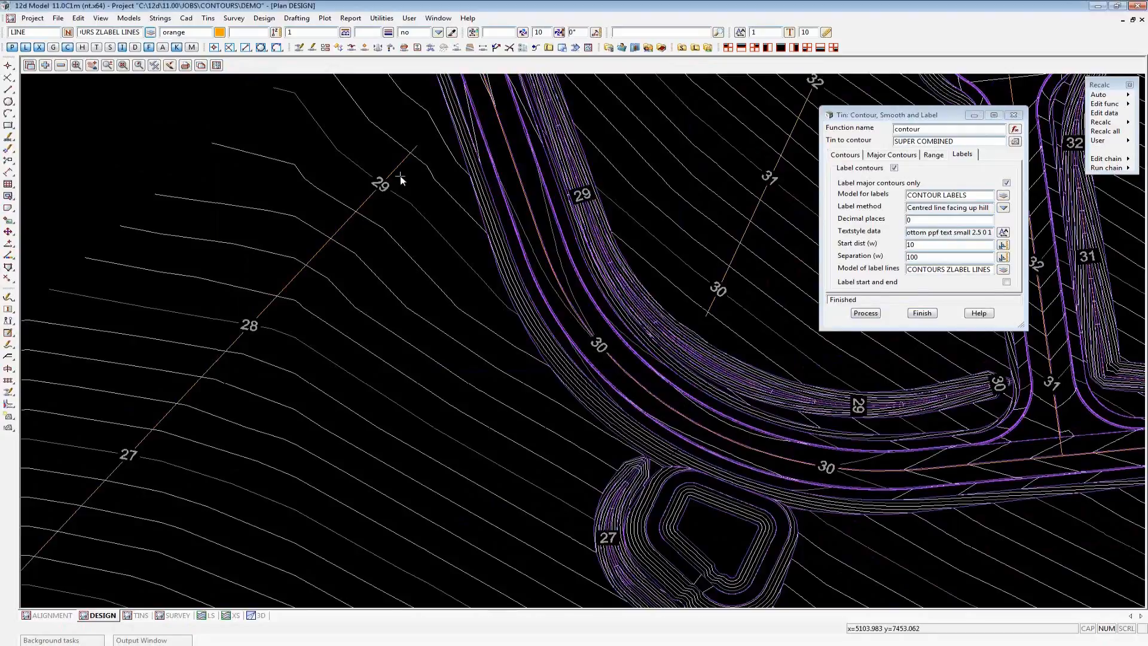
Examine the contour labels along the label lines and the road centreline near the western basin
scroll(400, 176, "down", 5)
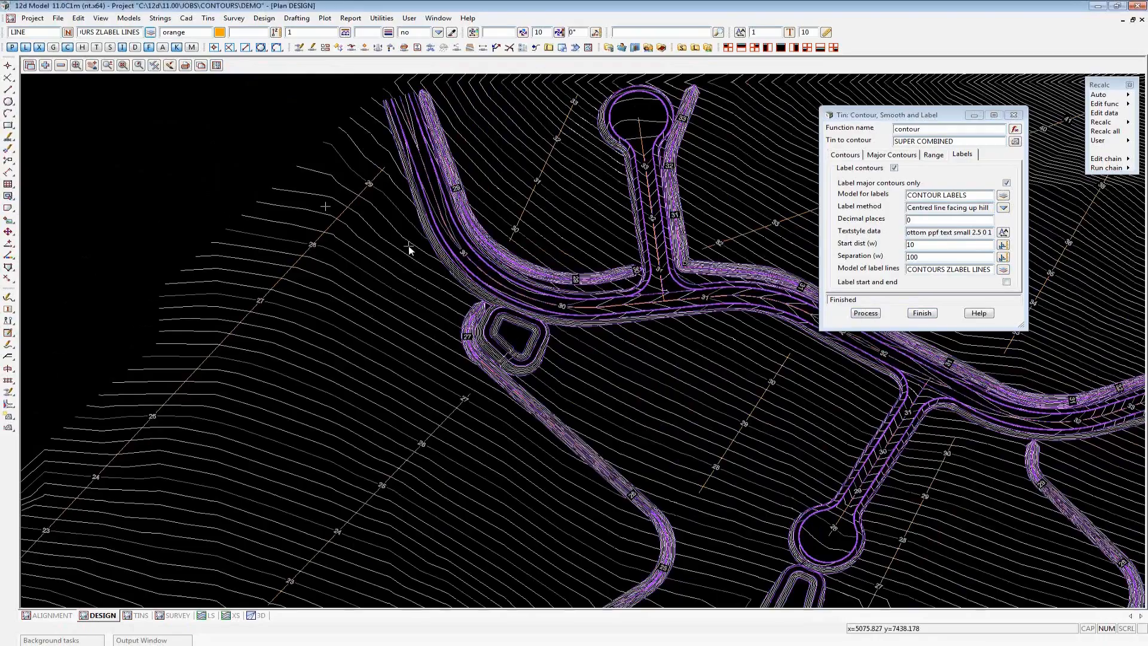
scroll(461, 306, "up", 5)
scroll(460, 309, "up", 2)
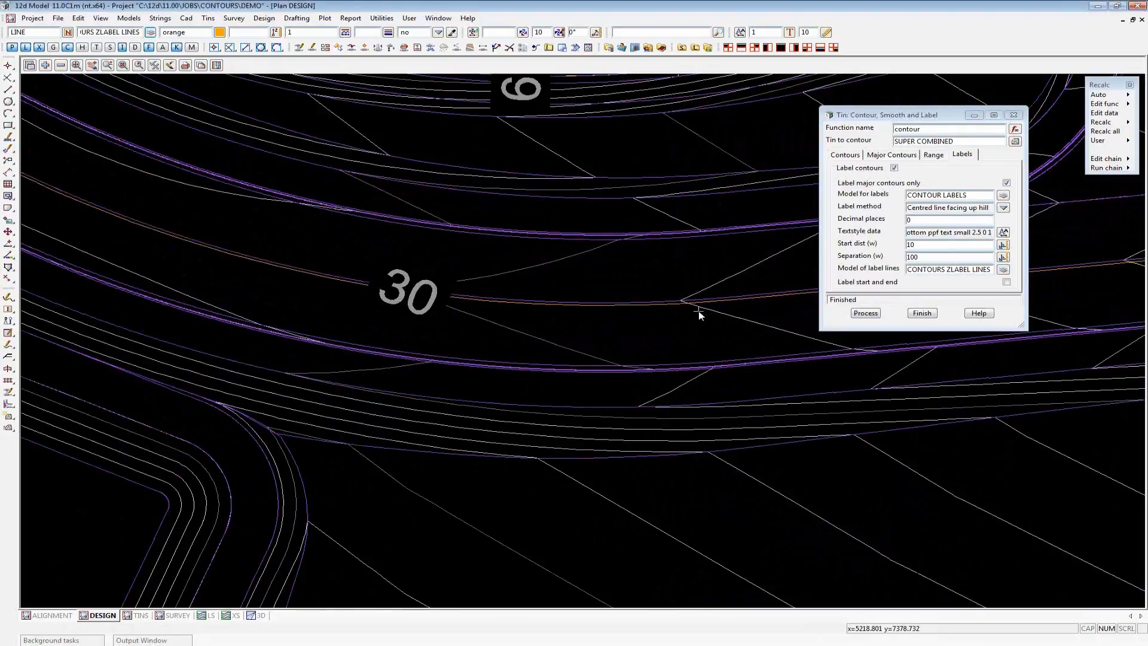
scroll(701, 315, "up", 1)
scroll(697, 308, "up", 1)
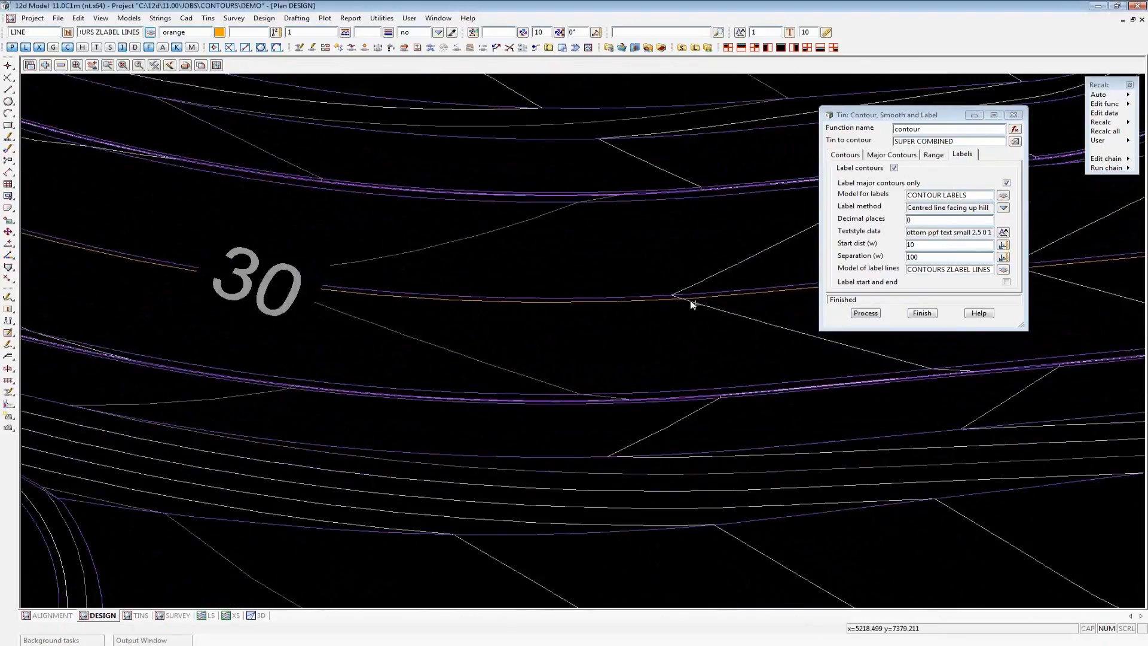
scroll(395, 256, "down", 1)
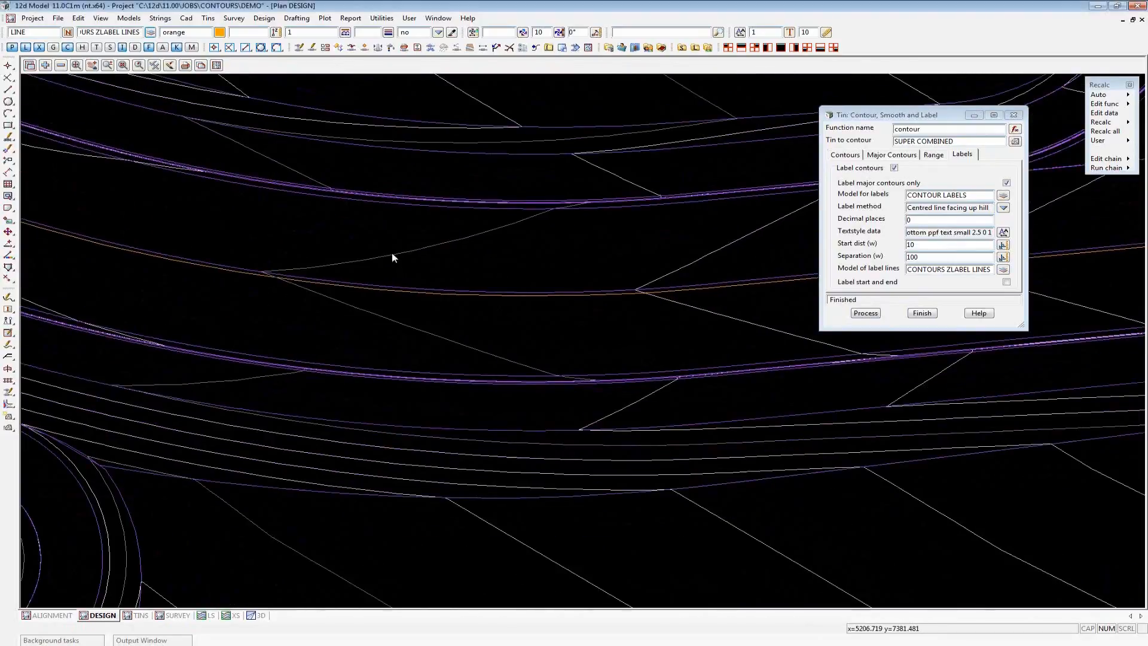
scroll(393, 257, "down", 2)
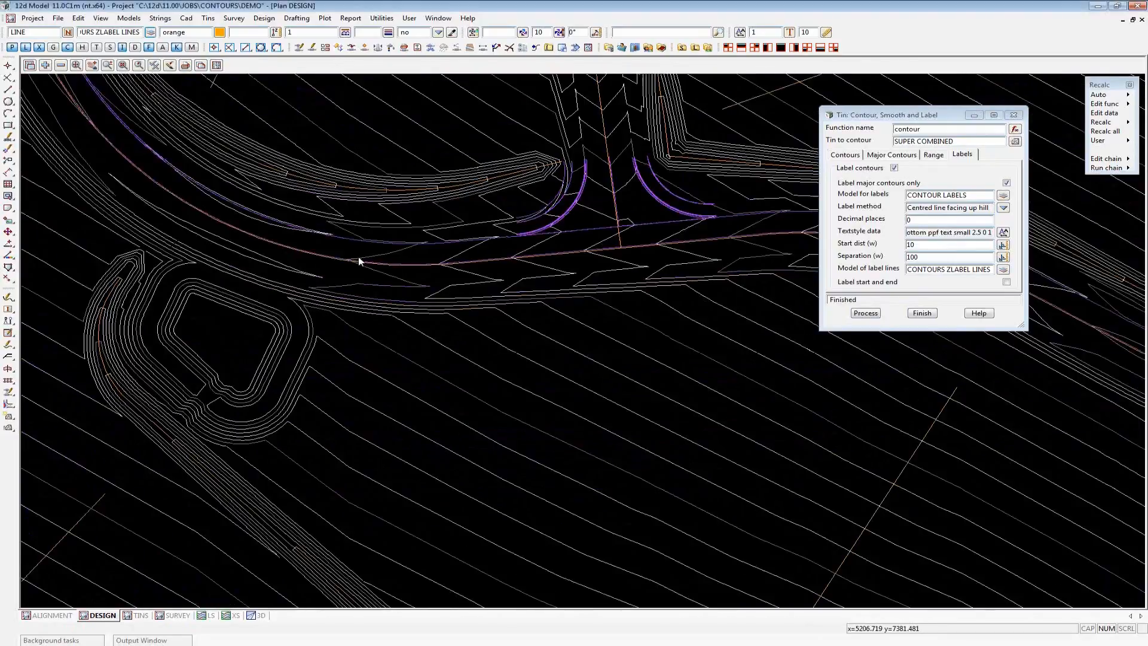
Move the upper end of the label line just southwest of the western basin further west, making the line steeper
scroll(358, 257, "down", 1)
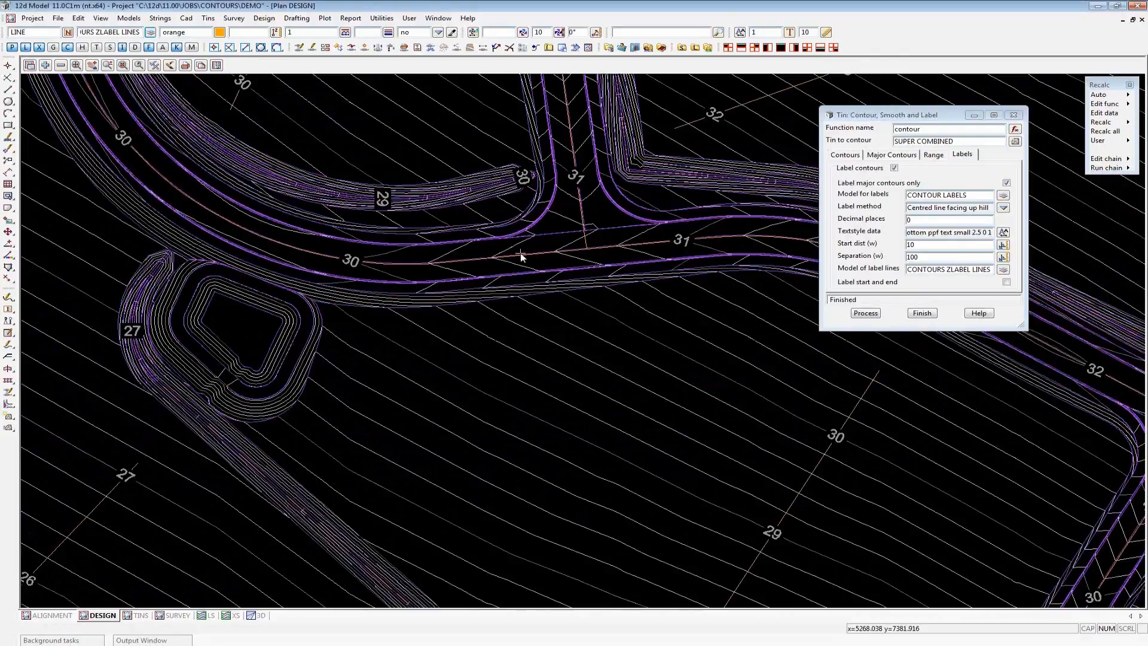
scroll(521, 258, "down", 1)
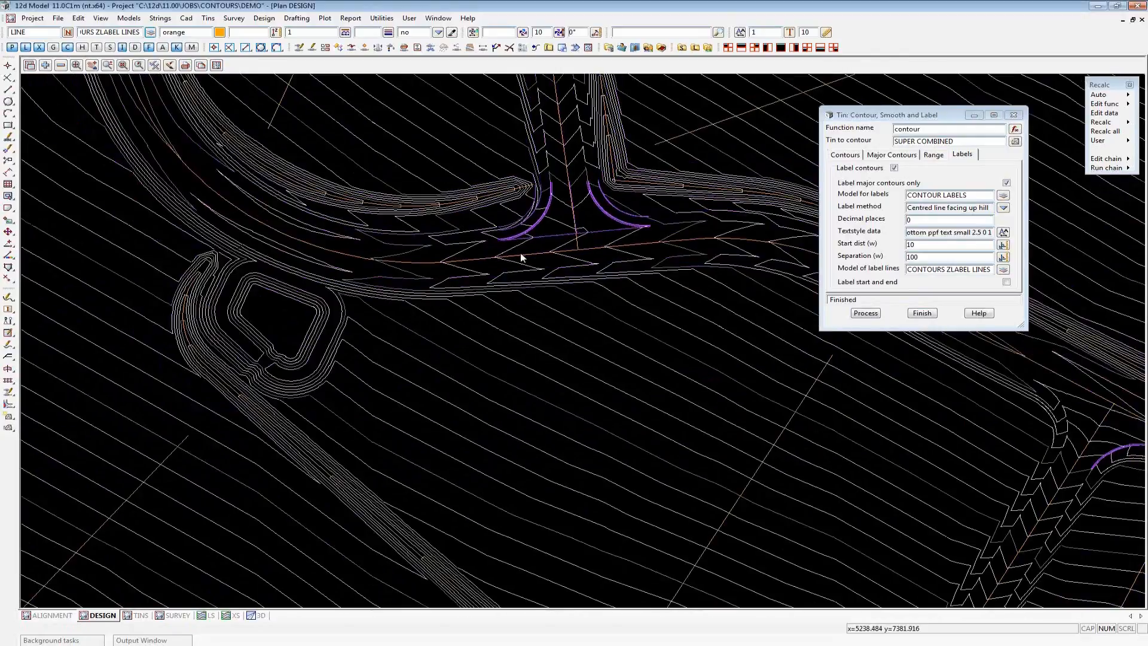
scroll(521, 258, "down", 1)
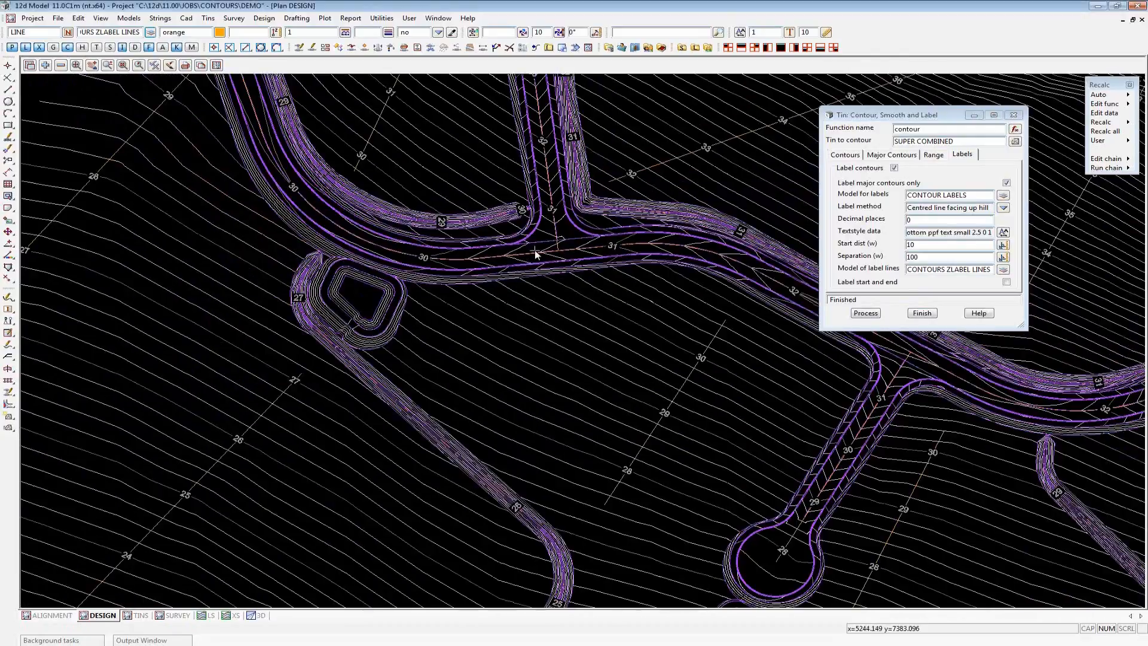
scroll(302, 231, "up", 2)
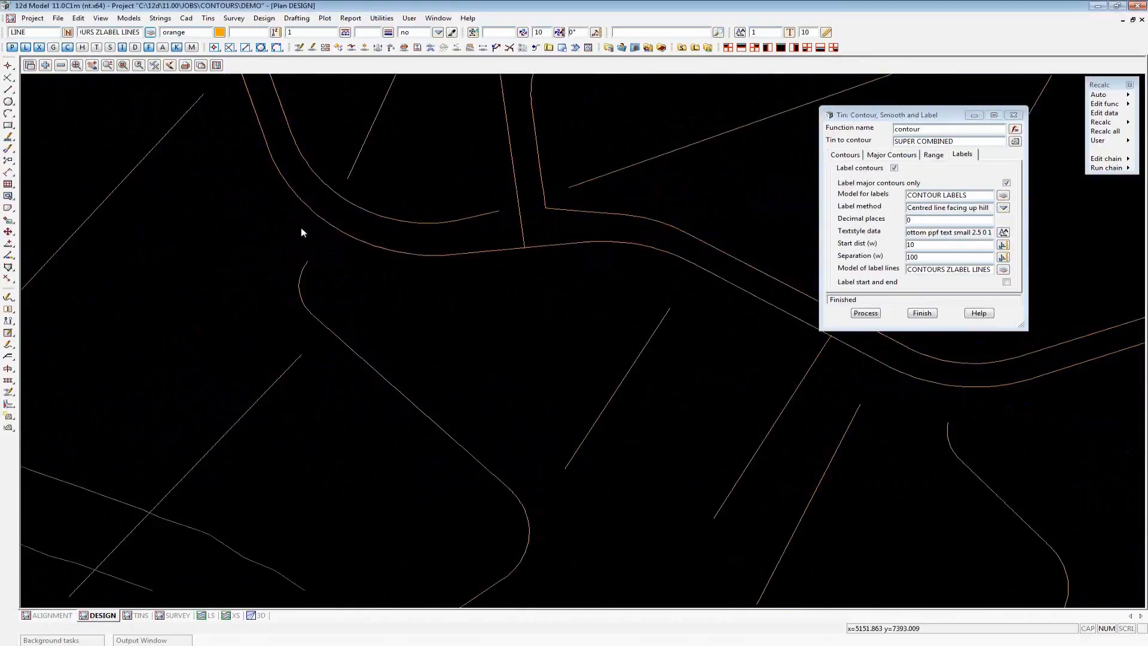
scroll(302, 232, "down", 2)
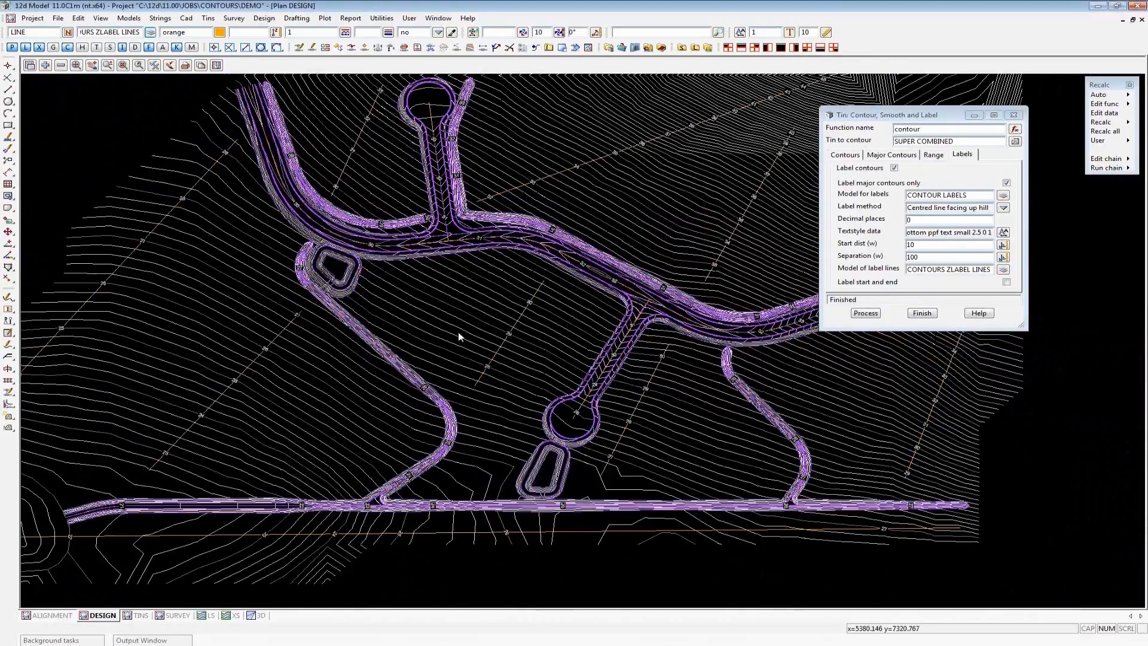
scroll(495, 325, "down", 1)
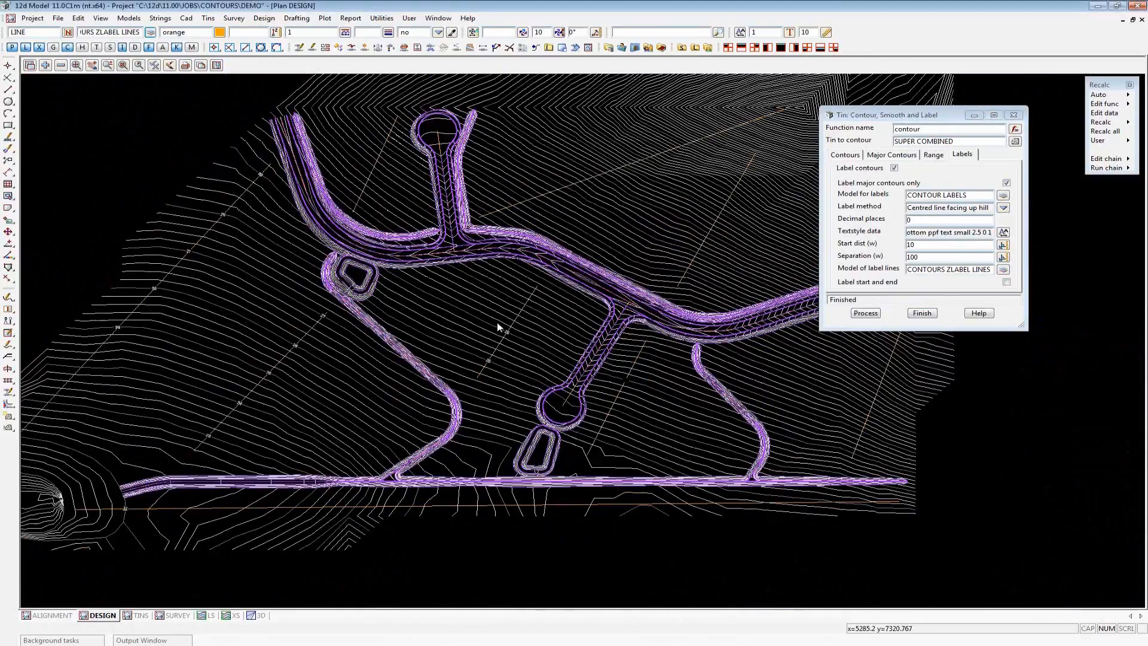
scroll(495, 325, "down", 1)
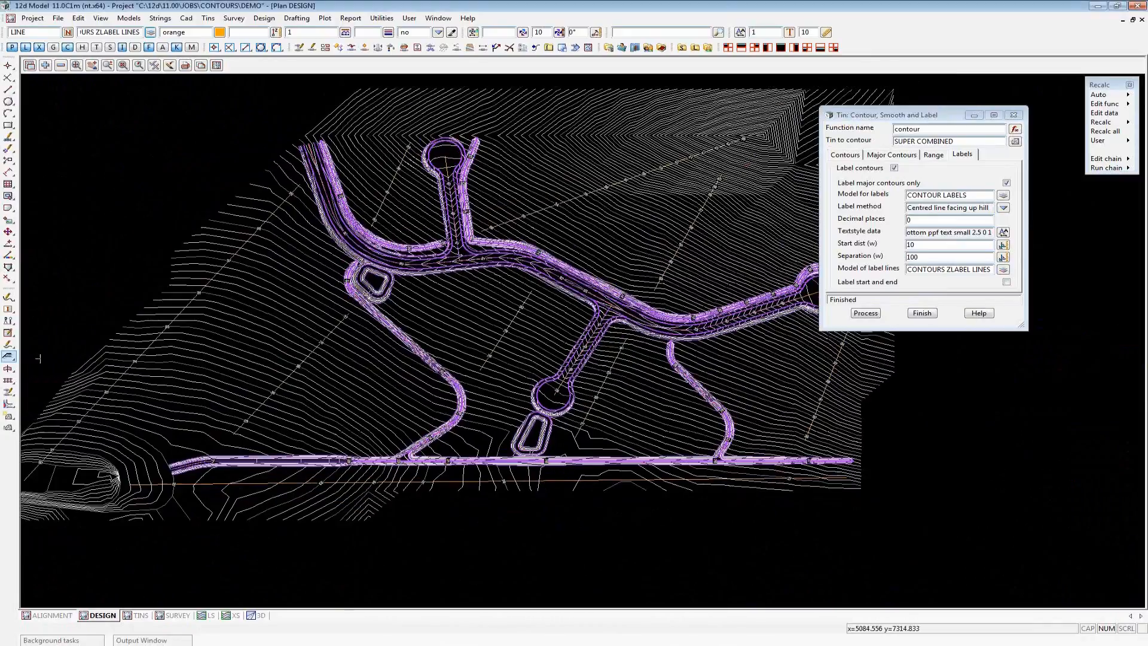
left_click(8, 243)
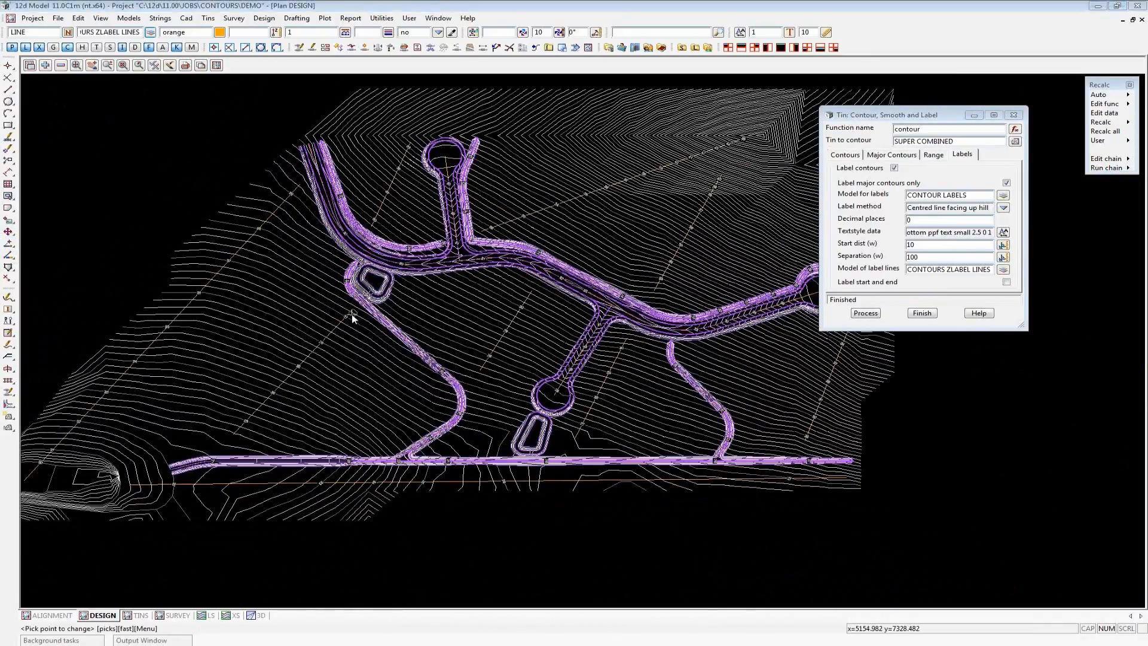
left_click(351, 315)
middle_click(351, 314)
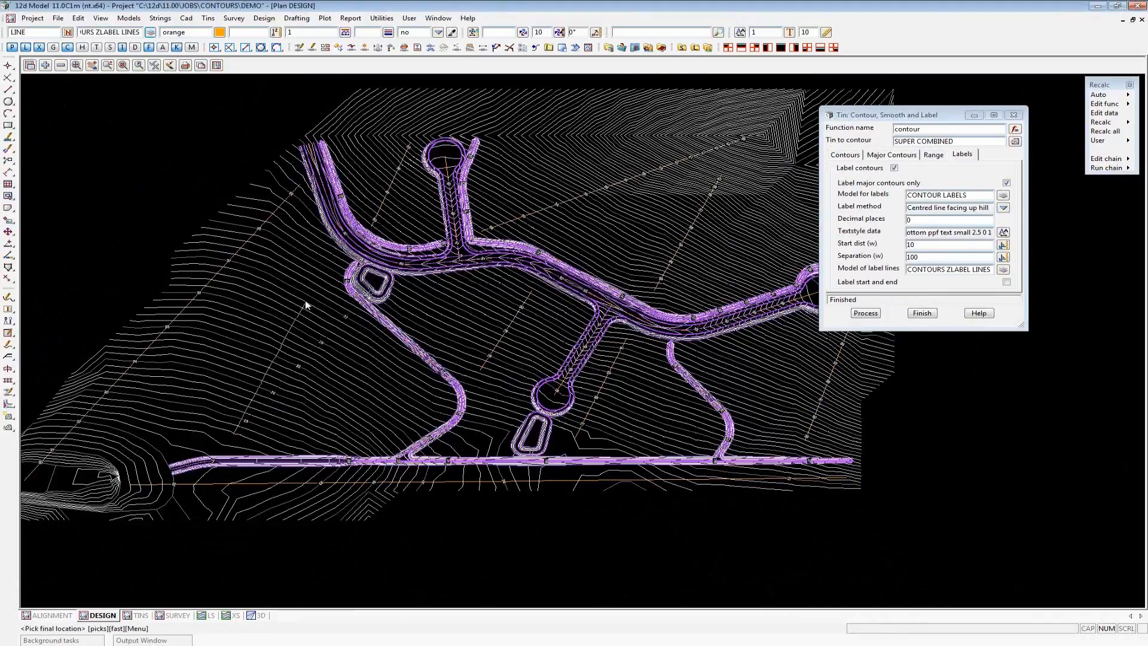
left_click(305, 304)
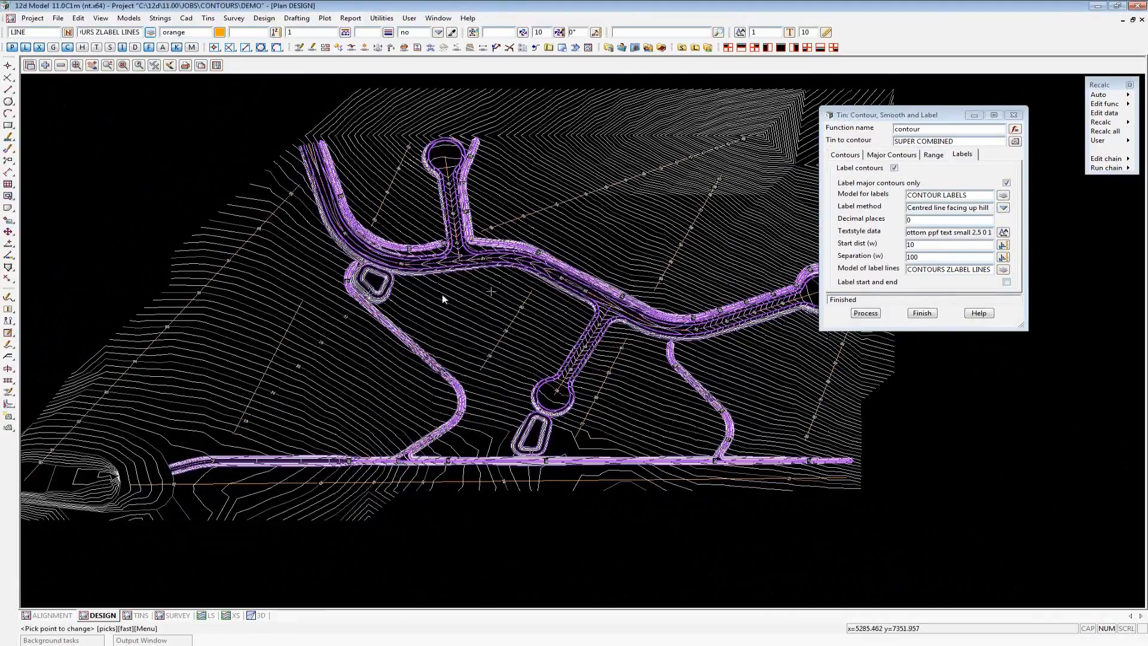
Reprocess the contour function to update the labels along the moved label line, and inspect them
left_click(866, 318)
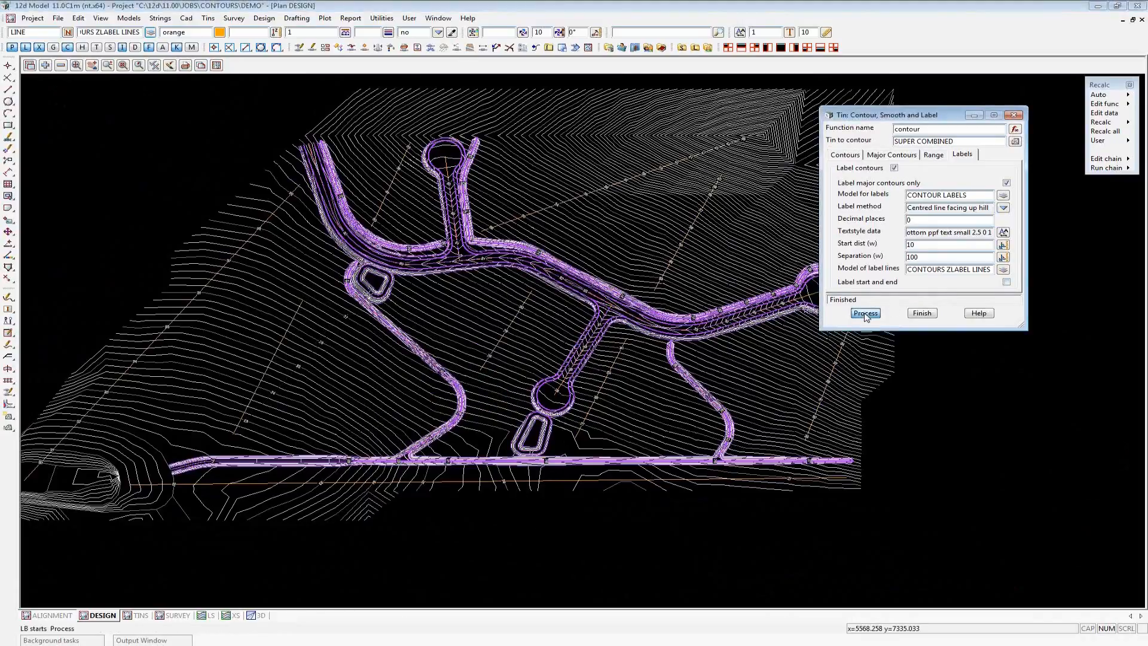
left_click(867, 313)
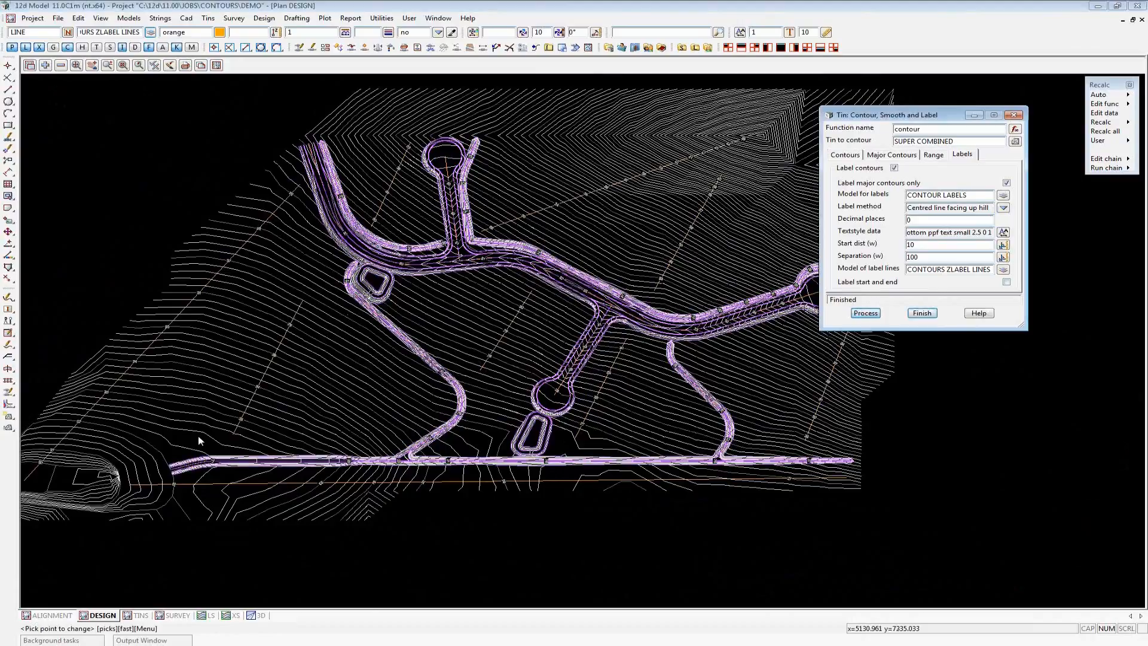
scroll(224, 424, "up", 1)
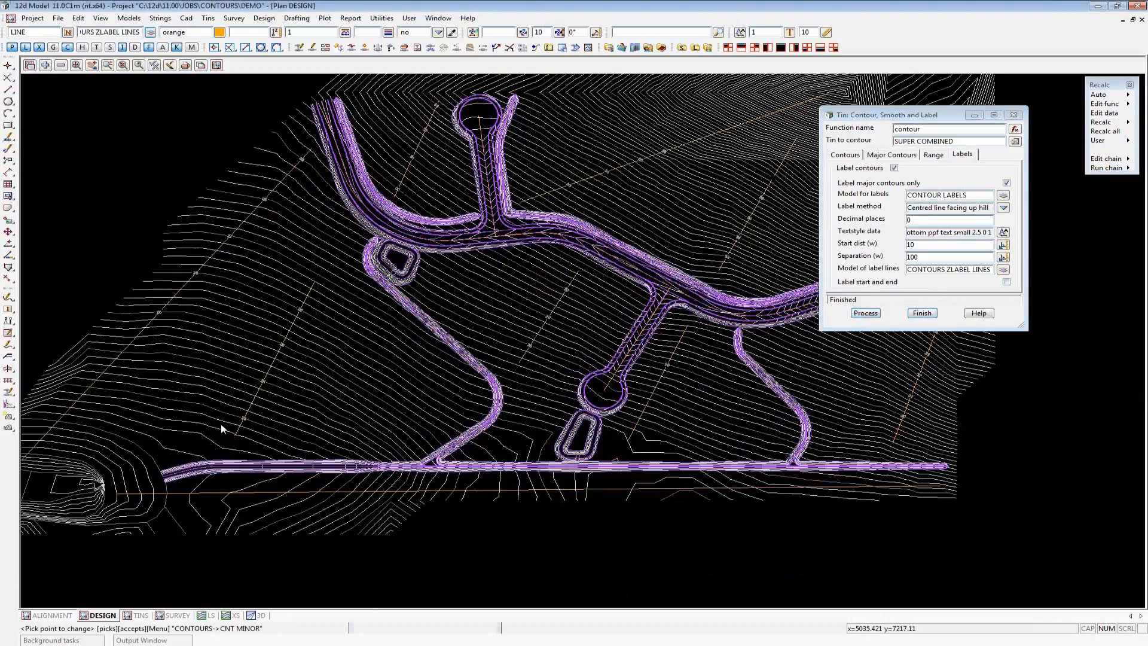
scroll(222, 428, "up", 2)
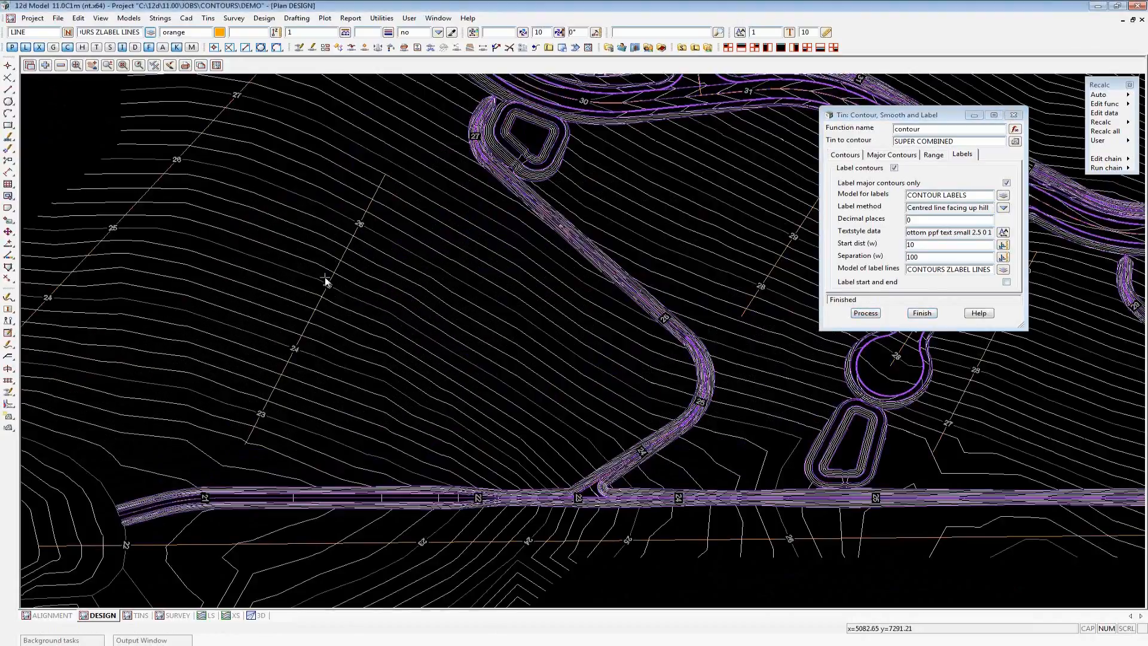
scroll(326, 281, "down", 1)
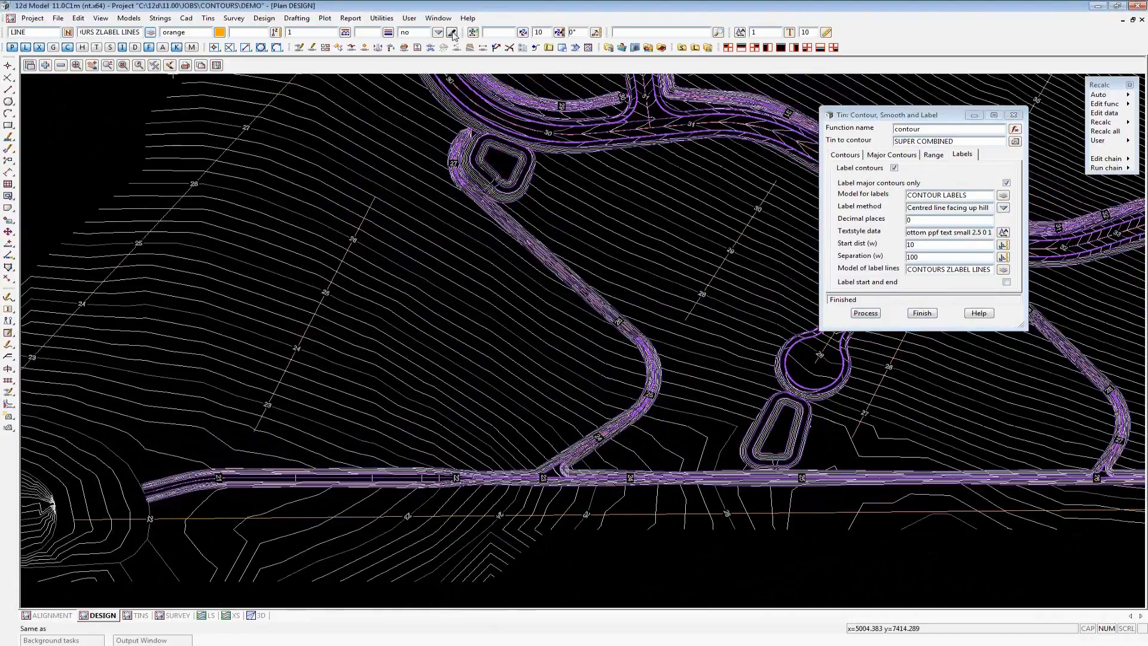
Draw a new label line between the moved label line and the curved string to its east, matching the existing label line's attributes
left_click(360, 226)
left_click(360, 226)
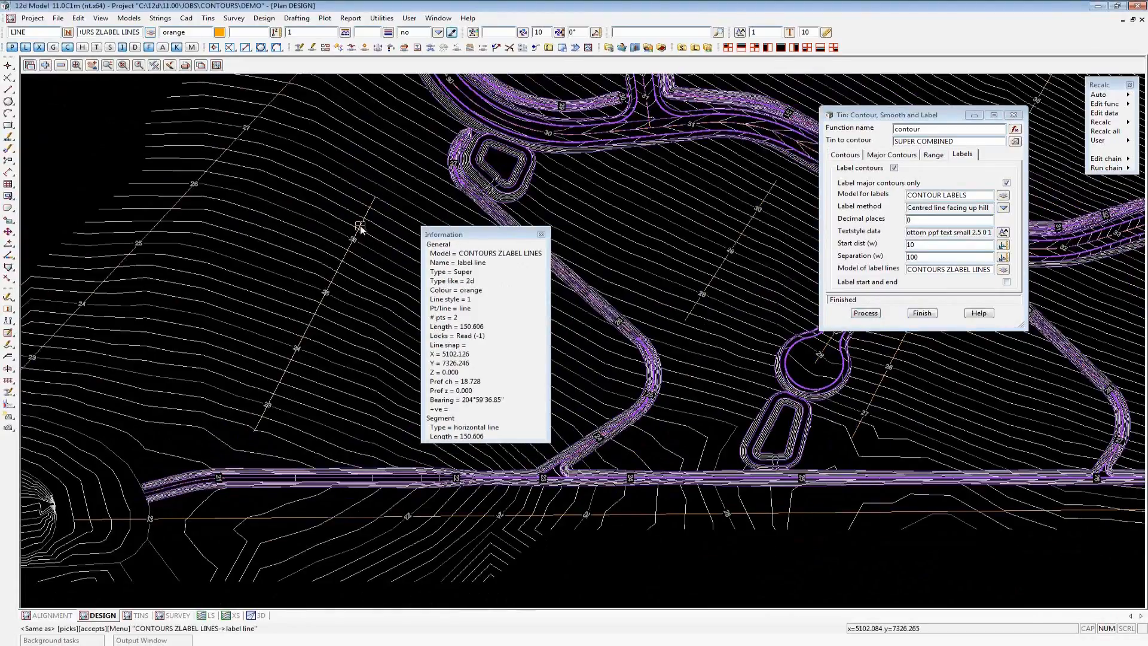
middle_click(360, 226)
mouse_move(8, 90)
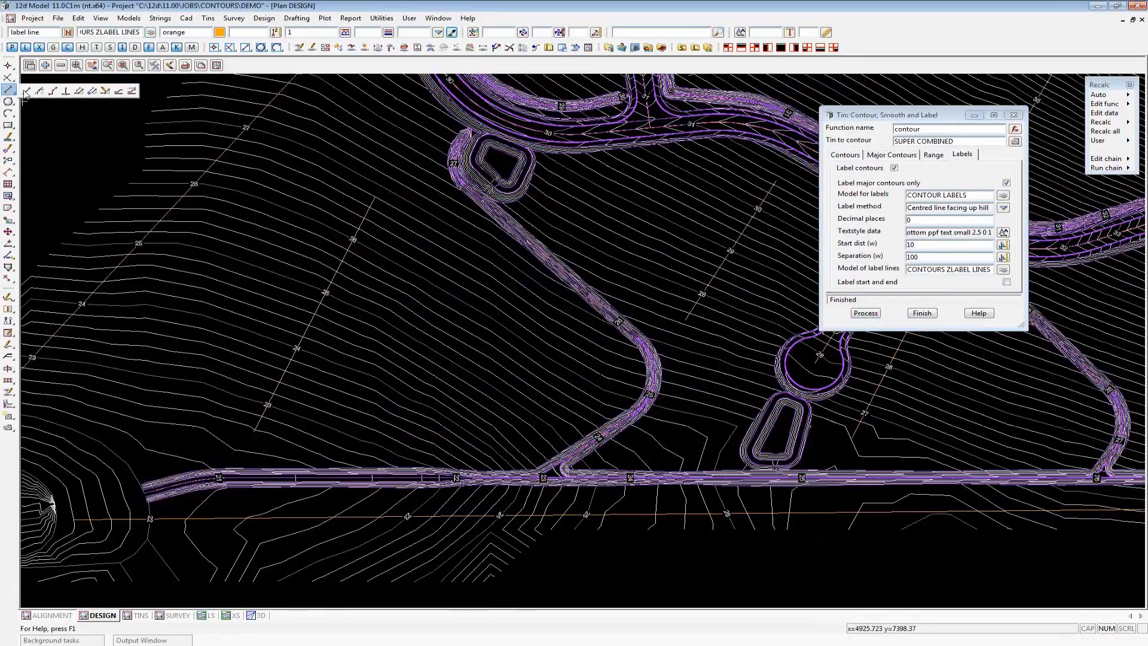
left_click(25, 90)
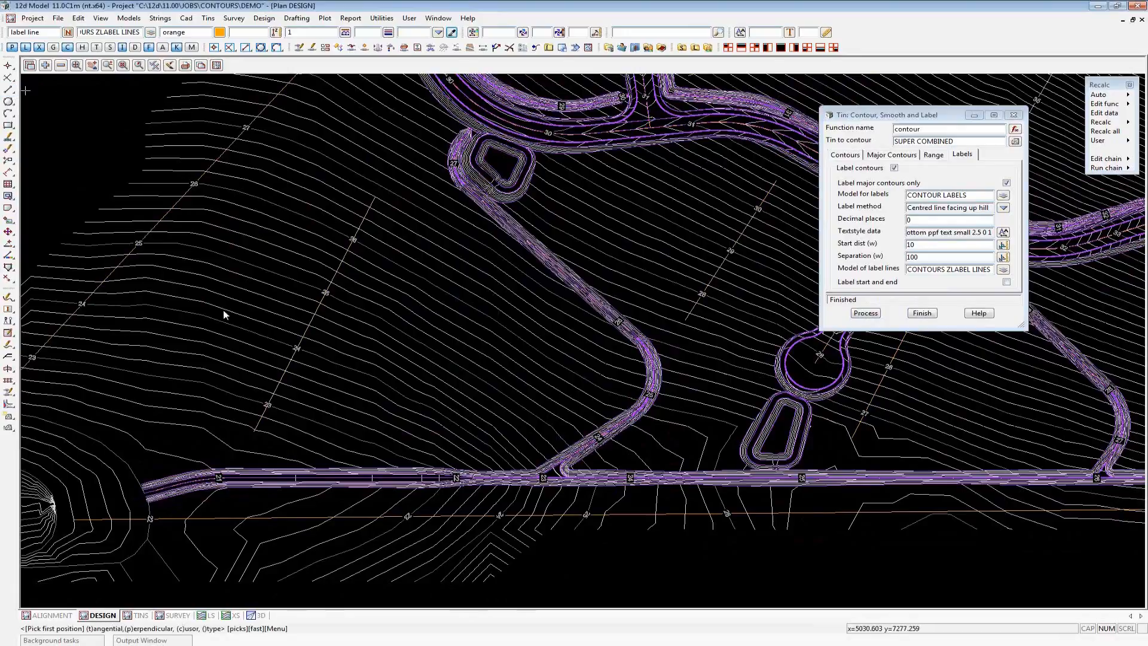
left_click(452, 439)
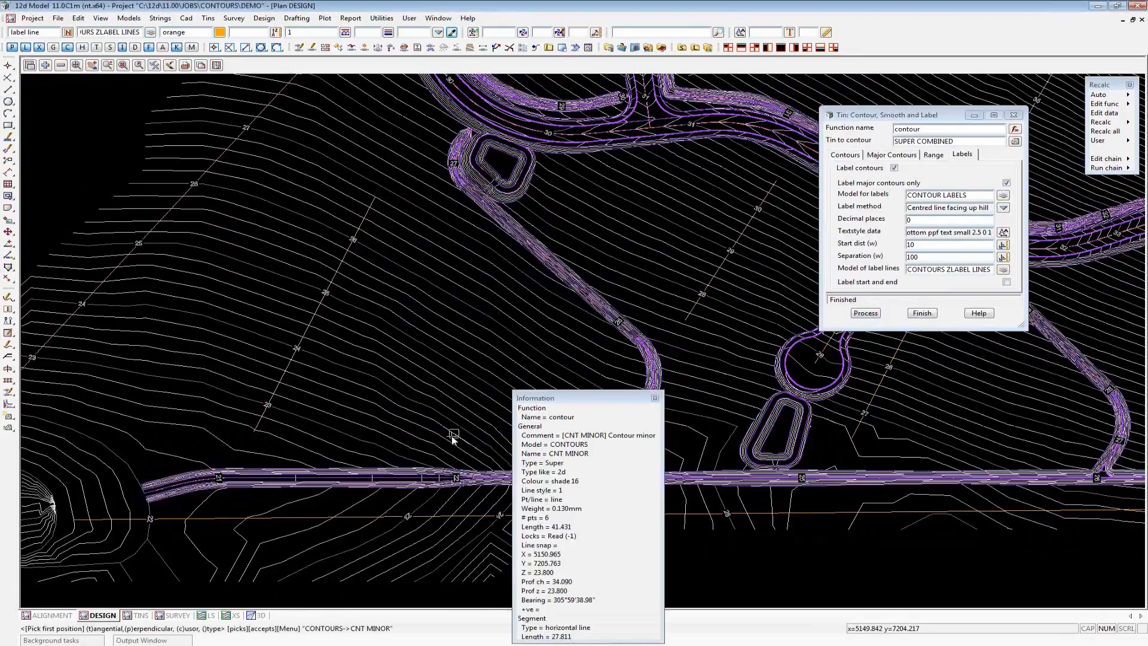
scroll(453, 440, "down", 1)
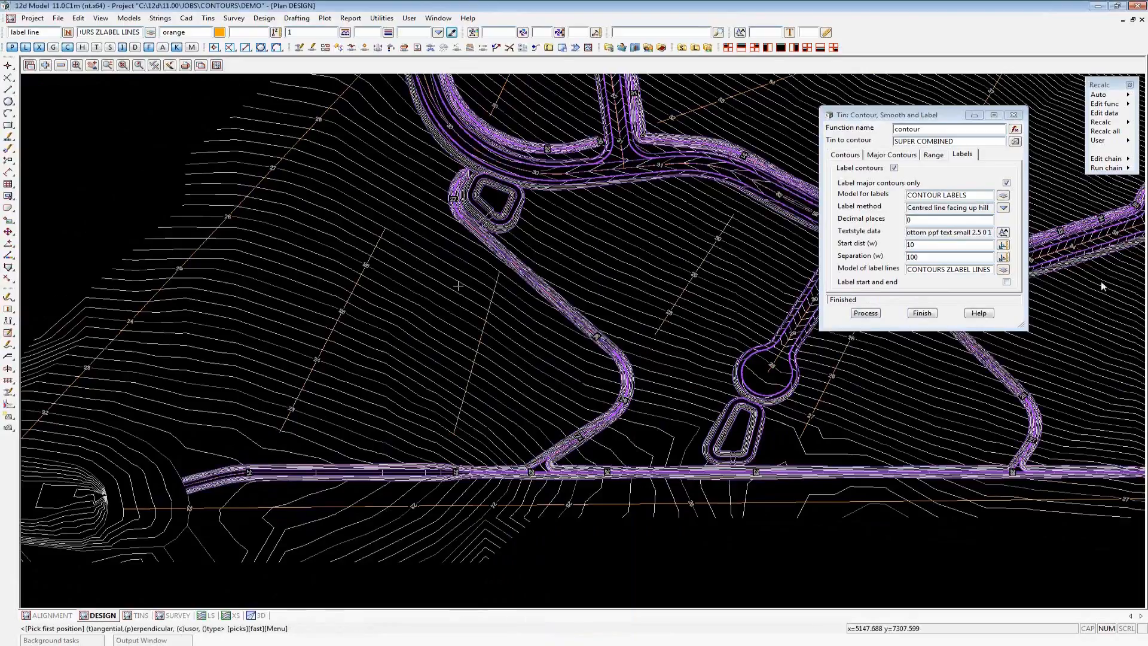
Reprocess the contour function to label the major contours along the newly drawn label line
left_click(861, 314)
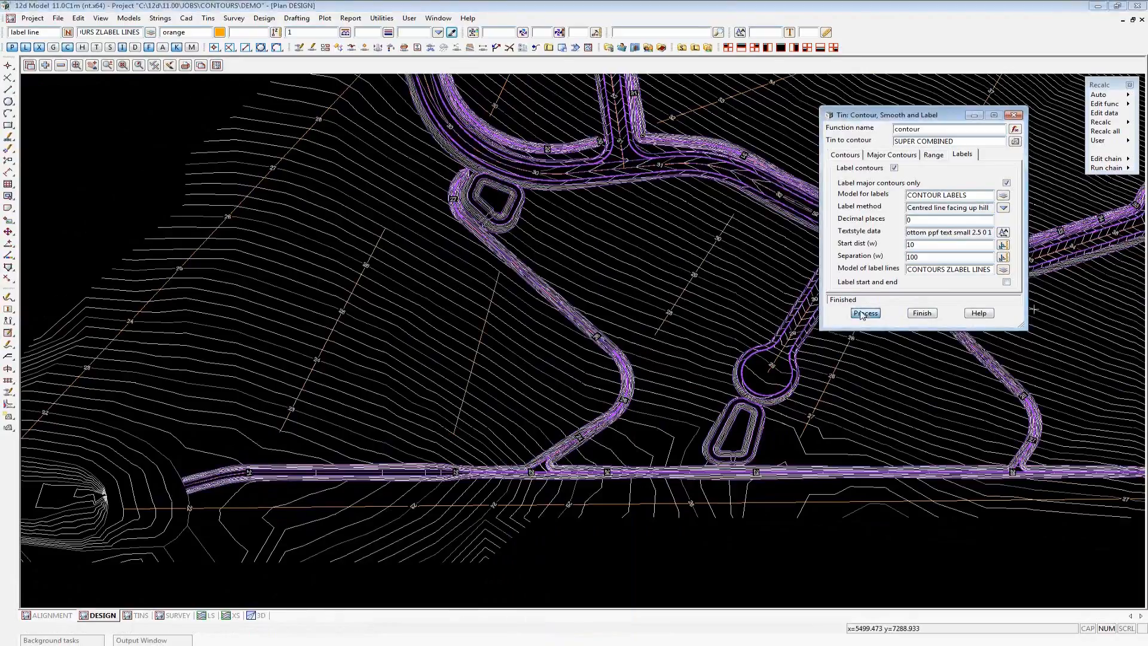
left_click(862, 314)
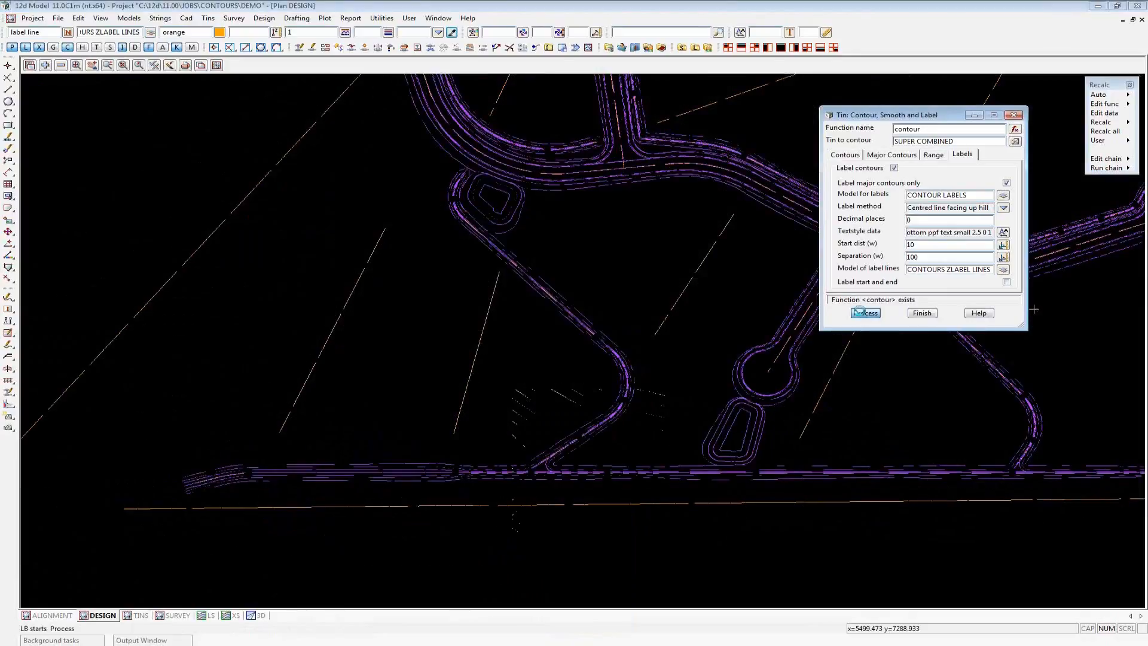
left_click(419, 6)
scroll(300, 378, "down", 1)
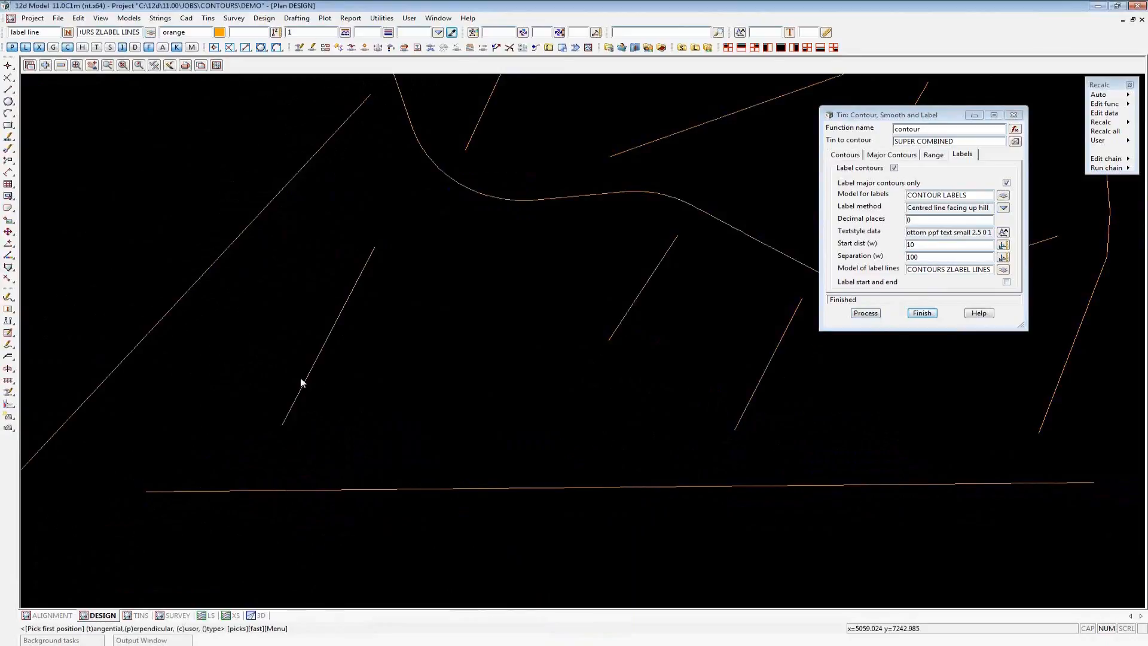
scroll(300, 377, "down", 1)
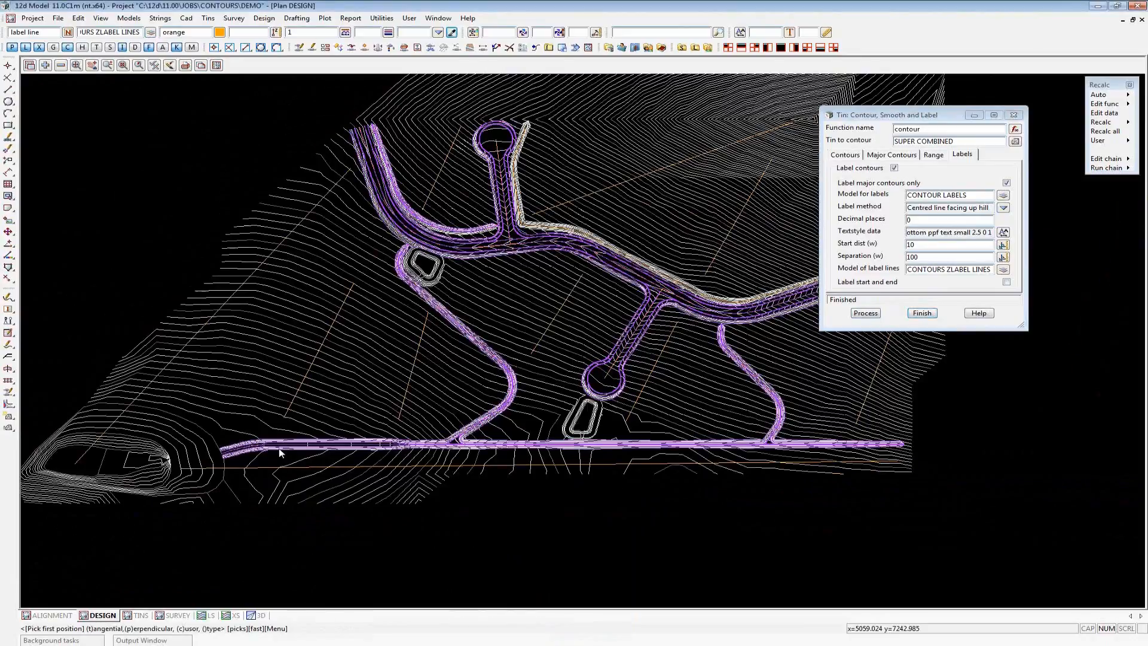
scroll(285, 531, "down", 1)
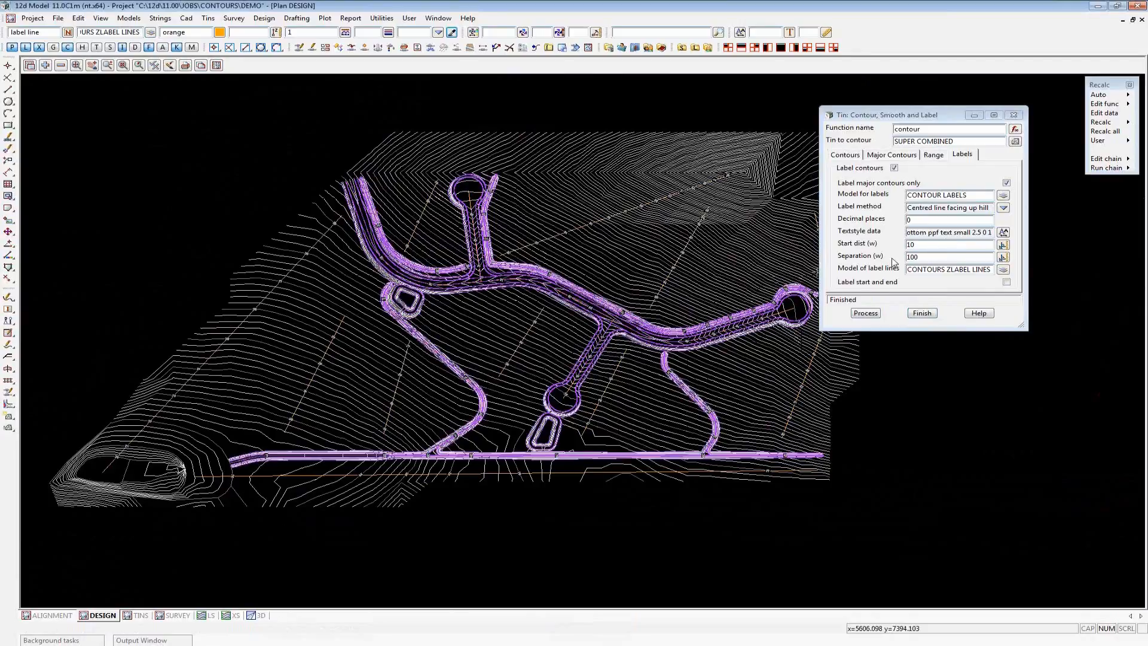
Remove the CONTOURS ZLABEL LINES model from the DESIGN view and look over the remaining contour labels
left_click(61, 65)
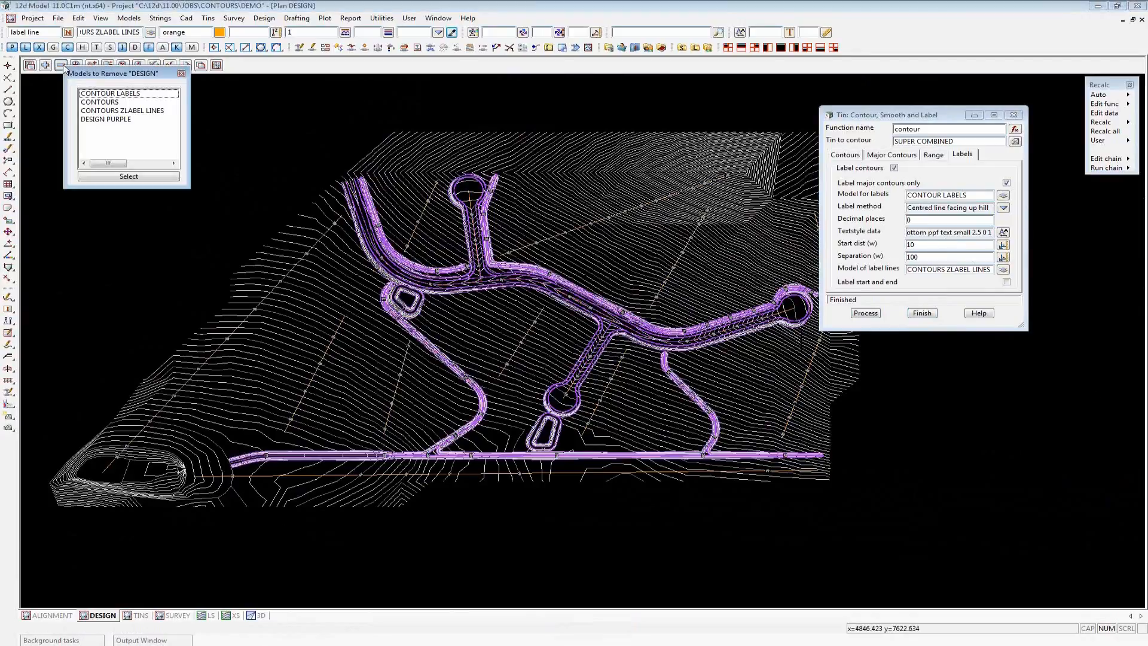
left_click(122, 113)
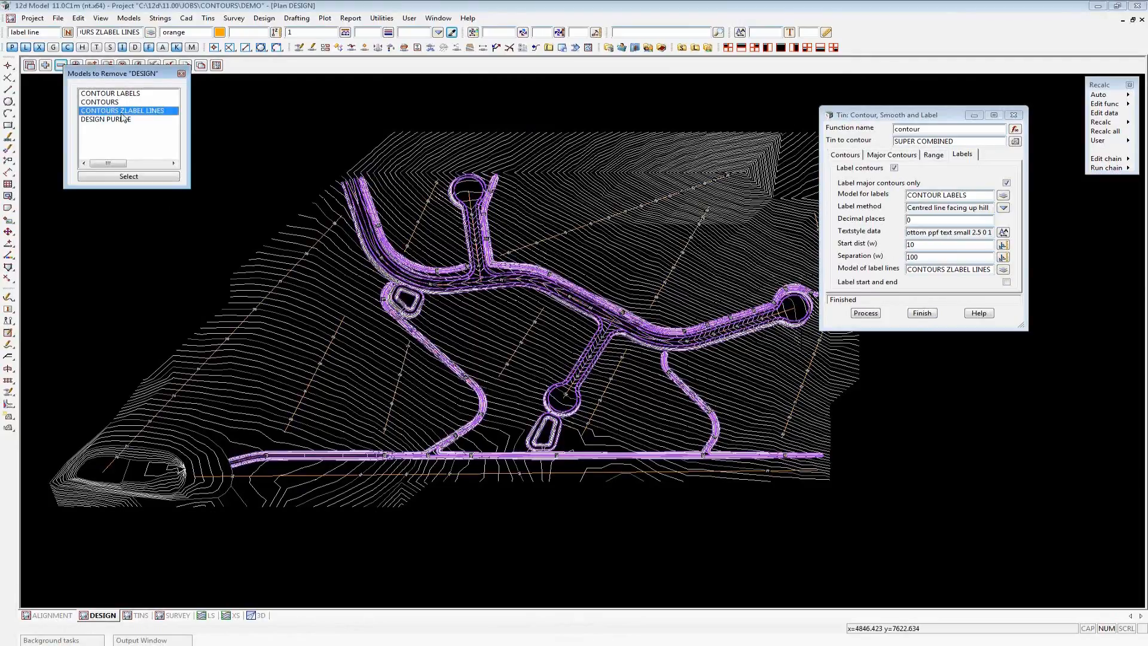
left_click(128, 176)
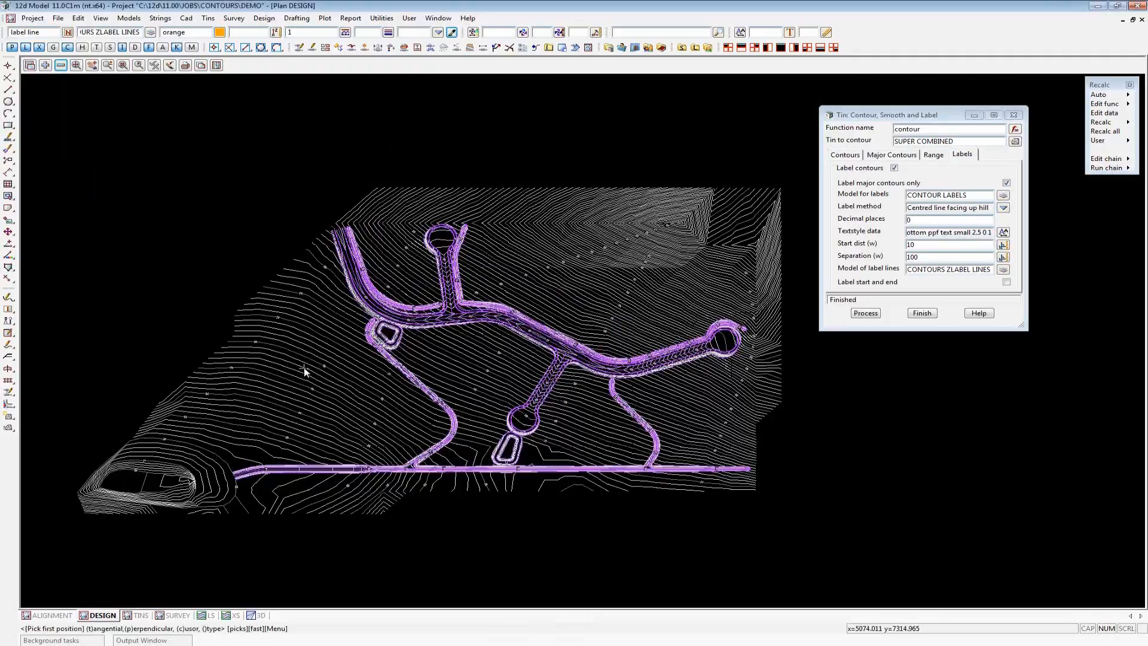
scroll(292, 353, "up", 1)
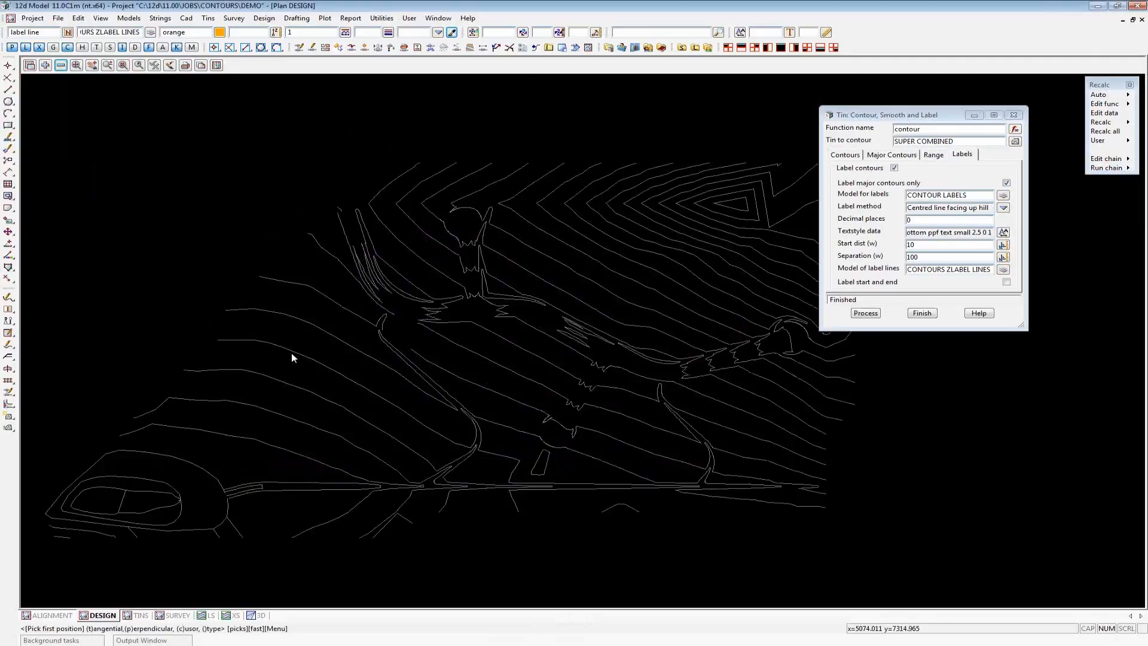
scroll(292, 358, "up", 1)
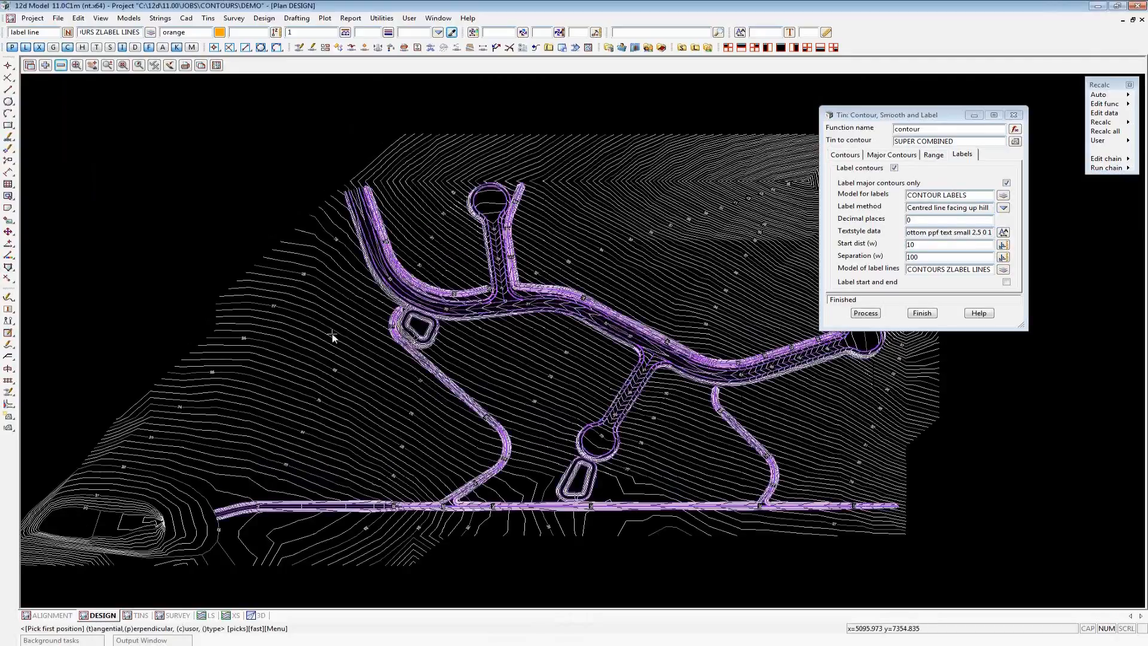
scroll(144, 305, "down", 1)
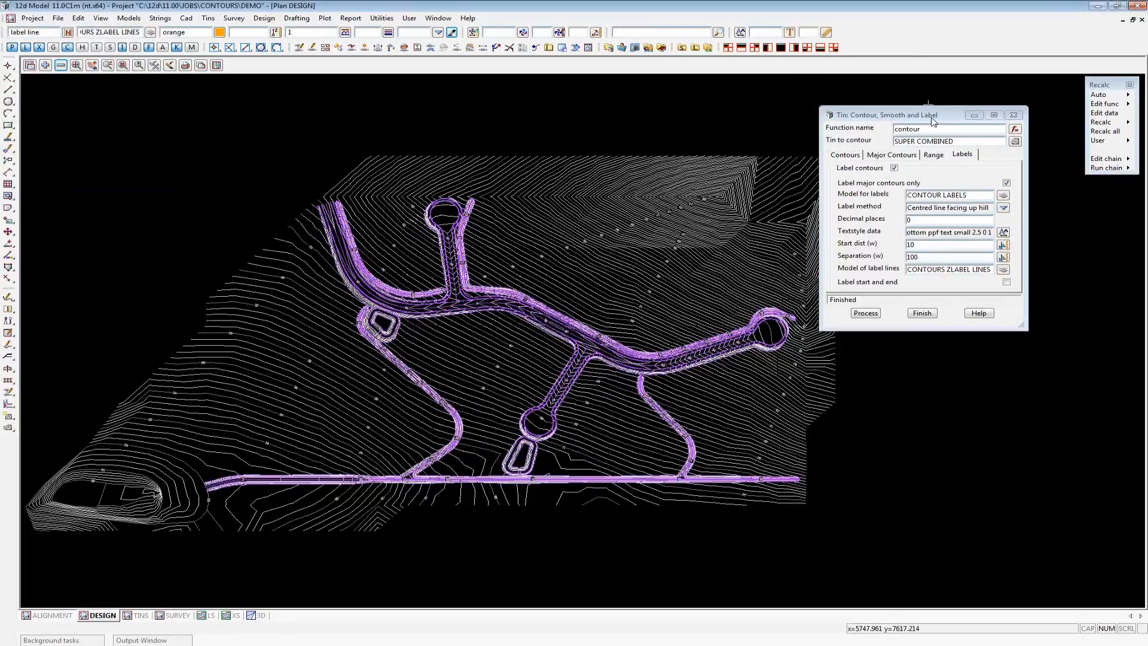
Enable colouring by range with the height range file combined.hrf, review the file's height ranges and colours, and process the contours
left_click_drag(932, 122, 967, 108)
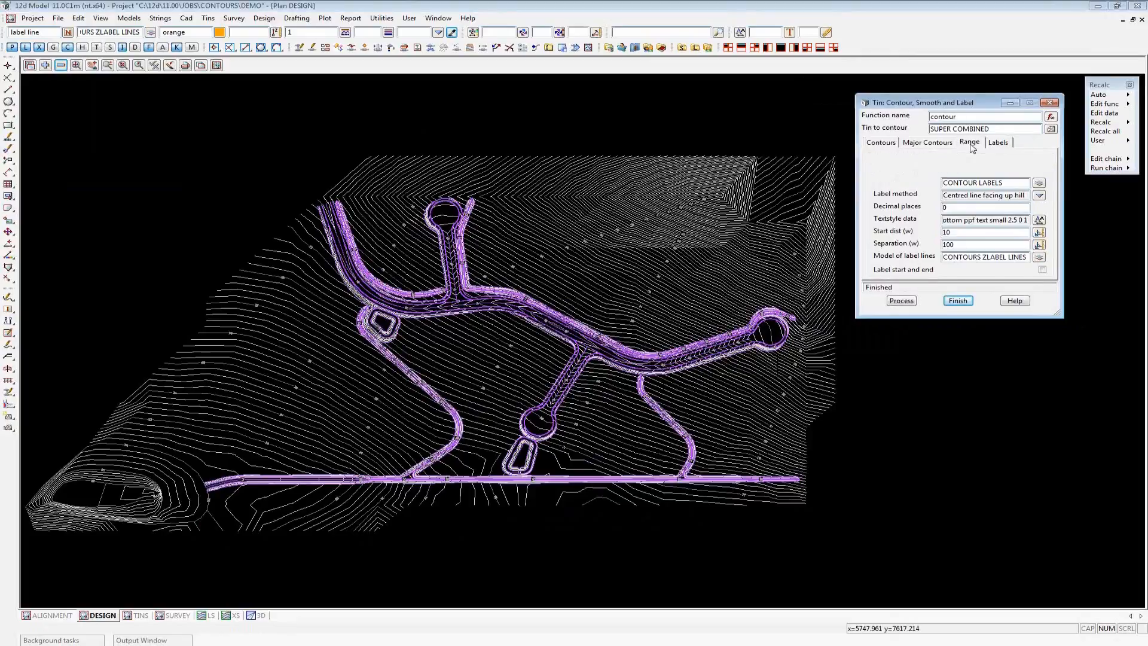
left_click(970, 144)
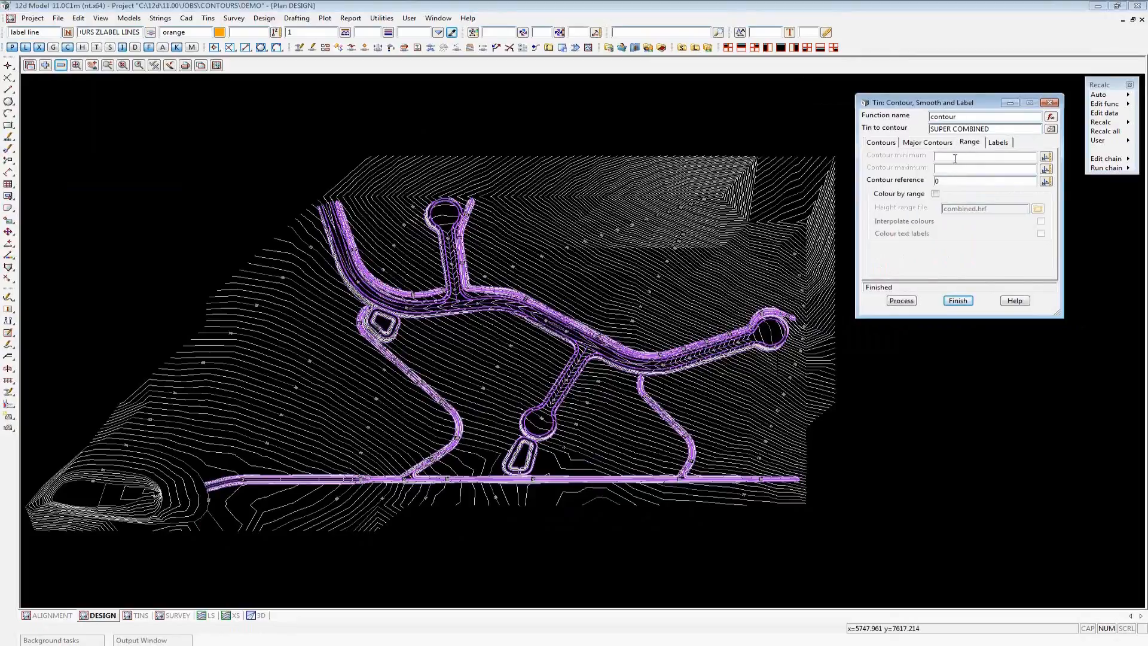
left_click(937, 195)
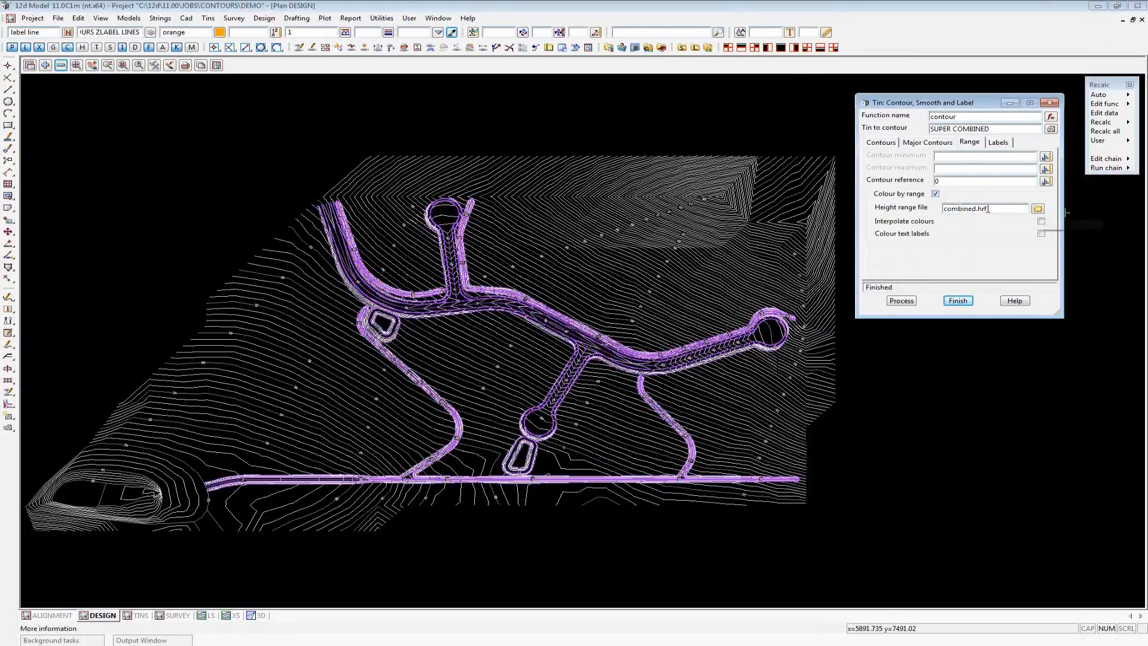
left_click(1037, 210)
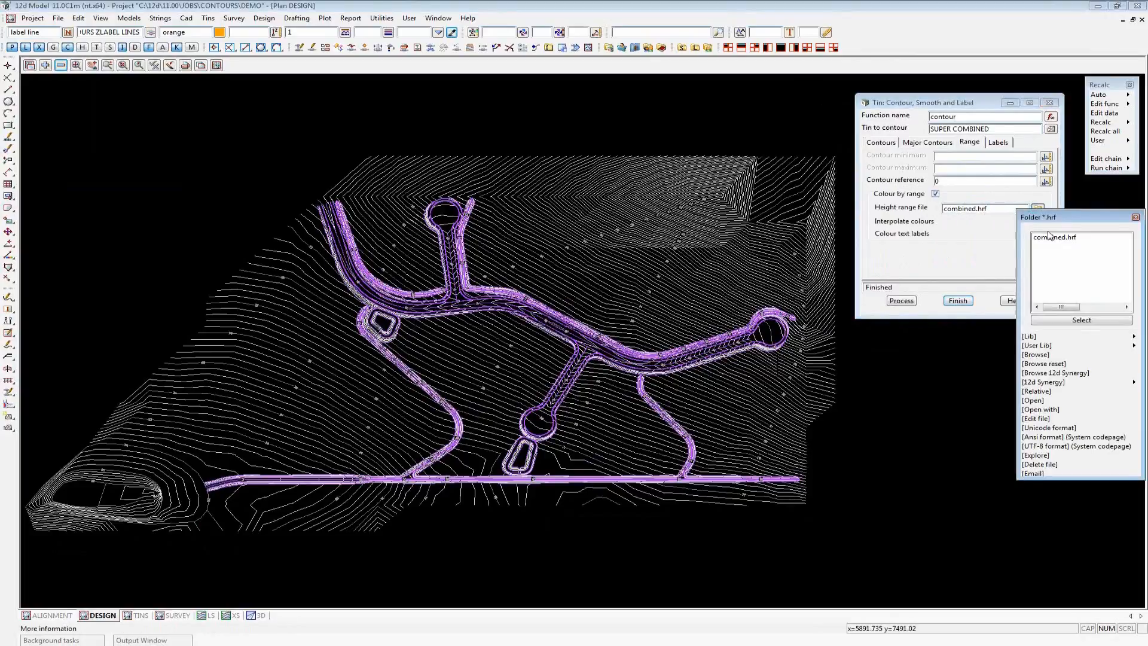
left_click(1026, 400)
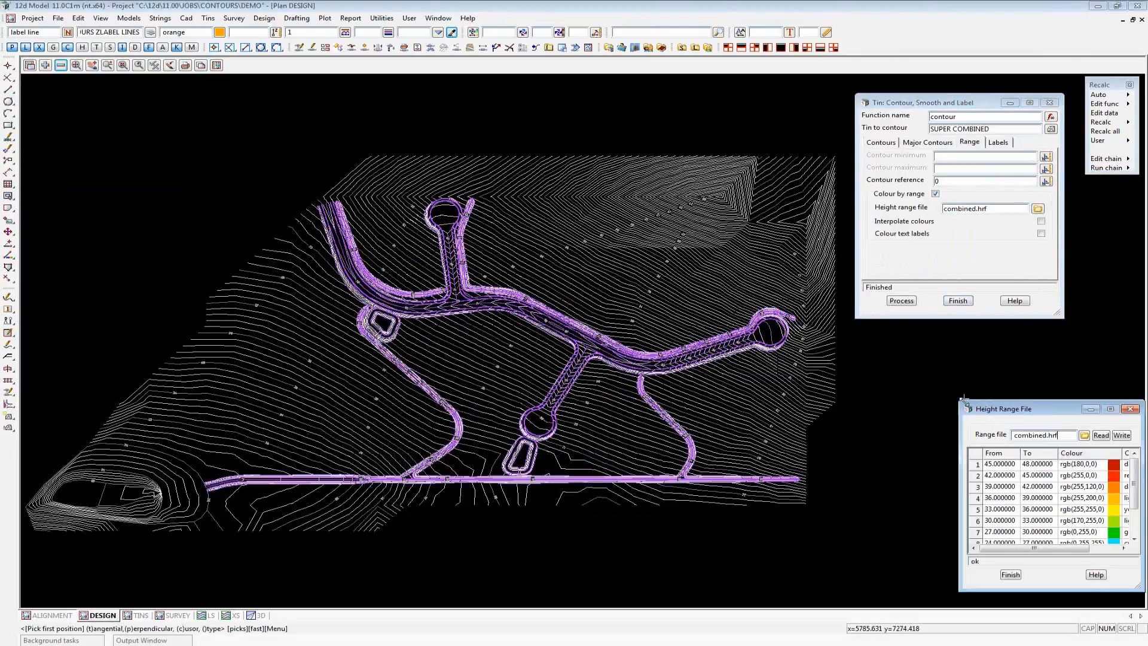
mouse_move(962, 402)
left_mouse_down()
mouse_move(805, 314)
mouse_move(824, 314)
left_mouse_up()
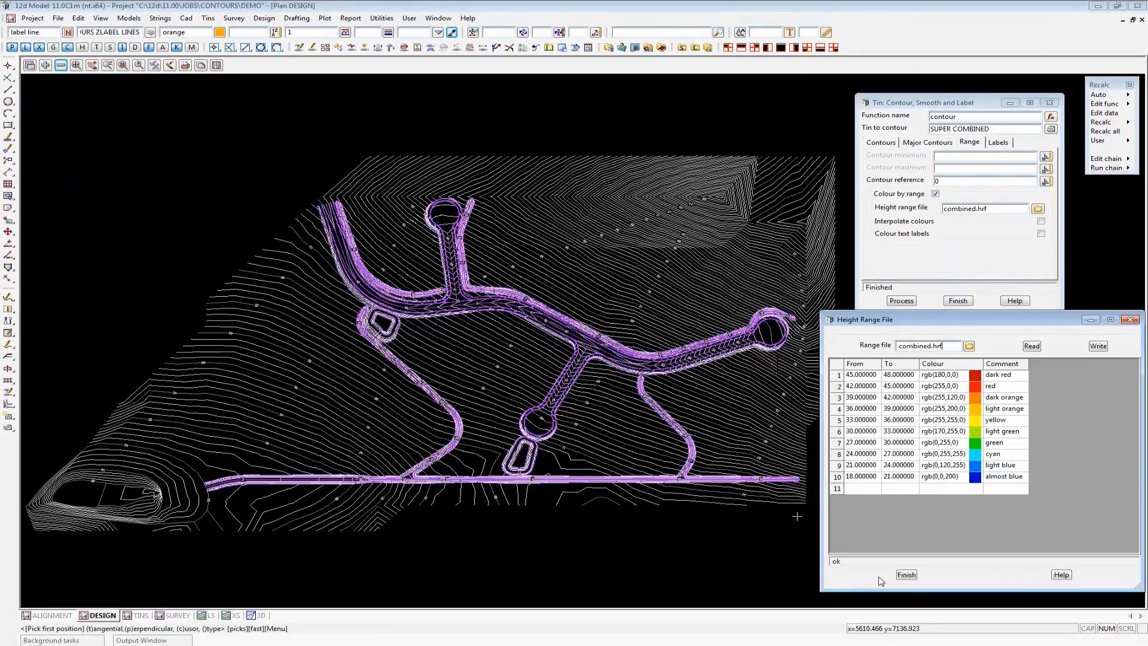
left_click(905, 575)
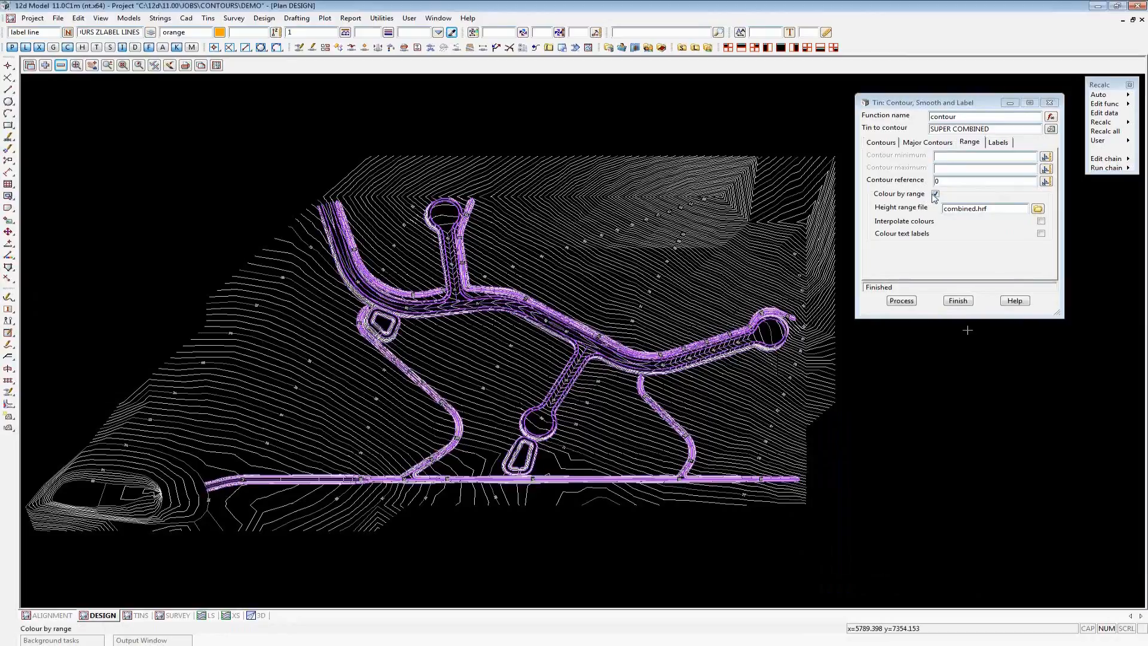
left_click(903, 302)
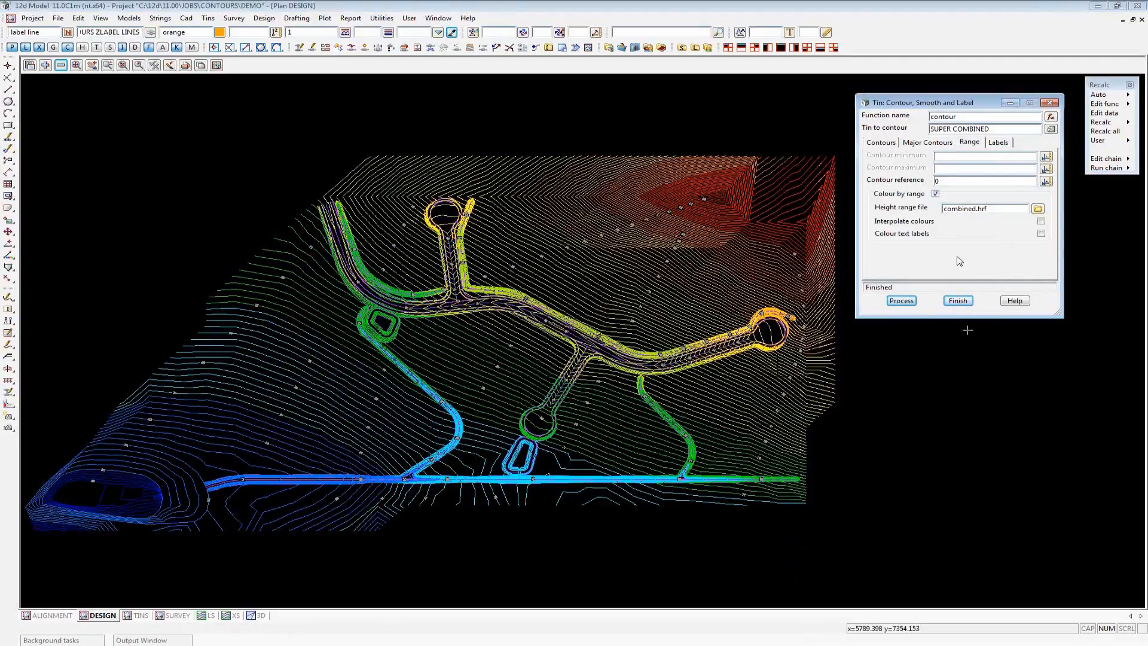
Turn off colouring by range and reprocess the contour function
left_click(936, 195)
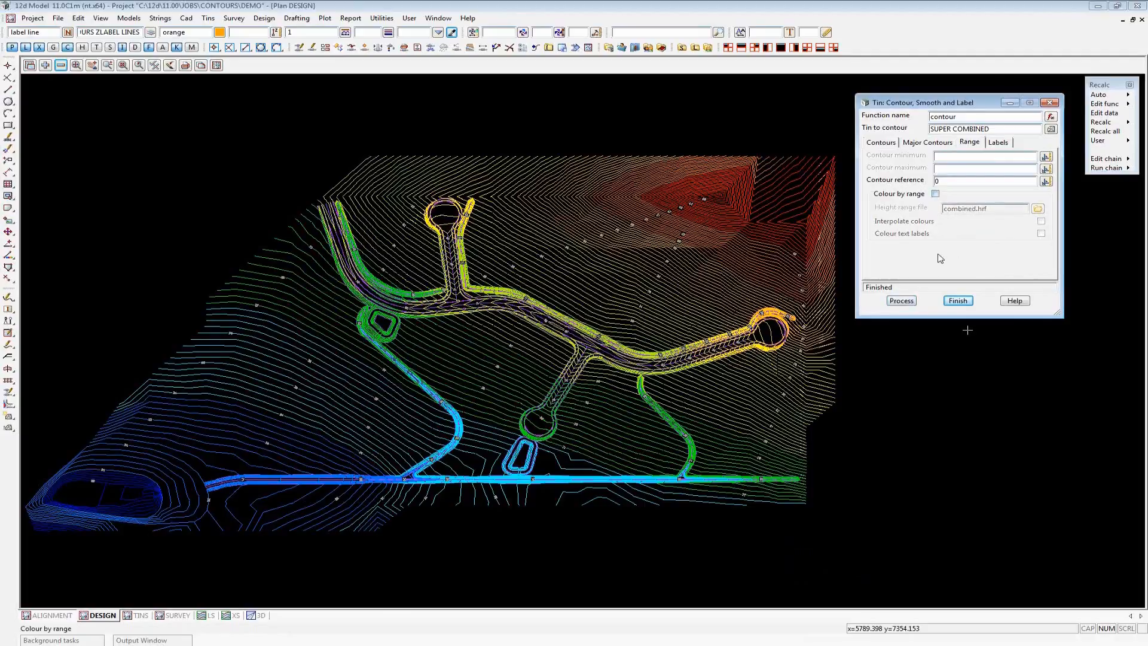
left_click(901, 301)
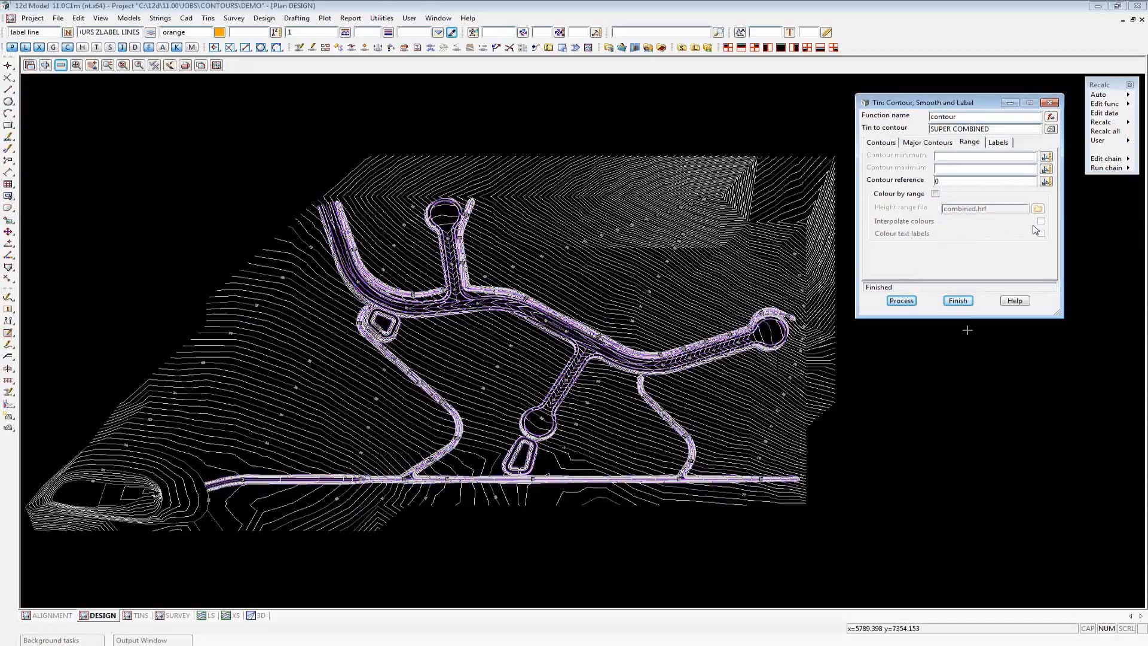
left_click(1046, 182)
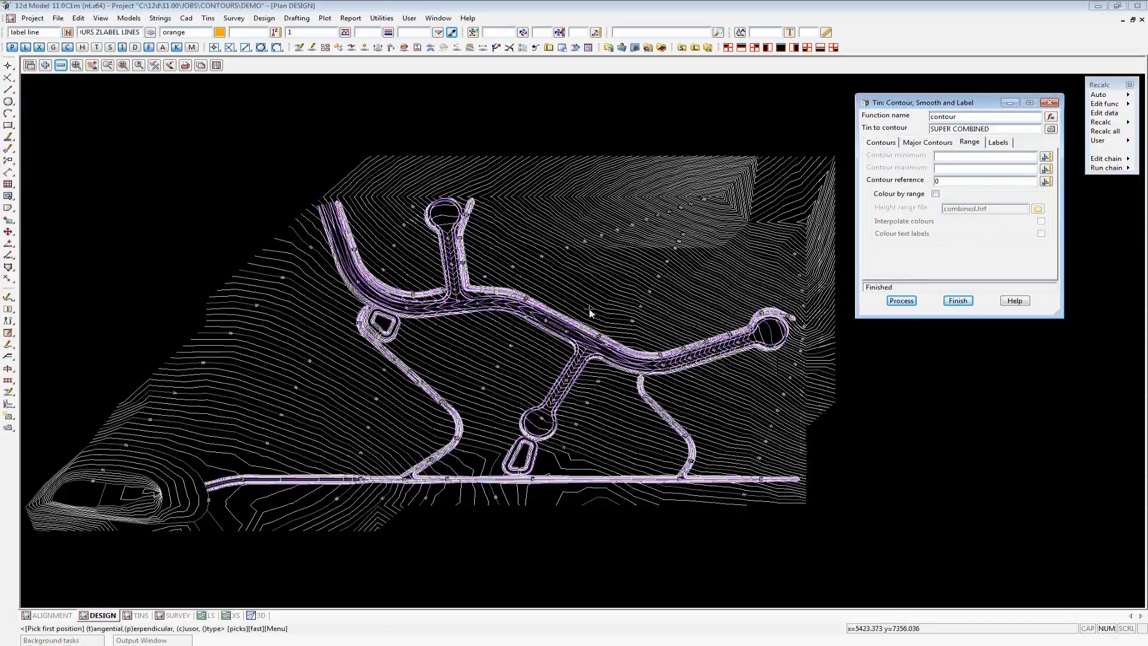
left_click(453, 350)
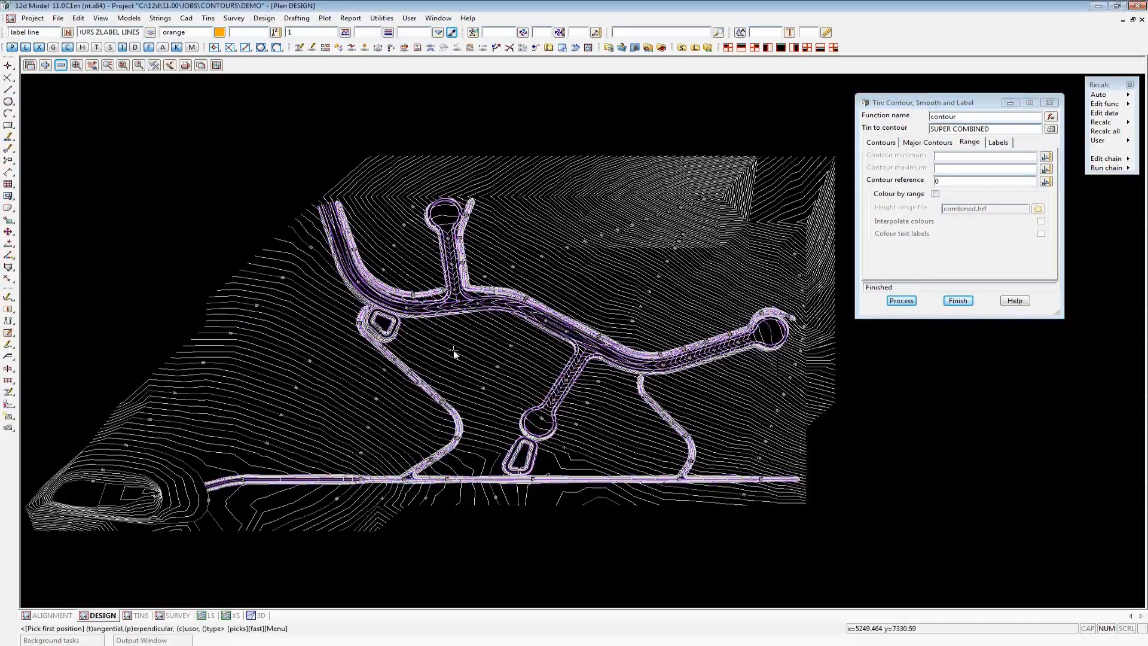
Look over the labelled contours around the roads and remove the CONTOUR LABELS and CONTOURS models from the DESIGN view
scroll(414, 308, "up", 1)
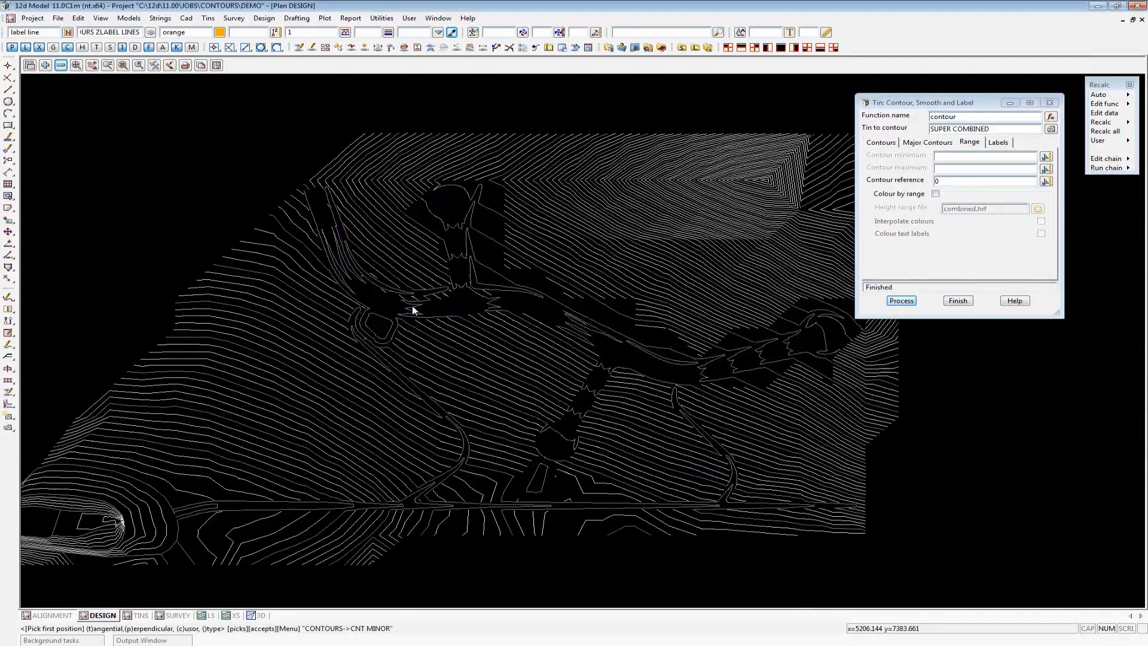
scroll(412, 307, "up", 2)
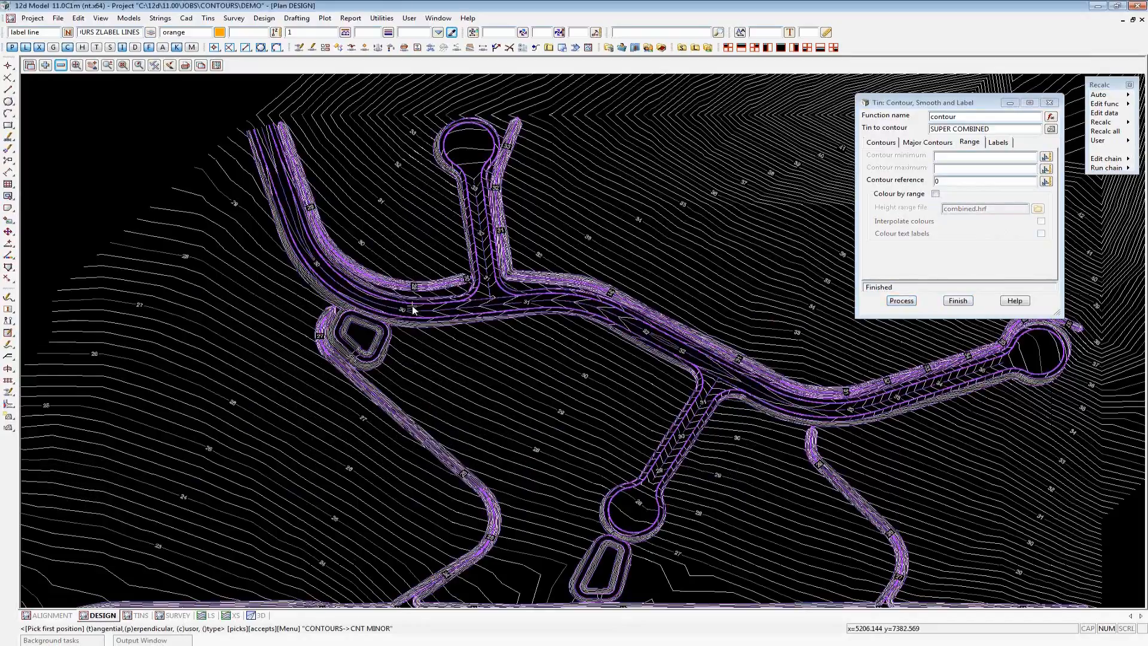
scroll(412, 308, "up", 1)
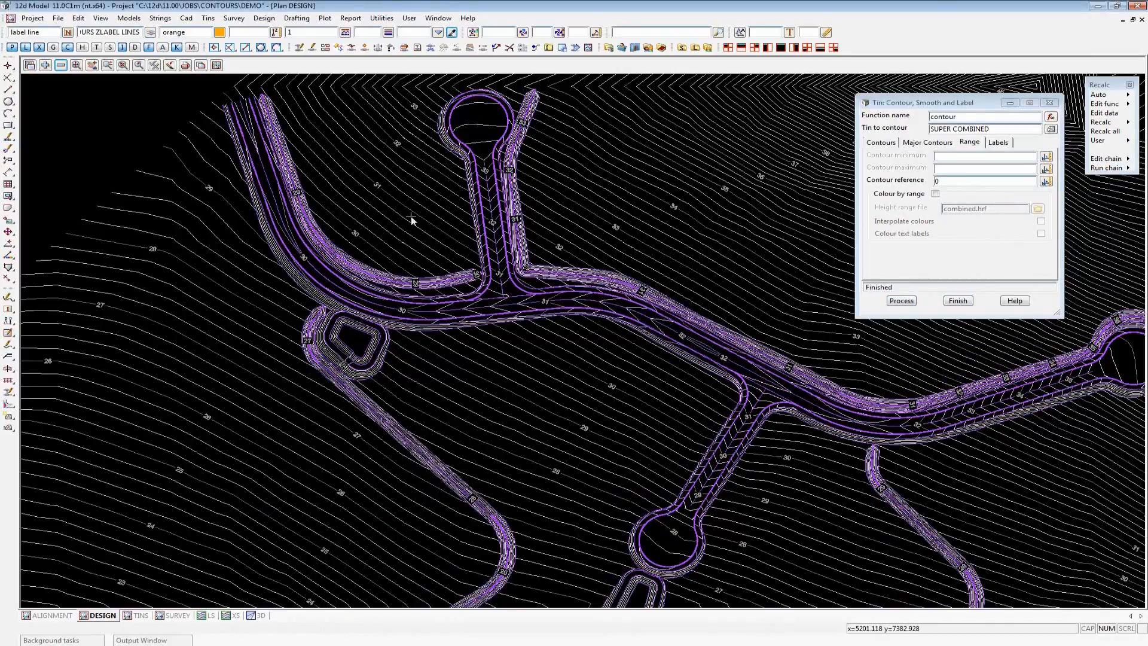
scroll(411, 217, "down", 1)
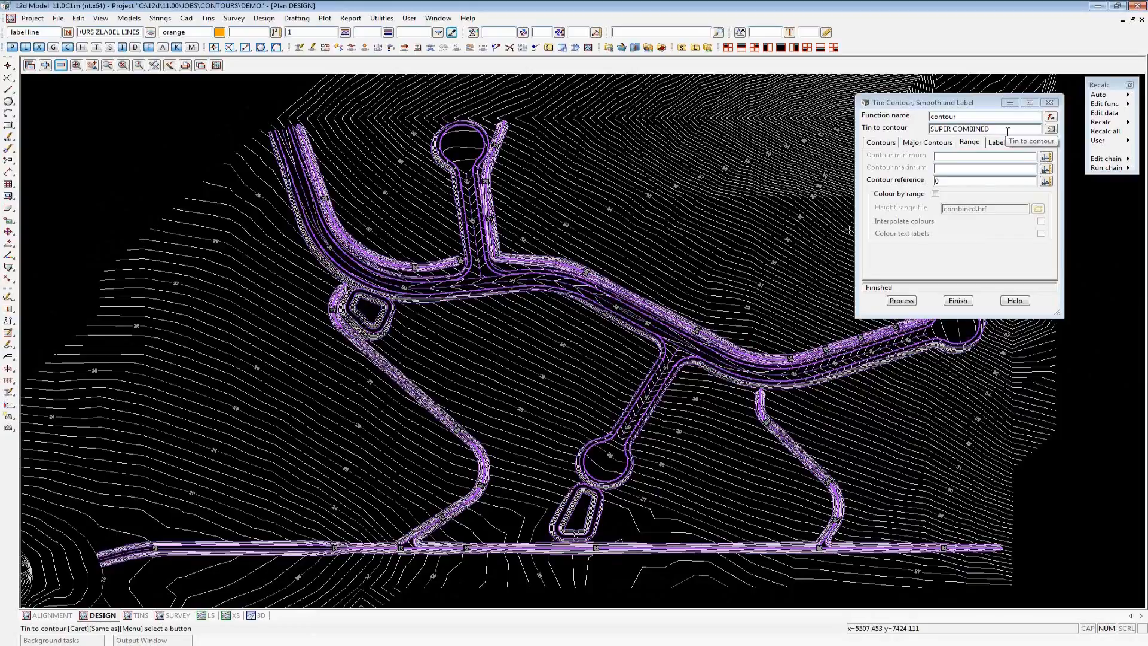
left_click(62, 66)
left_click(105, 95)
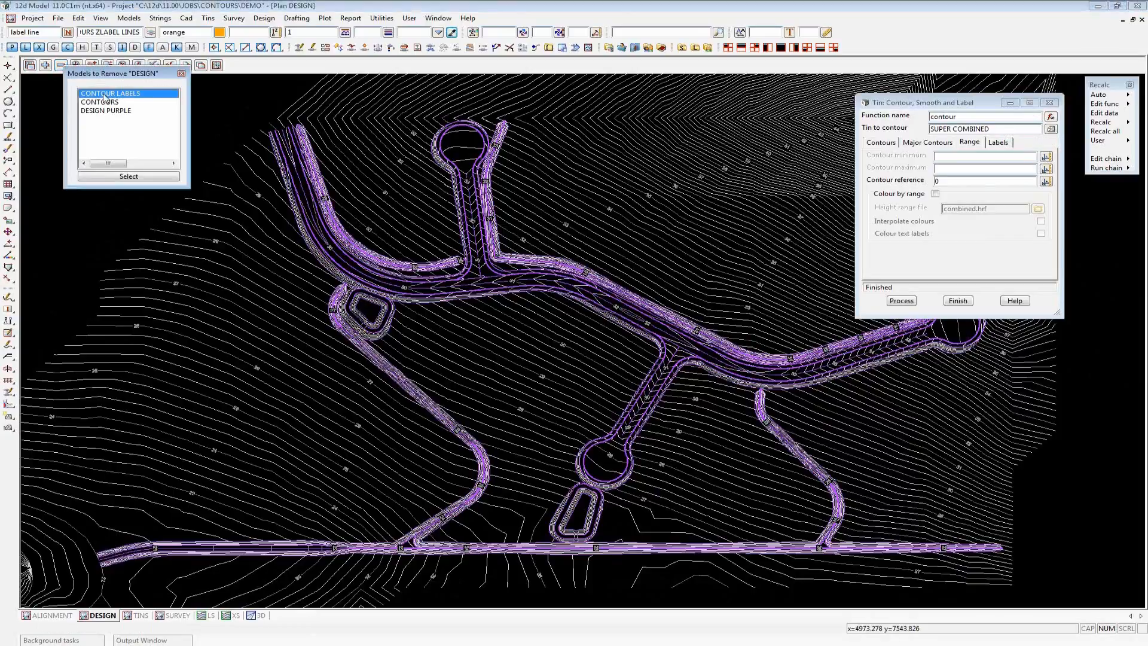
left_click(106, 103)
left_click(131, 175)
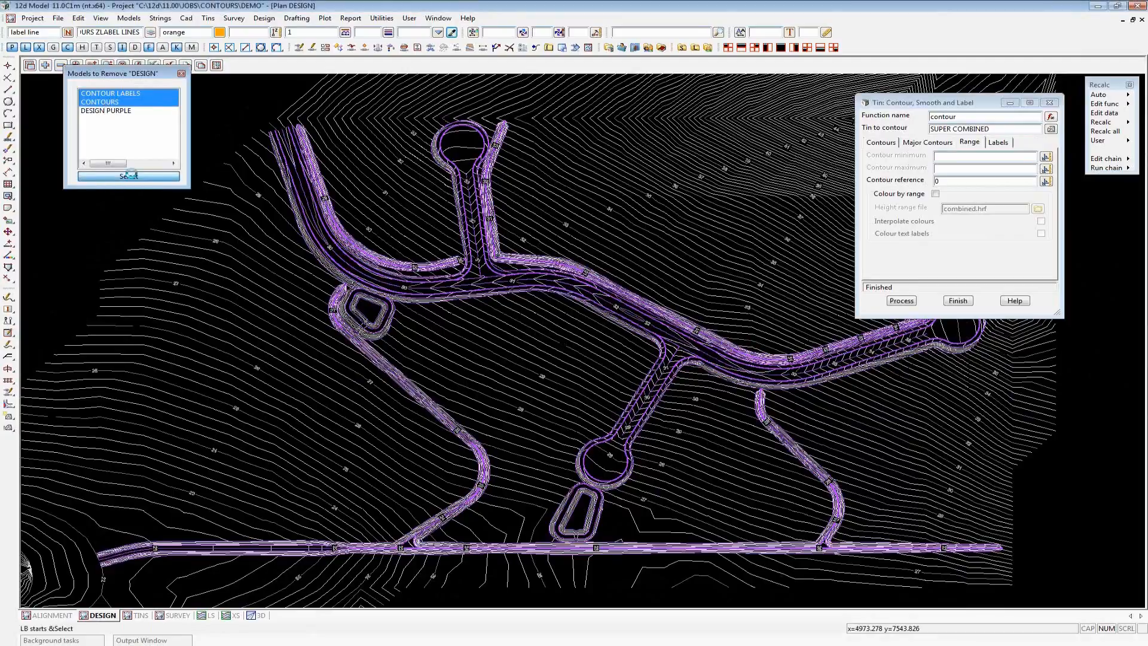
Load the existing contour survey function and review its contour and label settings
left_click(1051, 116)
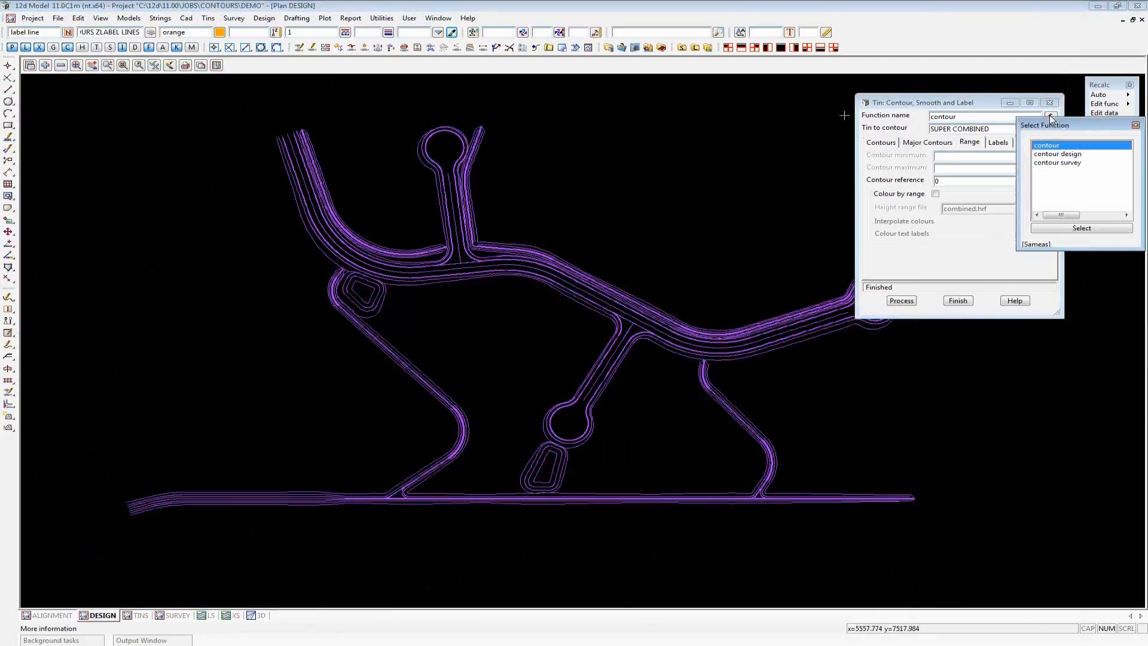
double_click(1062, 163)
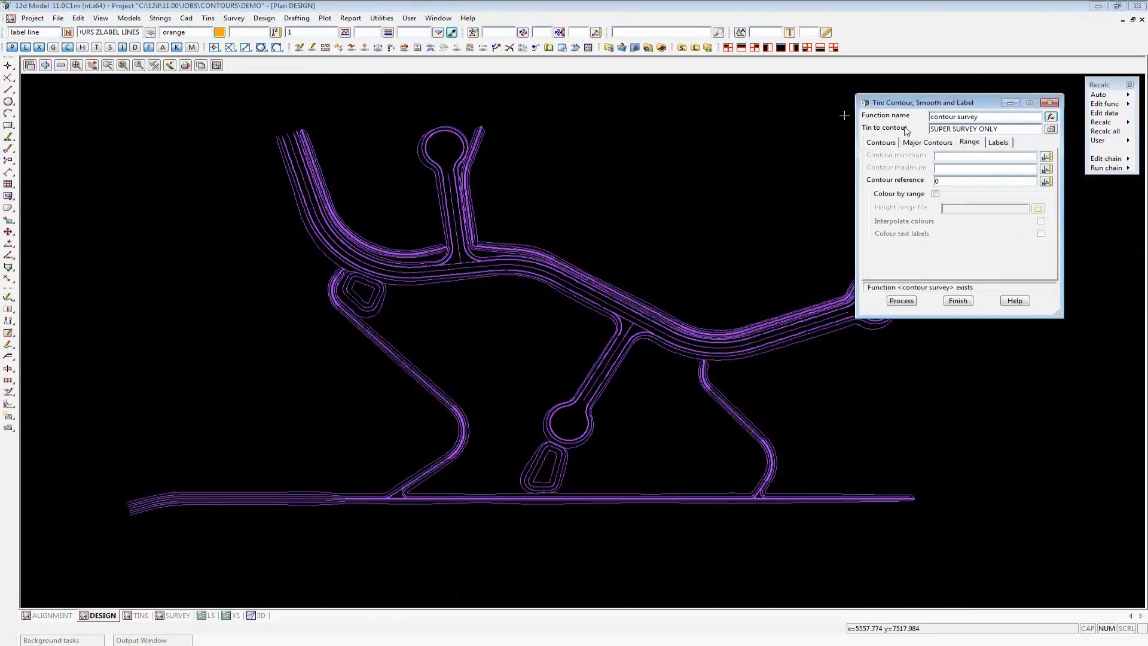
left_click(883, 144)
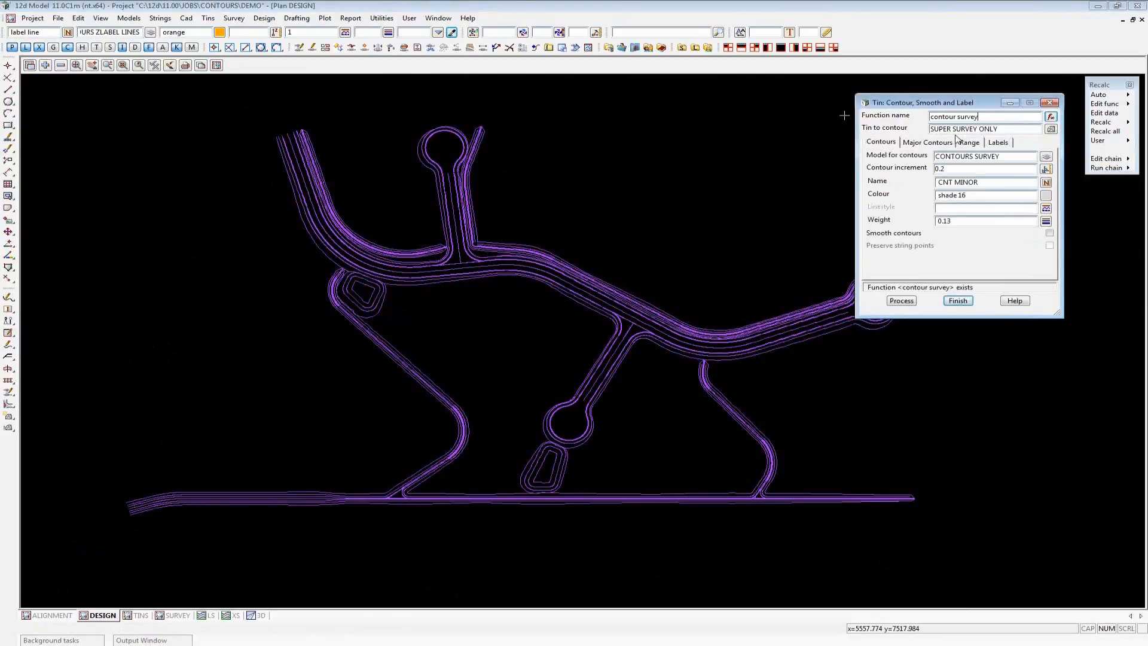
left_click(997, 143)
left_click(881, 143)
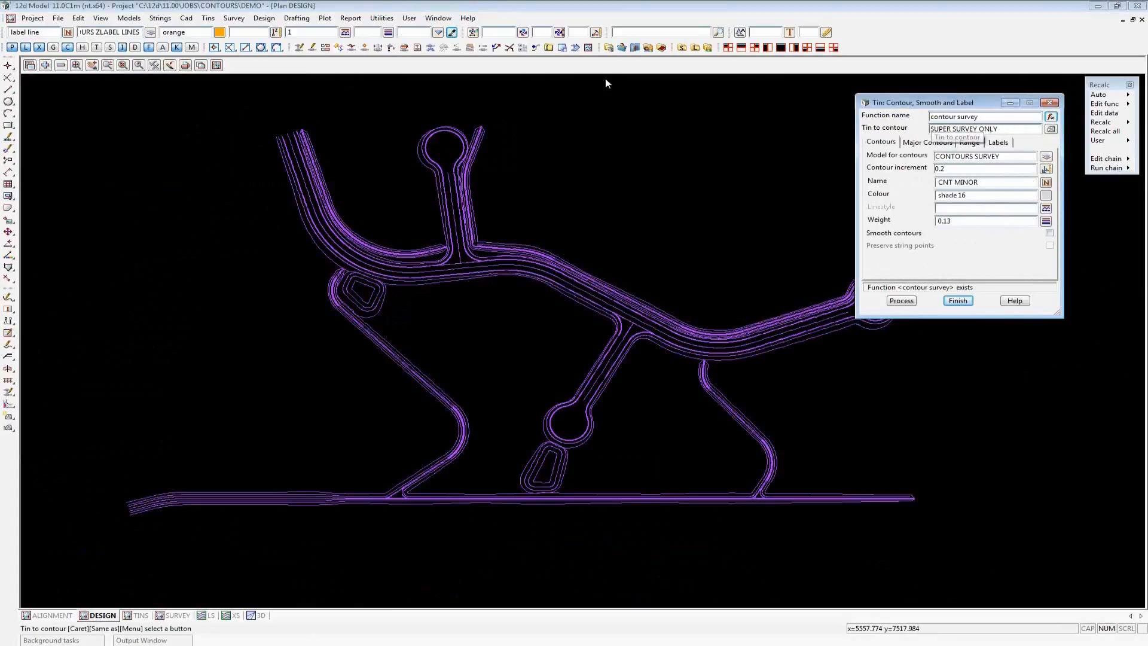
Open the SUPER SURVEY ONLY super tin for editing and examine its component tins and their modes
left_click(208, 18)
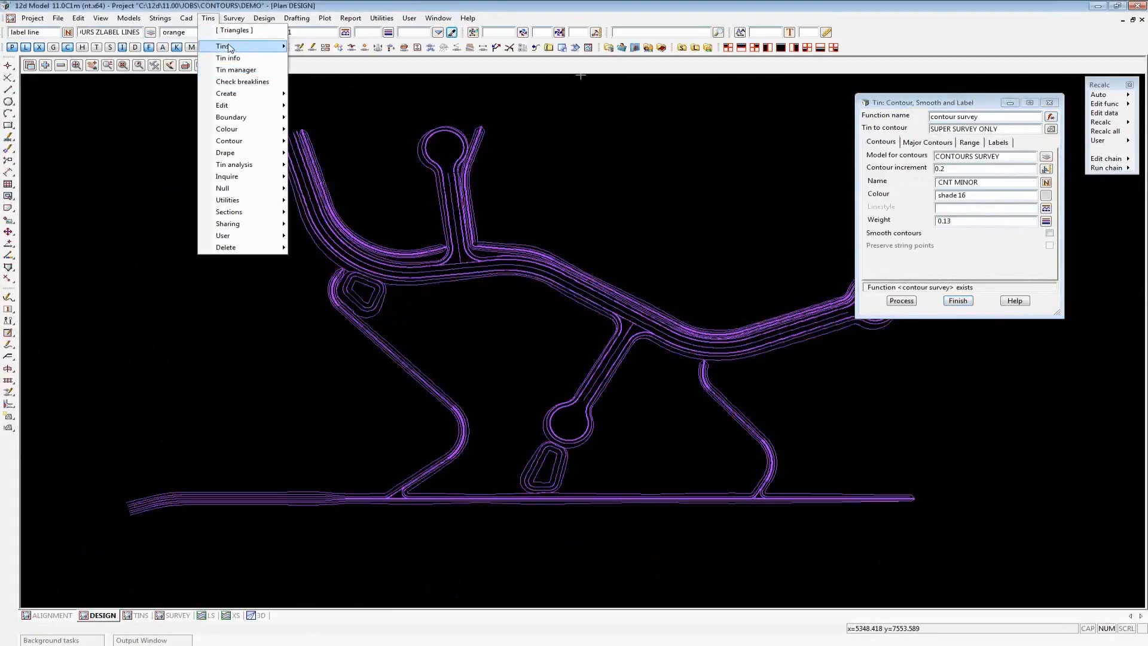
mouse_move(238, 107)
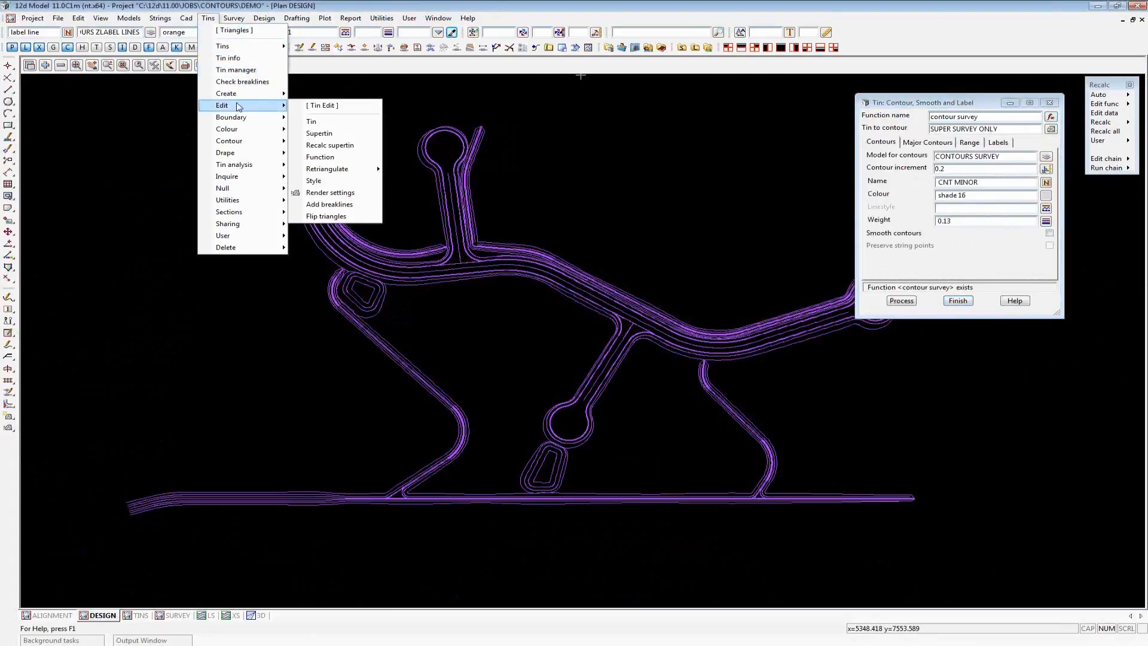
left_click(366, 133)
left_click(525, 152)
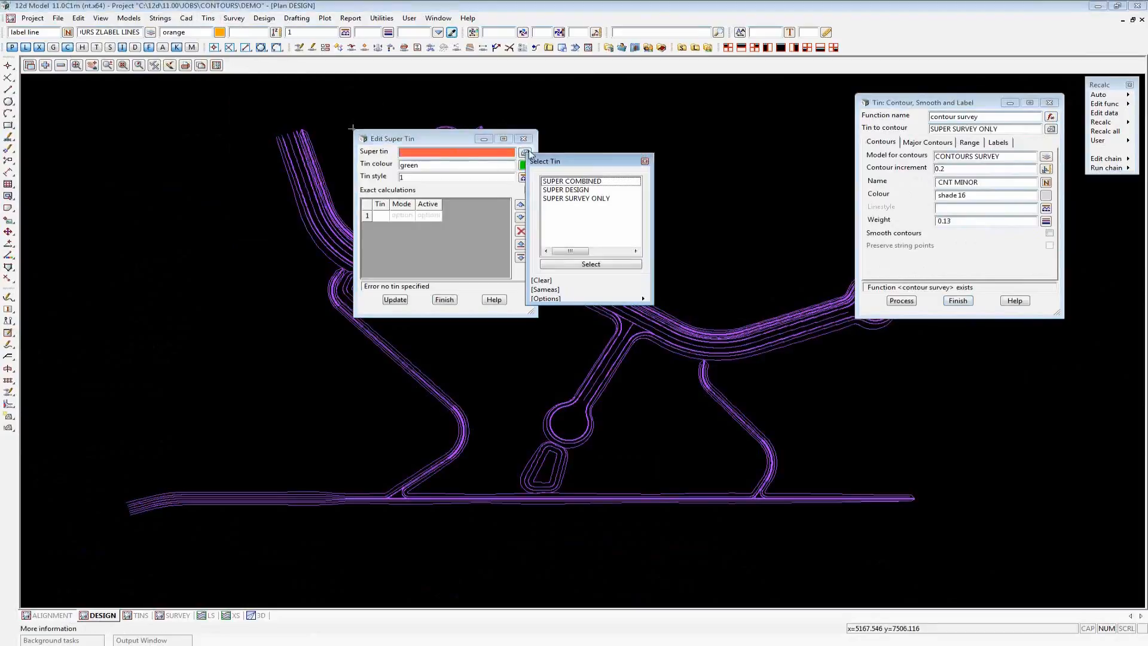
double_click(594, 199)
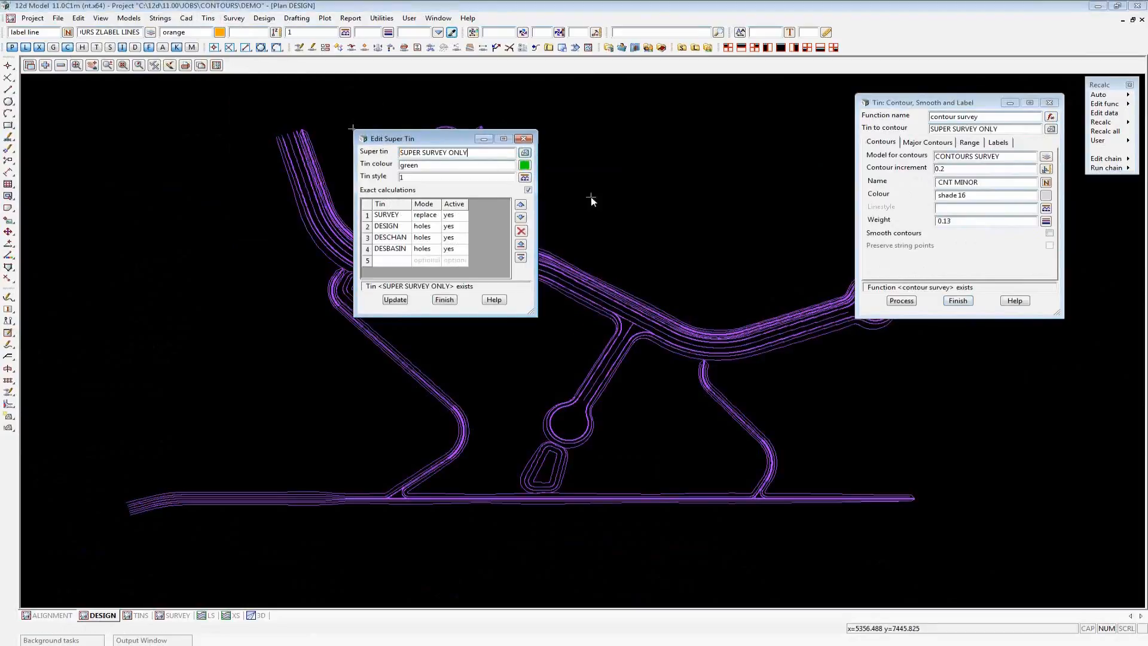
left_click_drag(408, 141, 93, 103)
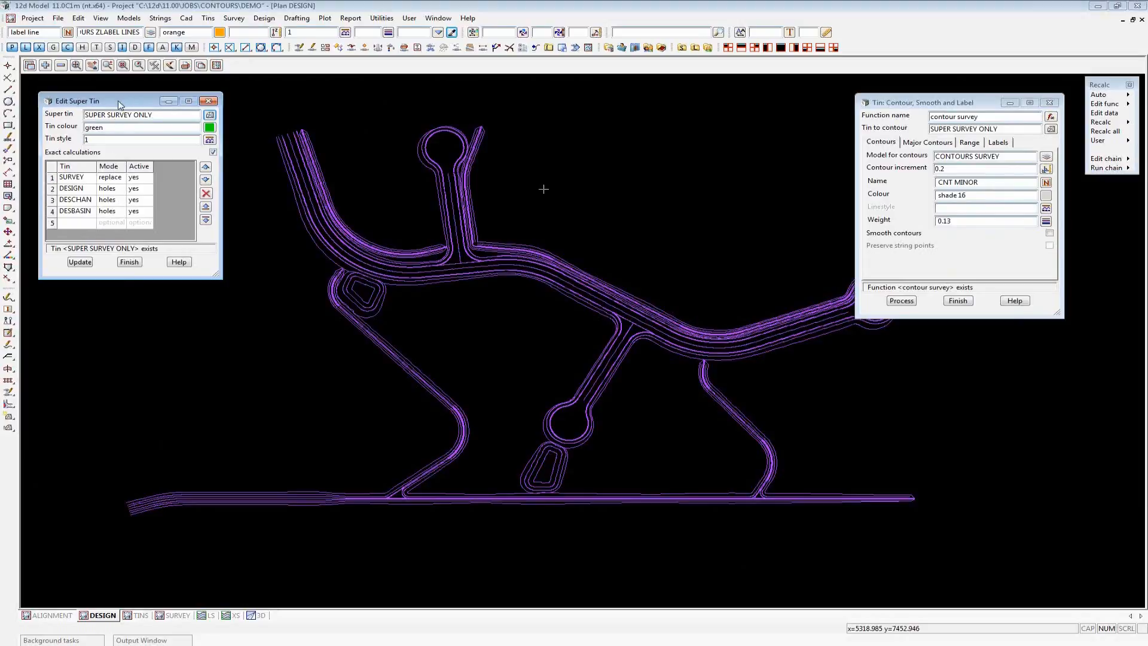
left_click_drag(120, 104, 107, 141)
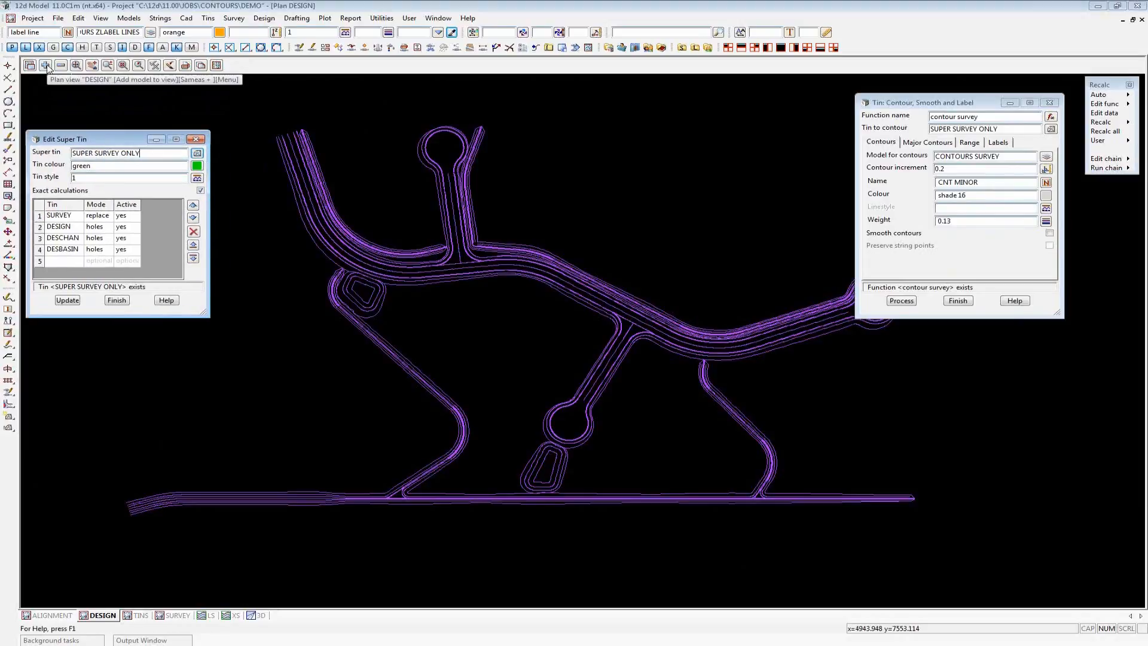
Add the SUPER SURVEY ONLY tin to the DESIGN view, inspect it shaded, and remove it from the view
left_click(46, 66)
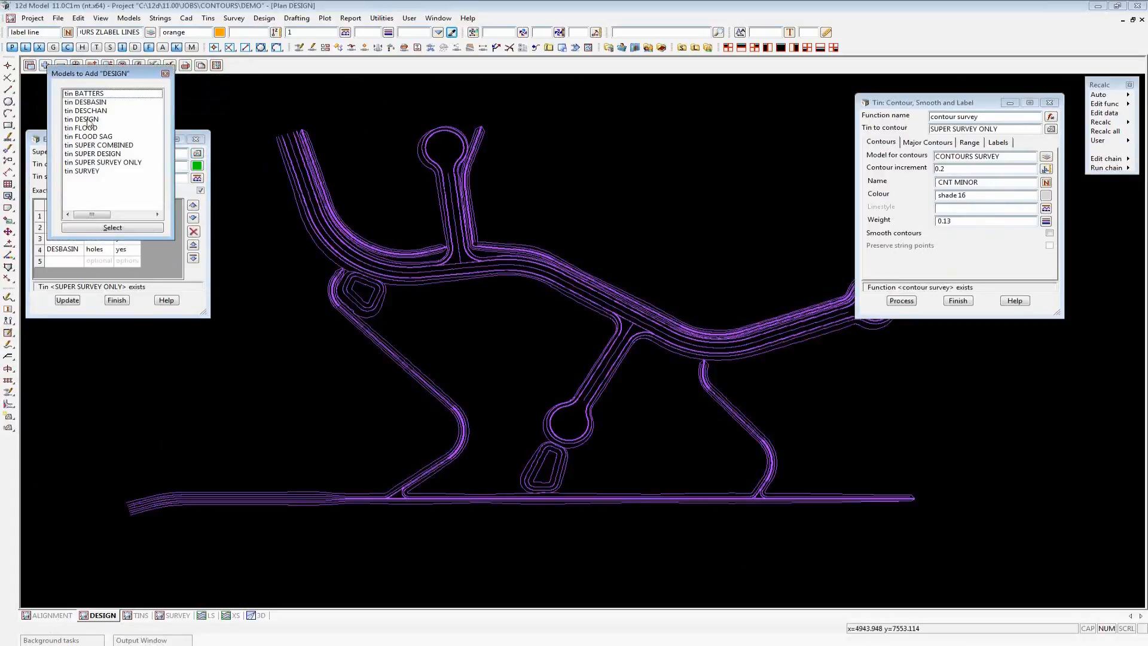
left_click(99, 165)
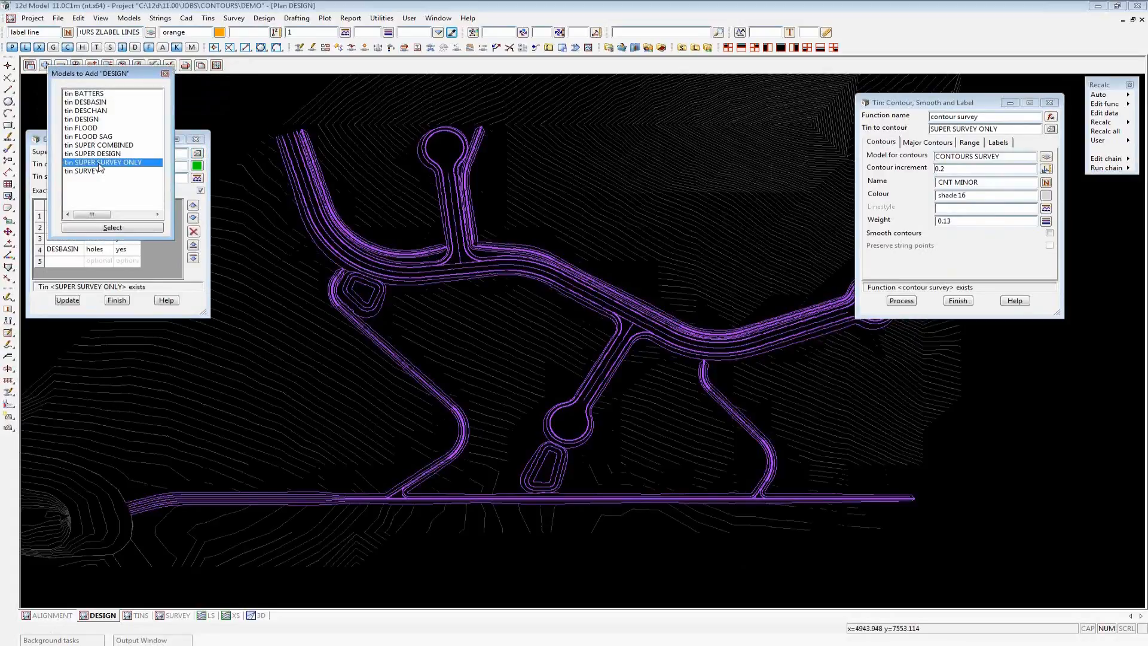
left_click(165, 73)
left_click(154, 65)
left_click(180, 210)
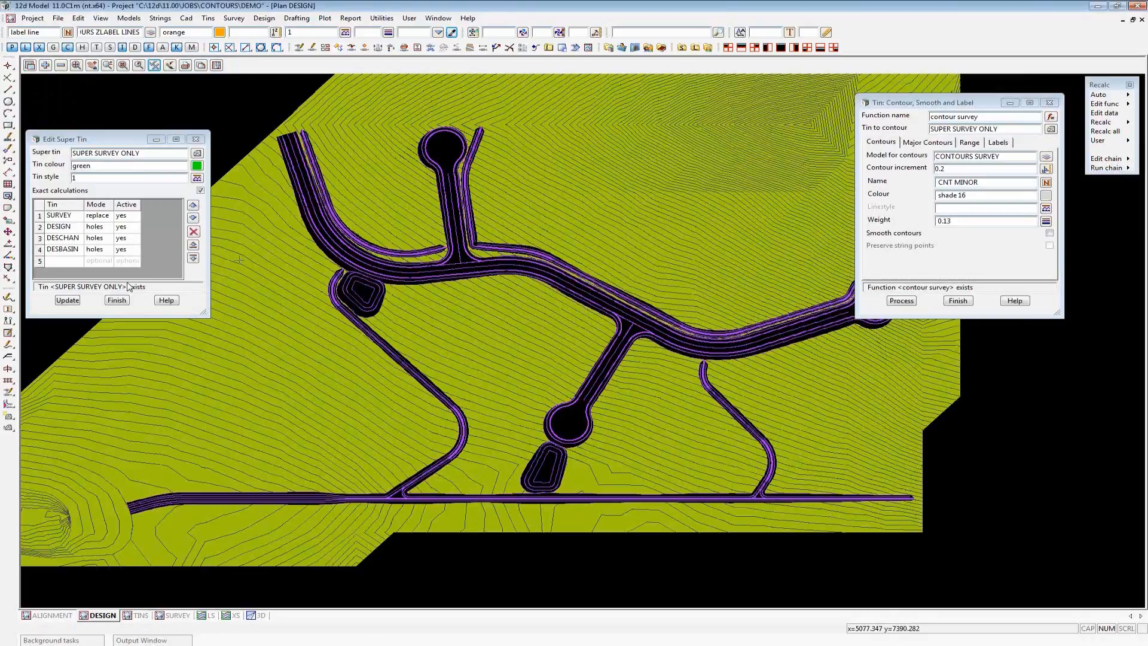
left_click(60, 64)
left_click(99, 100)
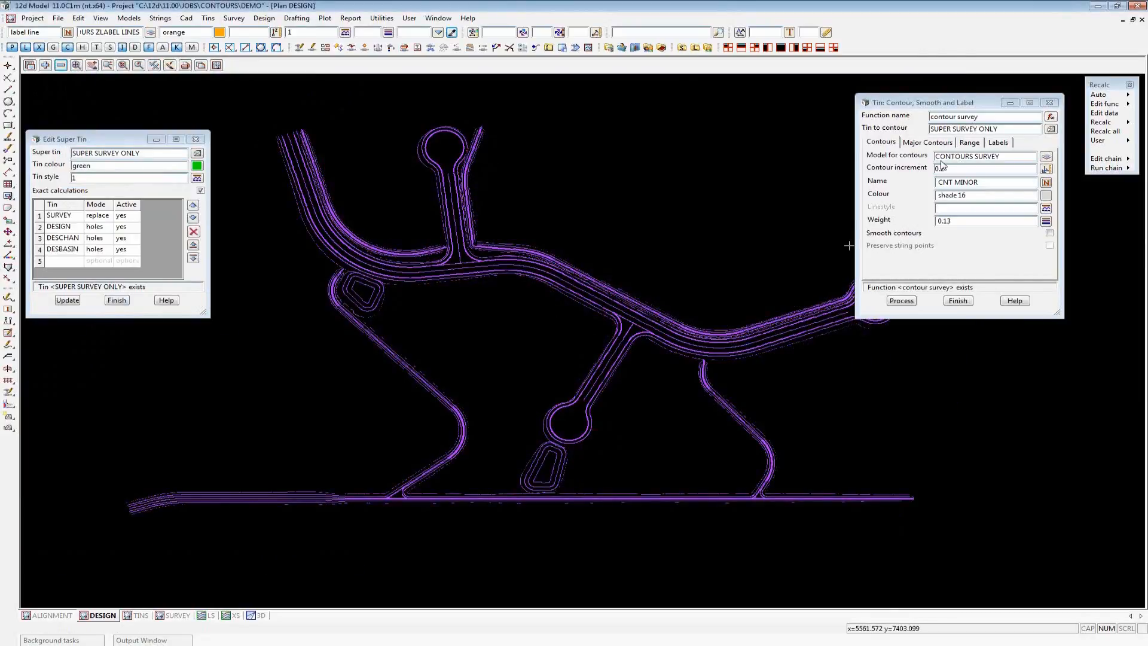
Review the contour survey function's settings, choose shade 48 for the major contours, and process the SUPER SURVEY ONLY contours and labels
left_click(1005, 156)
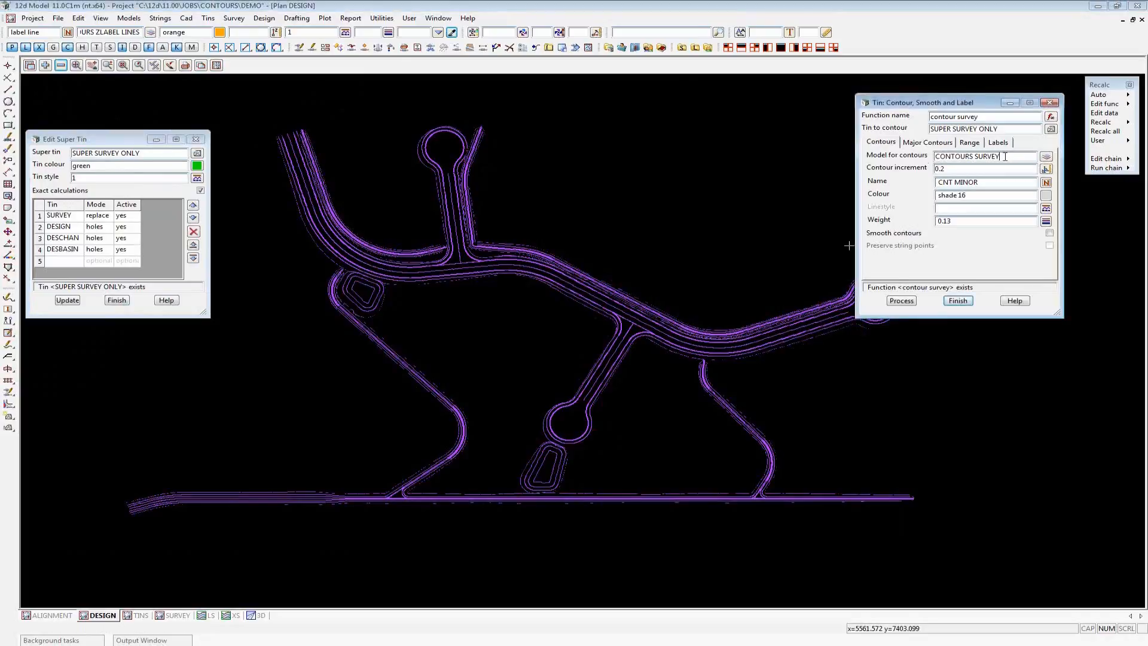
left_click(933, 144)
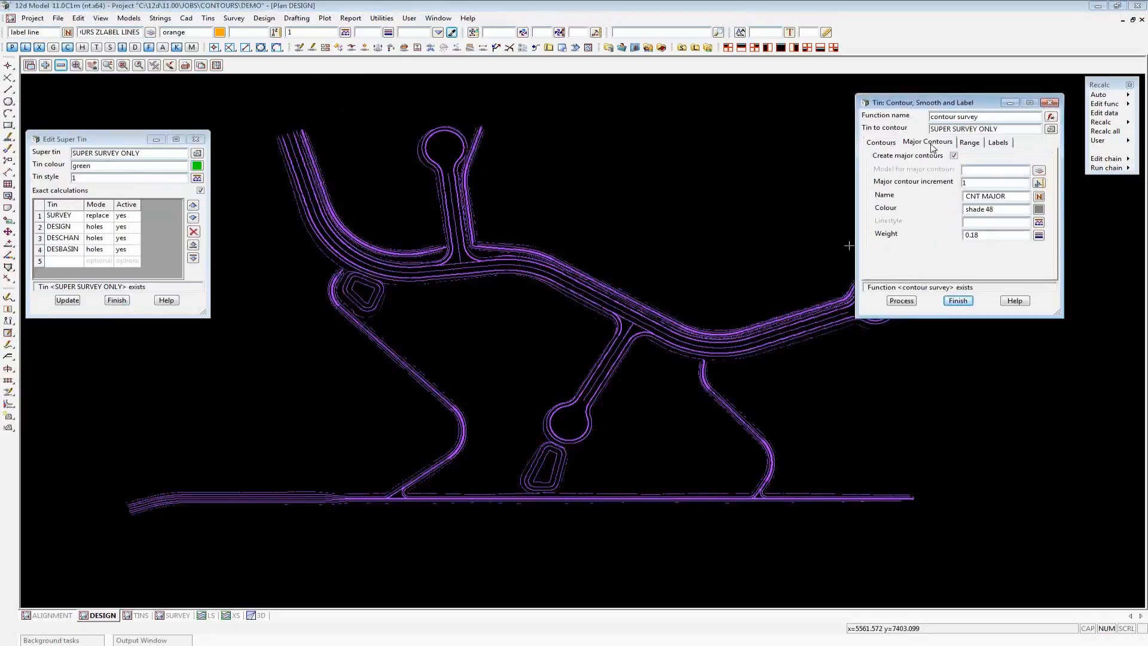
left_click(1039, 214)
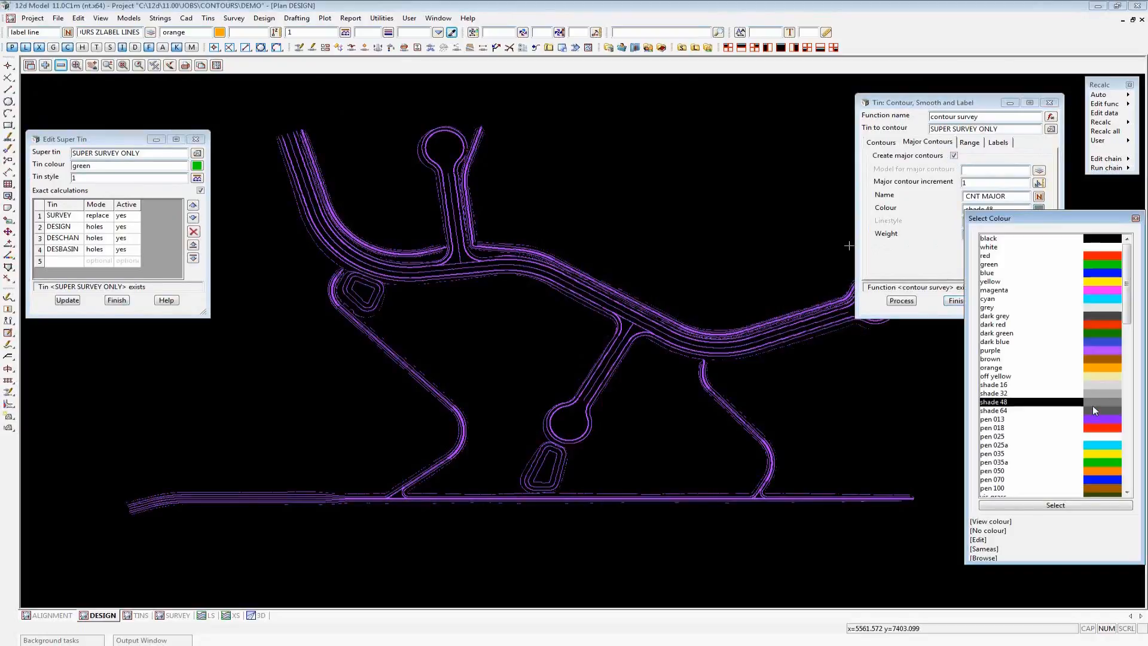
left_click(1093, 403)
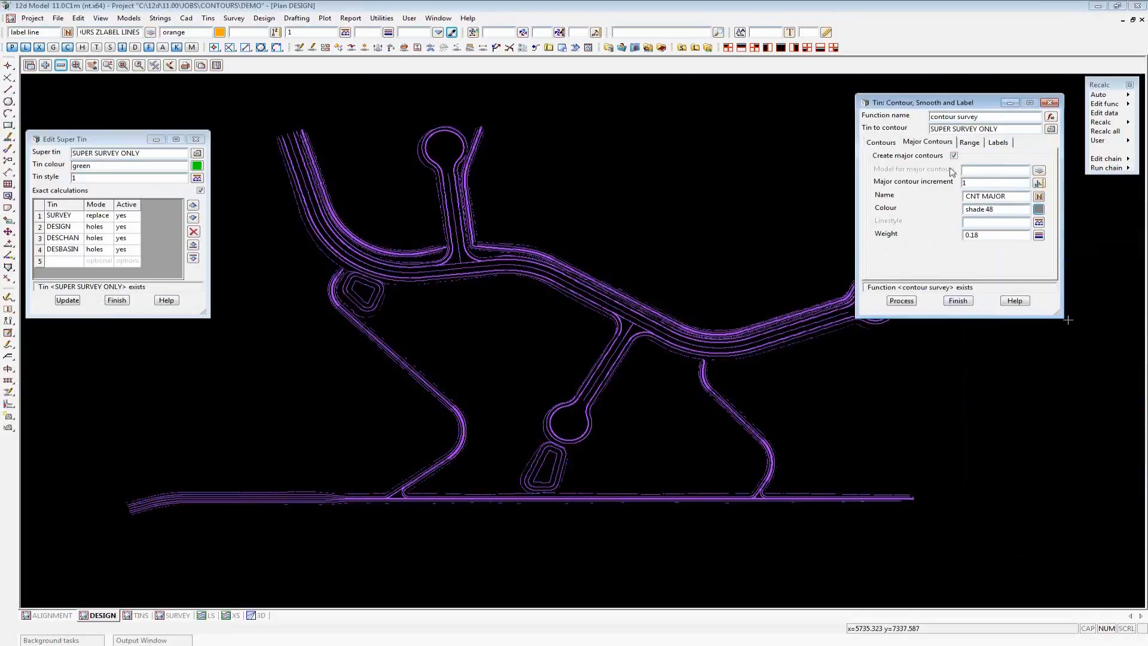
left_click(997, 143)
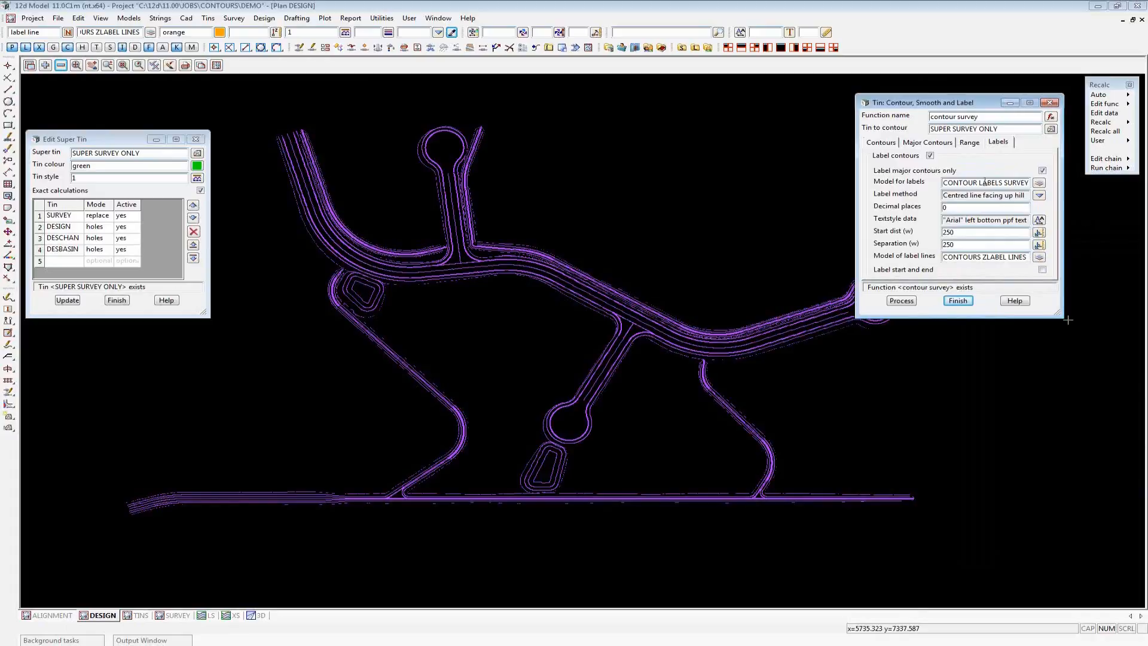
left_click(902, 301)
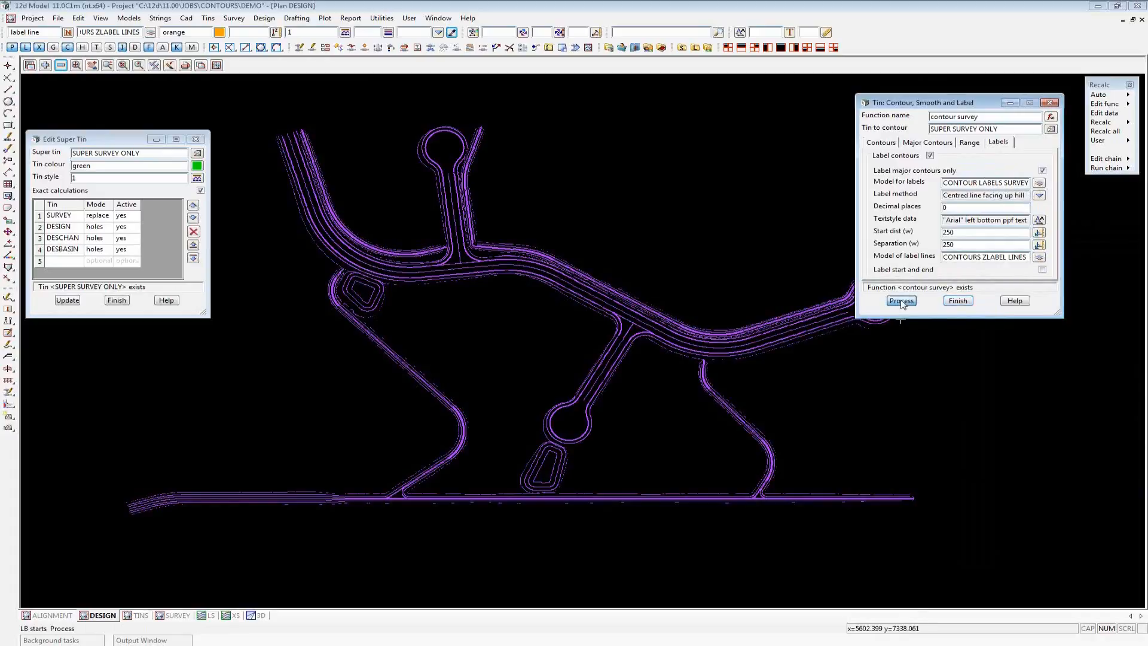
Add the CONTOUR LABELS SURVEY and CONTOURS SURVEY models to the DESIGN view, inspect the contours around the roads, and finish the super tin edit
left_click(46, 66)
left_click(122, 111)
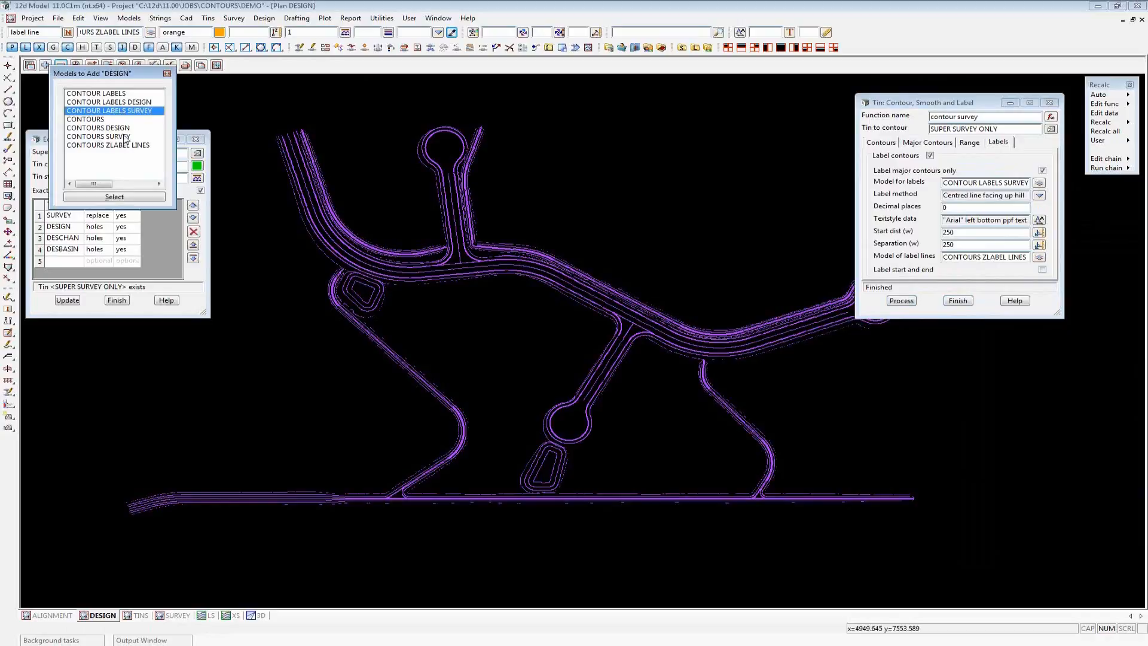
left_click(122, 137)
left_click(114, 197)
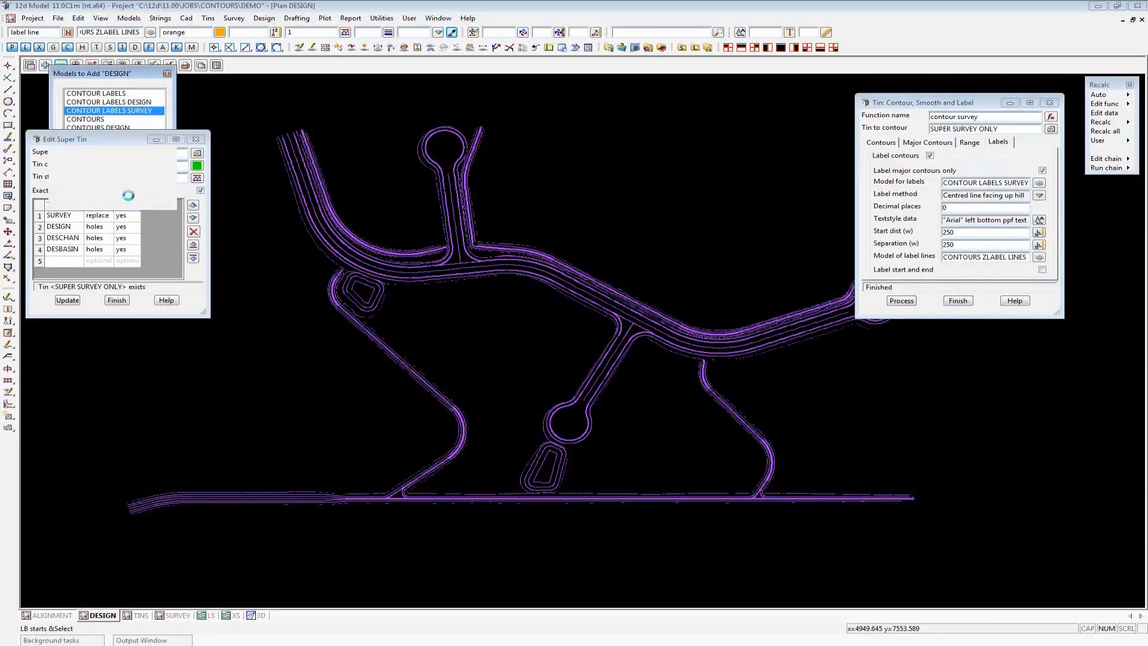
scroll(314, 259, "up", 3)
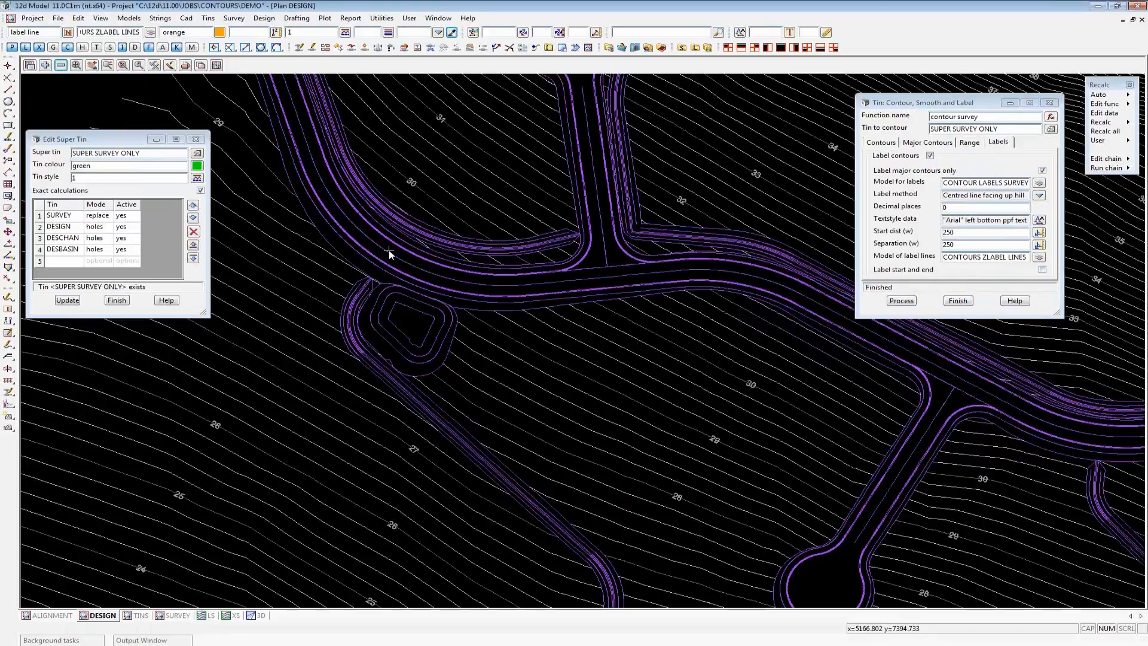
scroll(389, 252, "down", 3)
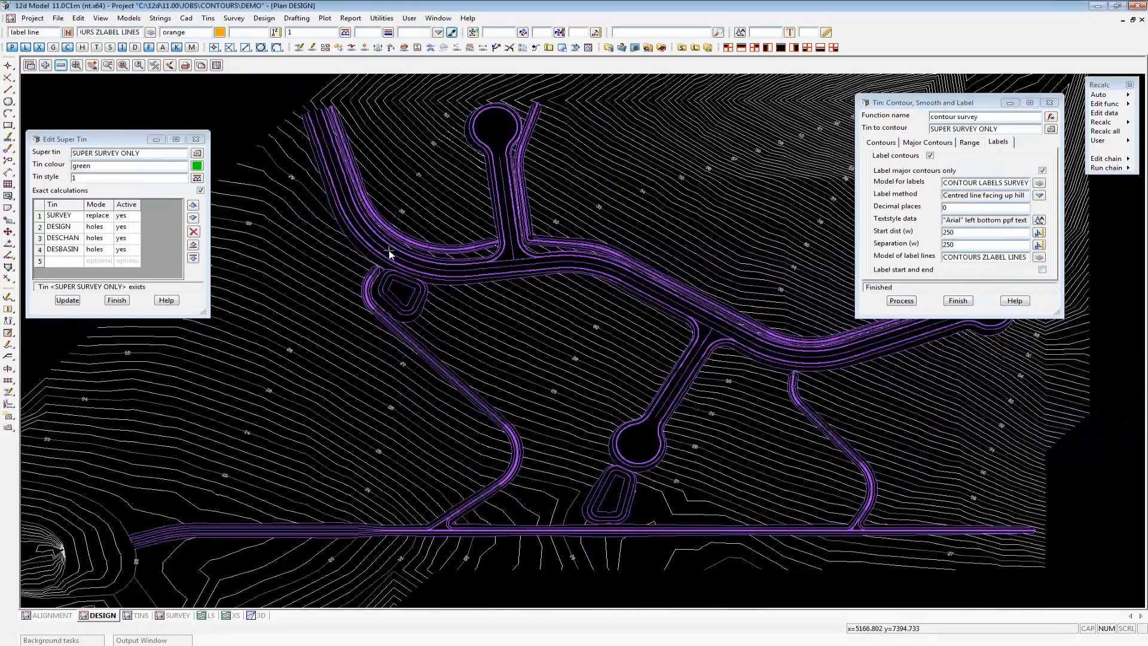
scroll(389, 254, "down", 1)
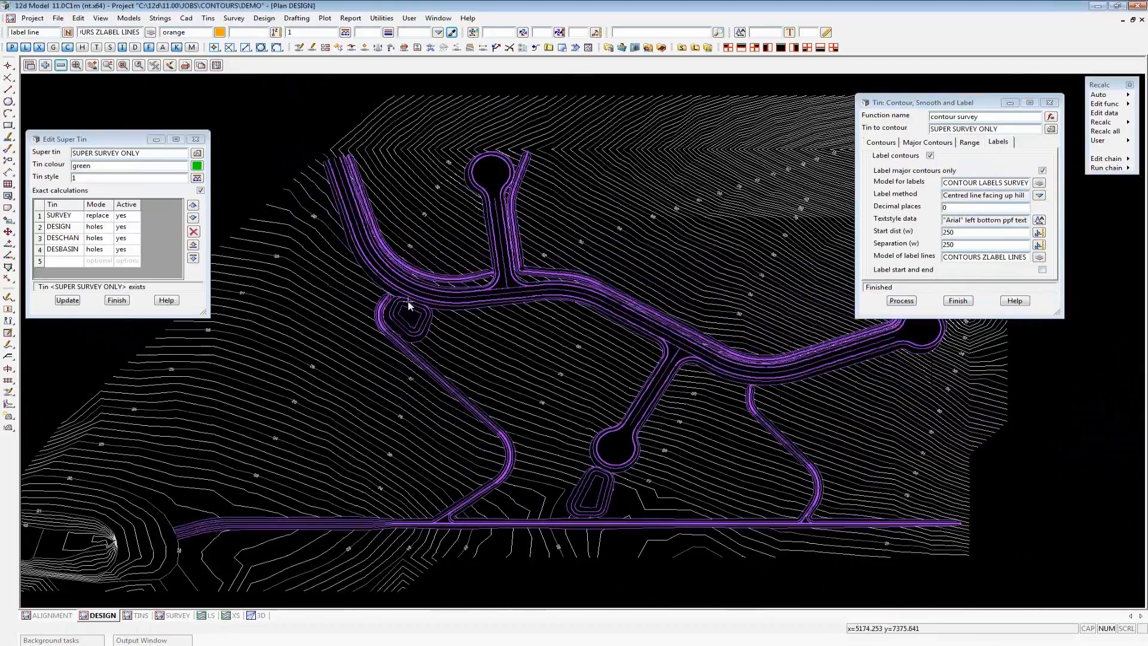
left_click(116, 301)
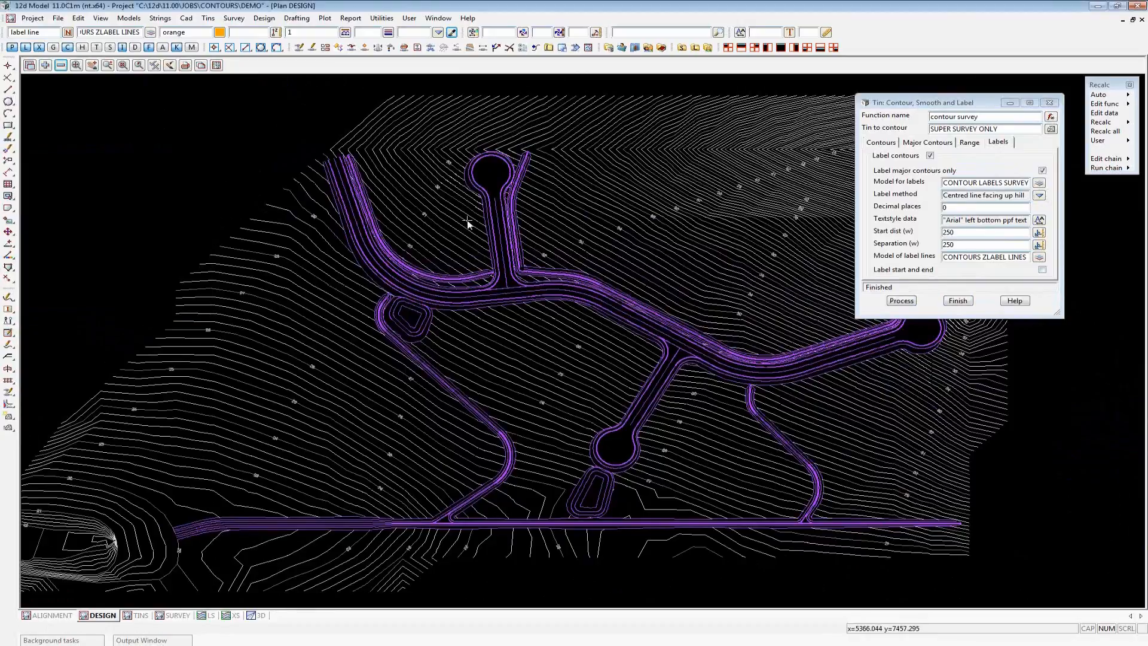
Load the existing contour design function, which contours the SUPER DESIGN tin
left_click(1052, 117)
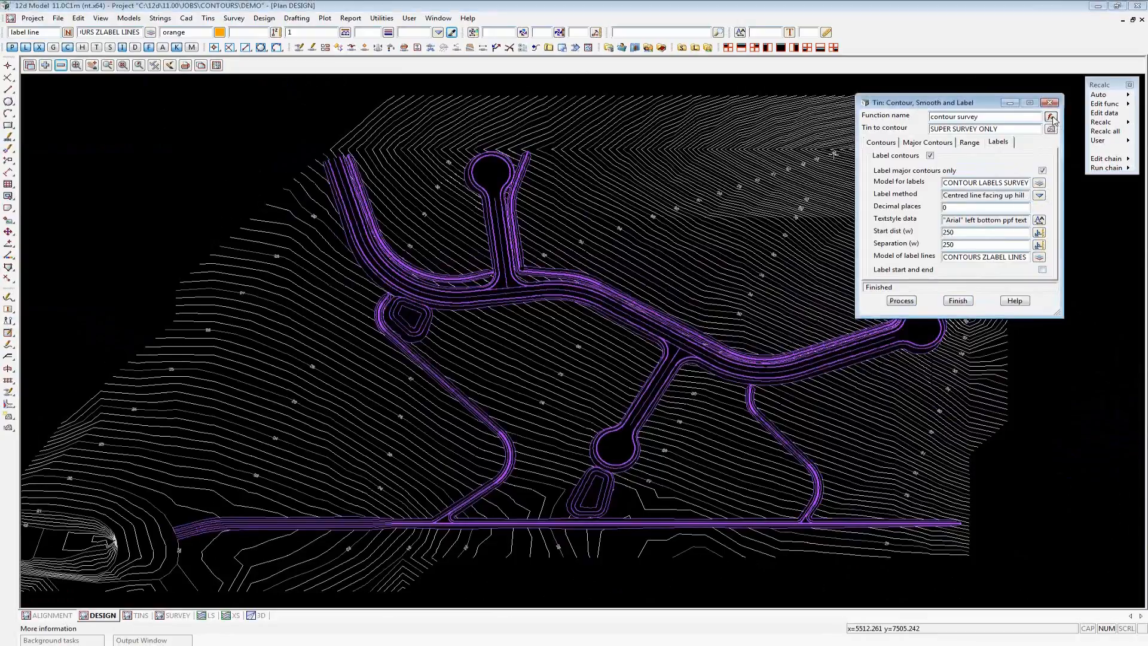
left_click(1061, 155)
double_click(1061, 155)
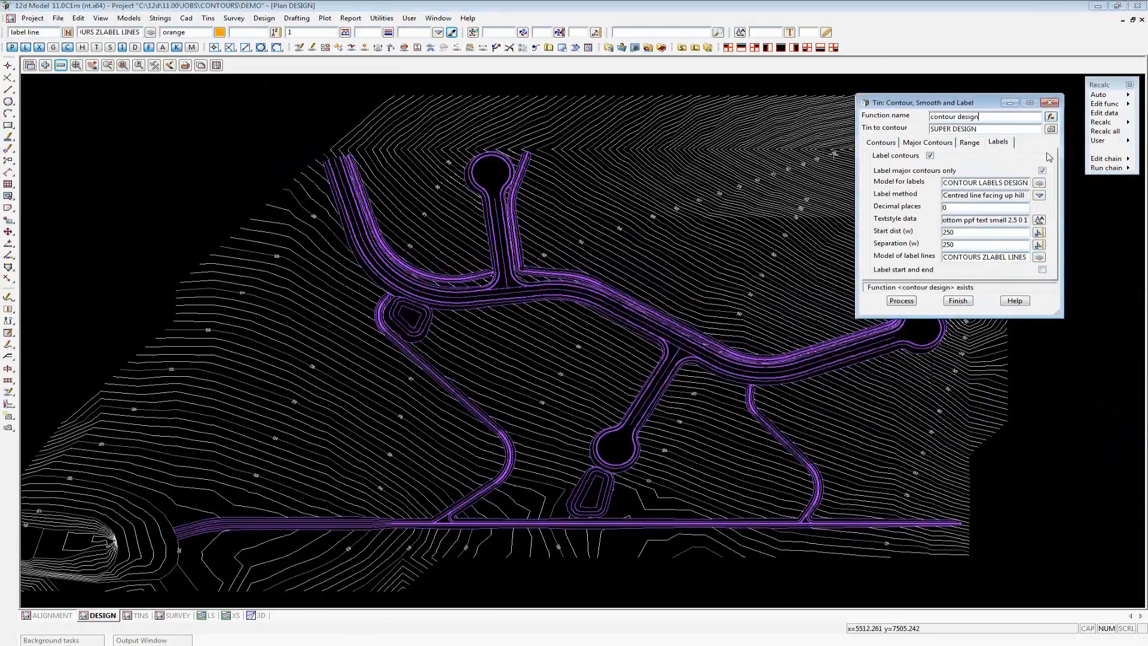
left_click(930, 129)
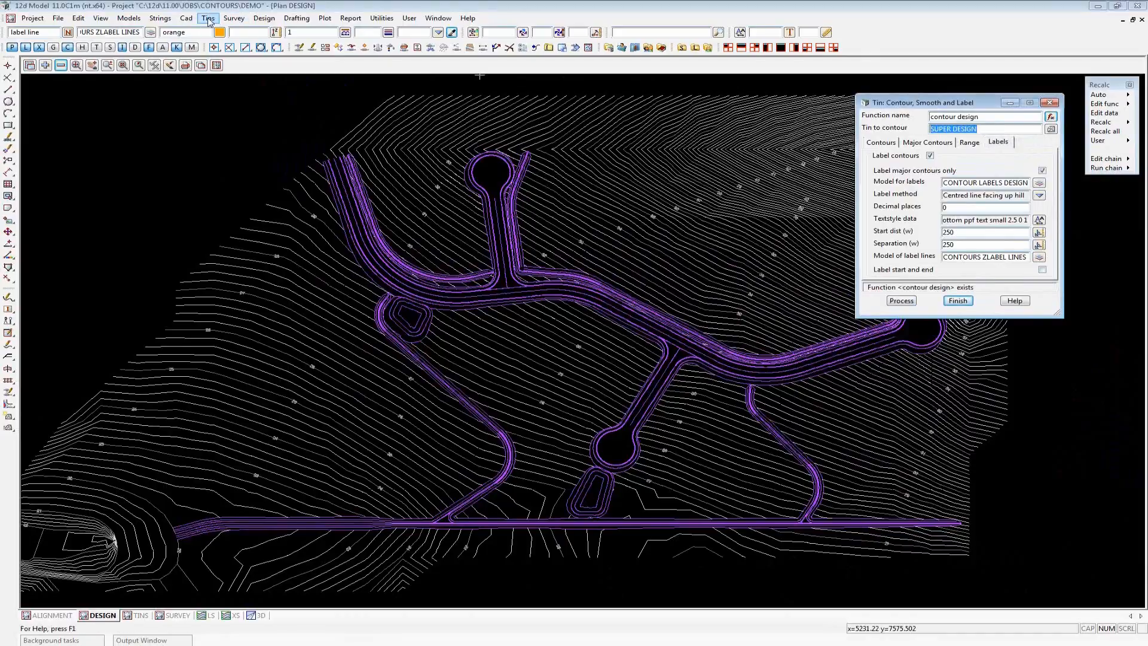
Show the SUPER DESIGN tin in the DESIGN view and examine its component tins and their modes in the super tin editor
left_click(46, 66)
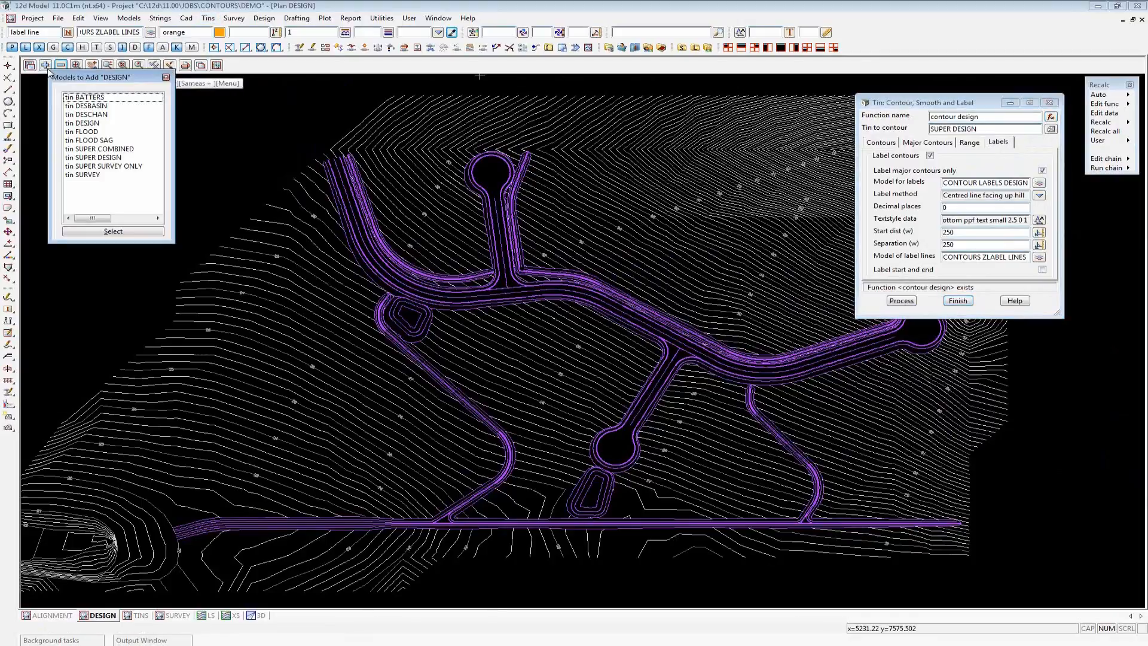
left_click(99, 157)
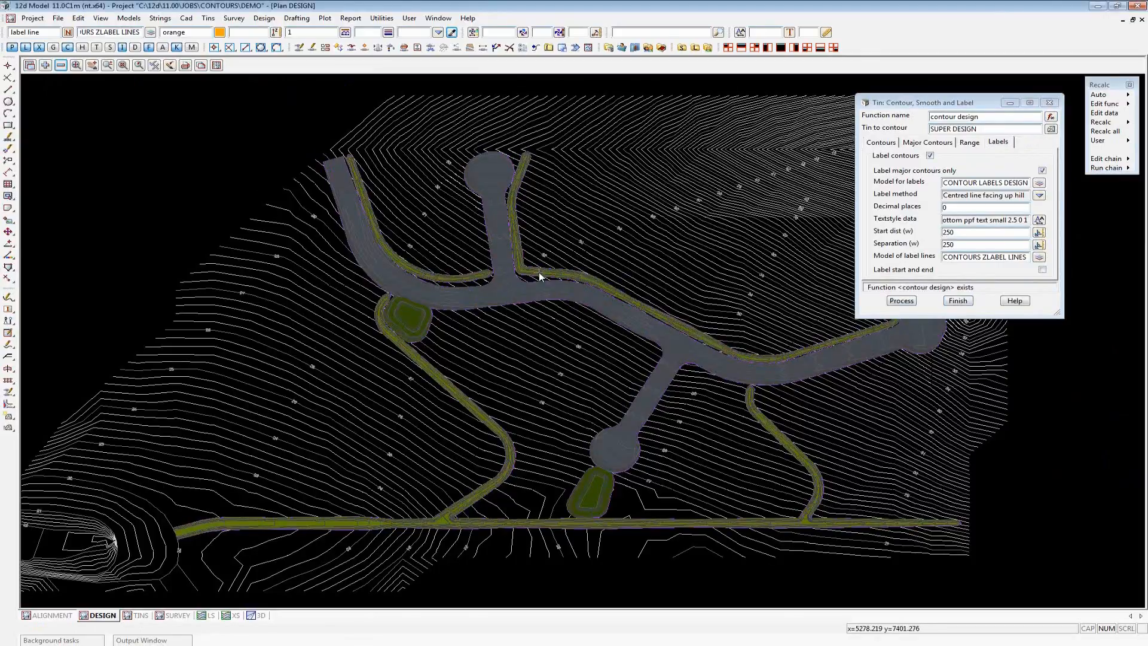
left_click(212, 21)
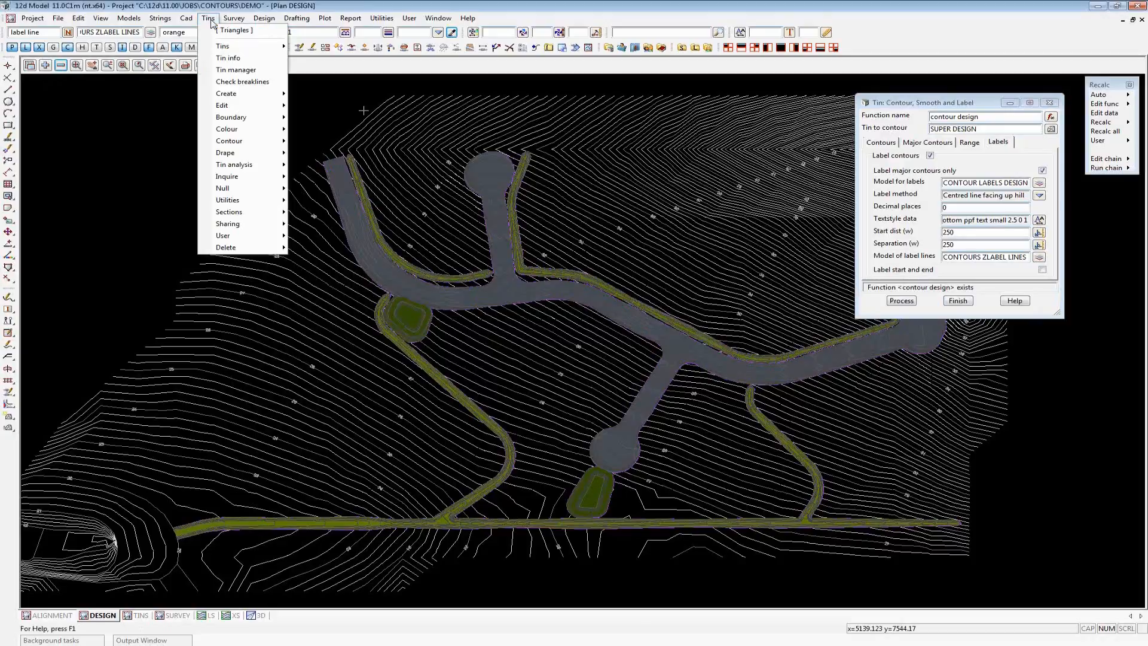
mouse_move(257, 106)
left_click(330, 134)
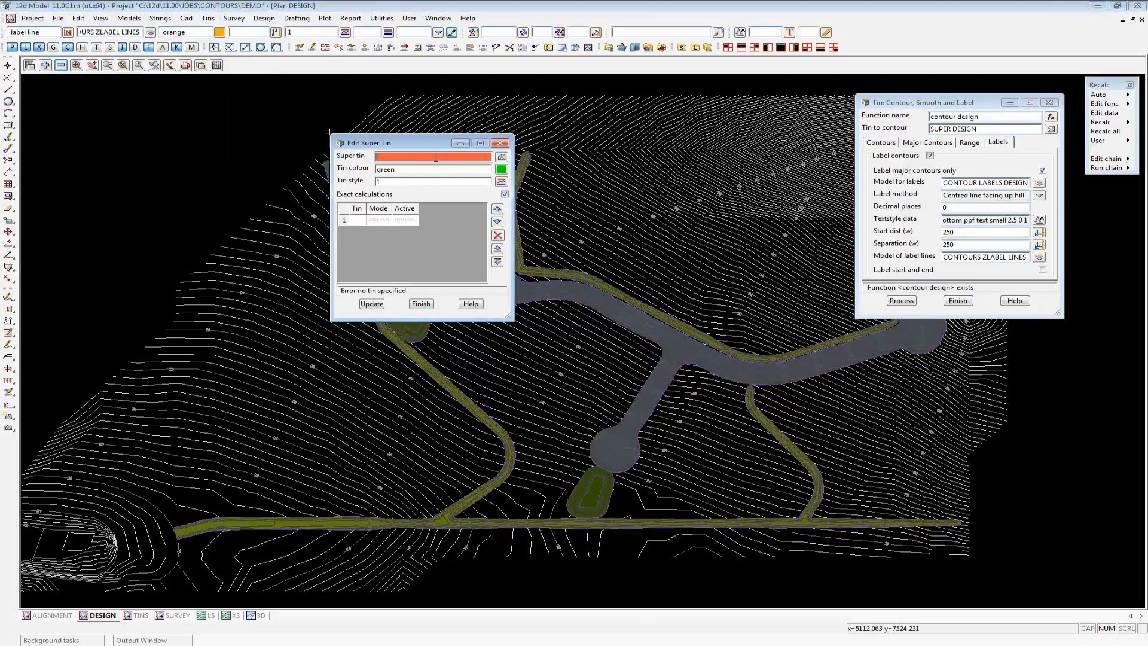
left_click(502, 157)
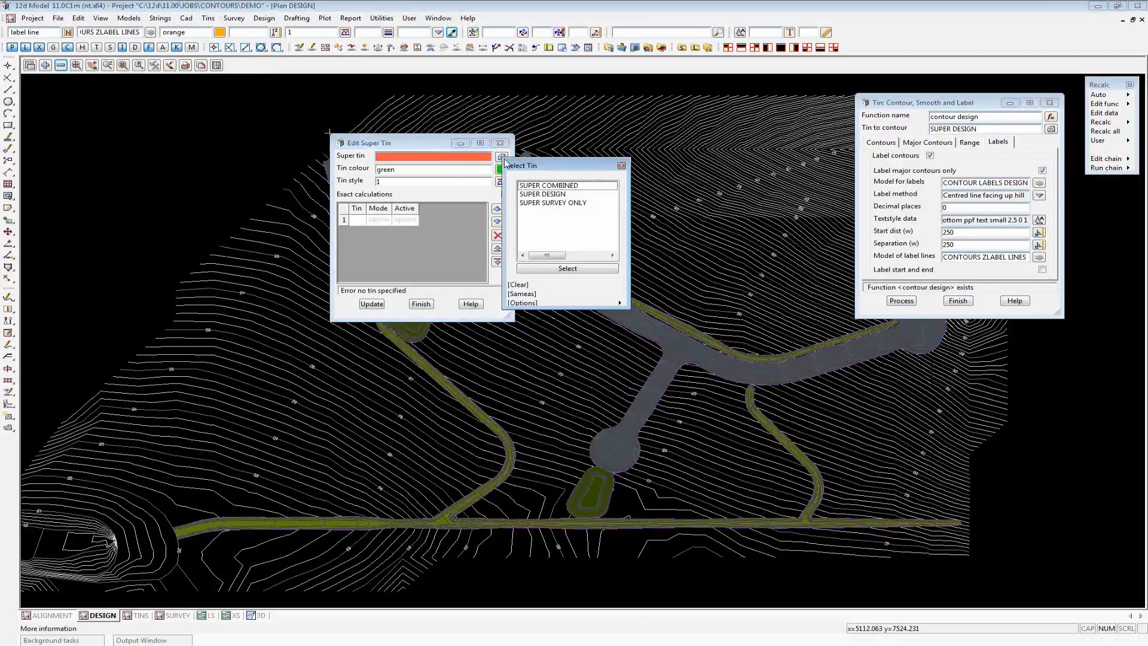
double_click(547, 193)
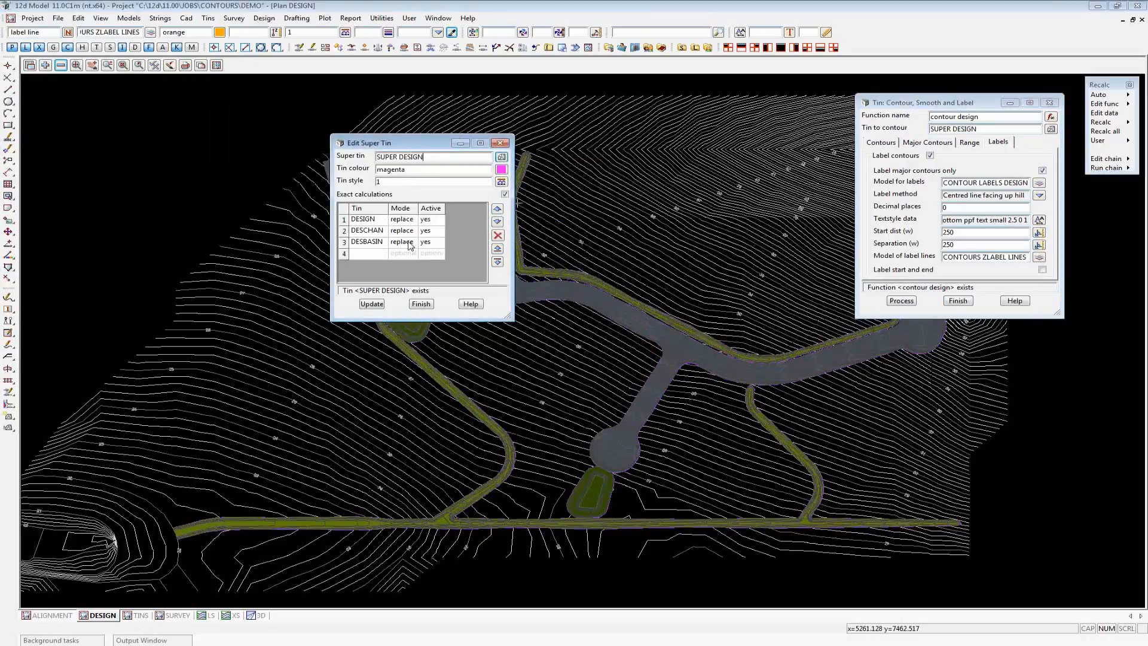
left_click(422, 304)
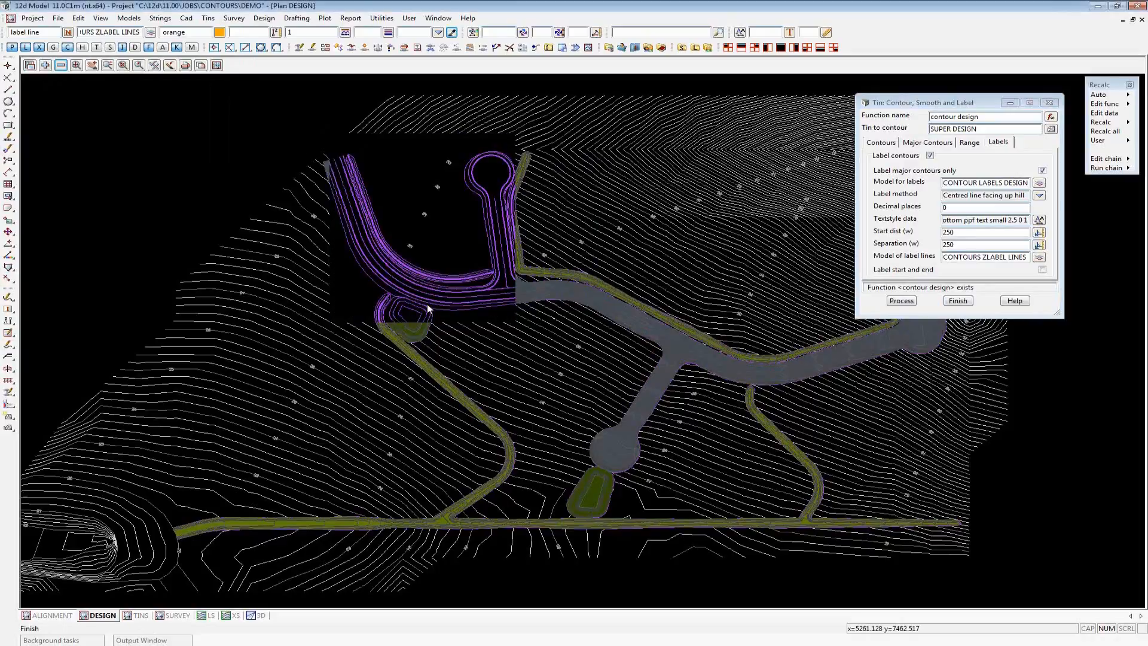
Review the minor contour, major contour and label settings of the contour design function and process it
left_click(879, 144)
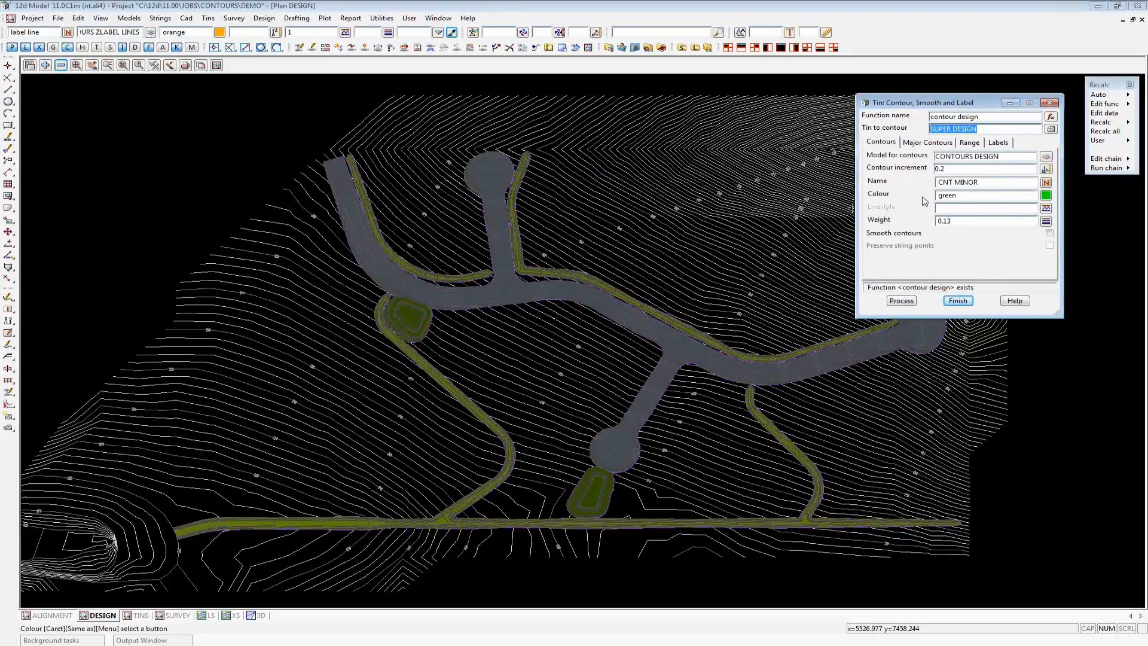
left_click(925, 144)
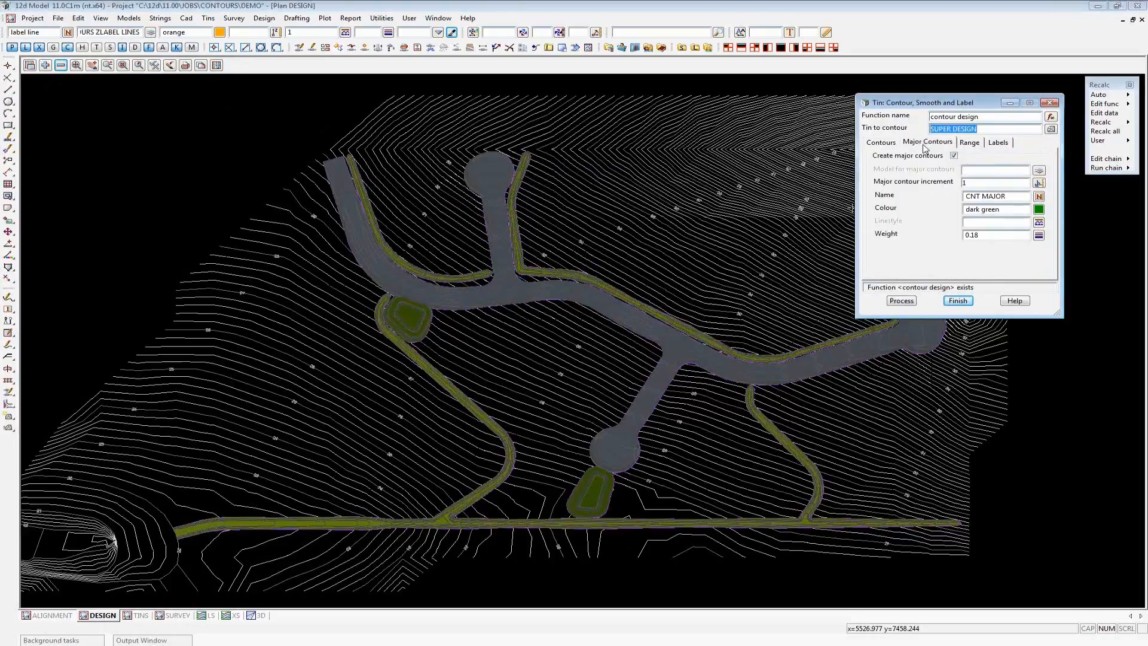
left_click(889, 143)
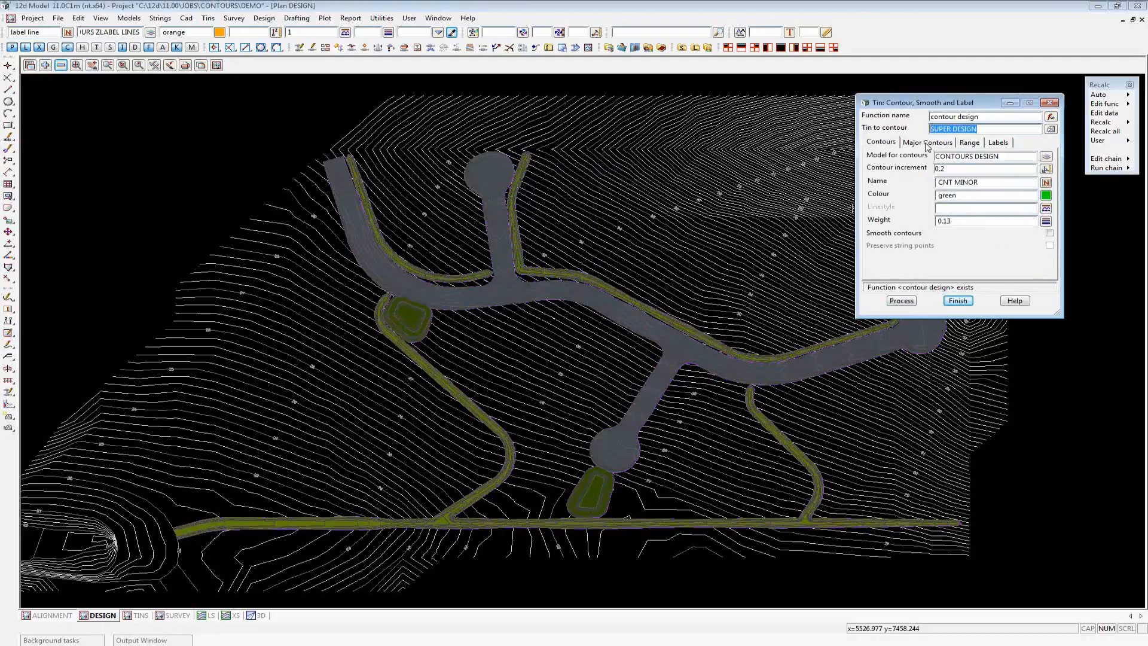
left_click(998, 144)
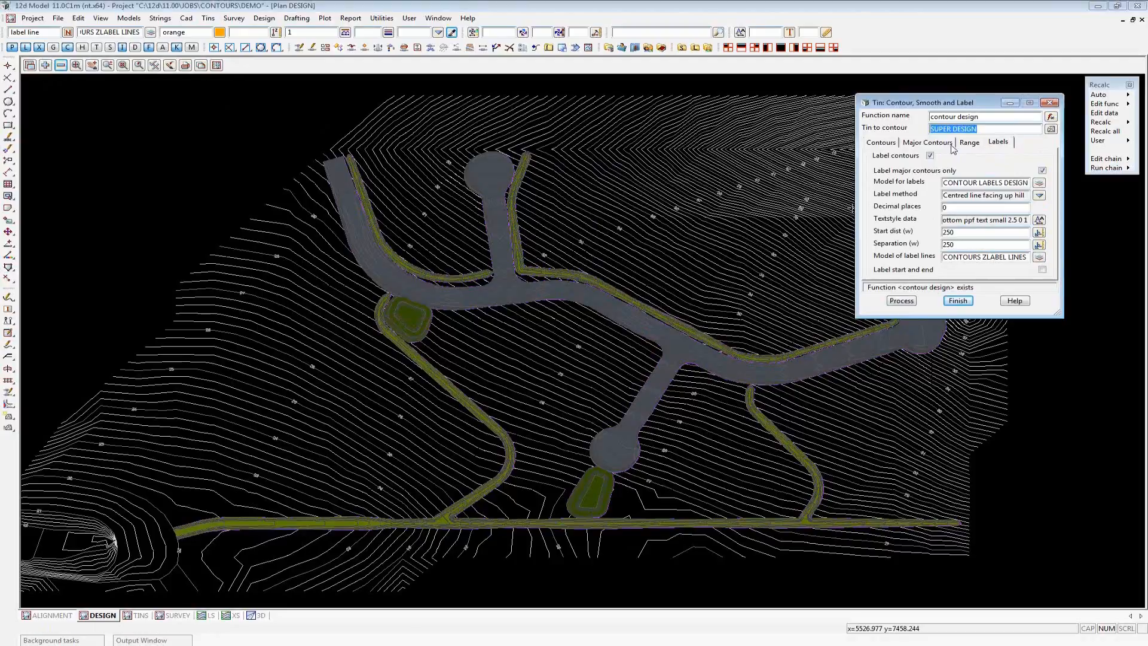
left_click(908, 302)
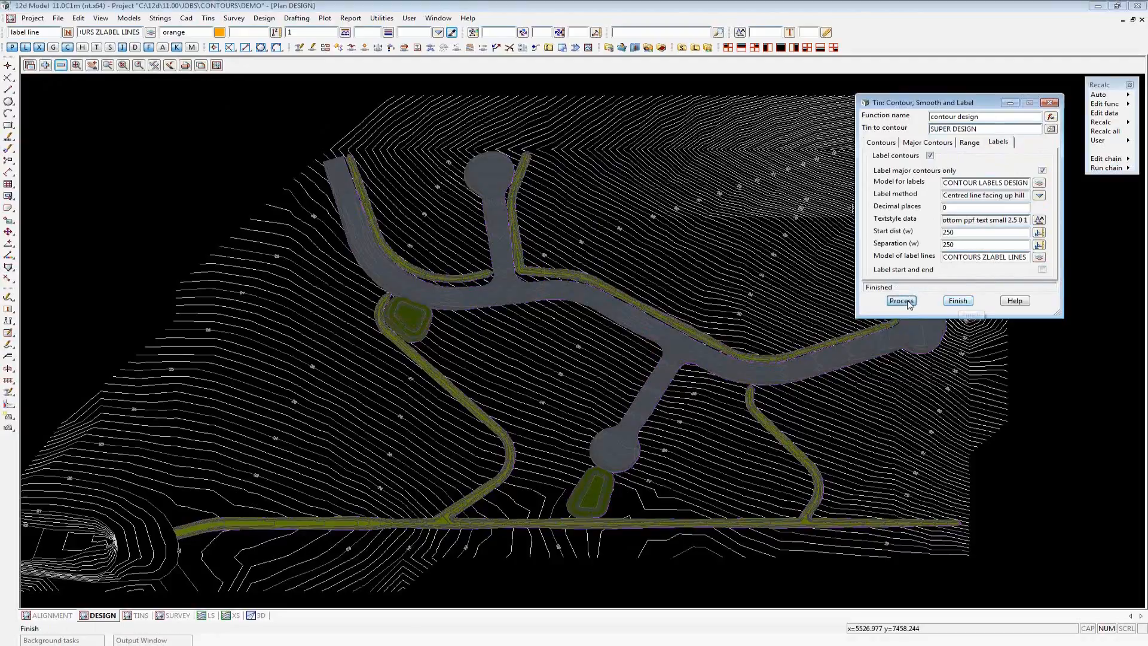
Remove the SUPER DESIGN tin from the DESIGN view
left_click(61, 65)
left_click(99, 120)
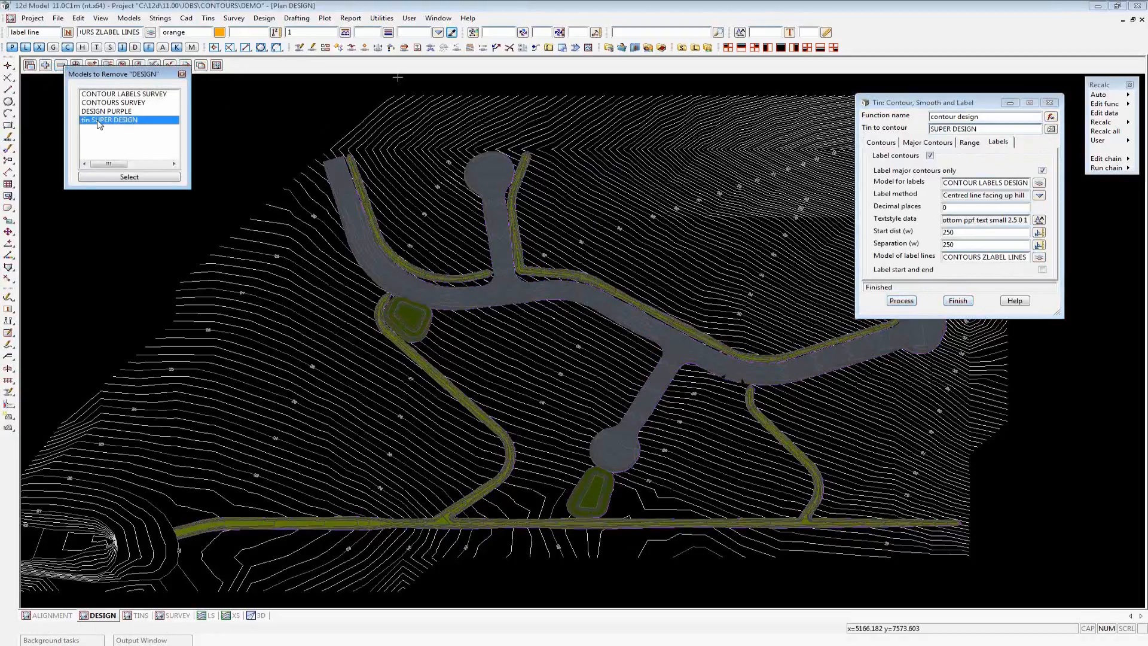
left_click(98, 121)
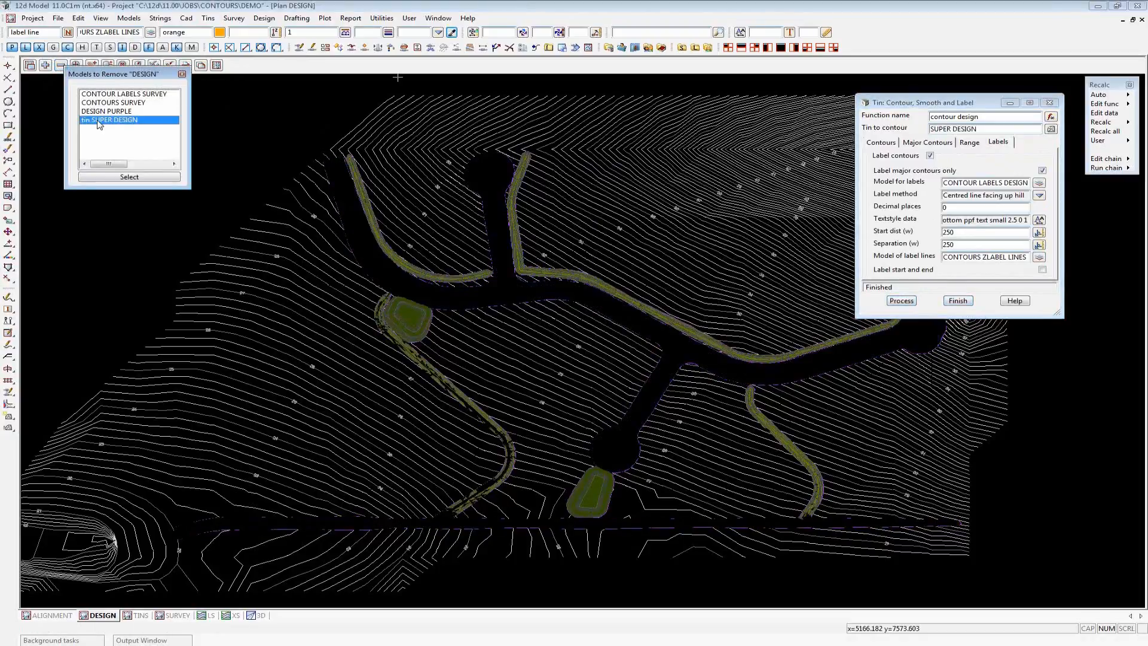
Add the CONTOURS DESIGN and CONTOUR LABELS DESIGN models to the DESIGN view and inspect the labelled contours around the basin and channel
left_click(45, 65)
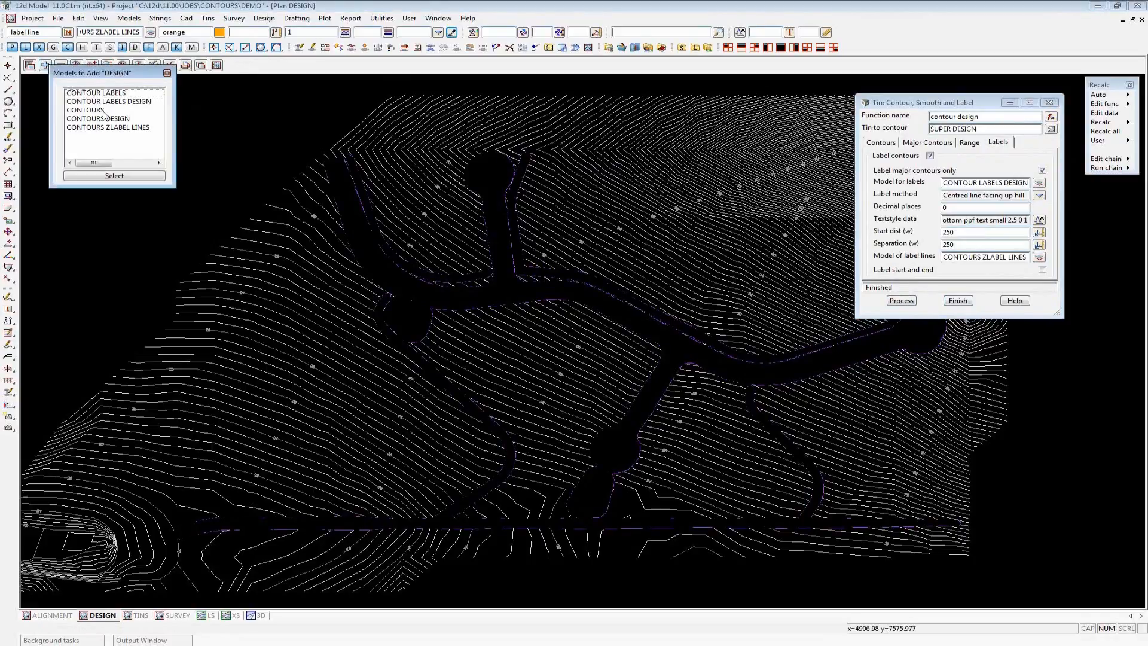
left_click(141, 118)
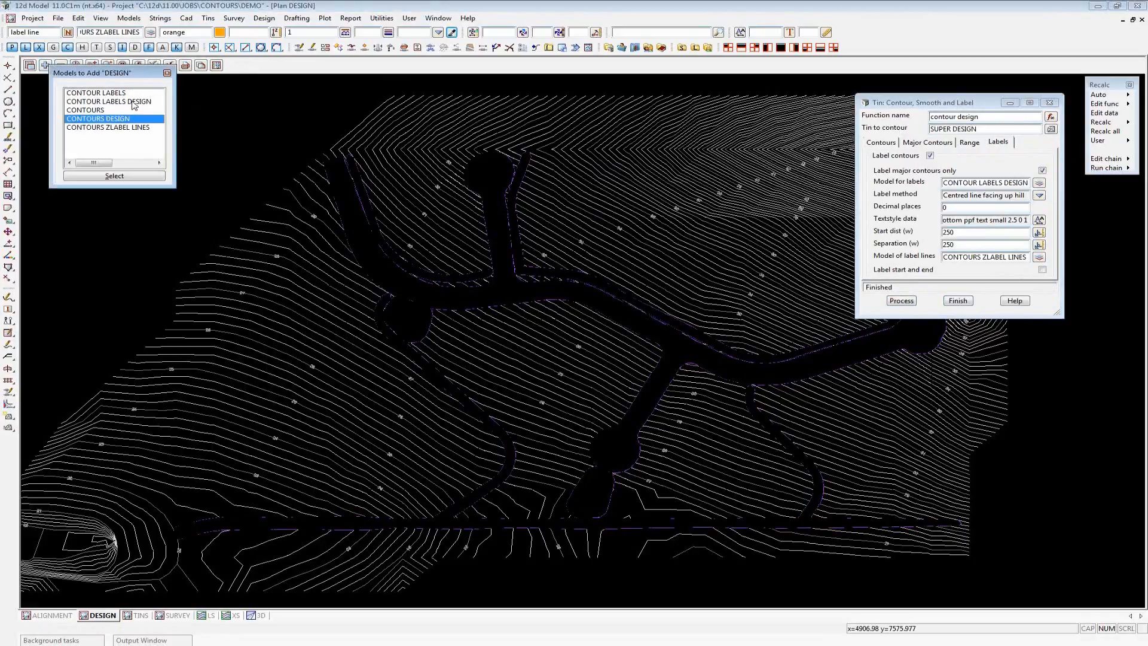
left_click(134, 103)
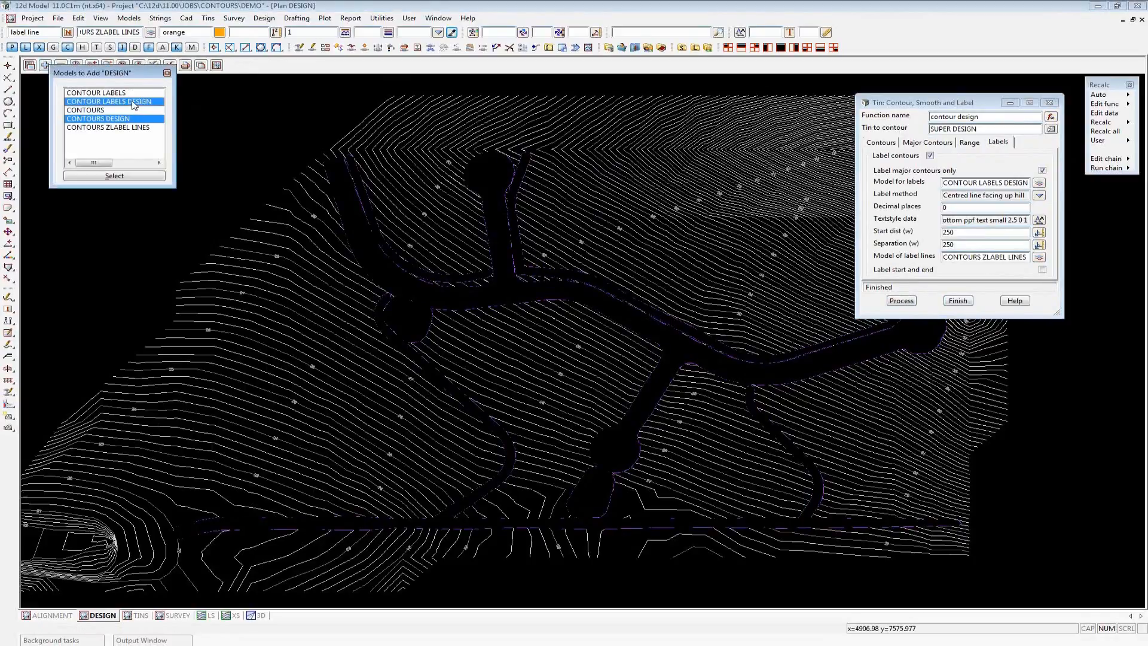
left_click(146, 175)
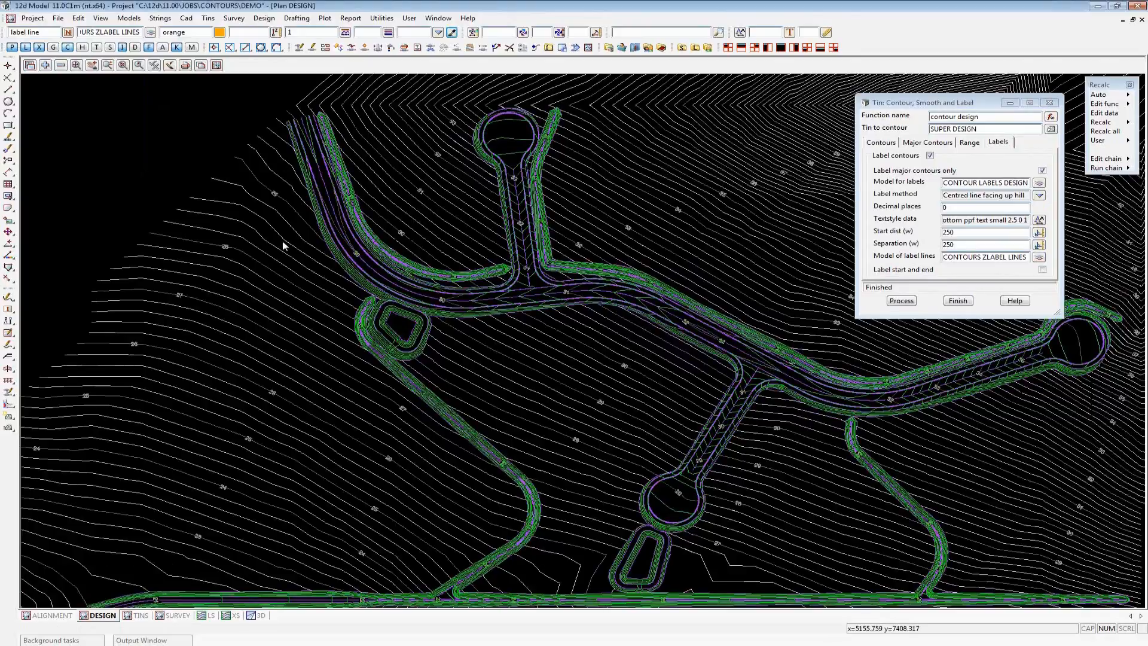
scroll(388, 392, "up", 5)
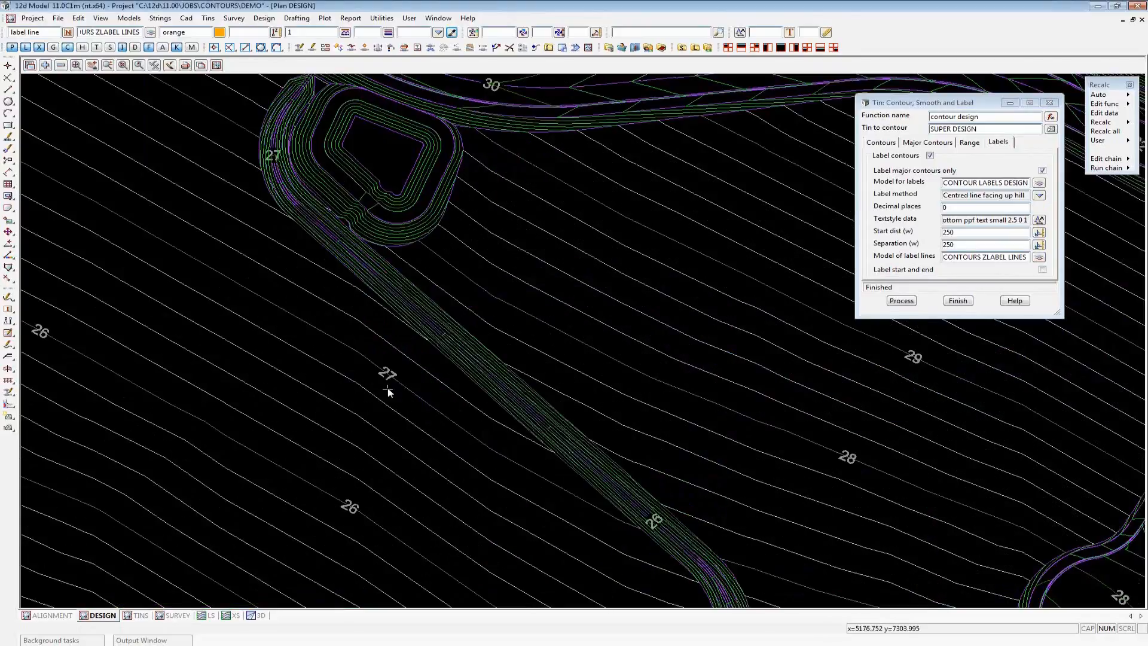
scroll(388, 391, "down", 1)
scroll(482, 122, "up", 2)
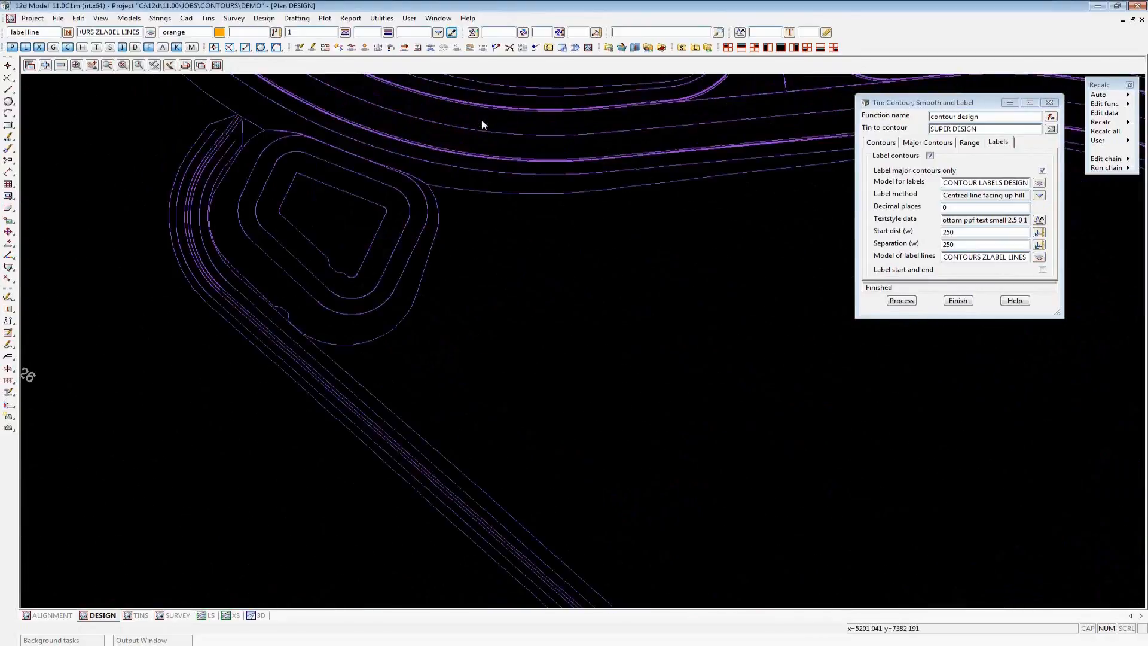
Reorder the DESIGN view's models as CONTOUR LABELS SURVEY, CONTOUR LABELS DESIGN, DESIGN PURPLE, CONTOURS DESIGN and CONTOURS SURVEY
scroll(482, 121, "up", 1)
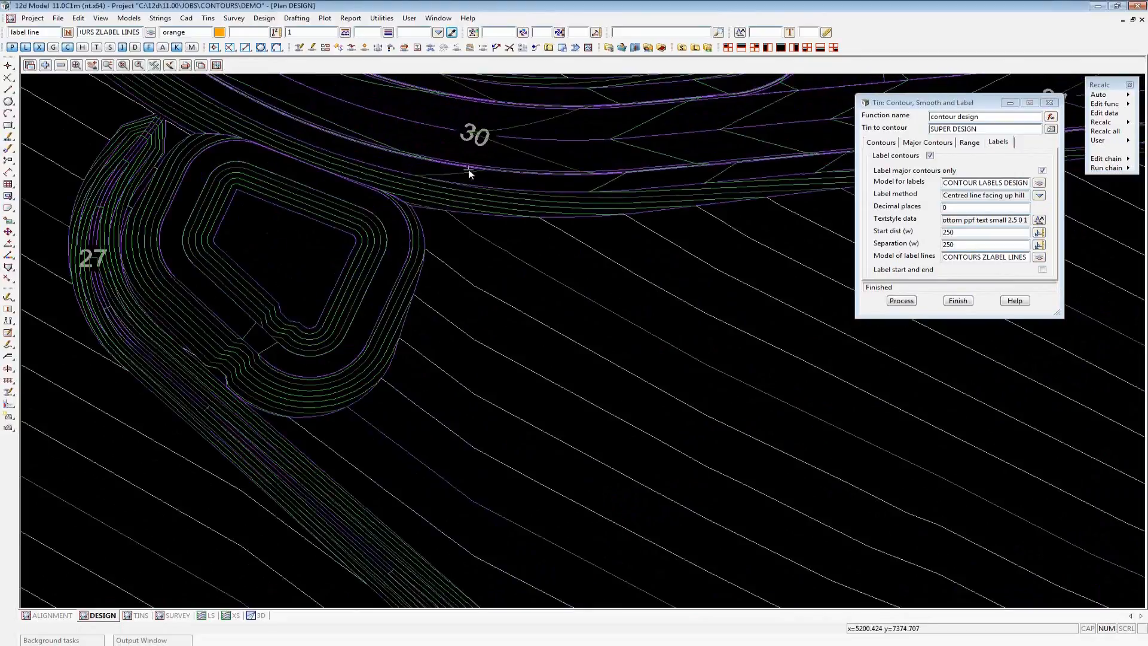
scroll(468, 170, "down", 1)
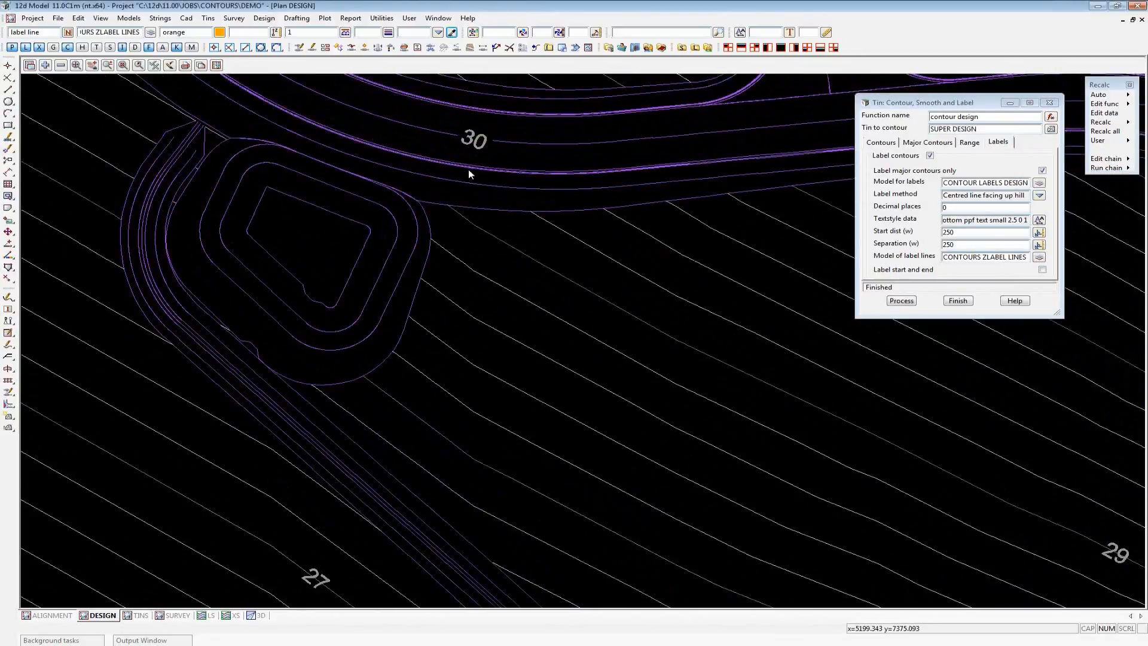
scroll(468, 170, "down", 2)
scroll(290, 166, "down", 1)
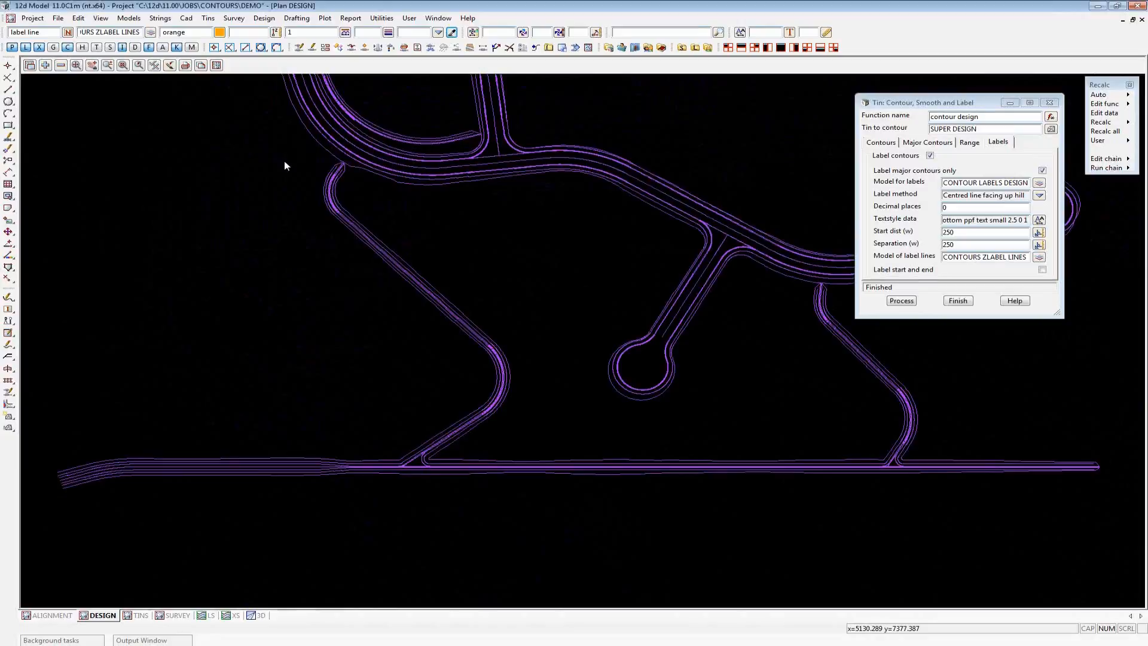
left_click(216, 65)
left_click(600, 115)
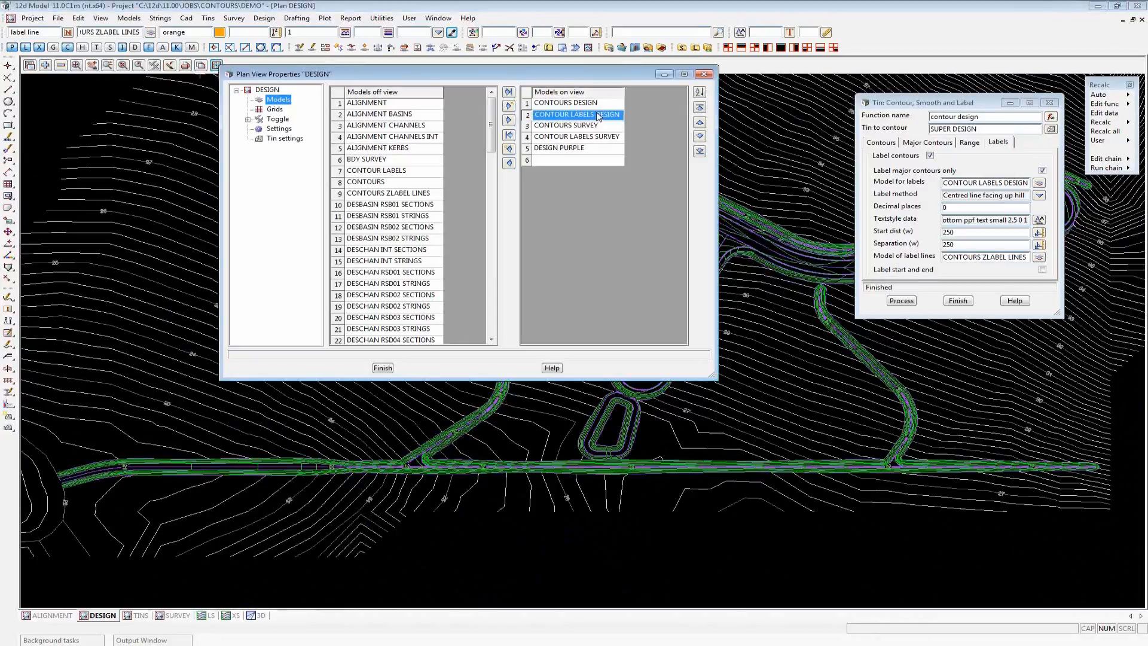
left_click(700, 107)
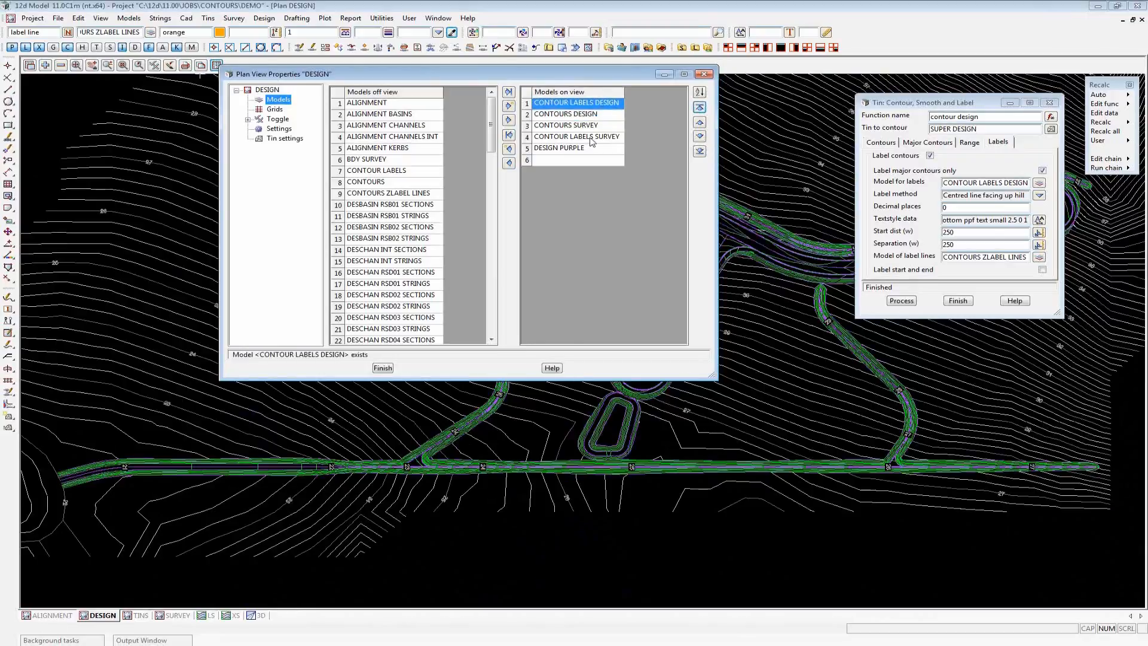
left_click(591, 137)
left_click(699, 108)
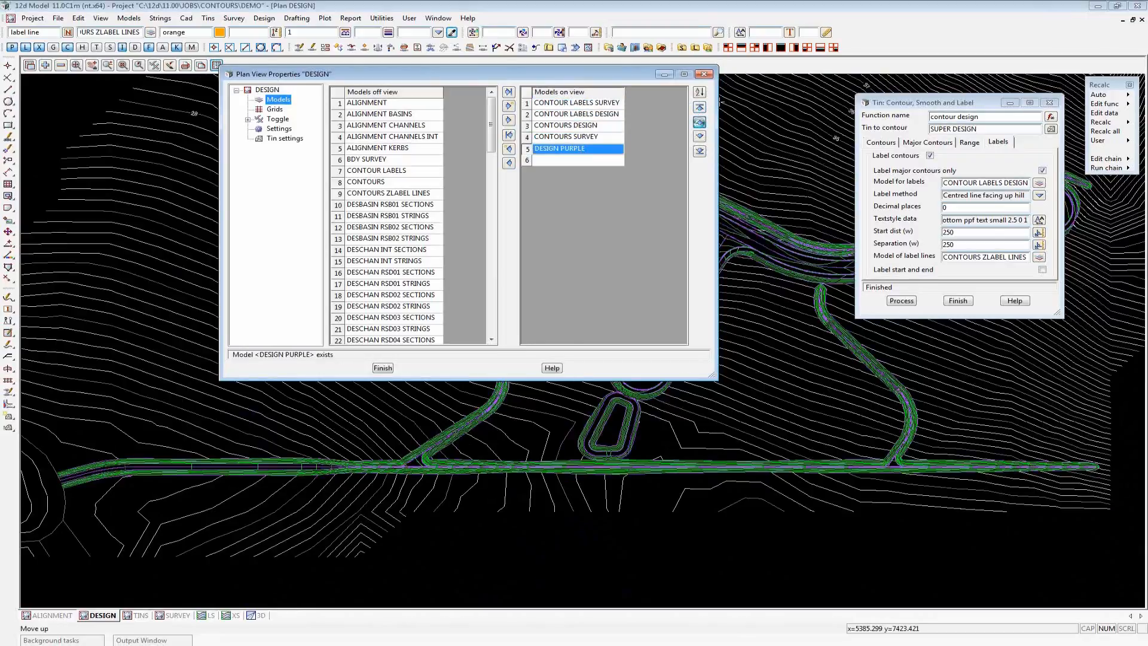
left_click(700, 123)
left_click(700, 124)
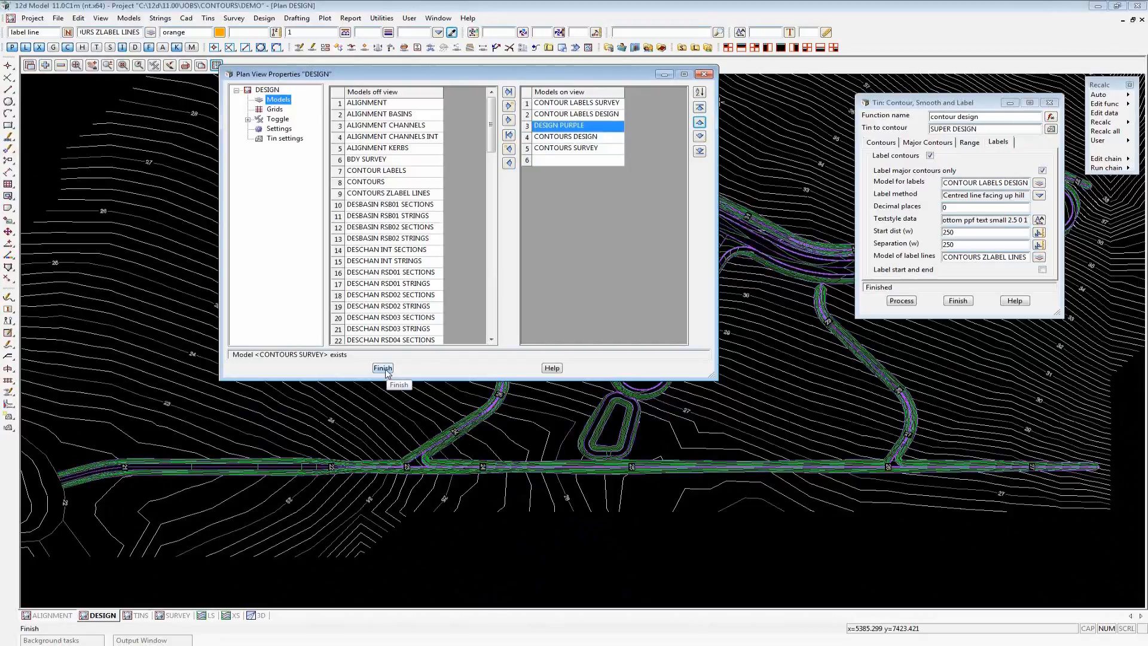
left_click(384, 368)
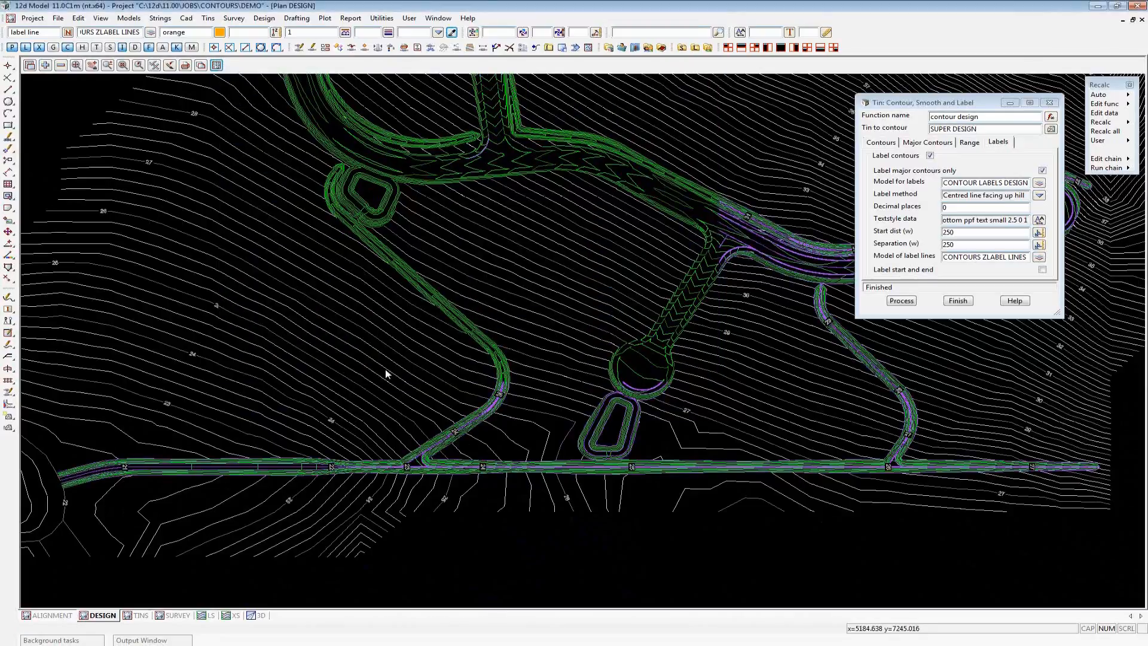
Examine how the survey and design contours, their labels and the purple design strings display around the roads, basin and channel
scroll(410, 129, "up", 2)
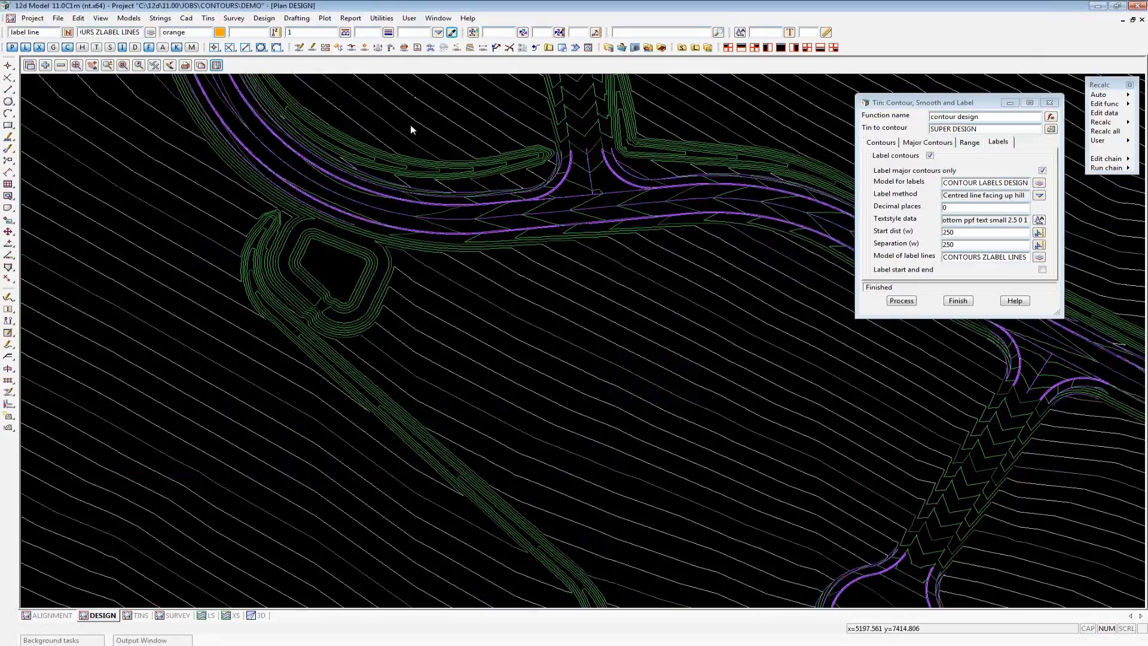
scroll(401, 271, "down", 1)
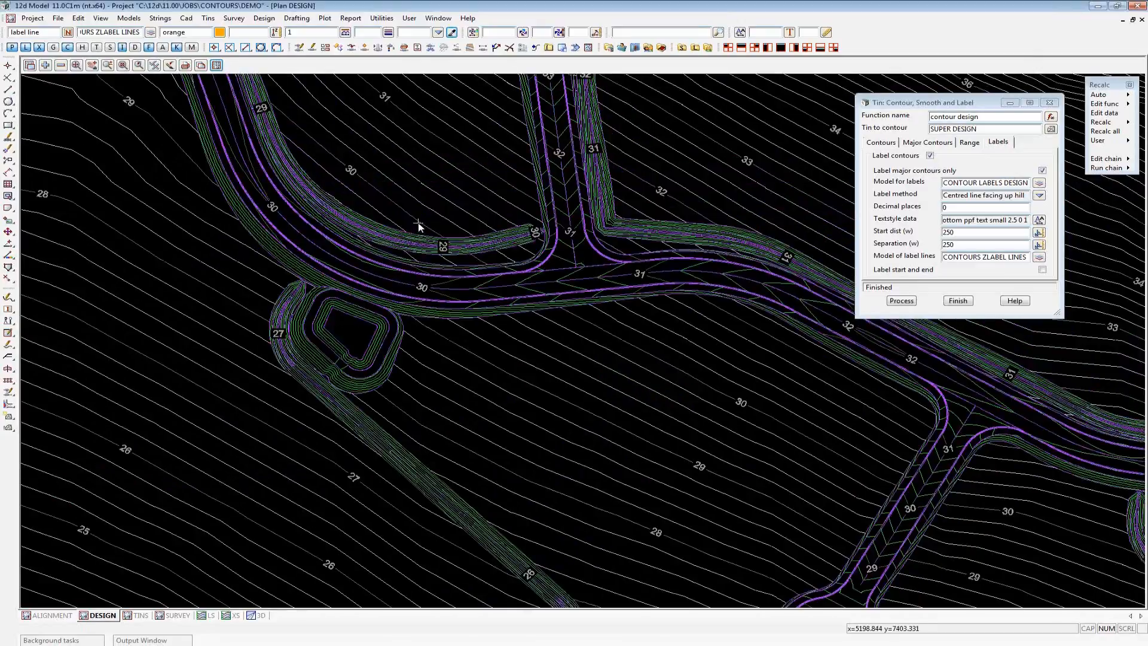
scroll(419, 226, "down", 1)
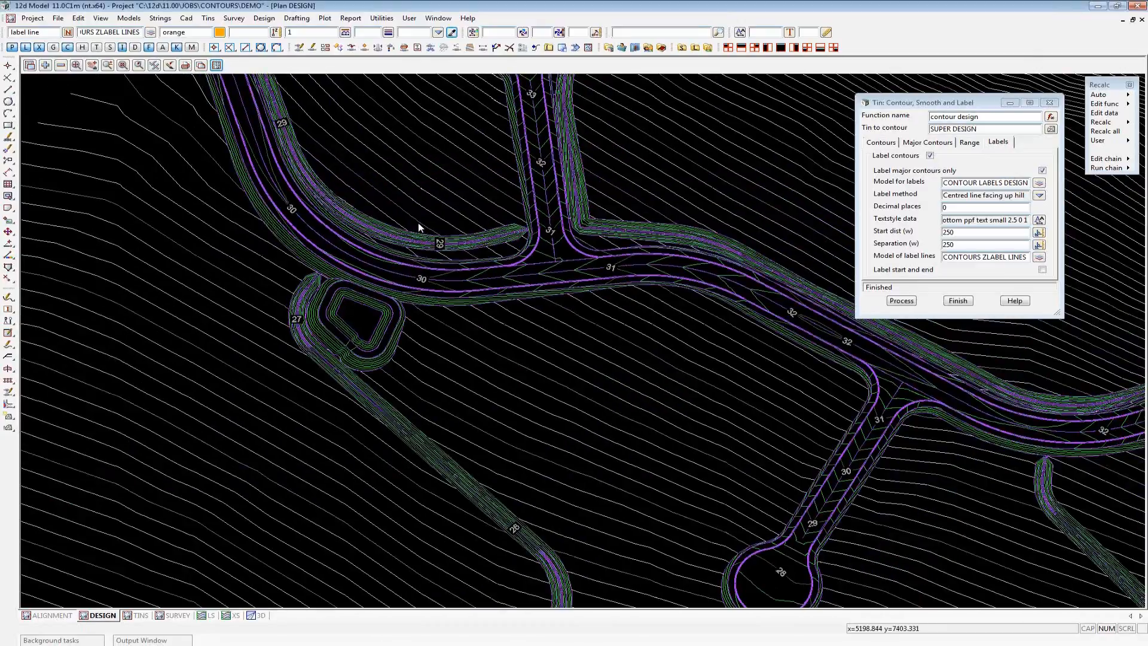
scroll(418, 223, "down", 2)
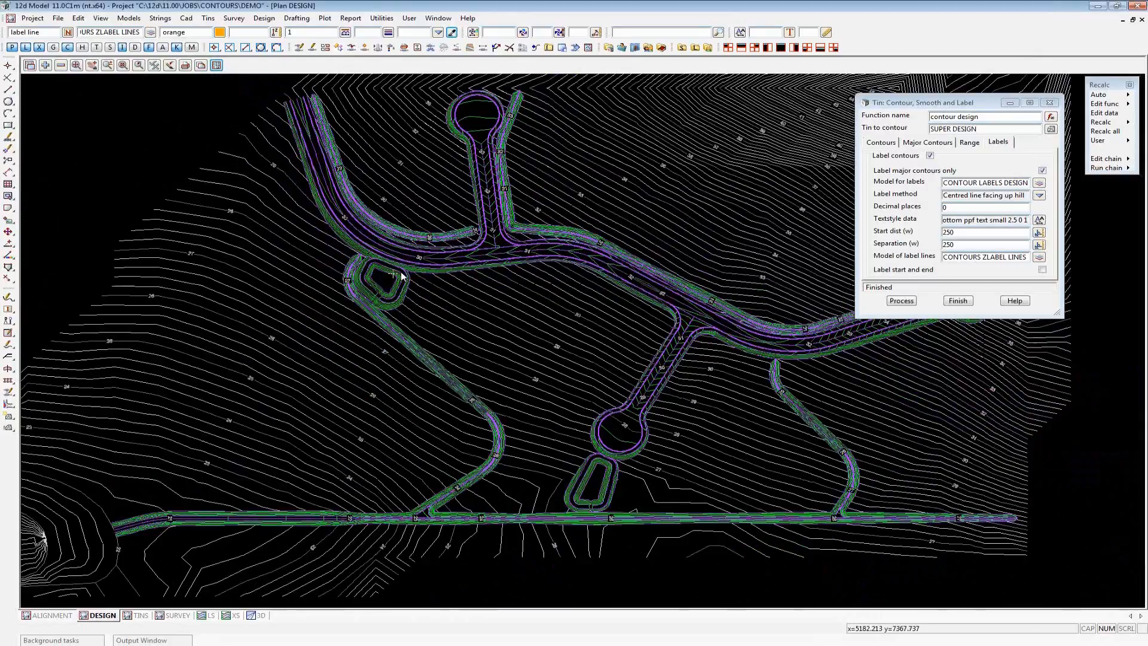
scroll(402, 276, "up", 2)
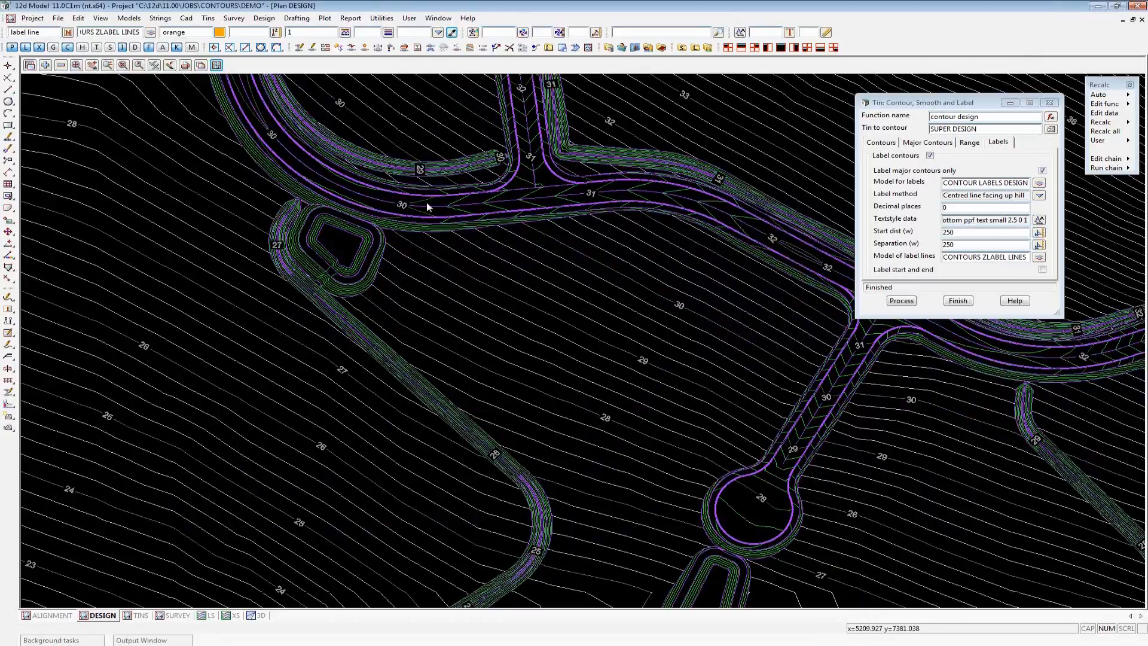
scroll(279, 257, "down", 1)
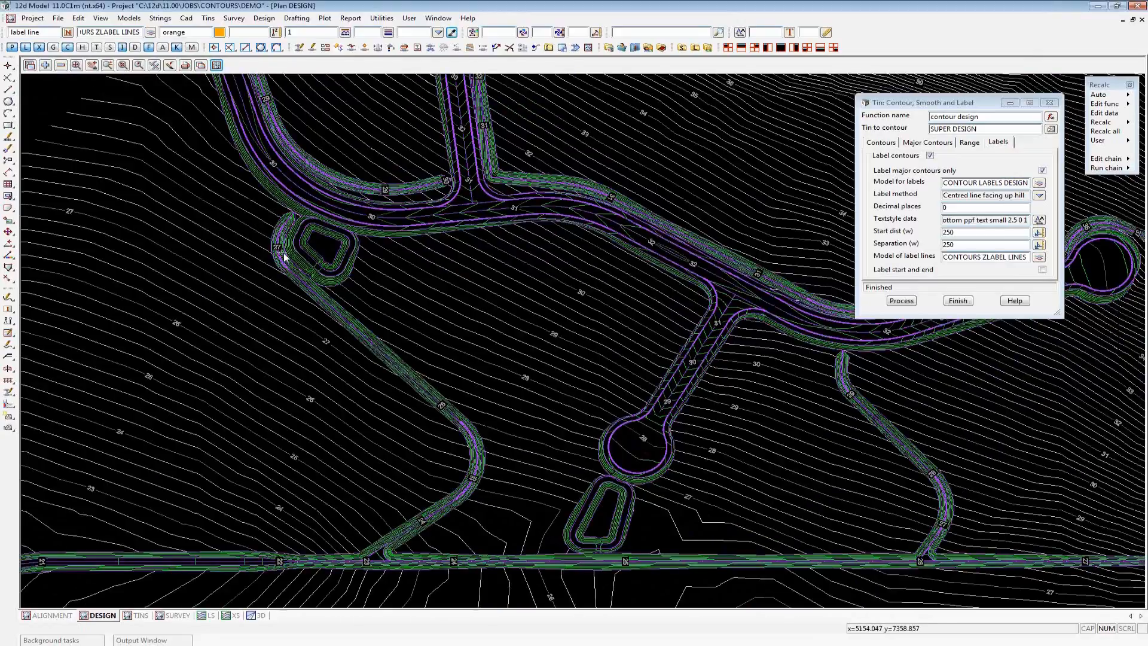
scroll(284, 257, "down", 1)
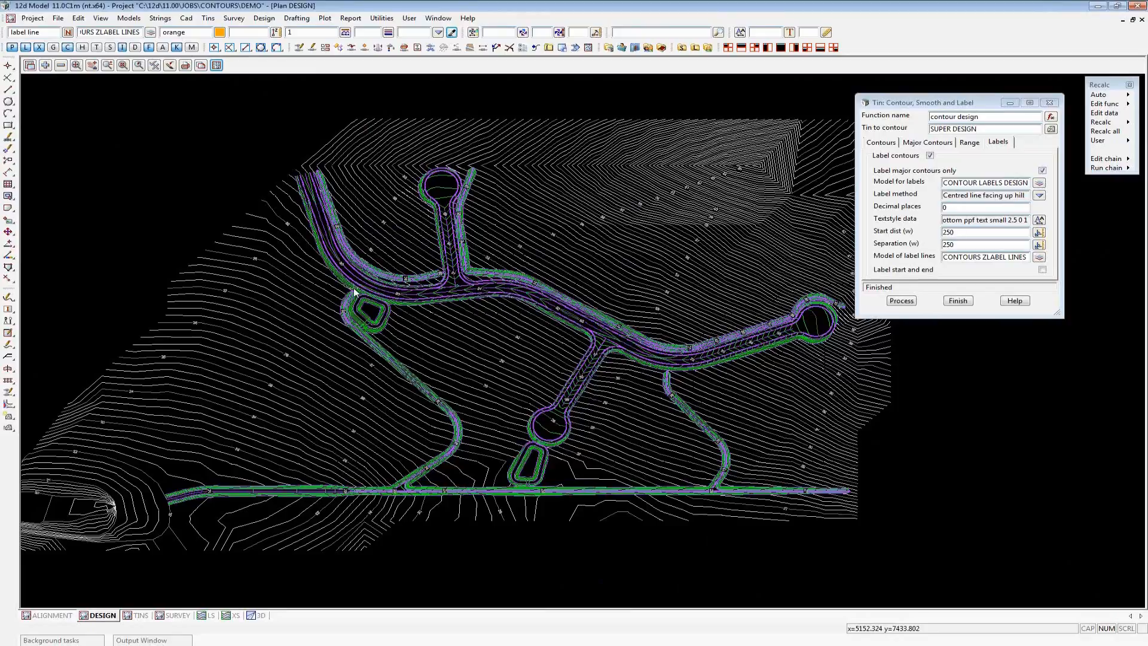
scroll(354, 288, "up", 1)
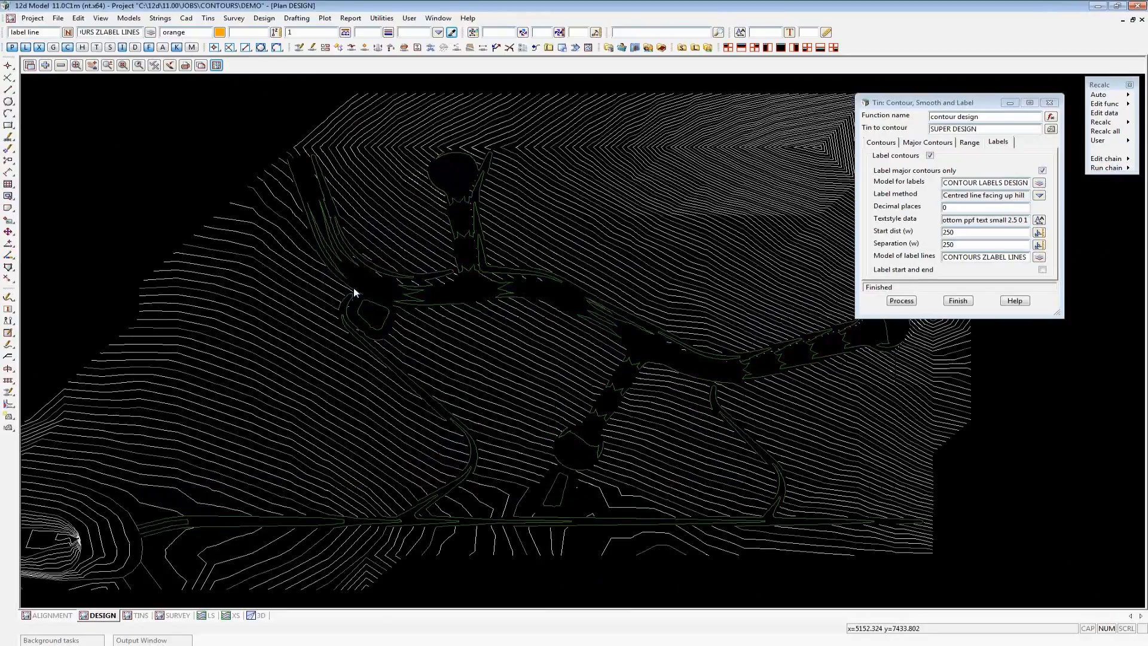
scroll(353, 288, "up", 3)
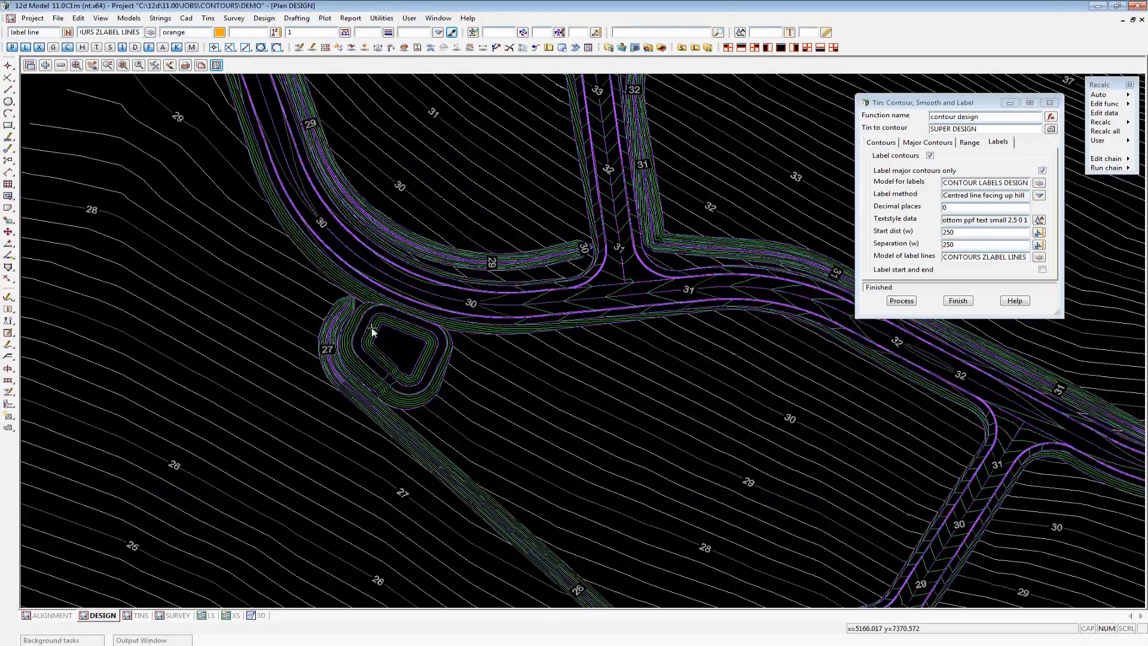
scroll(372, 331, "up", 1)
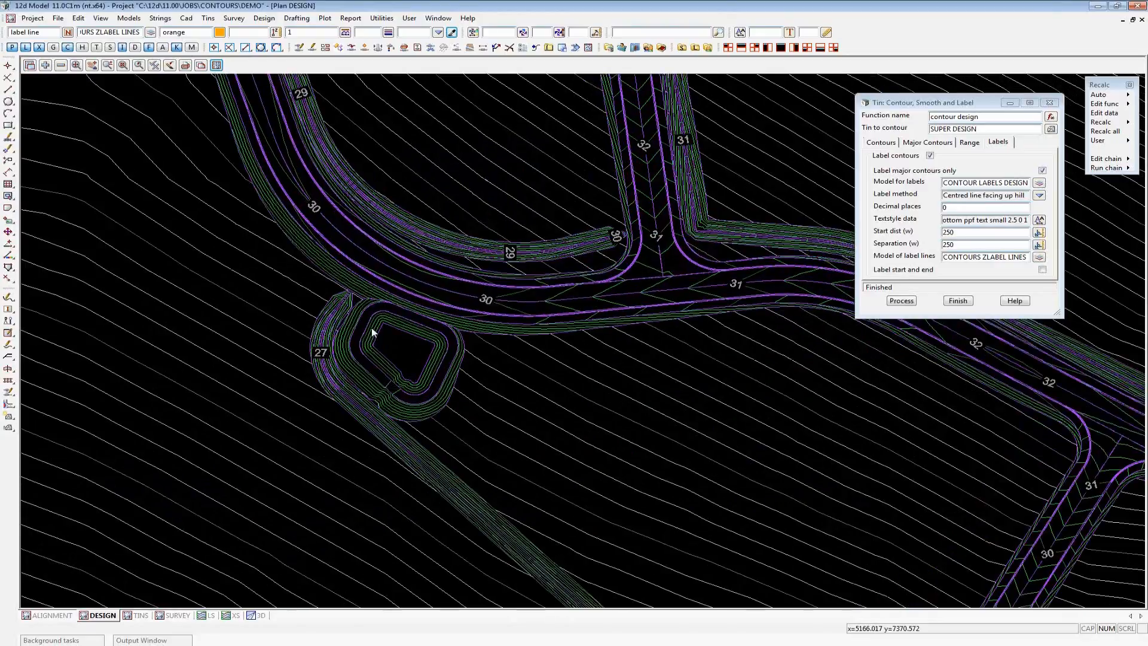
scroll(345, 278, "up", 1)
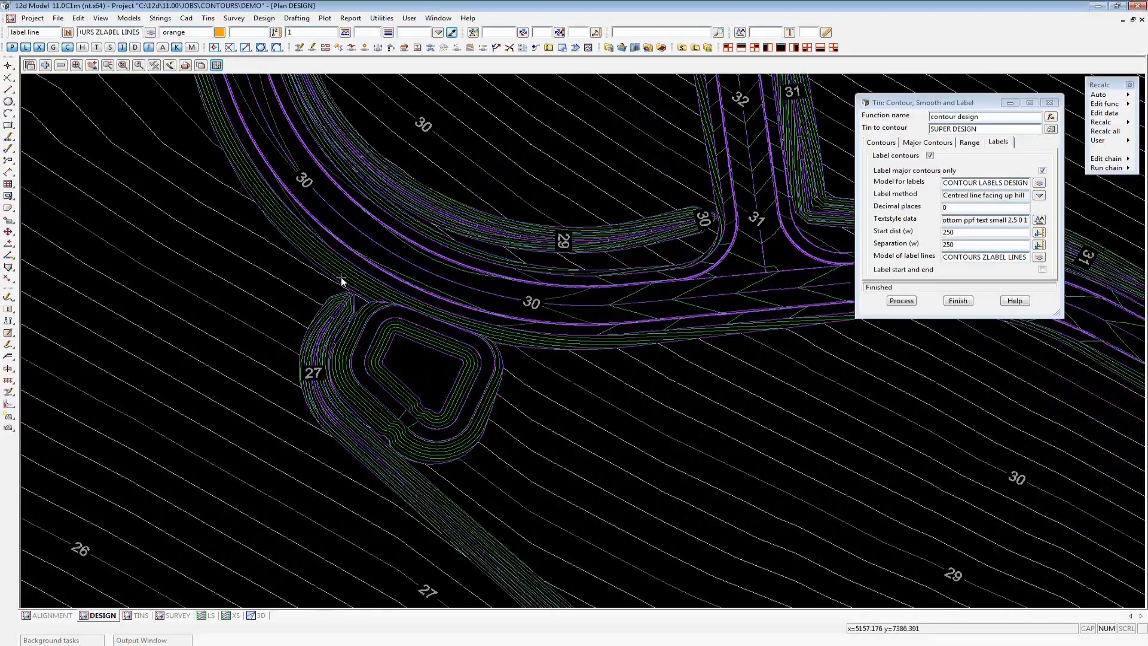
Add the TADPOLES model to the DESIGN view and inspect the batter symbols along the roads, basins and channels
left_click(46, 67)
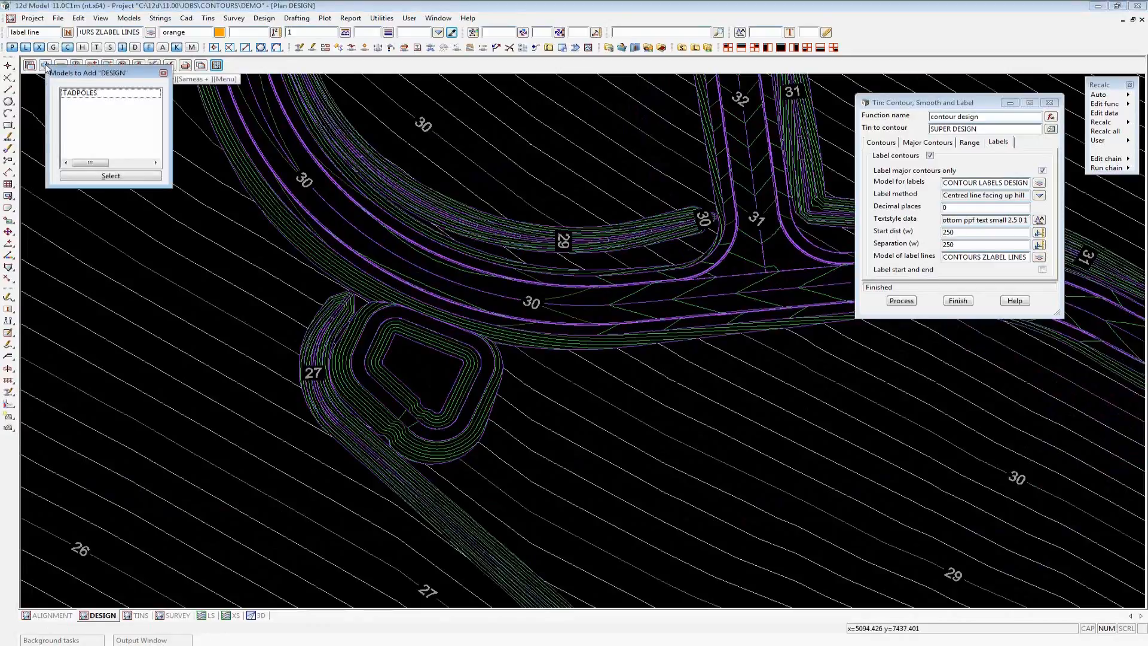
left_click(82, 94)
double_click(82, 94)
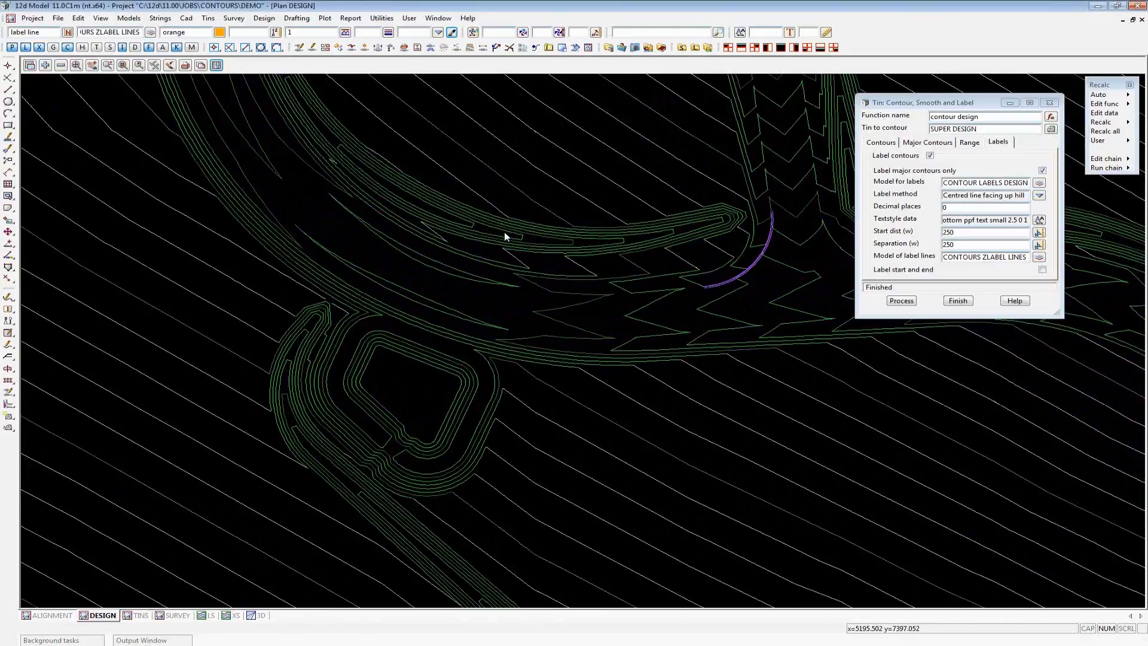
scroll(504, 231, "up", 1)
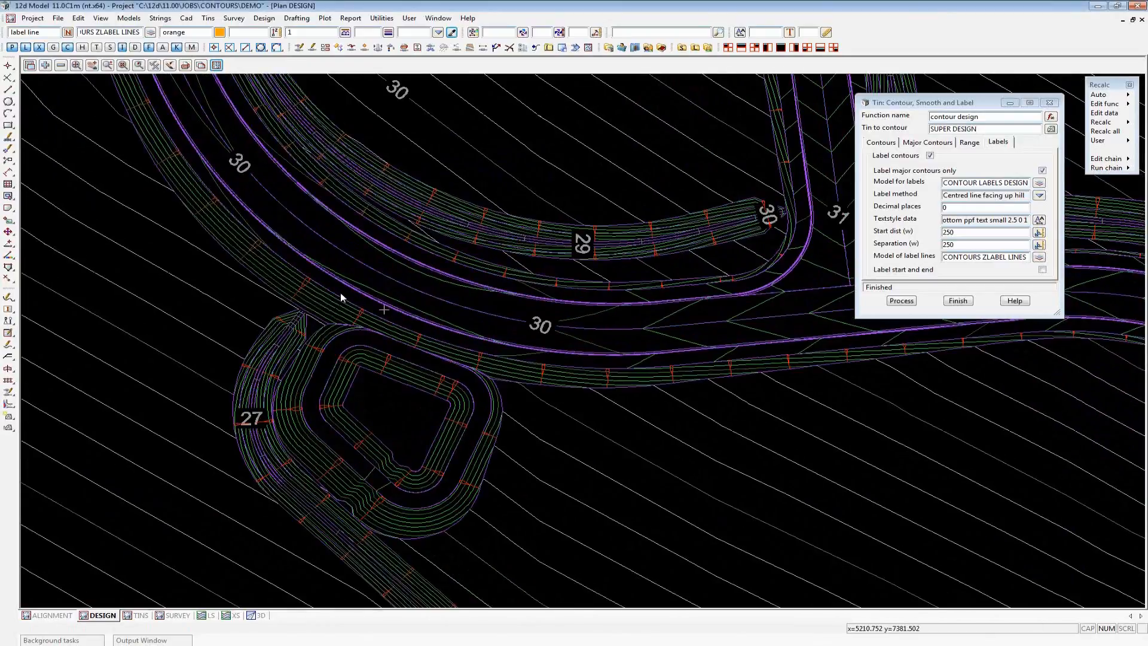
scroll(341, 297, "down", 1)
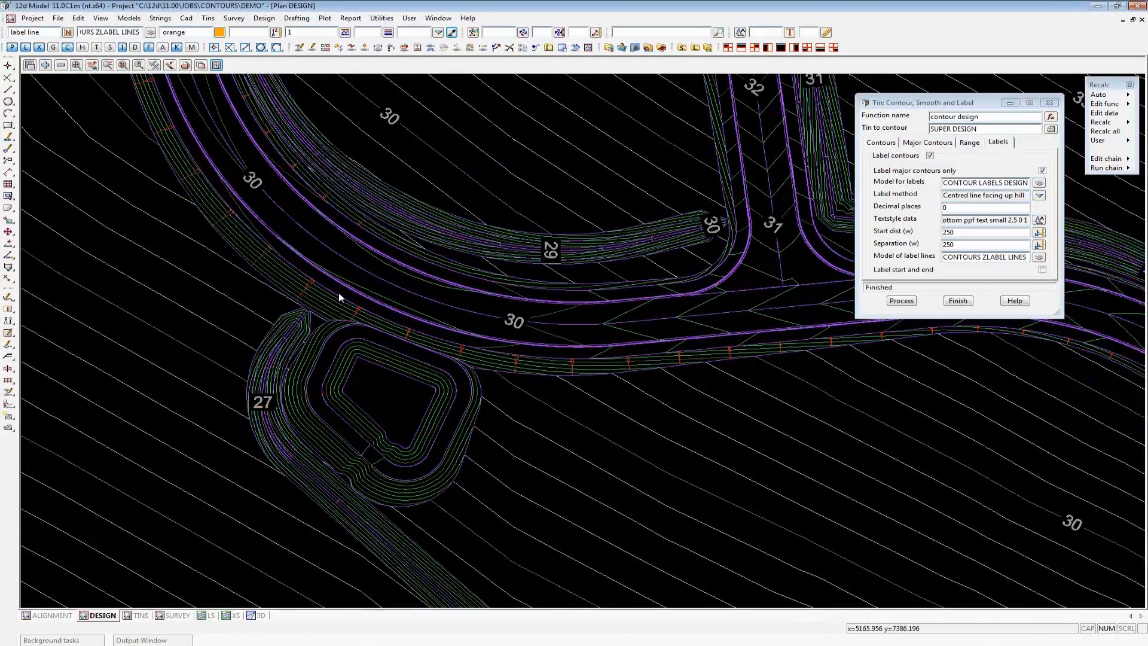
scroll(340, 298, "down", 1)
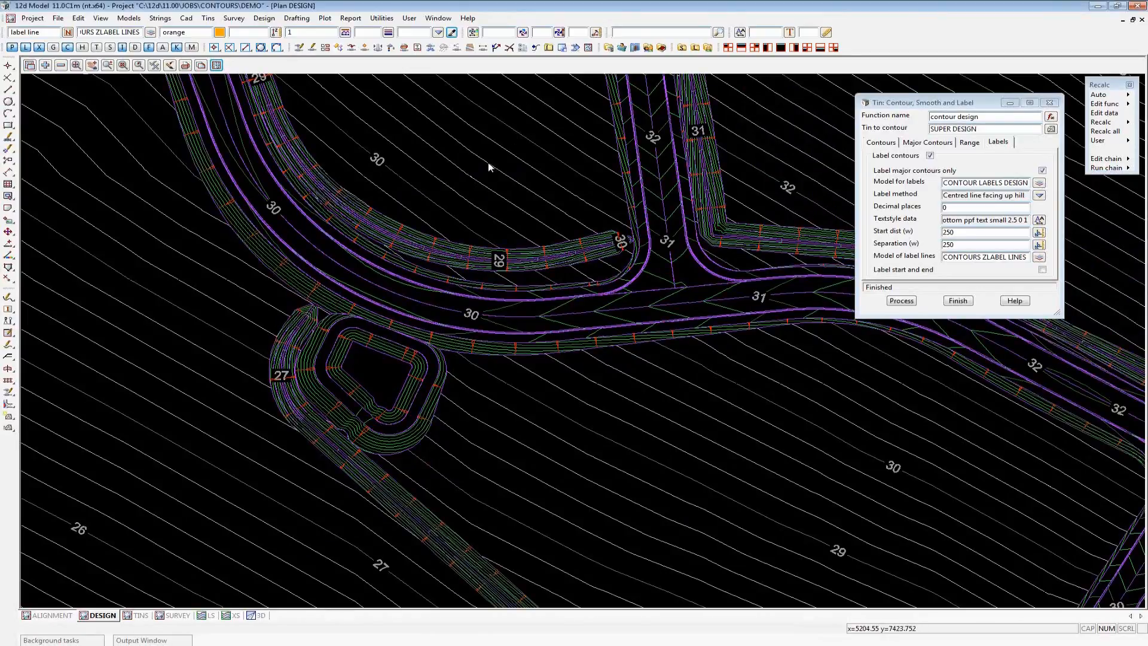
scroll(488, 163, "down", 1)
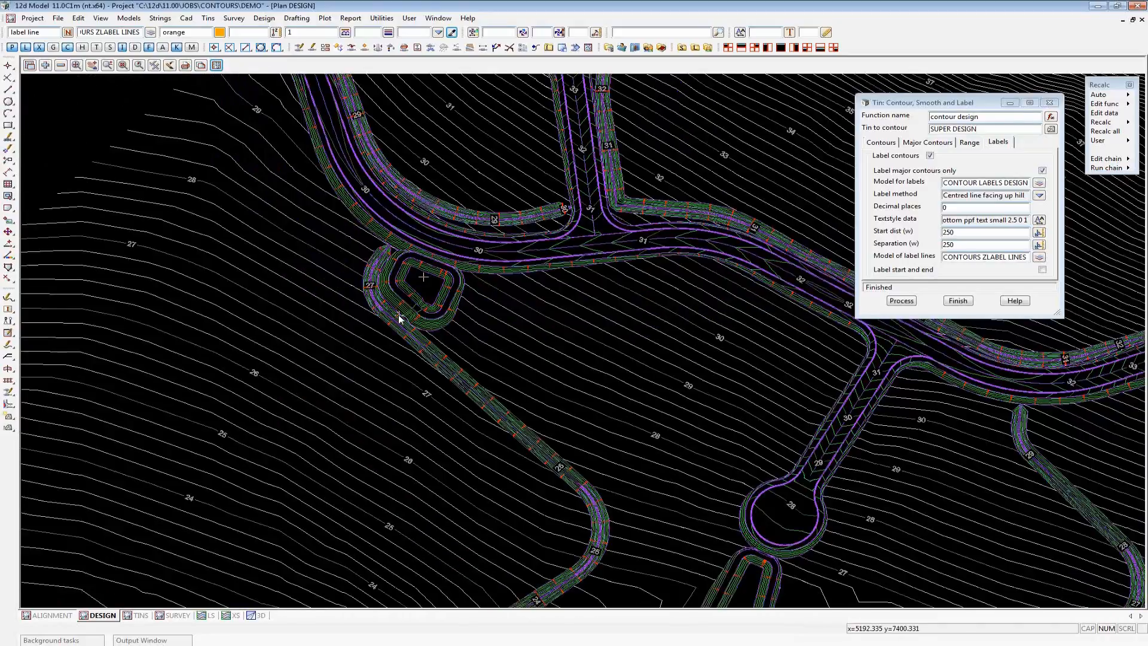
scroll(285, 322, "down", 1)
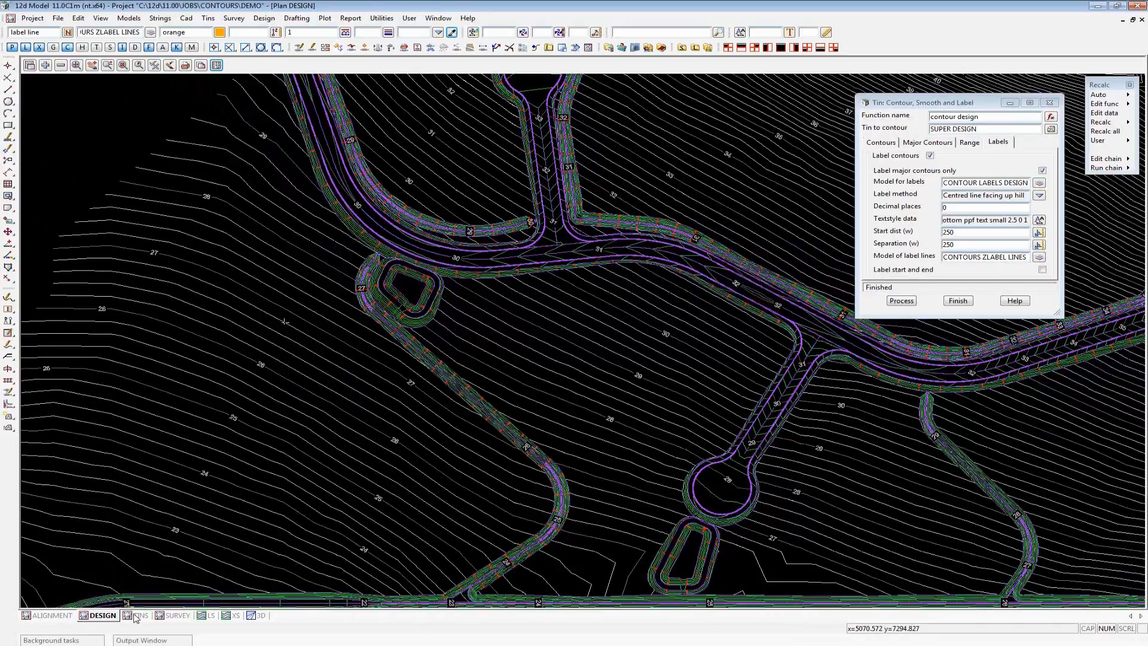
scroll(329, 410, "down", 1)
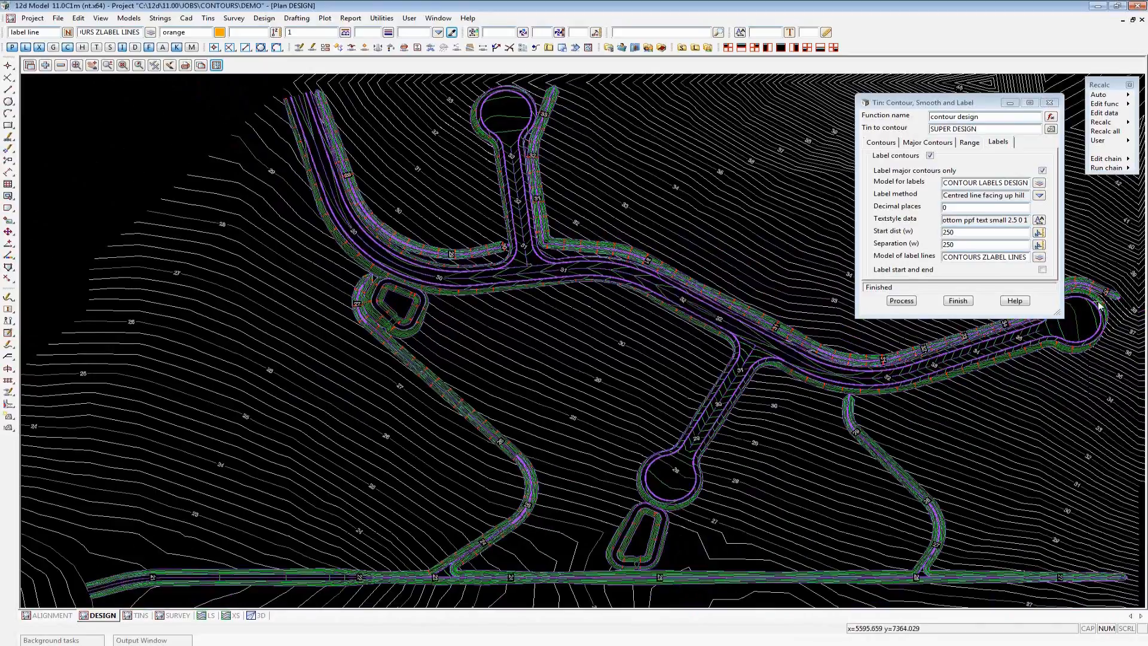
Close the contour design function and open the slope analysis from the saved layout Slope_Analysis_2_New.slx
left_click(959, 301)
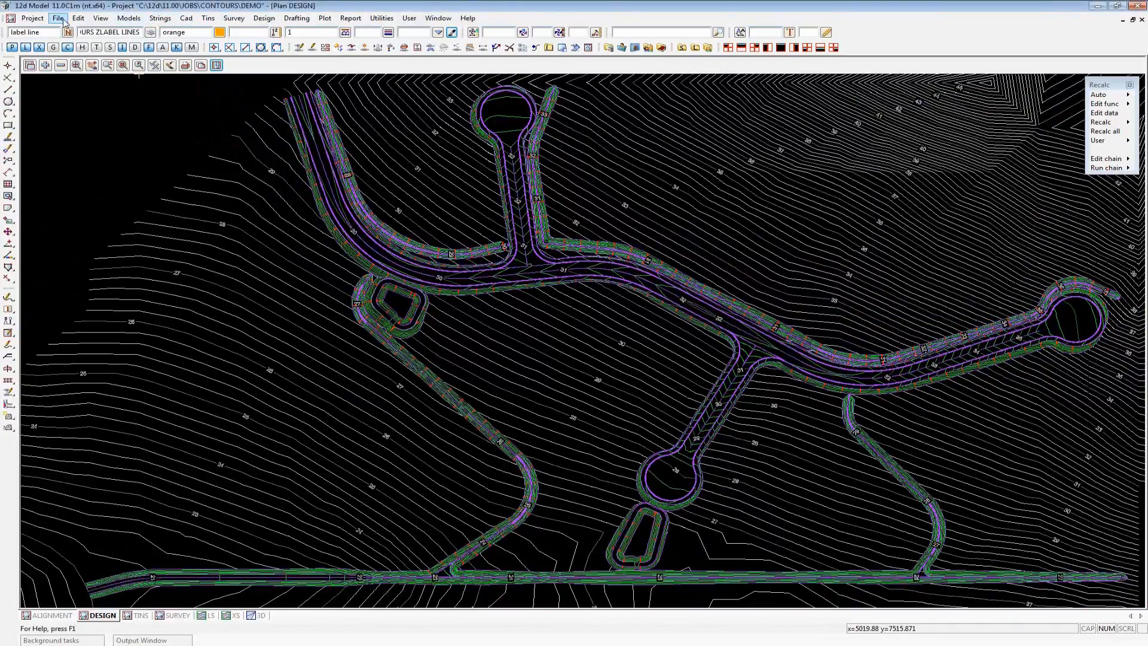
left_click(58, 19)
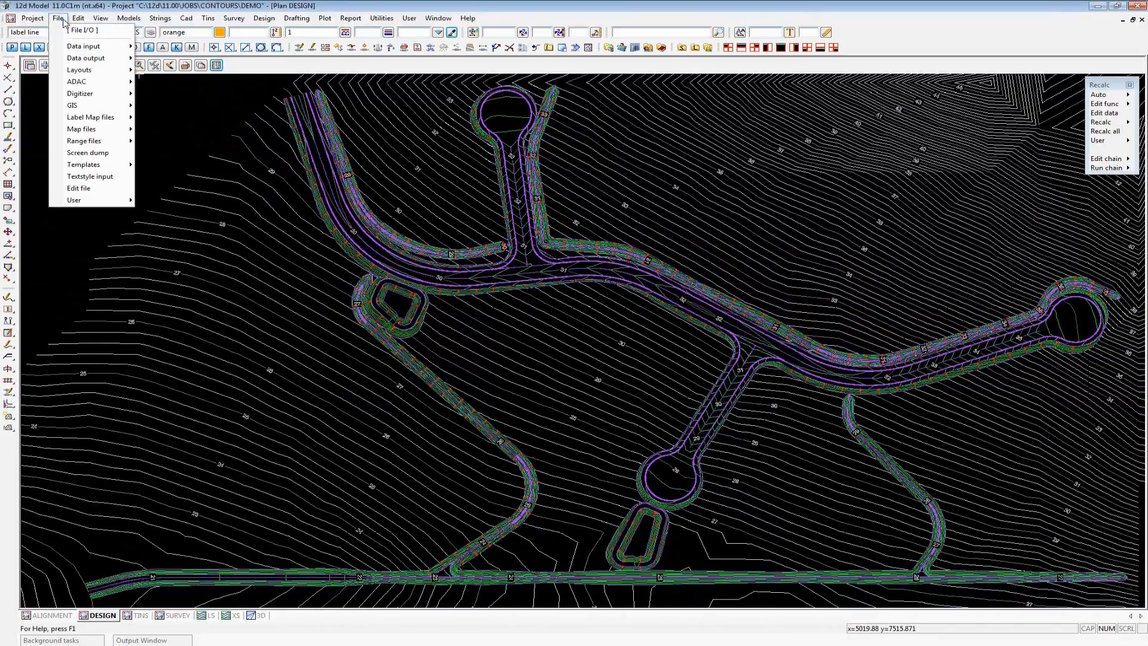
mouse_move(83, 71)
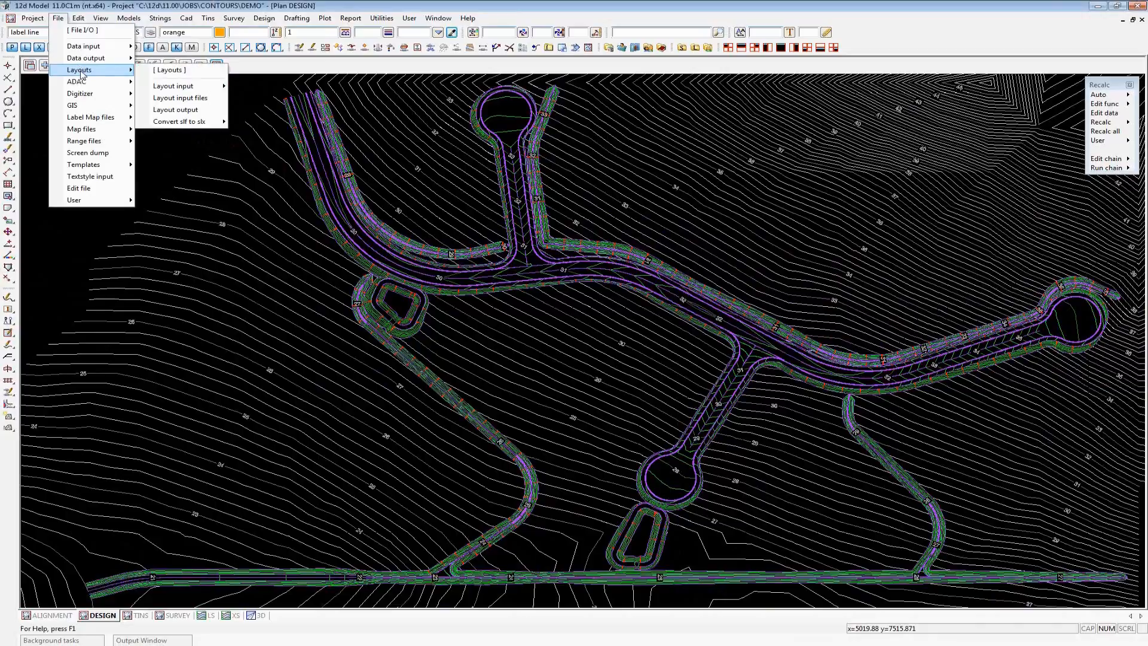
mouse_move(202, 89)
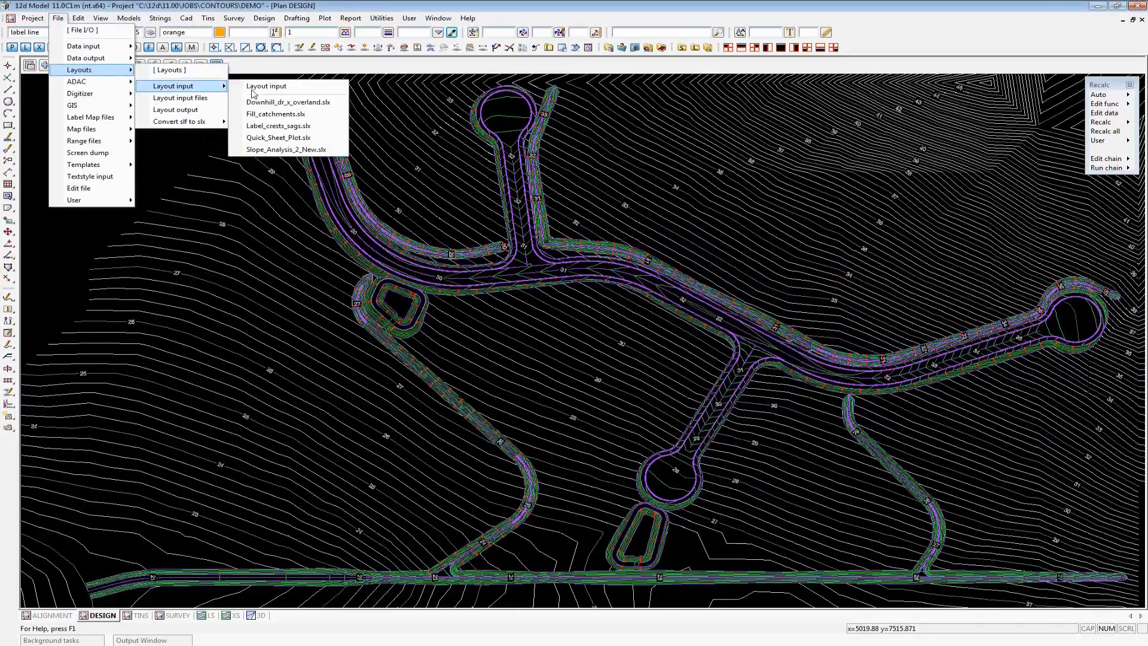
left_click(286, 150)
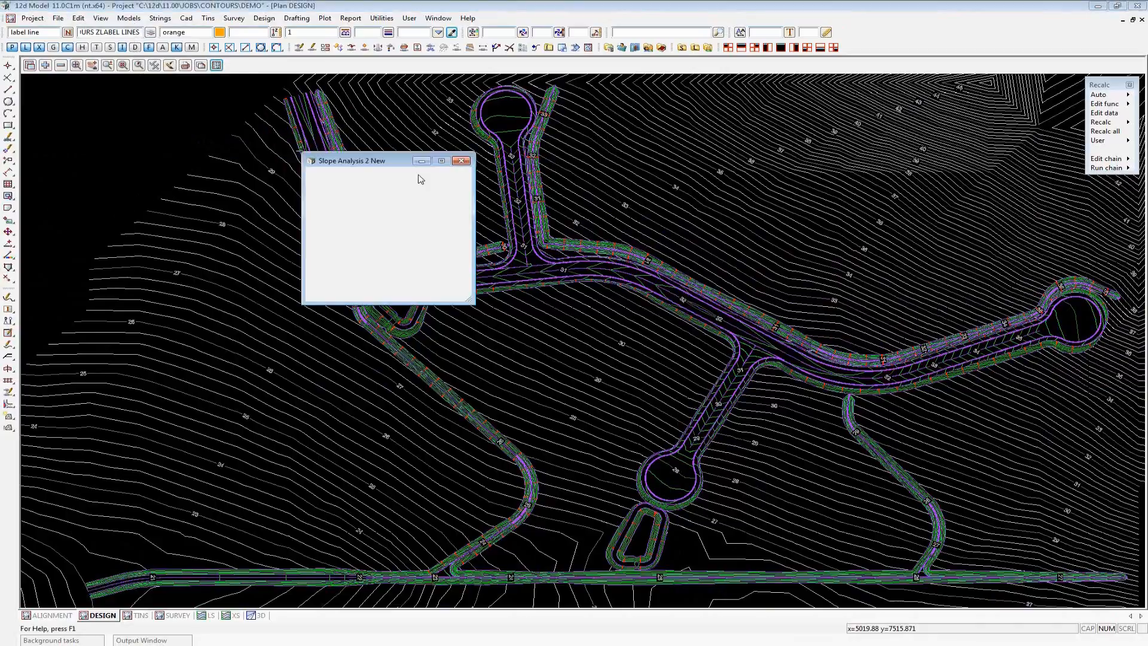
left_click_drag(528, 249, 586, 213)
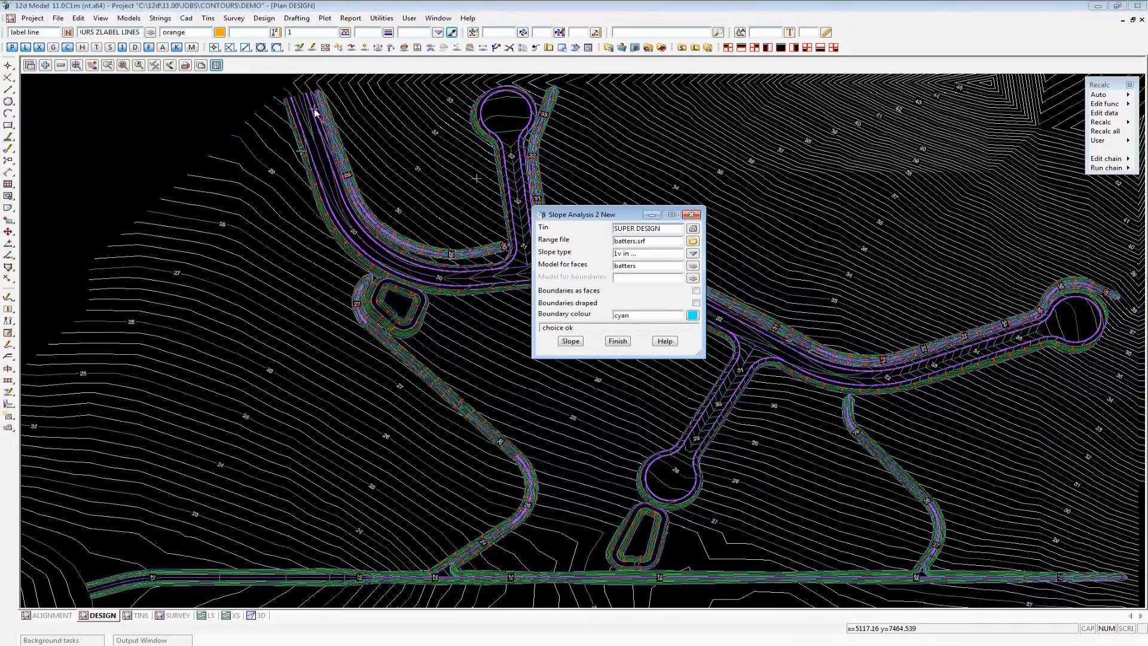
Locate the Slope analysis 2 (new) command among the tin slope analysis tools
left_click(207, 18)
mouse_move(254, 178)
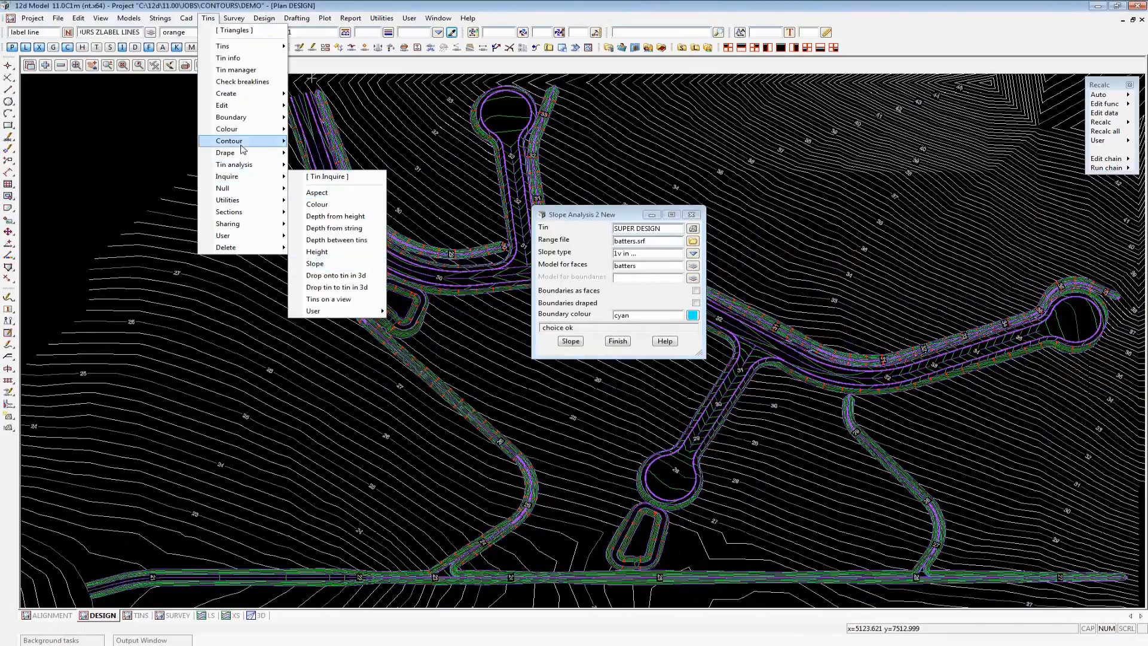
mouse_move(321, 197)
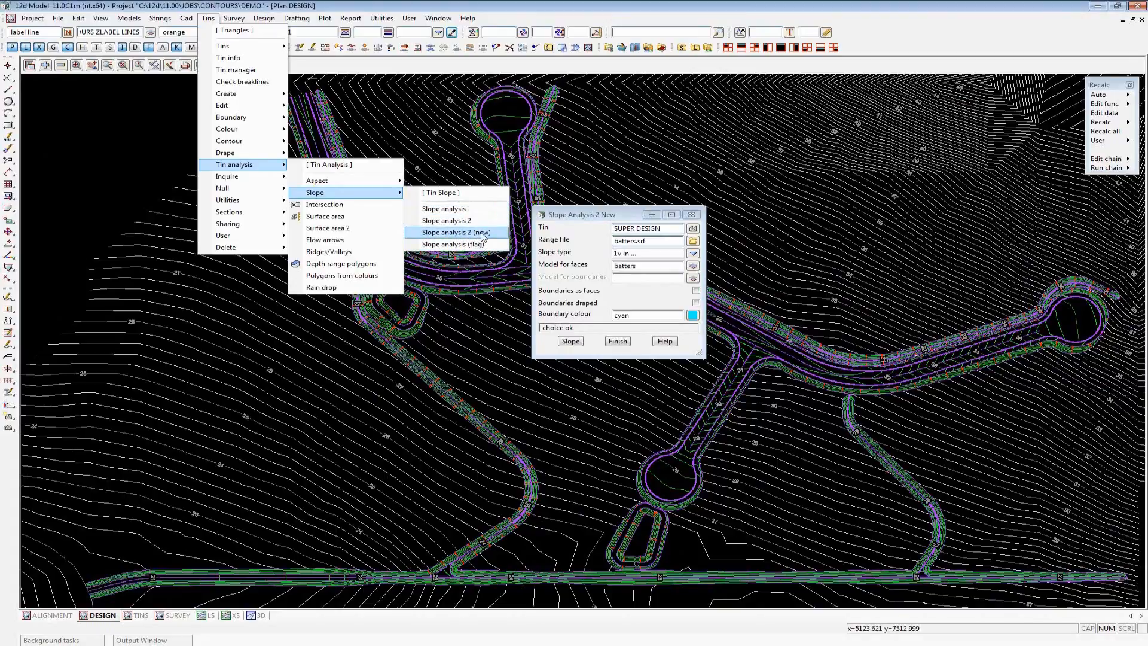
Open the range file batters.srf from the slope analysis, examine its slope range, colour and comment, and close it
left_click(567, 215)
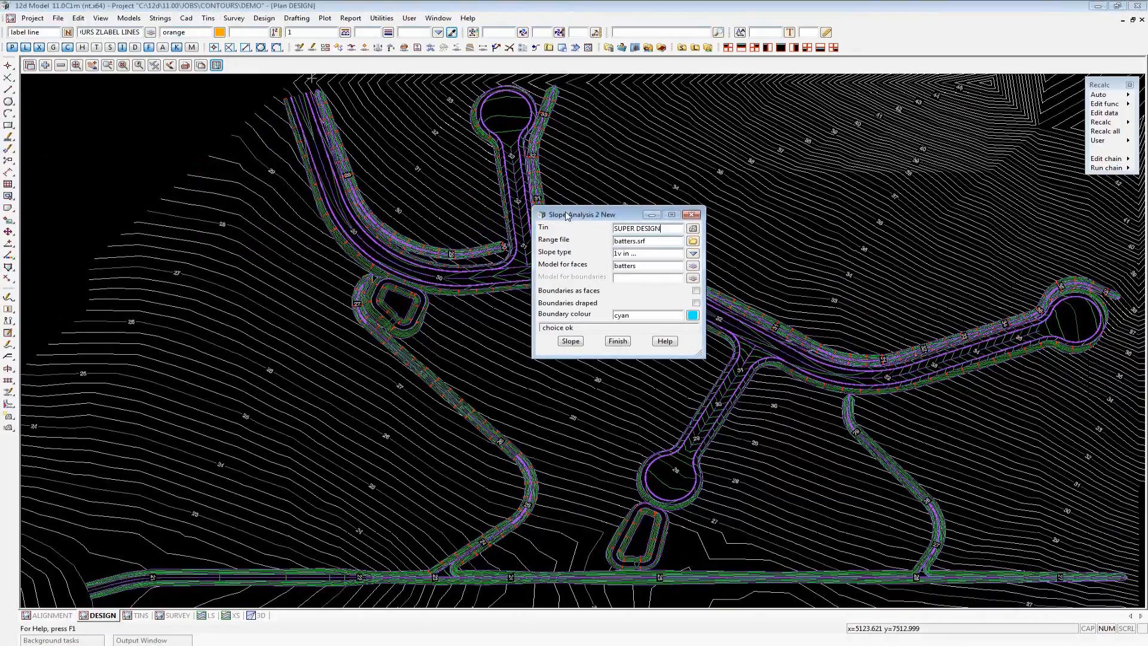
left_click_drag(585, 218, 117, 154)
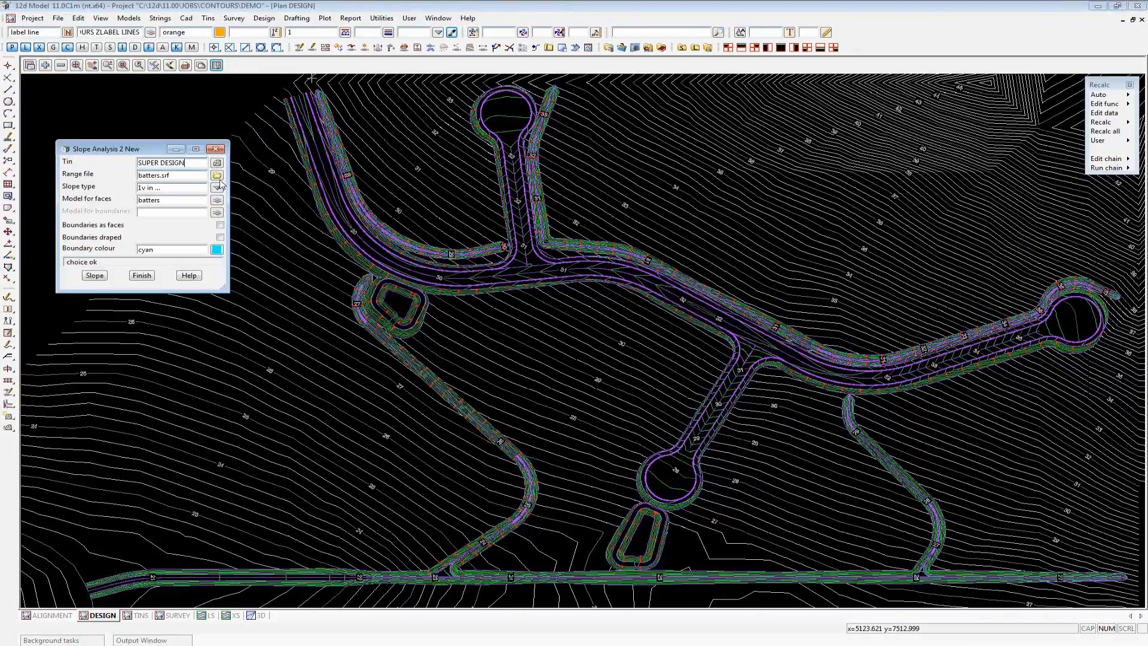
left_click(217, 176)
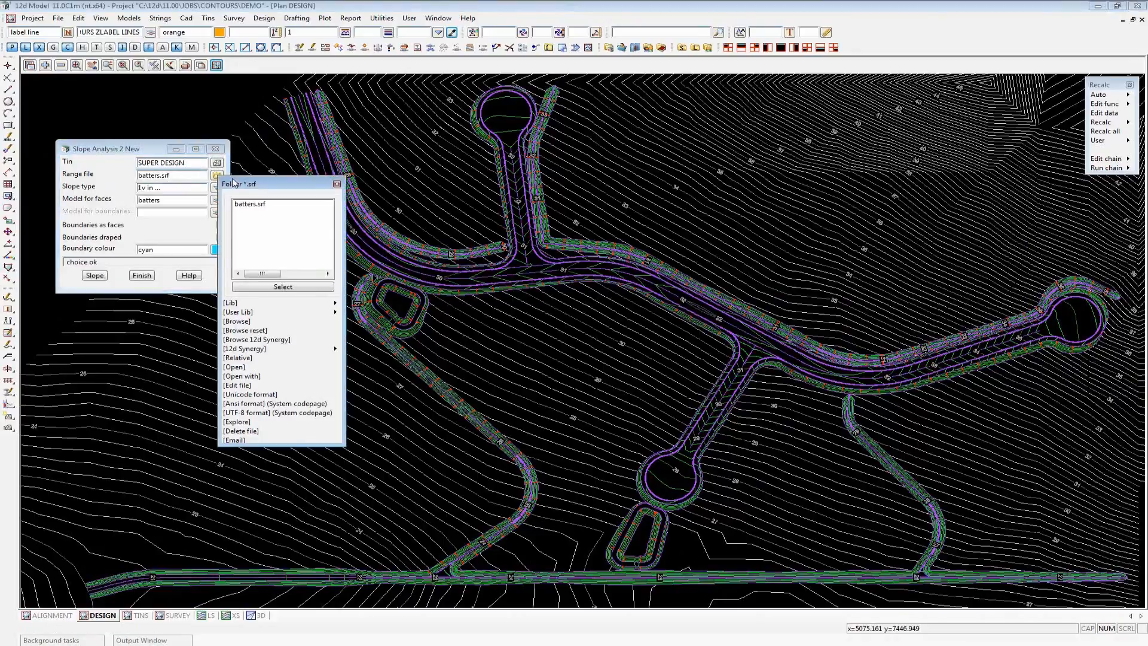
left_click(237, 365)
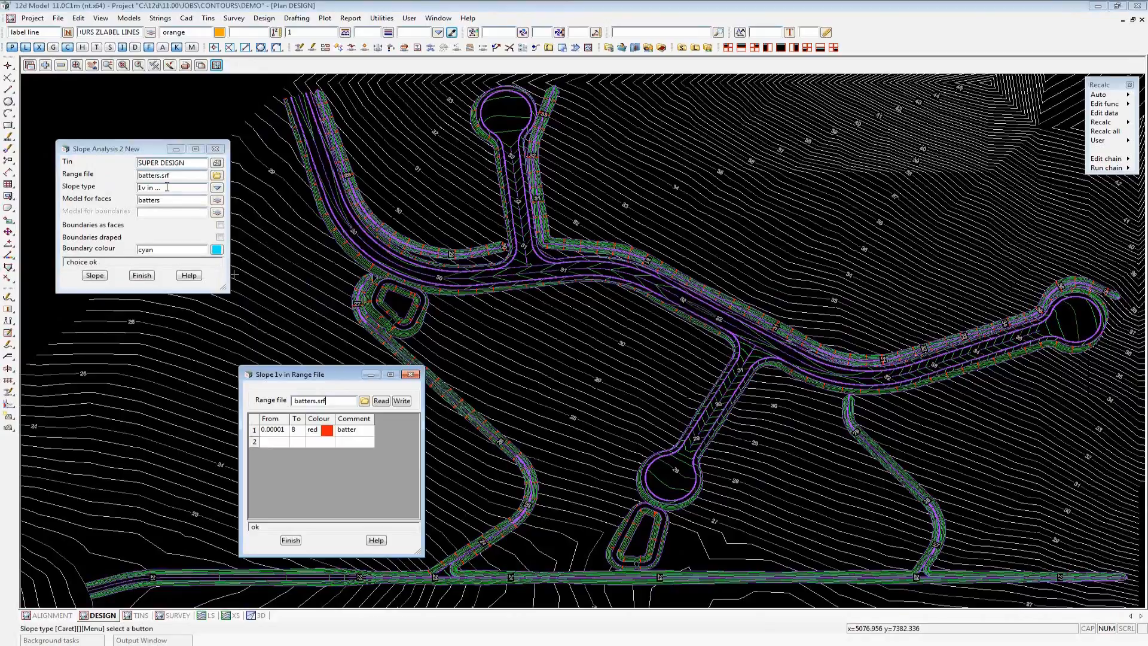
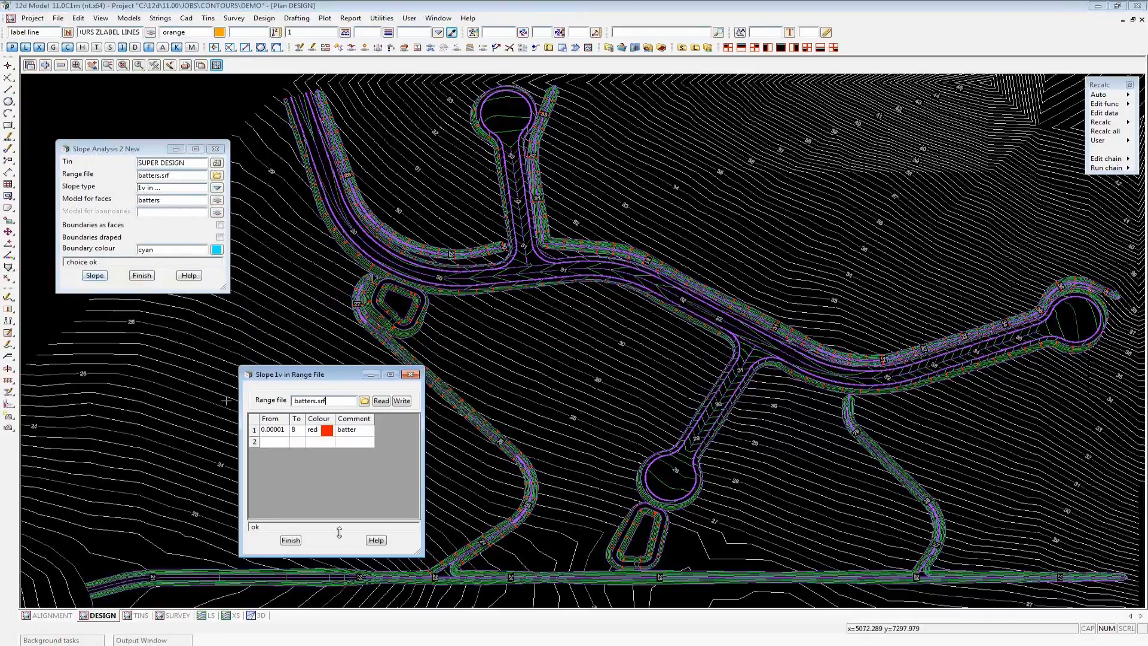
left_click(290, 541)
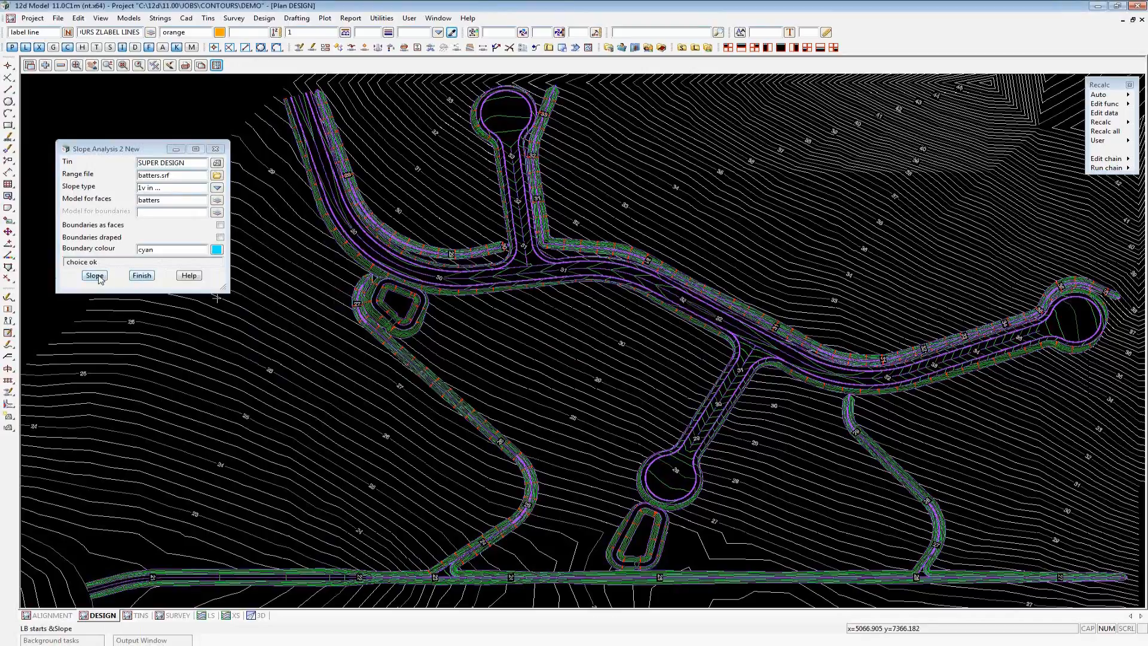
Close the slope analysis function and inspect the batter slope faces in the TINS view along the roads and basin
left_click(143, 618)
left_click(61, 65)
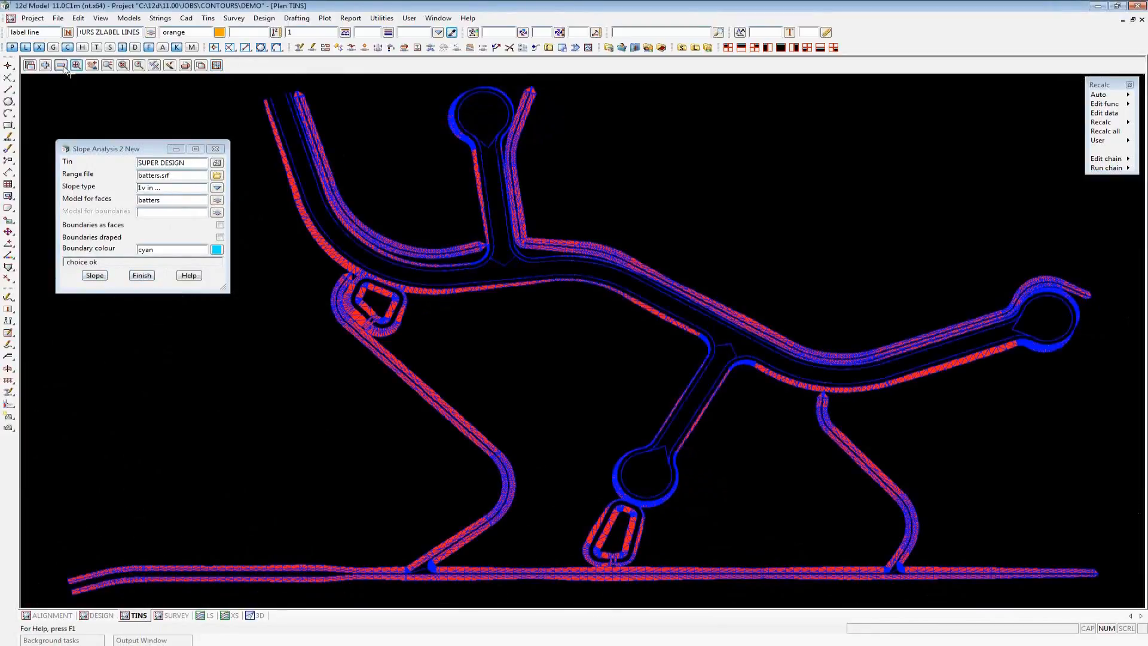
left_click(216, 150)
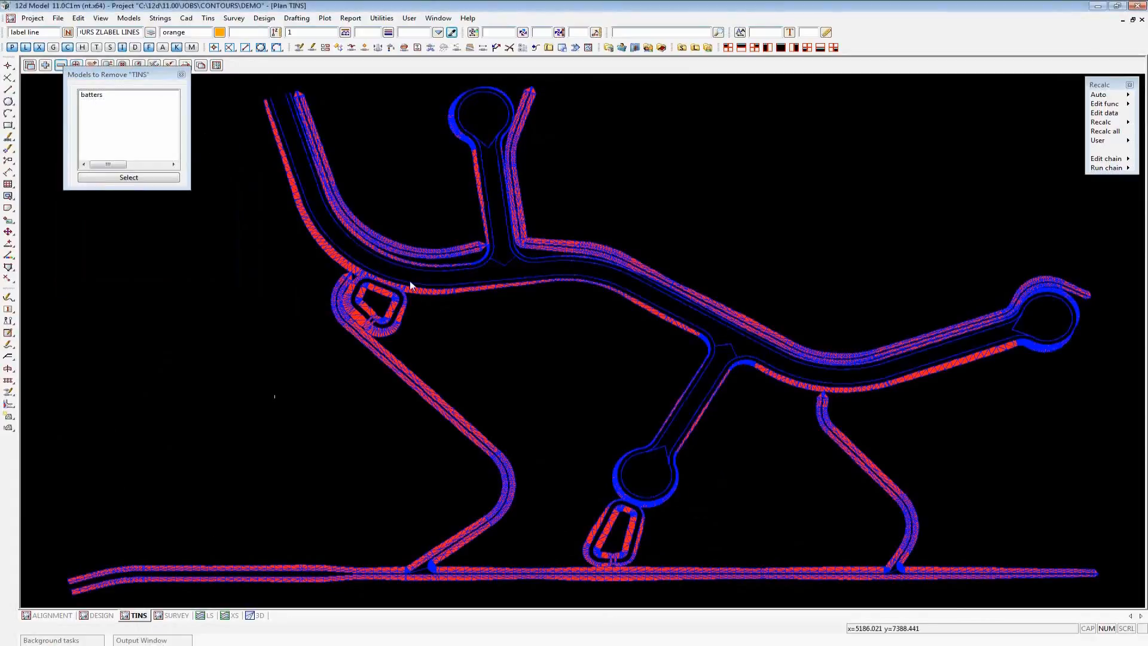
scroll(416, 284, "up", 3)
scroll(446, 299, "up", 5)
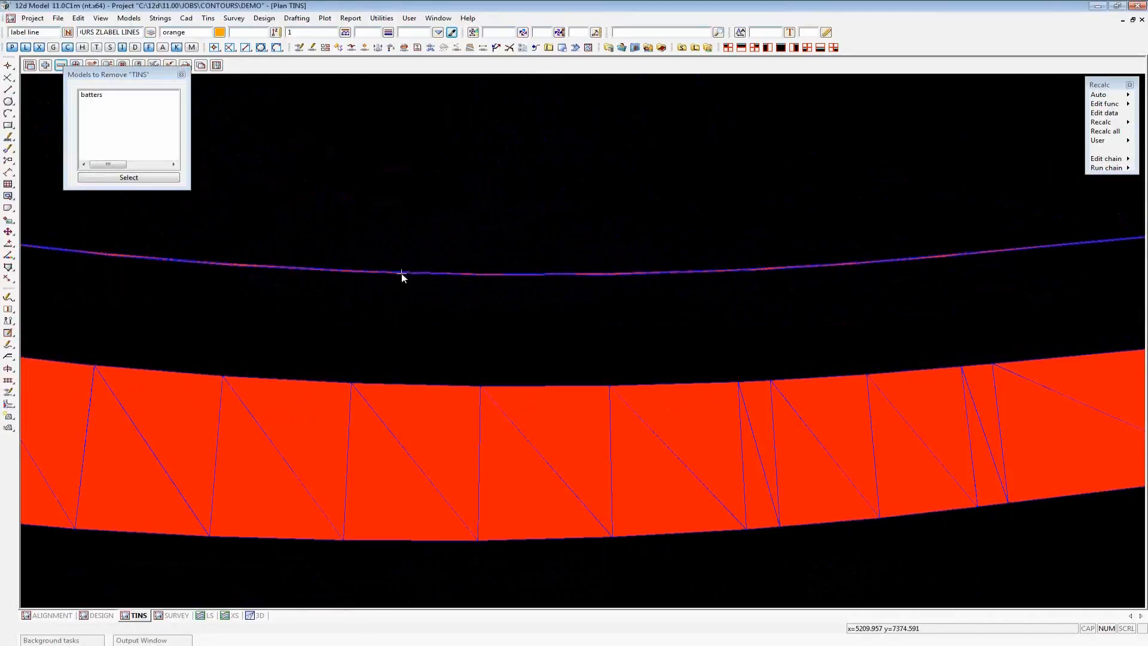
scroll(401, 272, "up", 3)
scroll(400, 271, "down", 5)
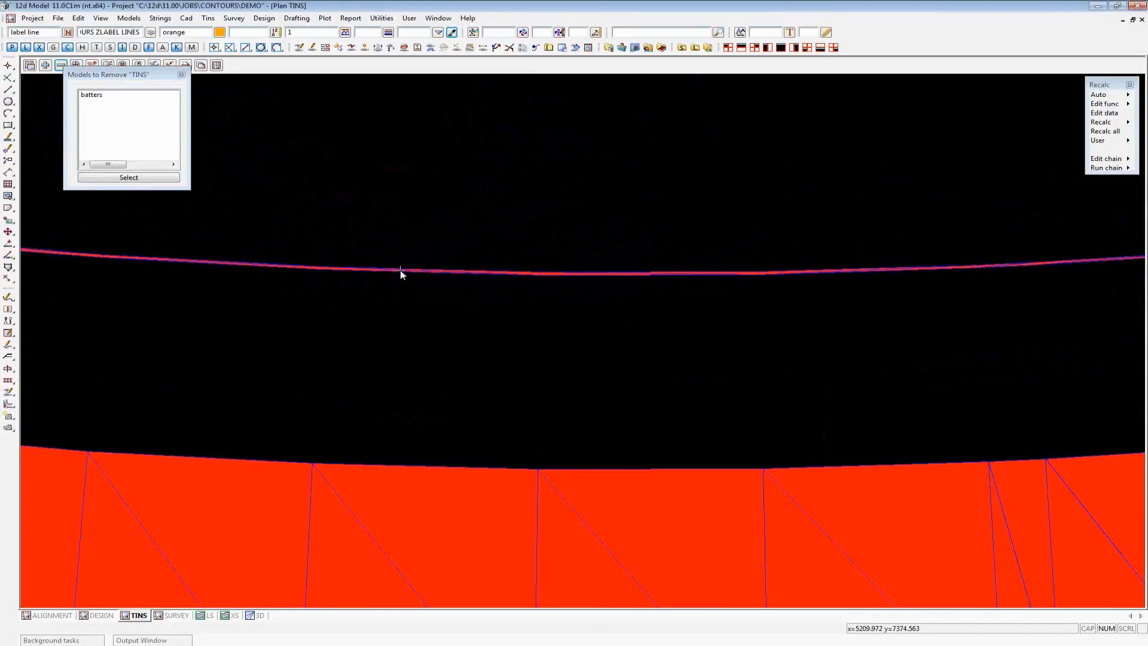
scroll(427, 265, "down", 4)
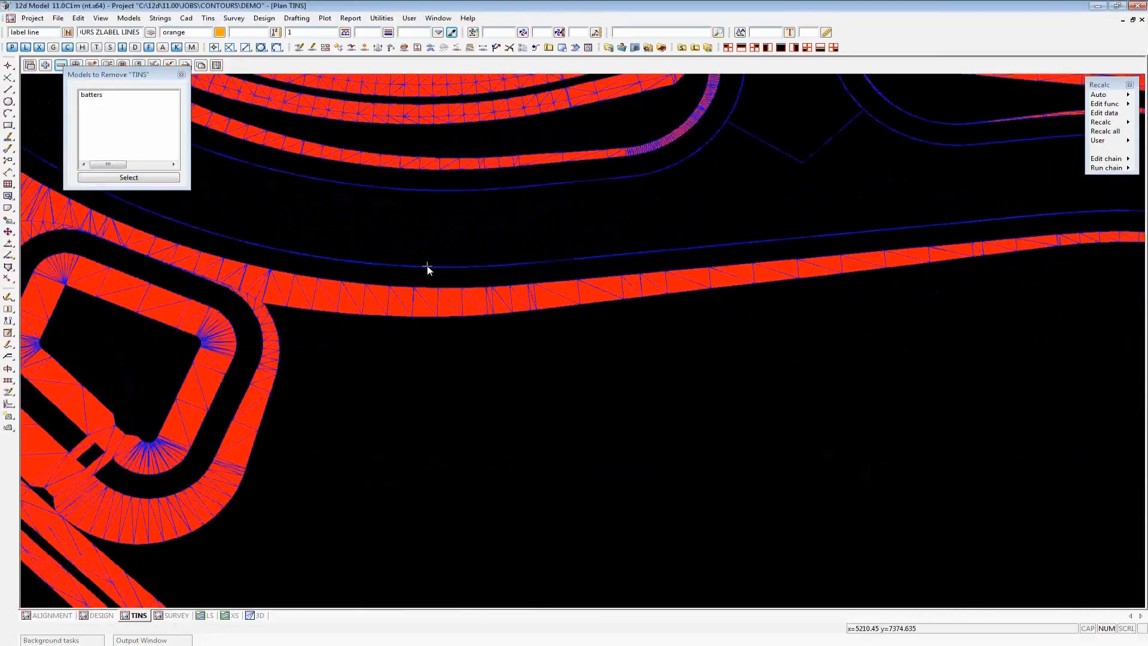
scroll(309, 276, "down", 3)
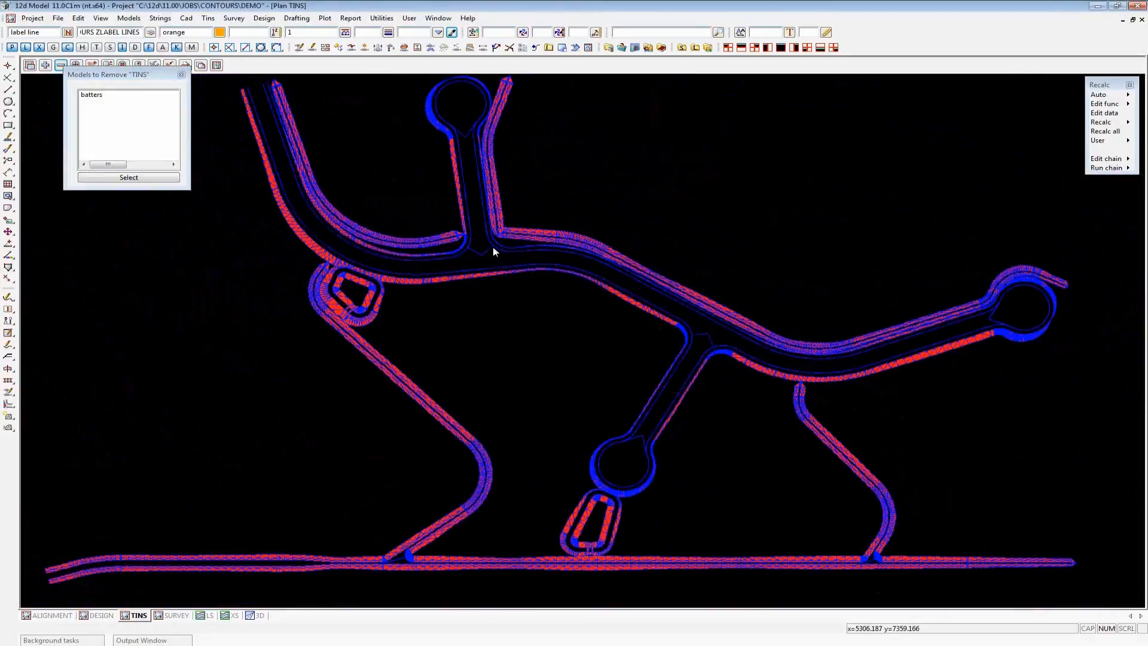
Review the general, data and nulling settings of the BATTERS tin in Retriangulate Tin and close it without retriangulating
left_click(208, 18)
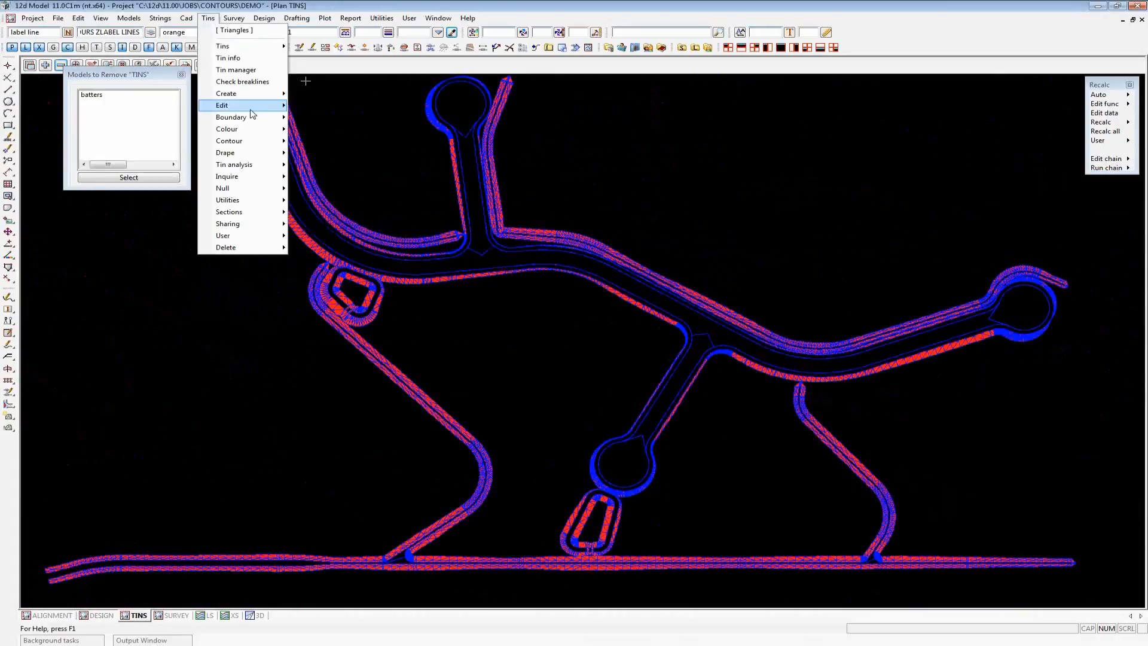
mouse_move(250, 107)
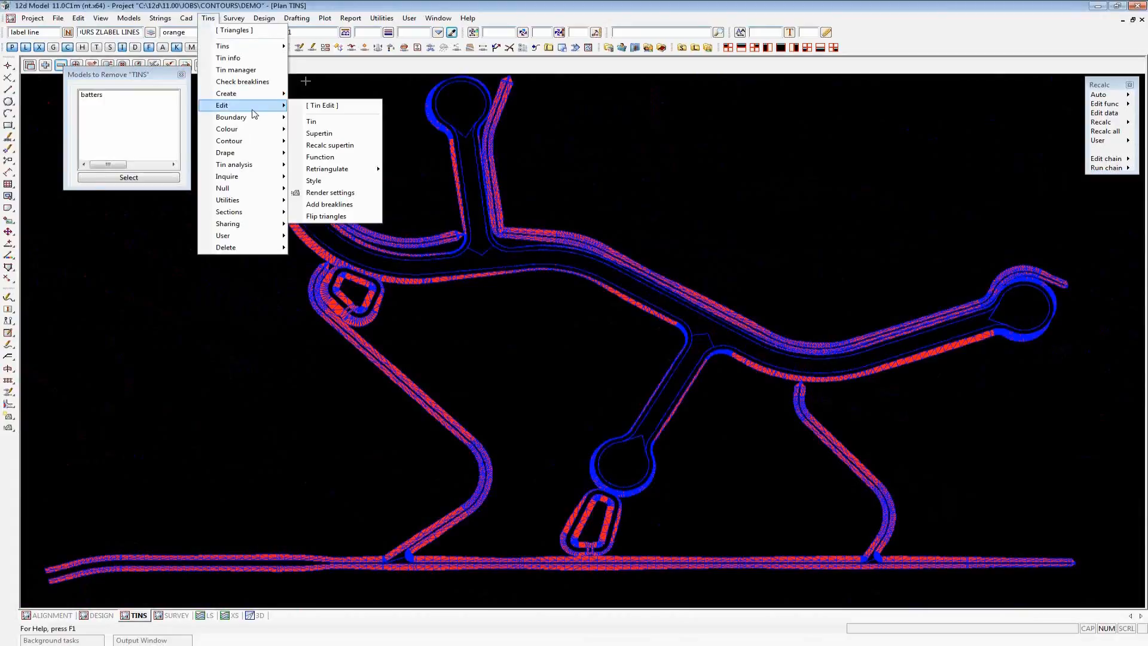
left_click(345, 122)
left_click(519, 159)
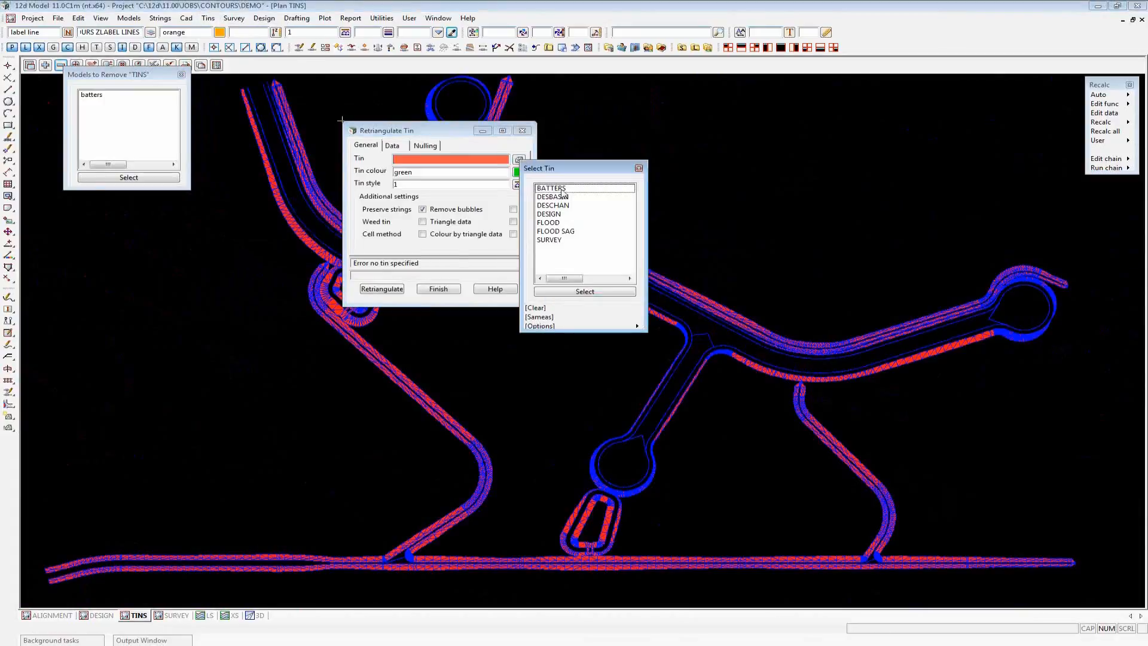
double_click(562, 190)
left_click(392, 145)
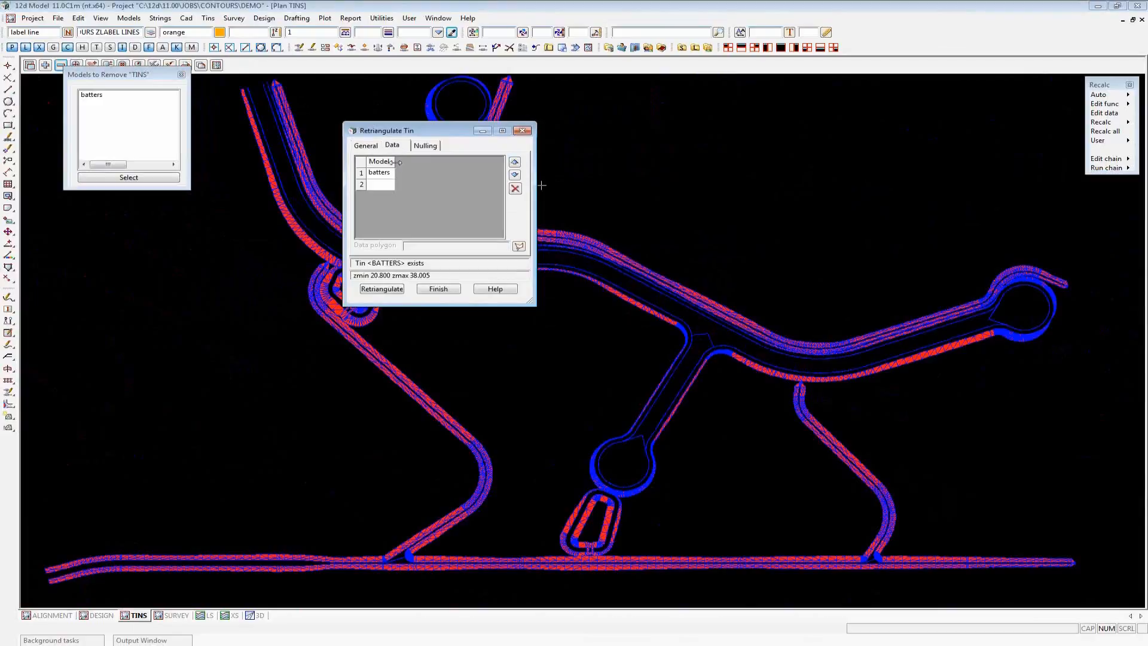
left_click(367, 147)
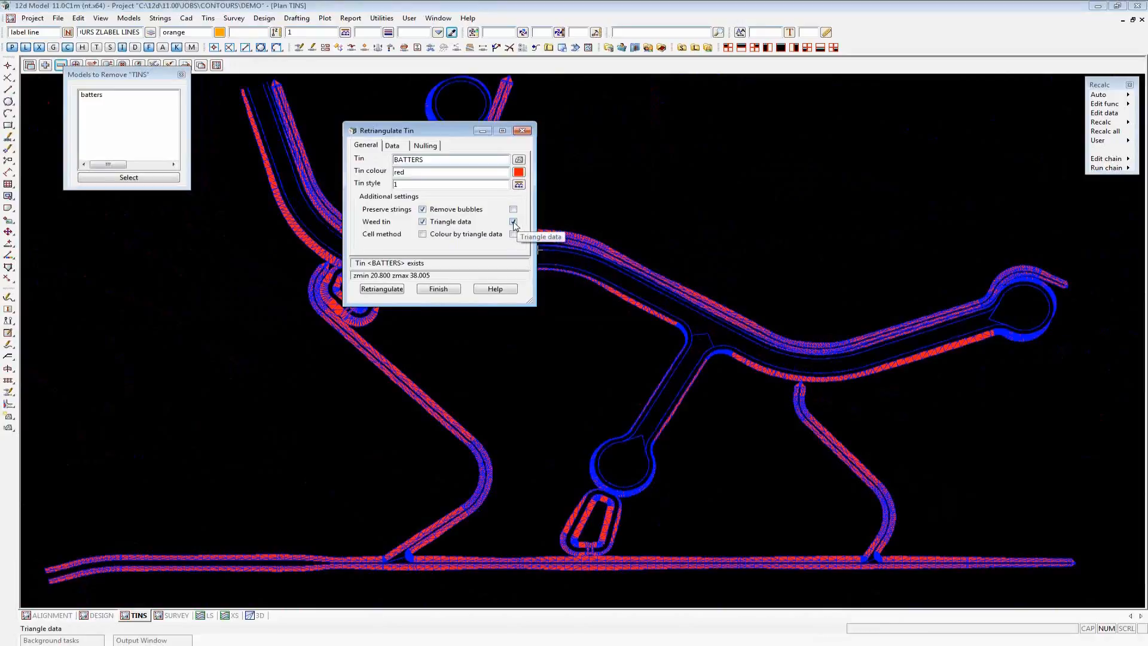
left_click(432, 148)
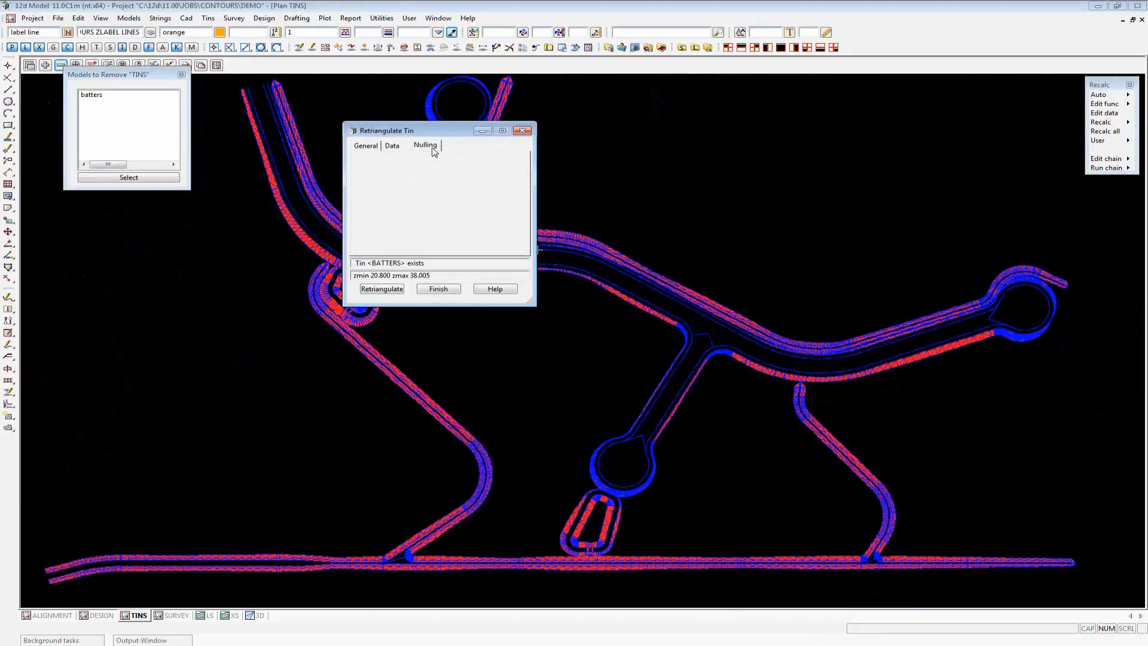
left_click(395, 146)
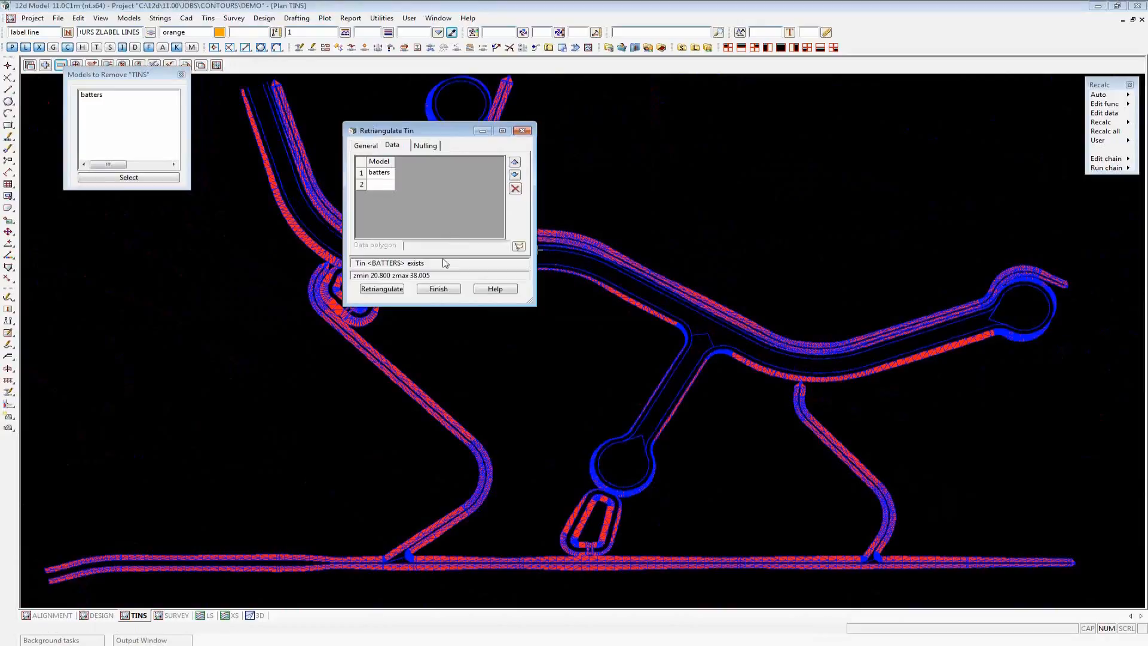
left_click(439, 290)
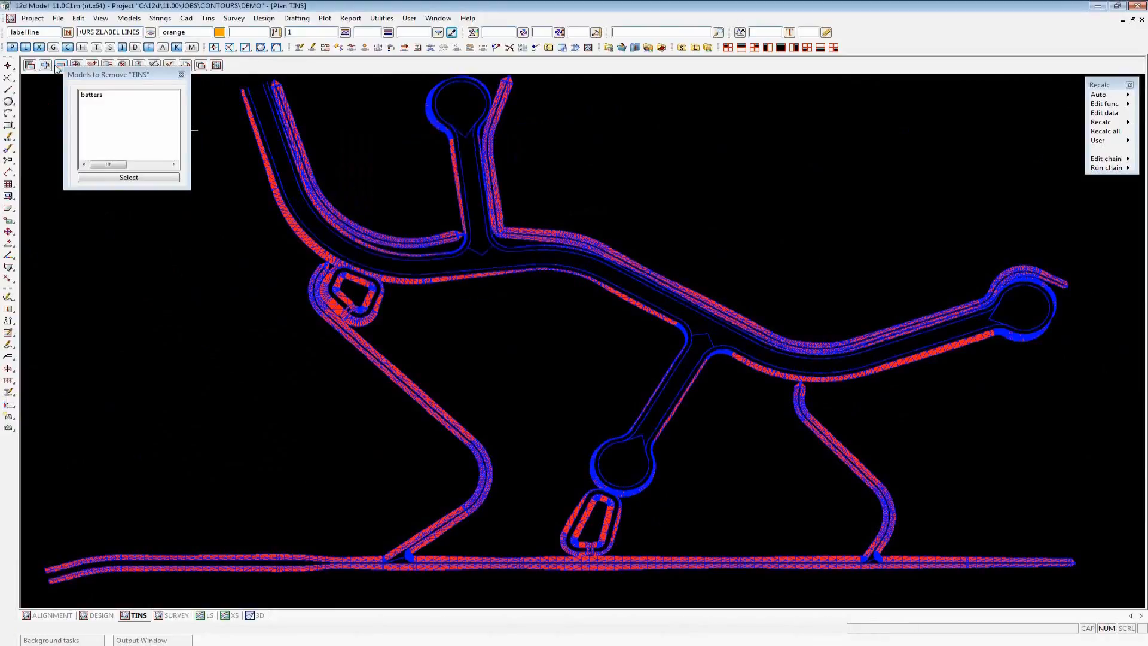
Replace the batters model with the BATTERS tin in the TINS view and inspect its triangles
left_click(92, 97)
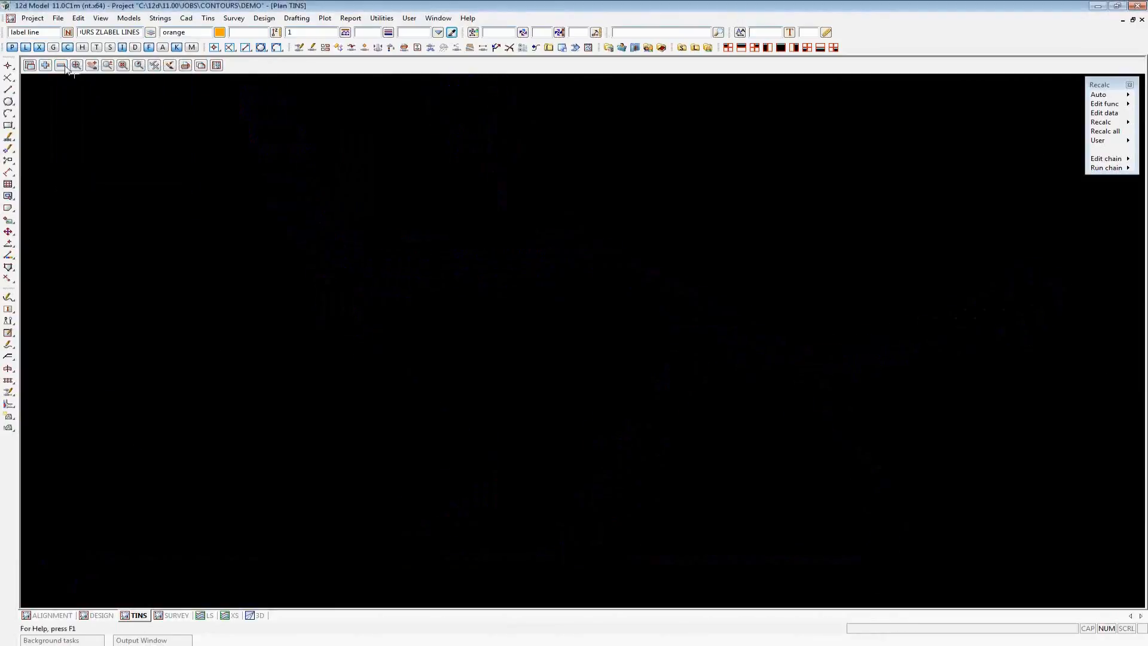
left_click(45, 64)
left_click(82, 94)
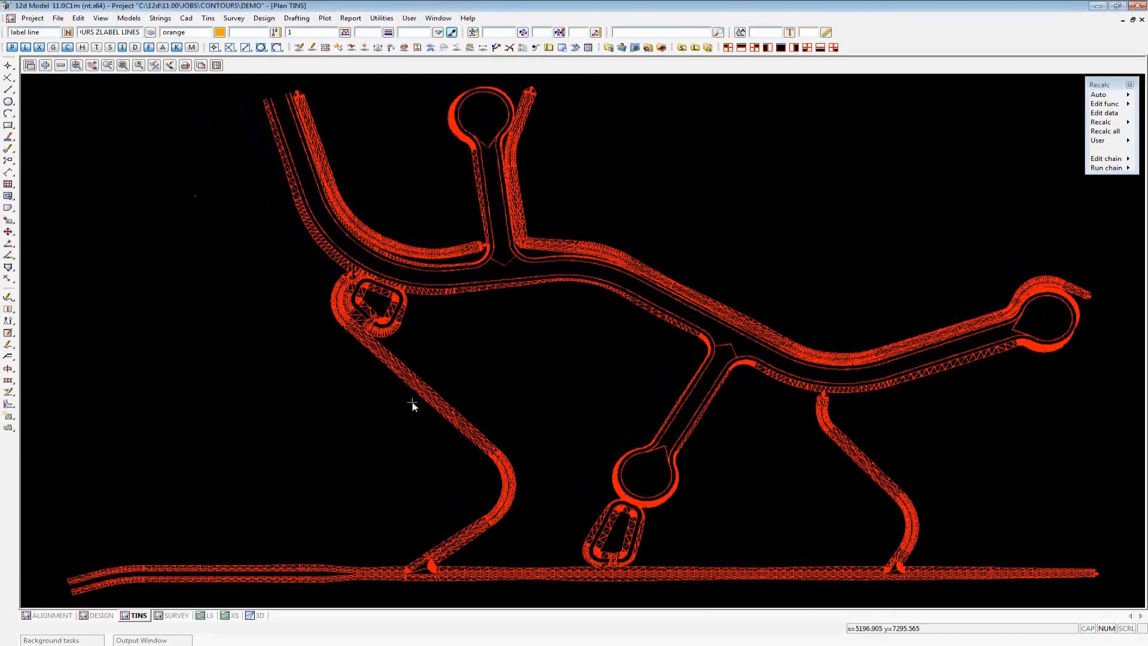
scroll(470, 594, "up", 5)
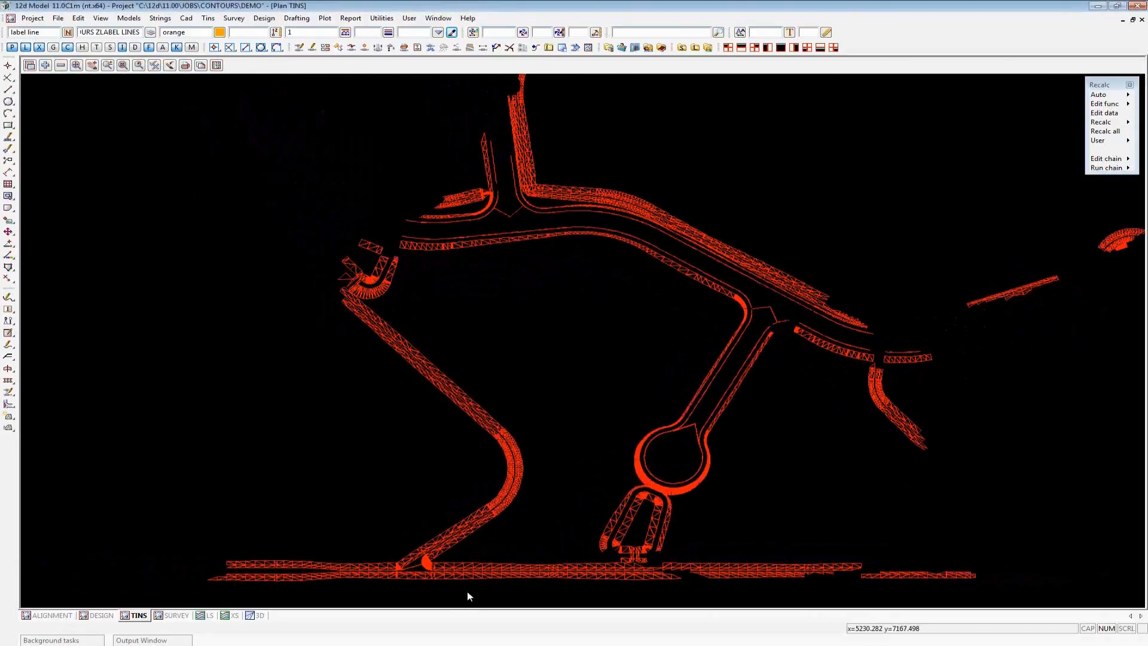
scroll(428, 539, "down", 6)
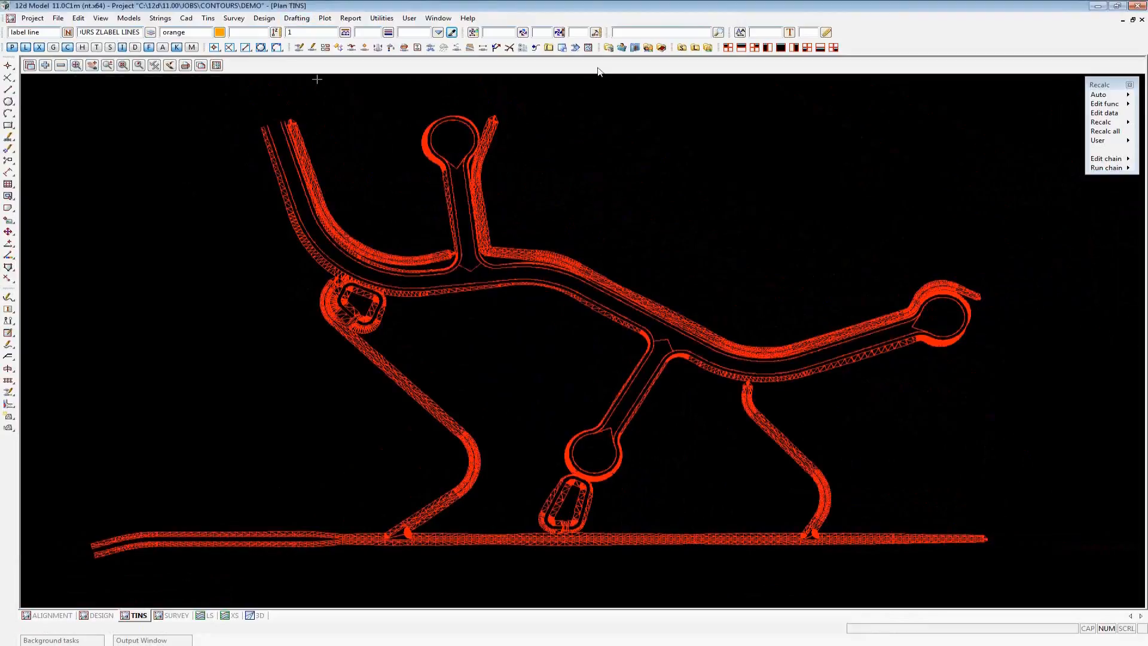
Return to the DESIGN view and show it at full size
left_click(110, 619)
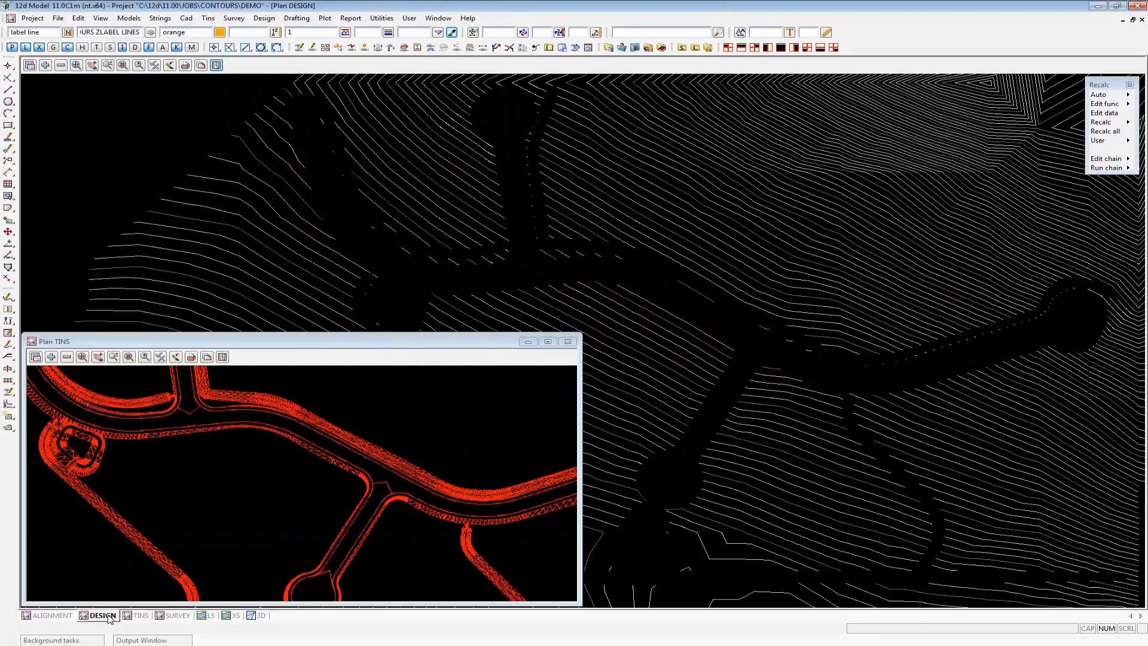
left_click(548, 342)
left_click(109, 619)
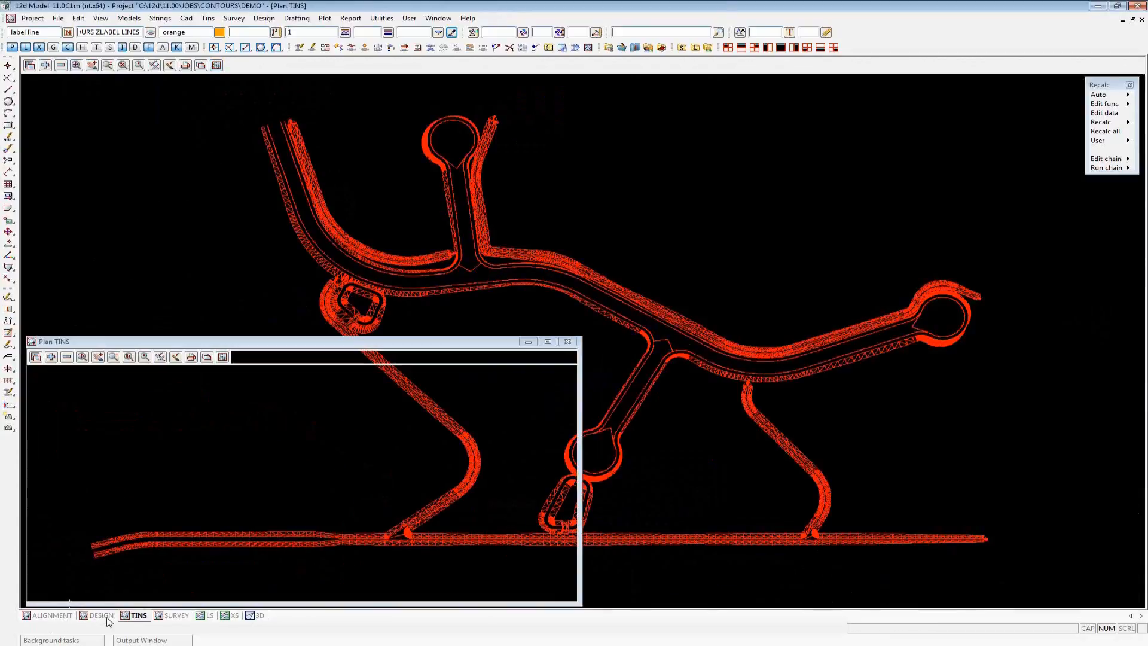
left_click(1133, 21)
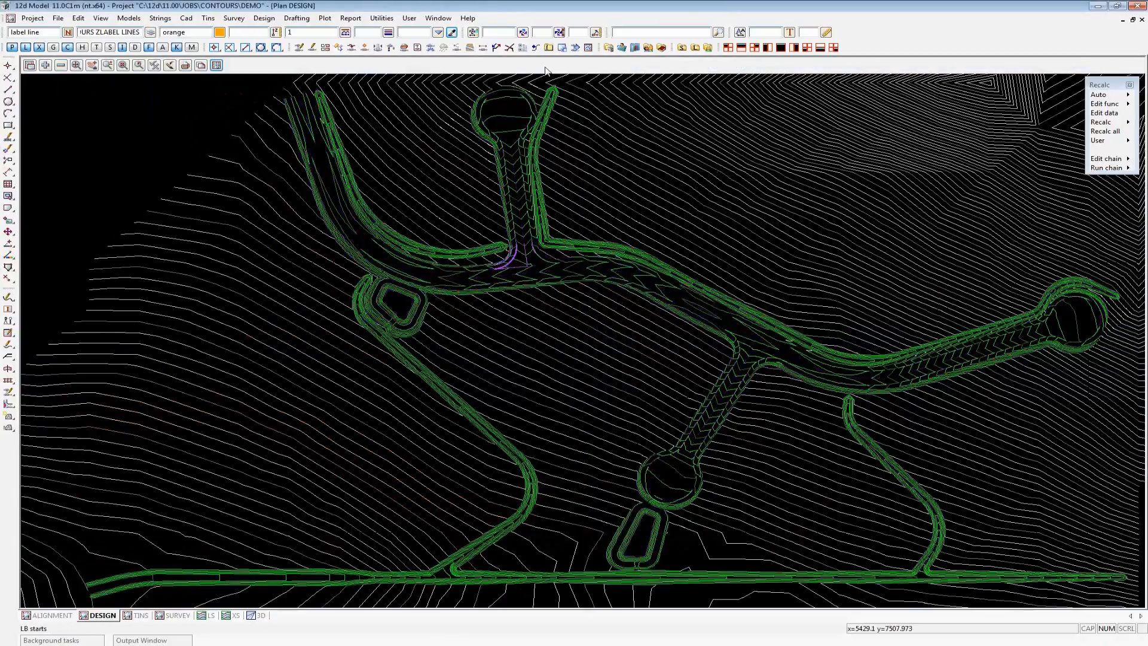
Open the super tin SUPER DESIGN for editing
left_click(208, 17)
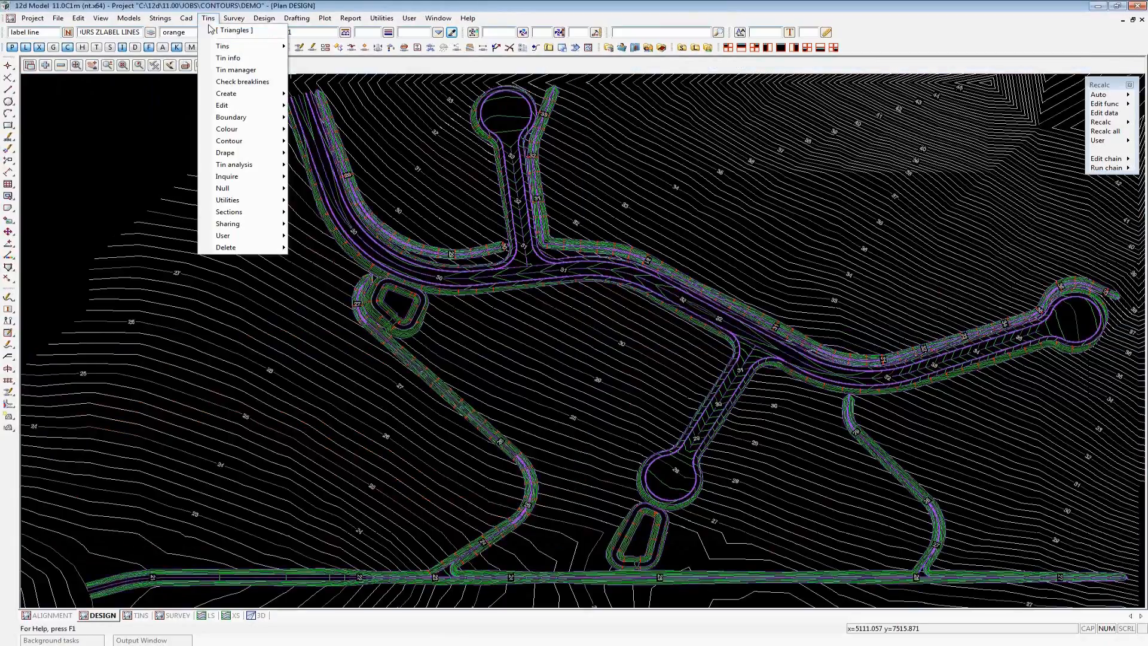
mouse_move(226, 107)
left_click(350, 140)
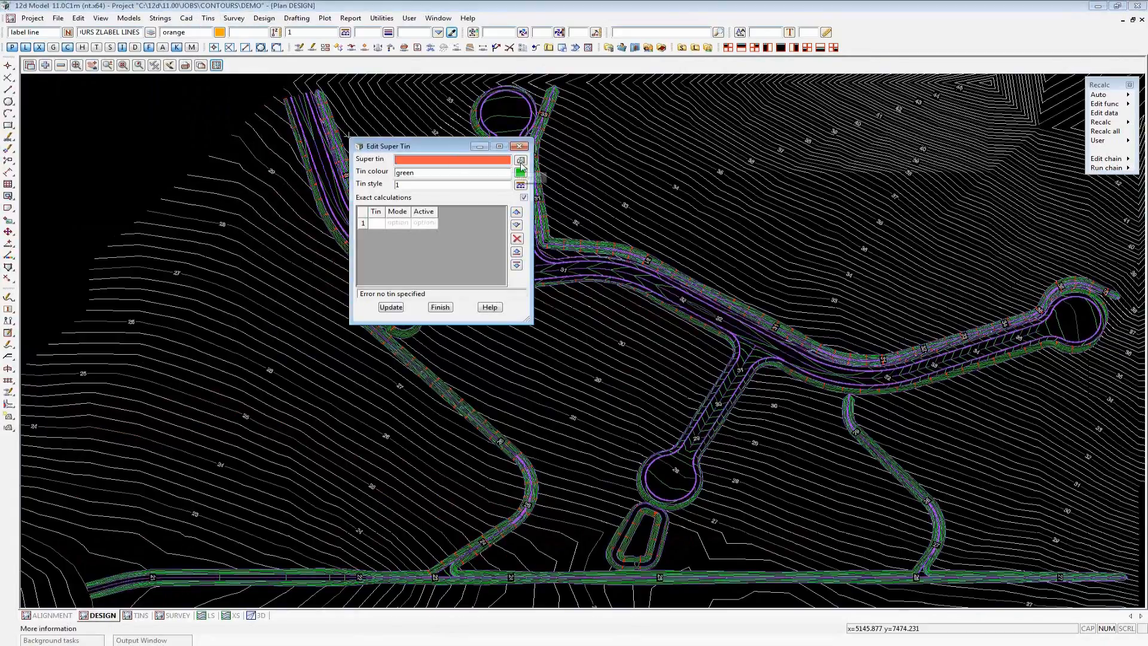
left_click(520, 161)
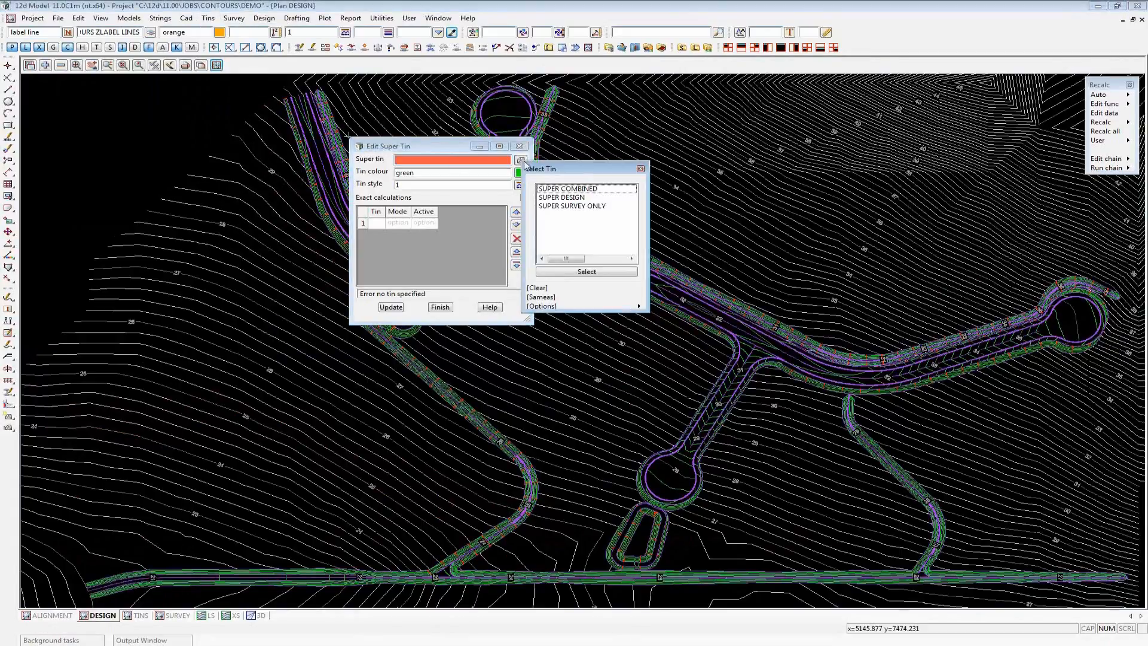
left_click(571, 199)
double_click(572, 199)
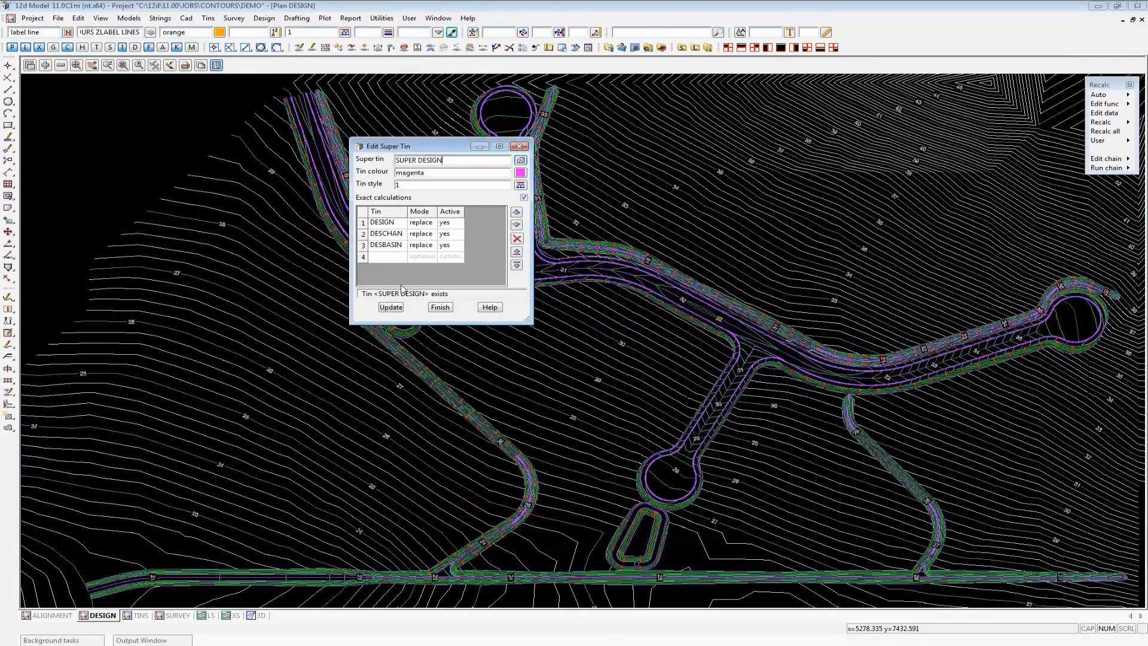
Add the BATTERS tin to the super tin with mode holes, update the super tin and finish editing
left_click(381, 258)
right_click(379, 257)
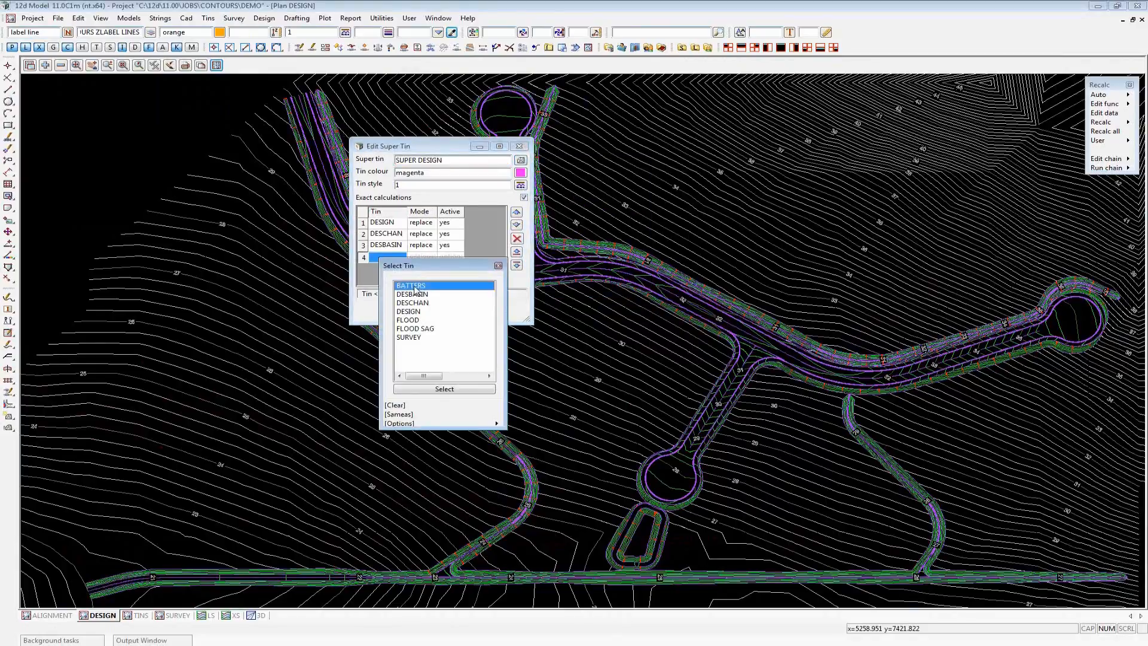
double_click(413, 285)
left_click(421, 258)
right_click(422, 262)
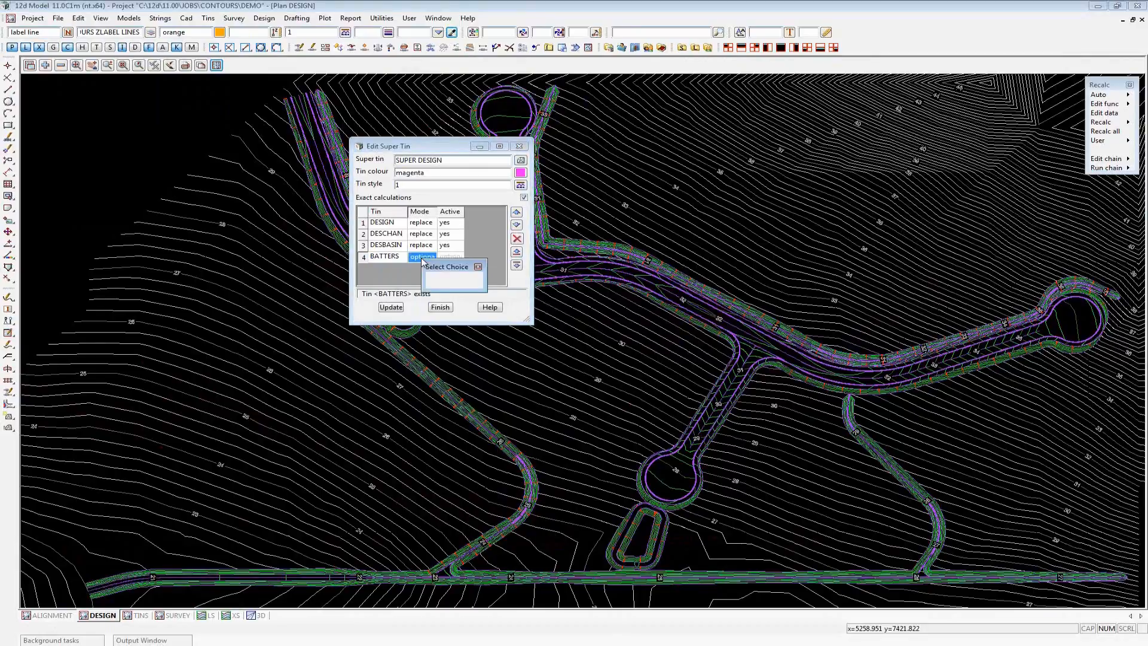
left_click(437, 290)
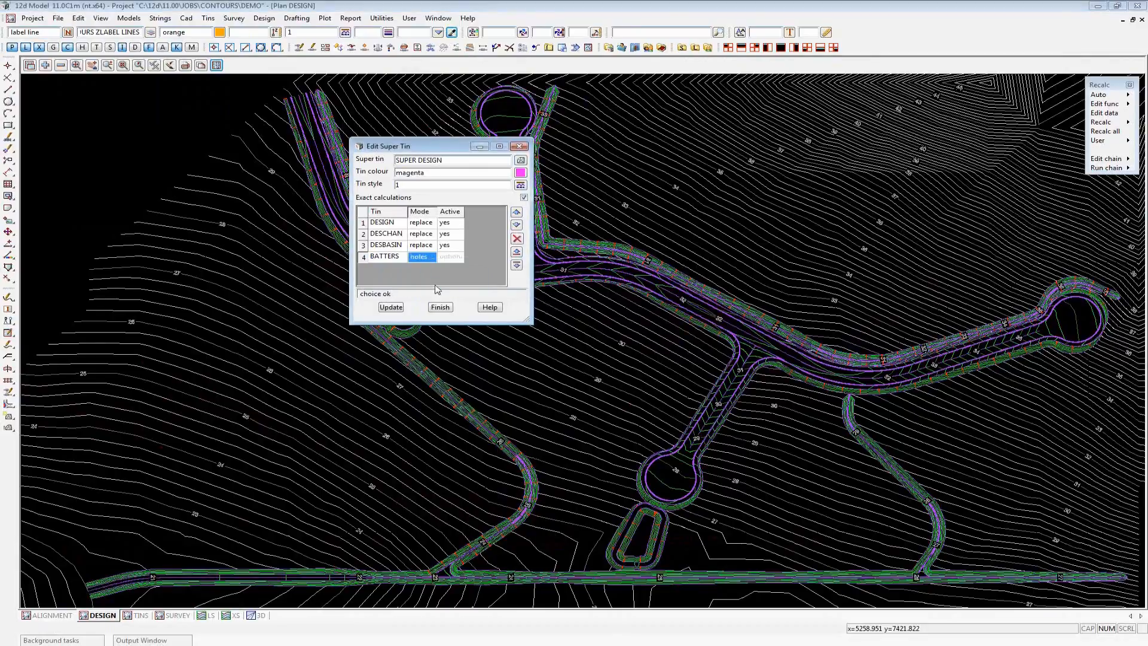
left_click(391, 308)
left_click(440, 307)
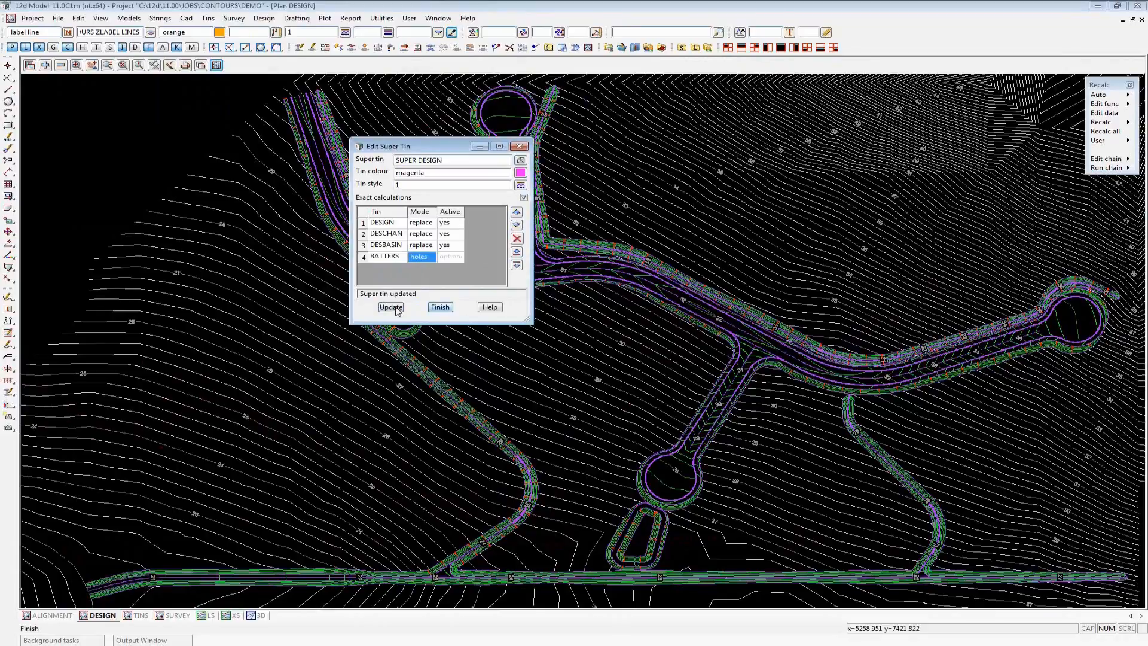
Add the SUPER DESIGN tin to the DESIGN view and inspect the shaded roads, basins and batters around the junction
left_click(45, 66)
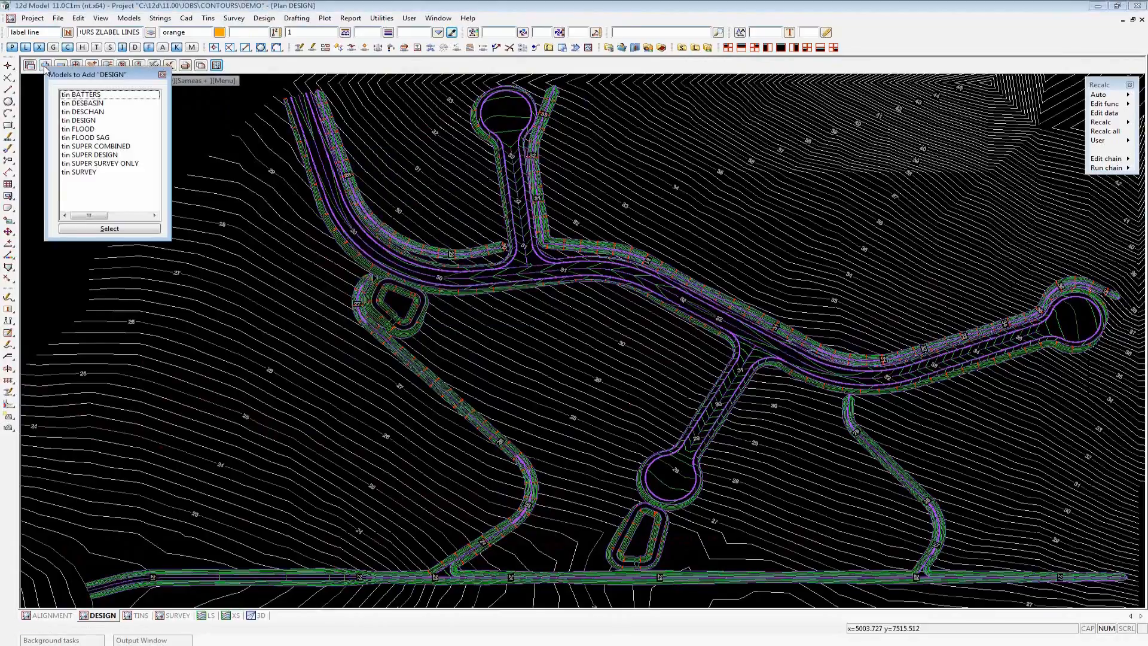
left_click(99, 157)
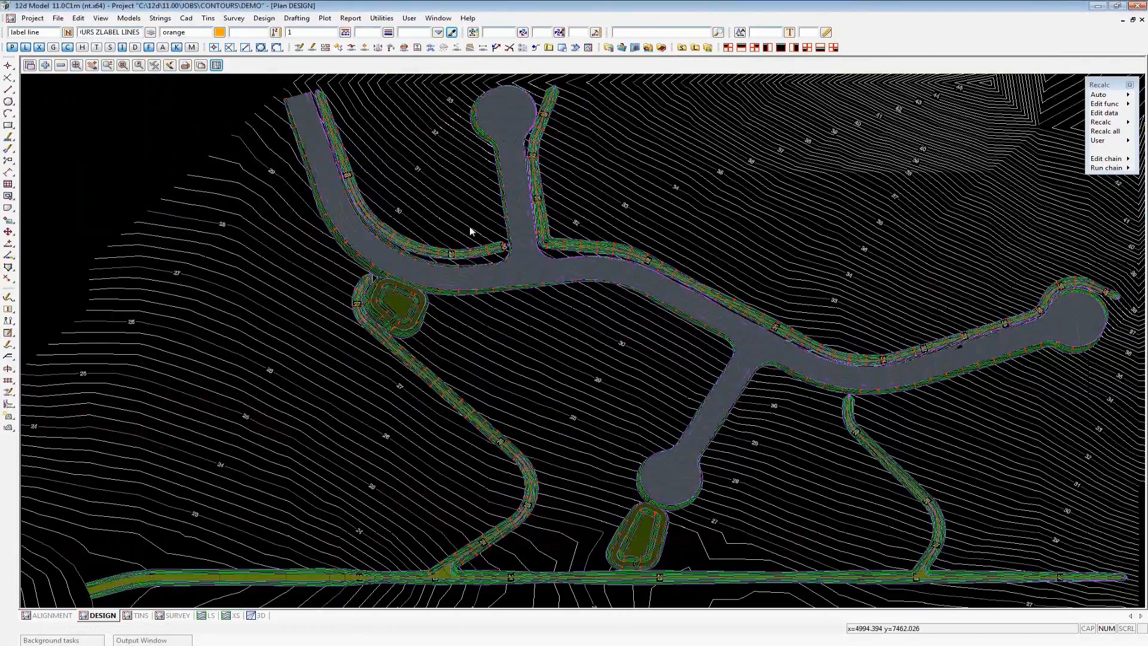
scroll(470, 231, "up", 2)
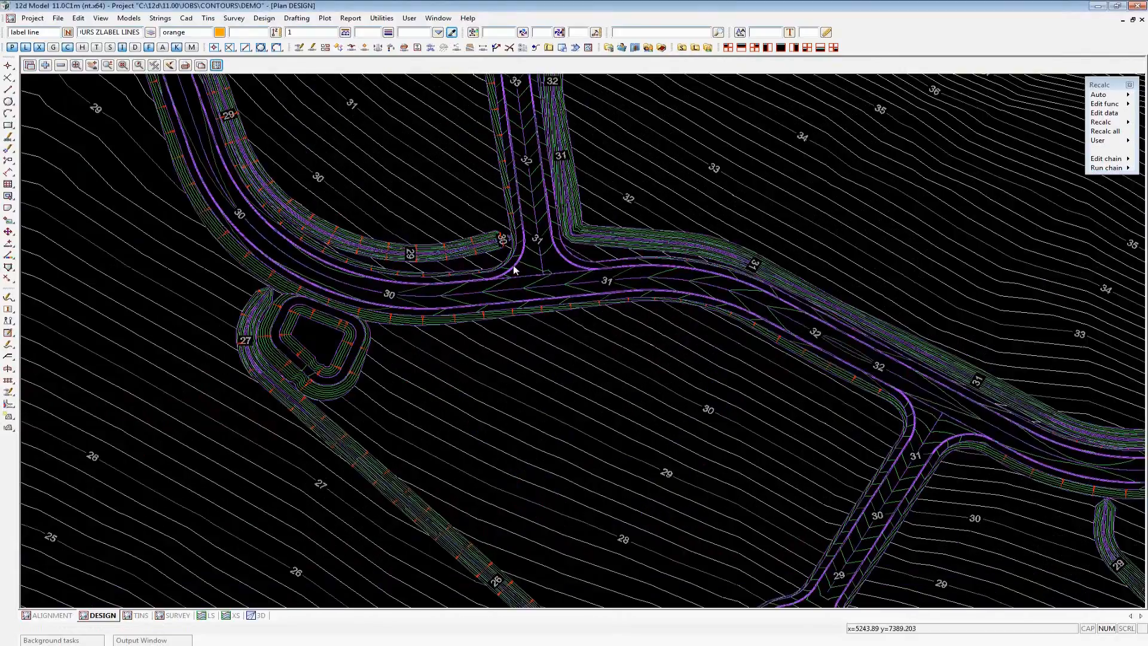
scroll(514, 270, "up", 2)
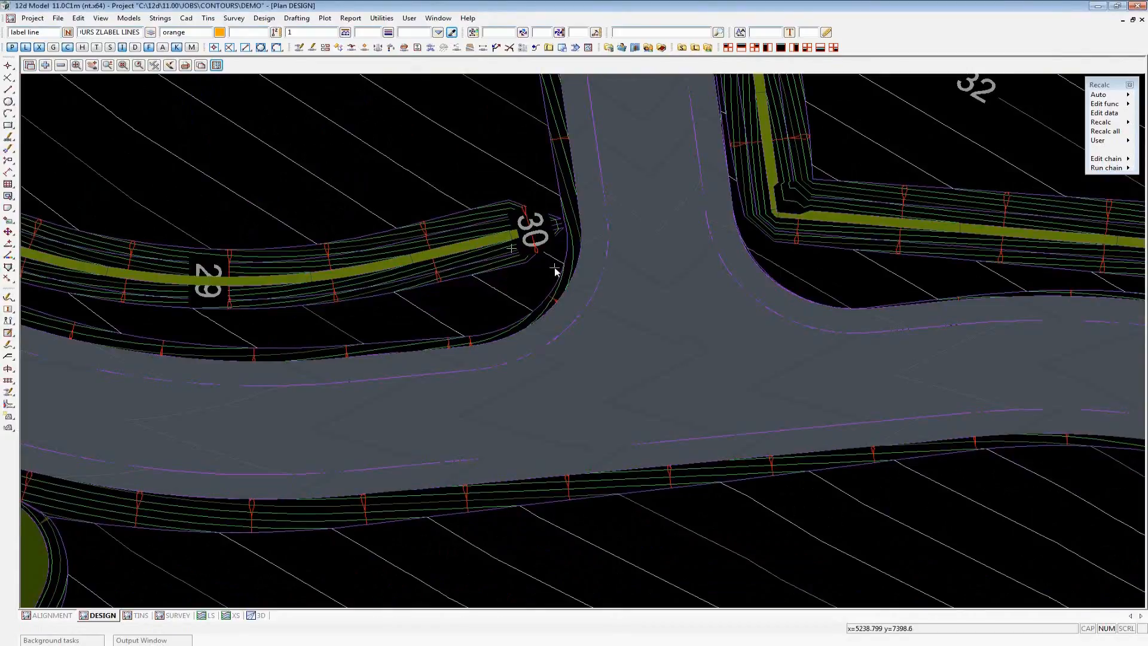
scroll(553, 269, "down", 1)
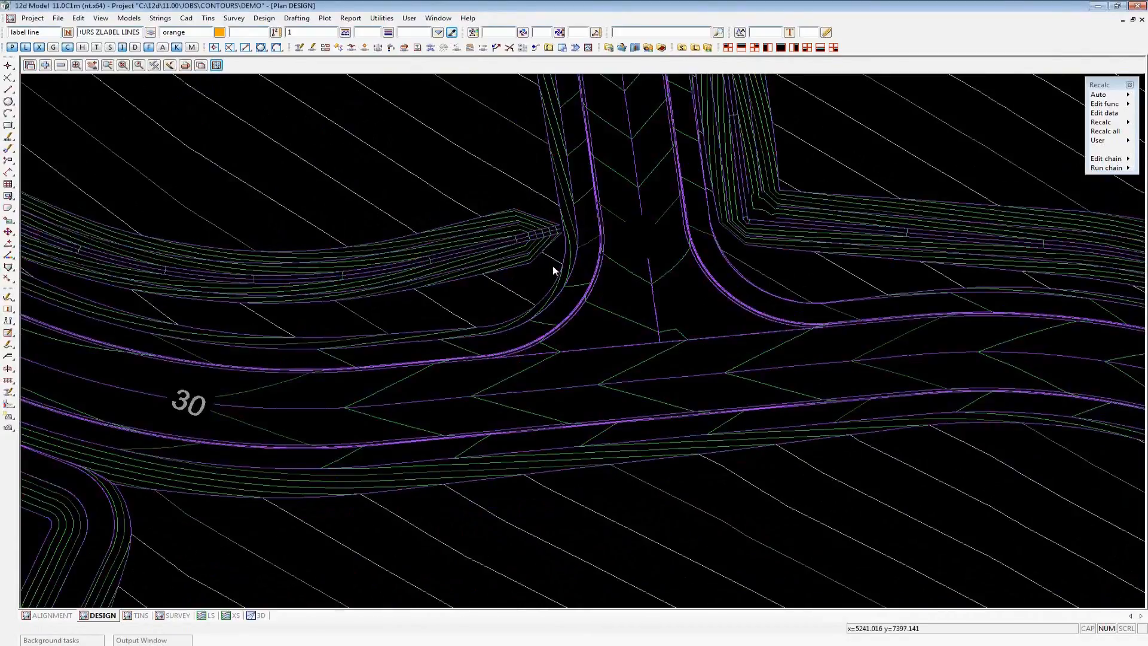
scroll(552, 265, "down", 2)
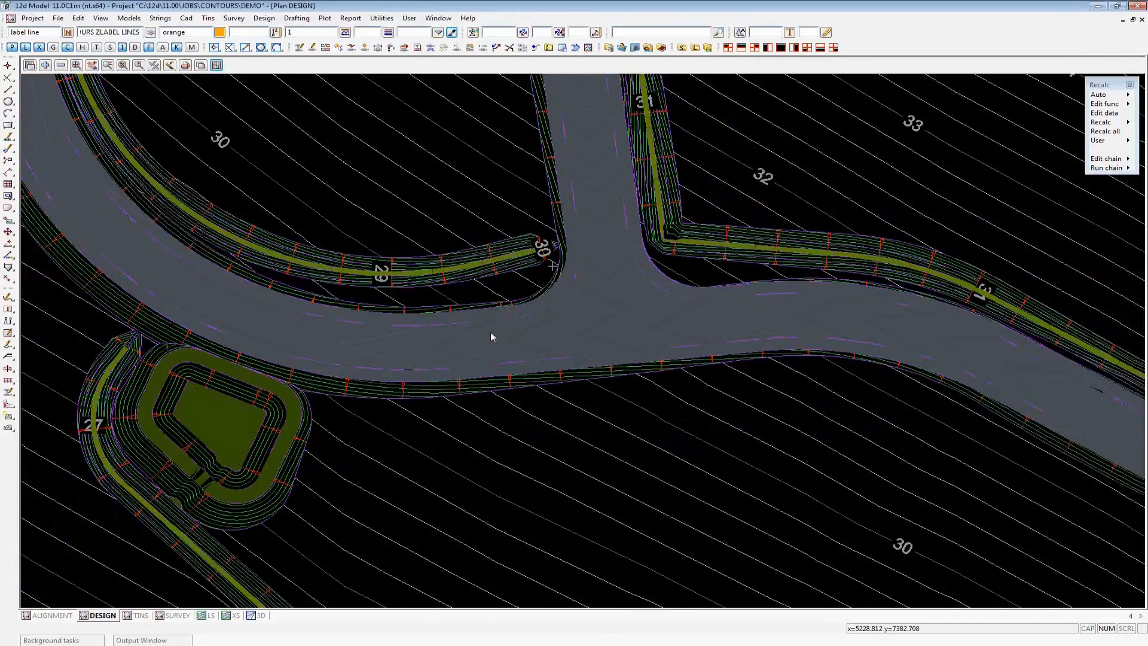
scroll(490, 332, "down", 3)
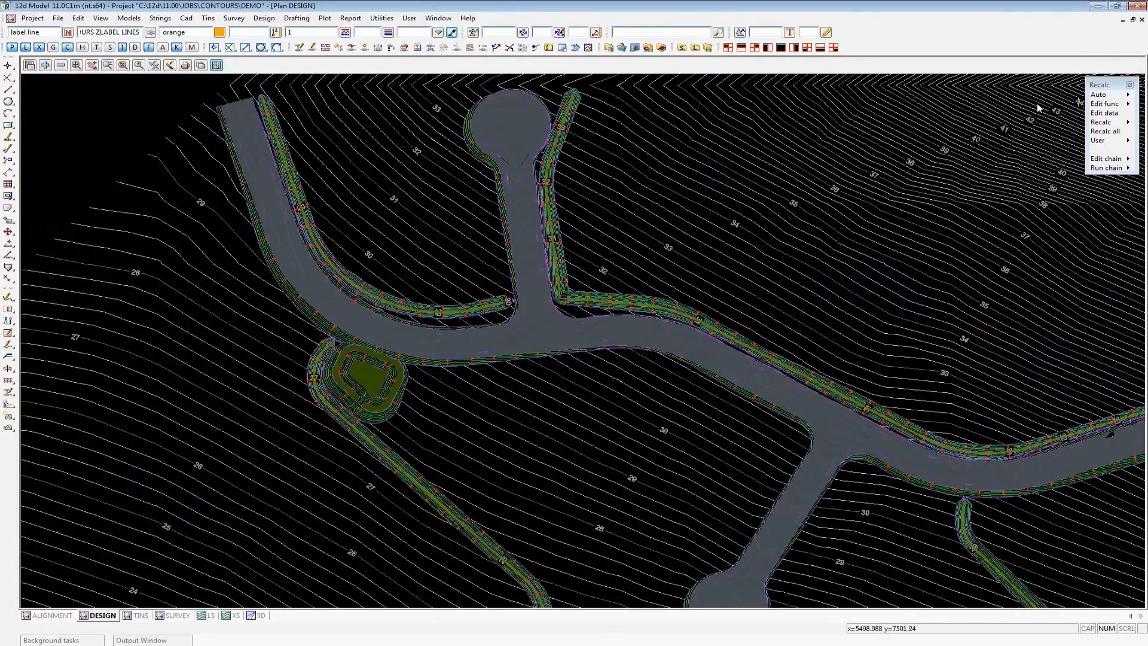
Open the contour design function for editing from a contour string on the road, keeping its dialog clear of the junction
left_click(1099, 104)
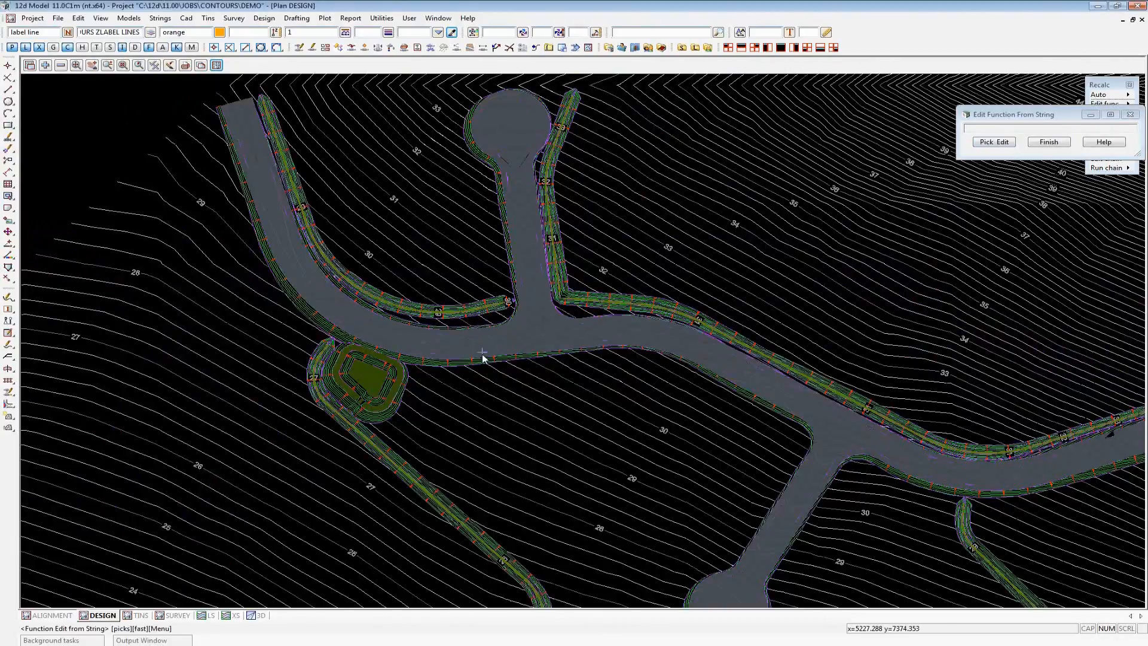
left_click(483, 357)
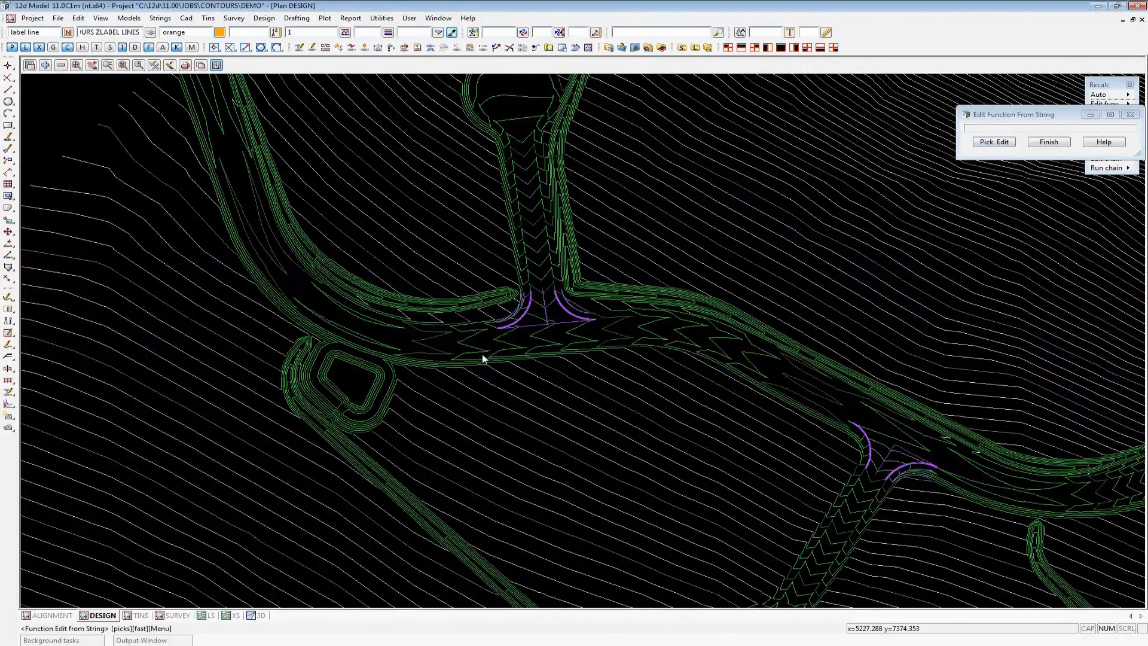
left_click(467, 320)
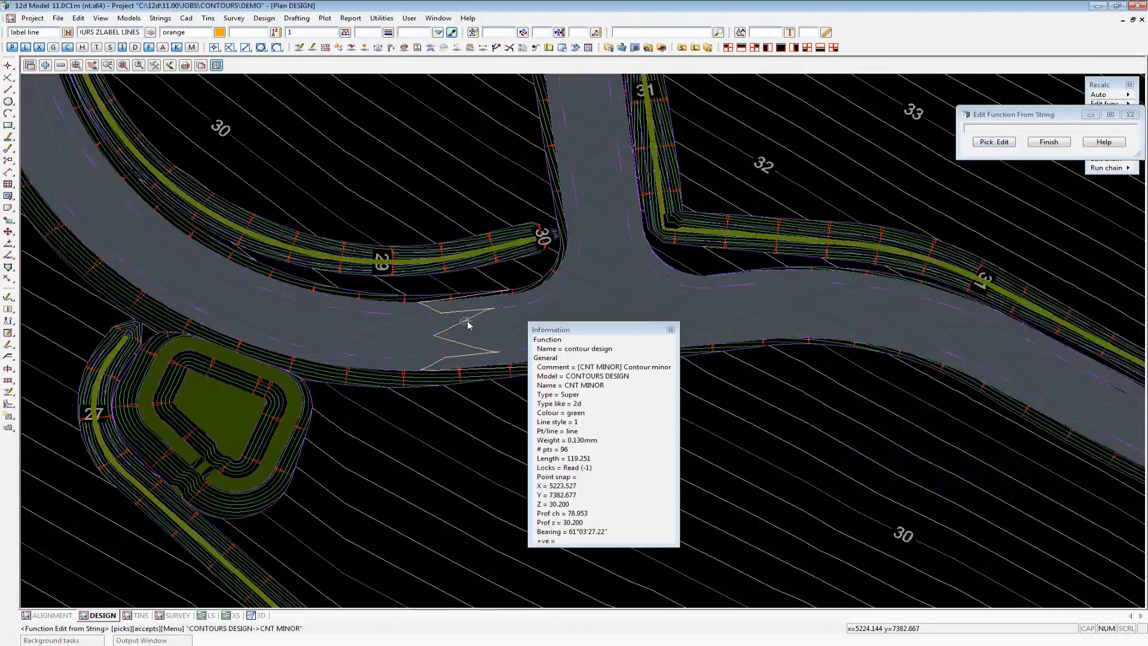
middle_click(467, 320)
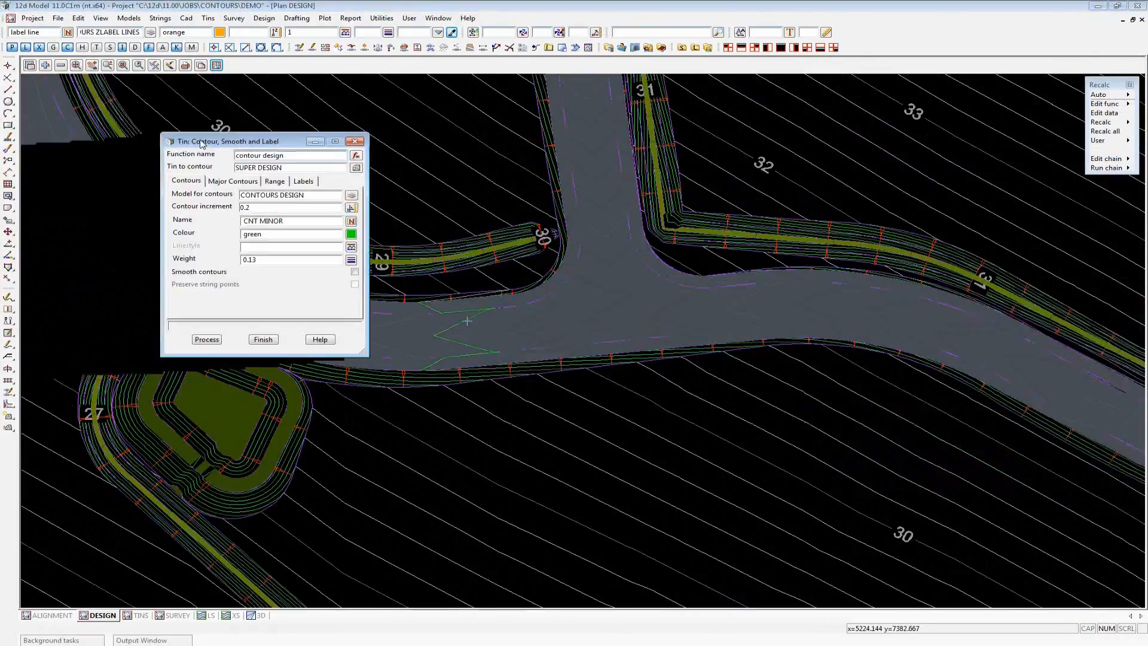
left_click_drag(200, 134, 782, 112)
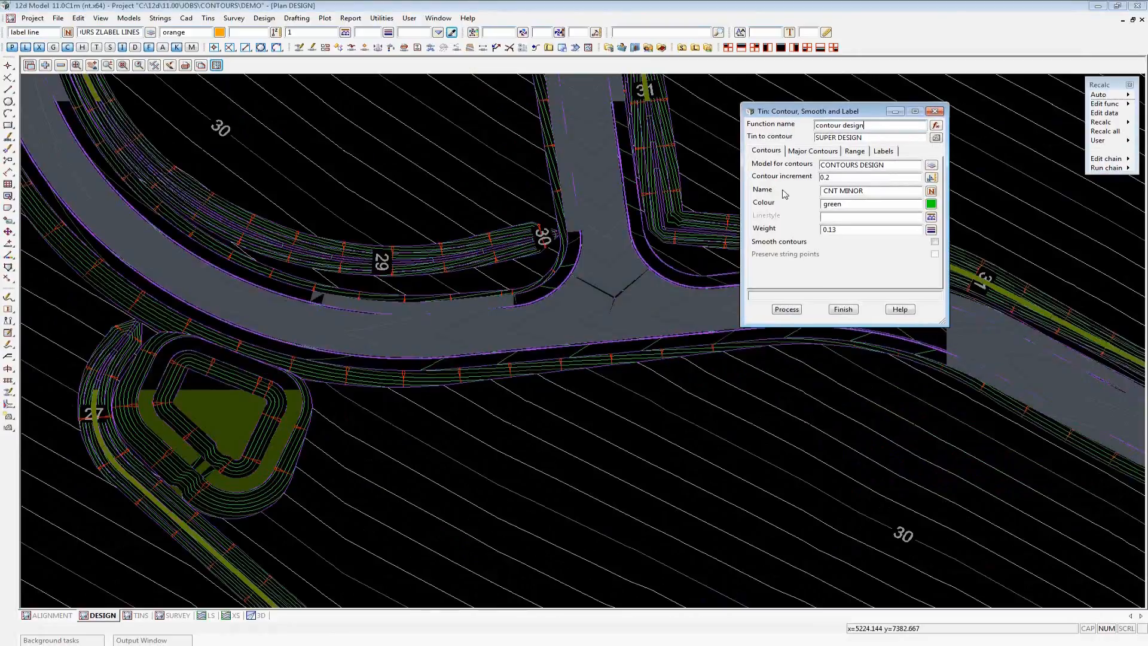
Remove the SUPER DESIGN tin from the DESIGN view and reprocess the contour design function
left_click(61, 66)
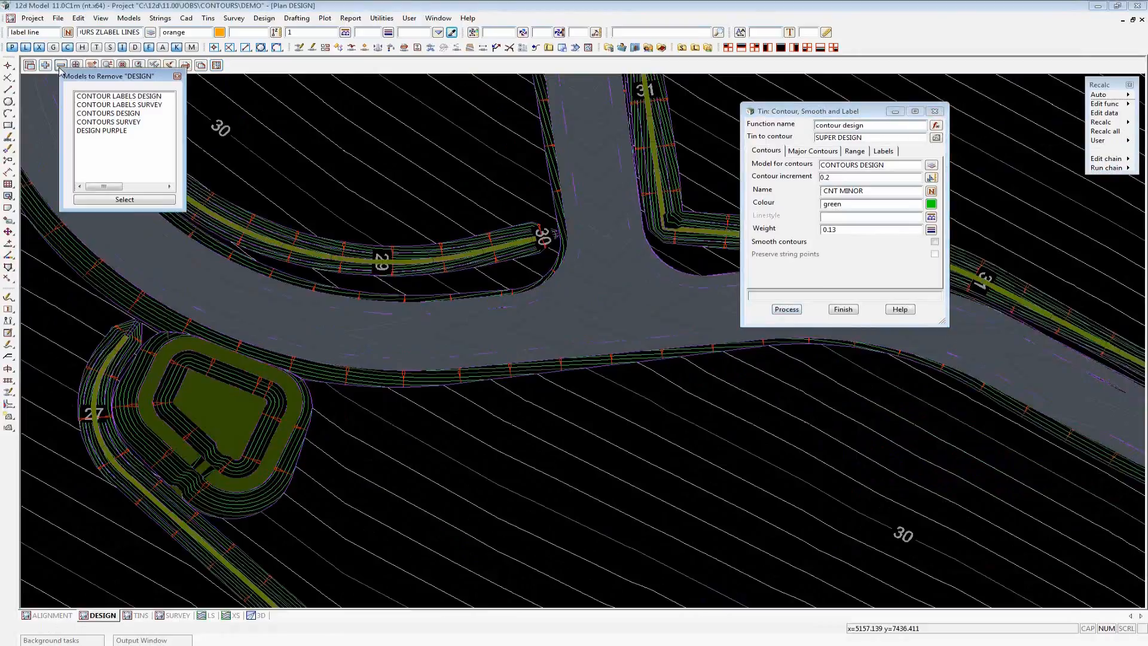
left_click(94, 149)
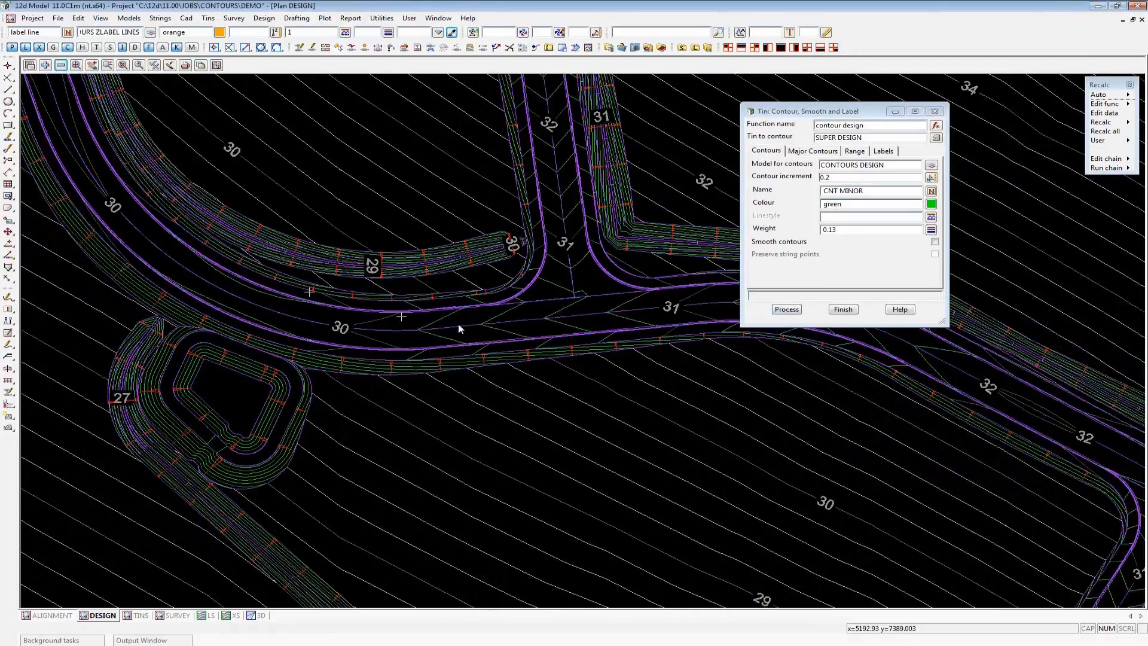
left_click(787, 309)
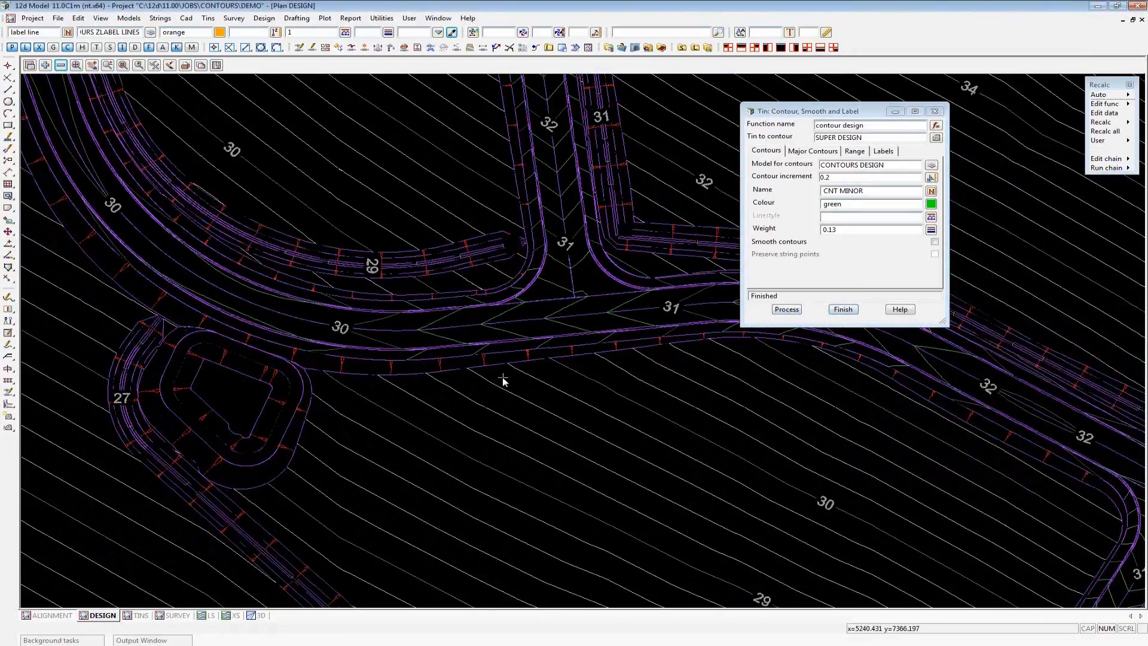
Examine the regenerated contours along the road, channel and basin batters, and finish the contour design function edit
scroll(502, 379, "up", 1)
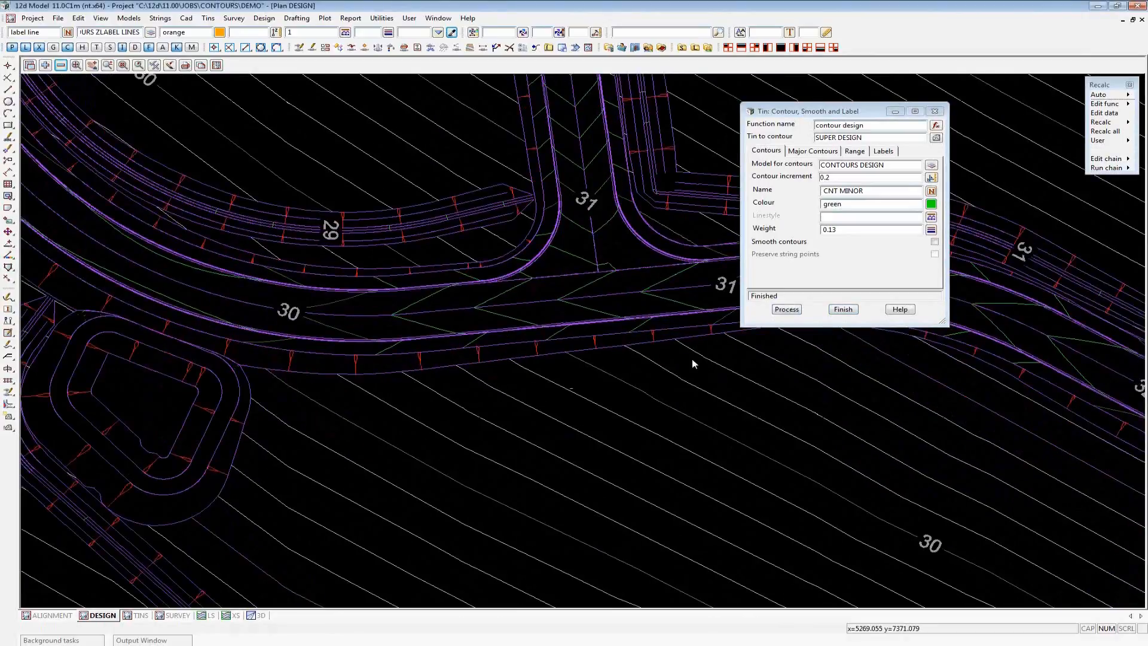
scroll(692, 363, "down", 1)
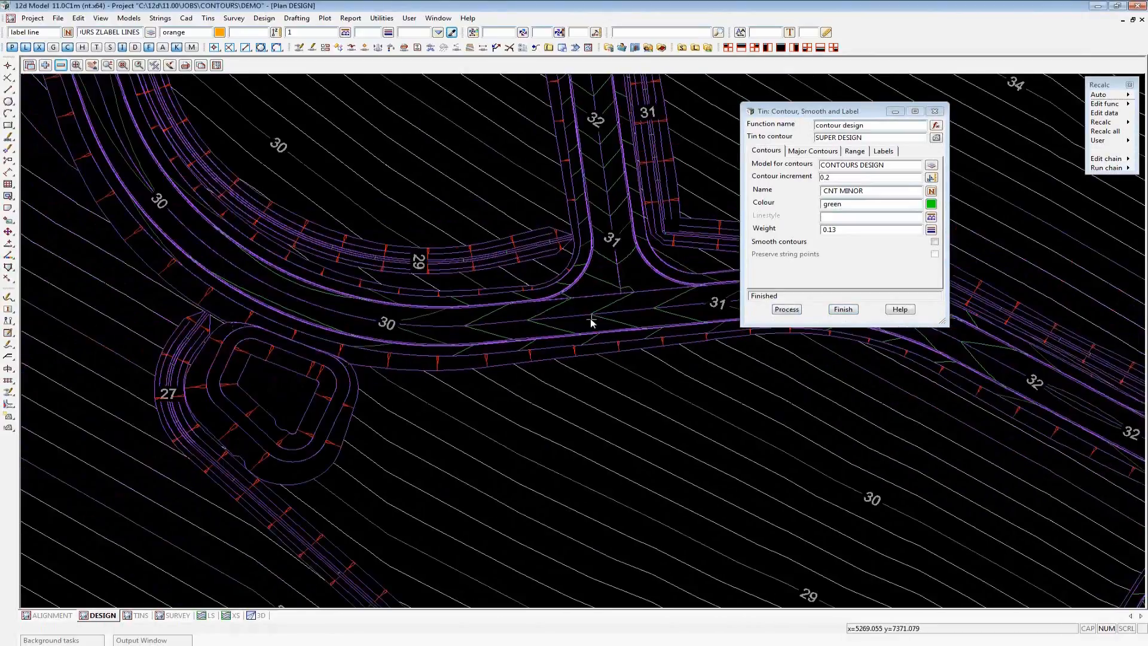
scroll(592, 318, "down", 2)
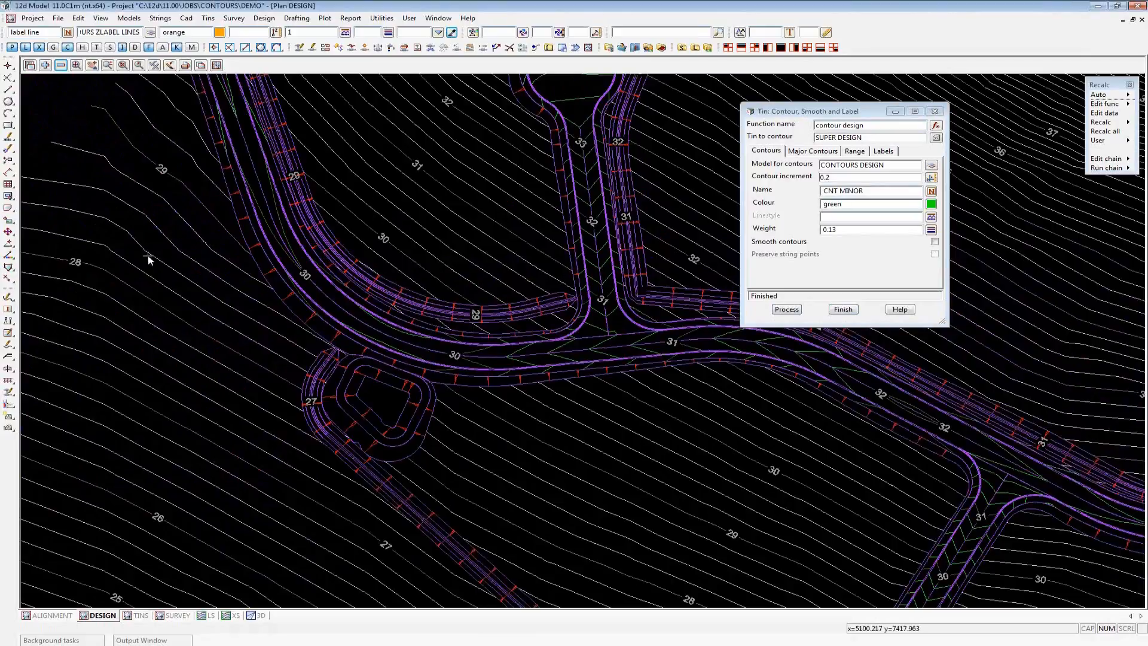
scroll(148, 256, "down", 1)
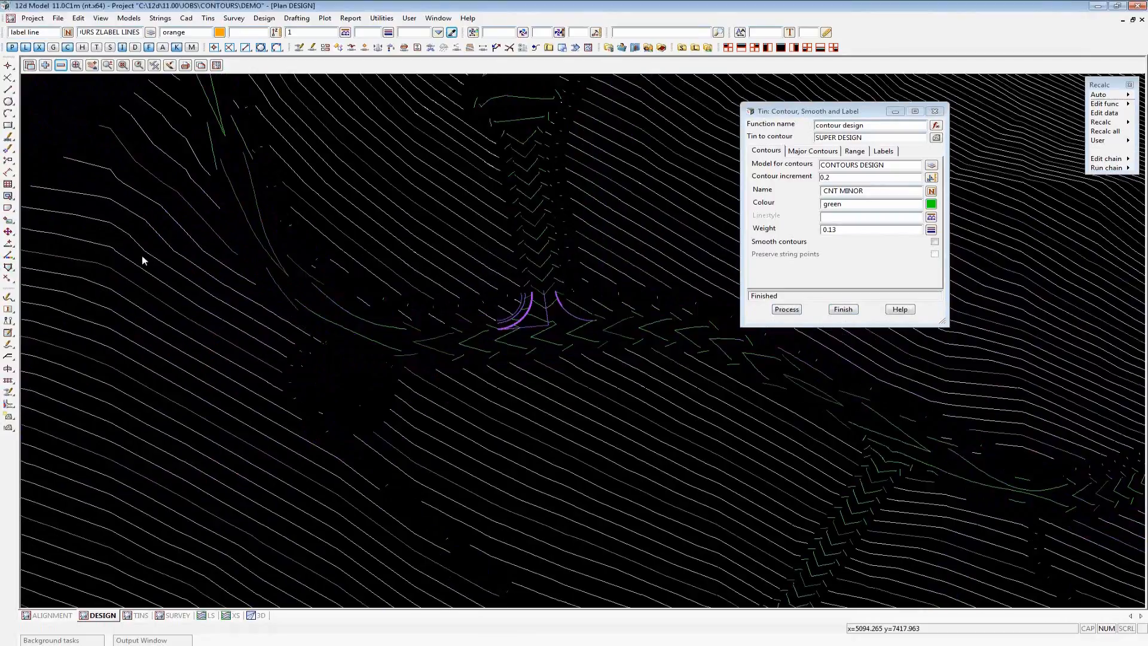
scroll(142, 256, "down", 2)
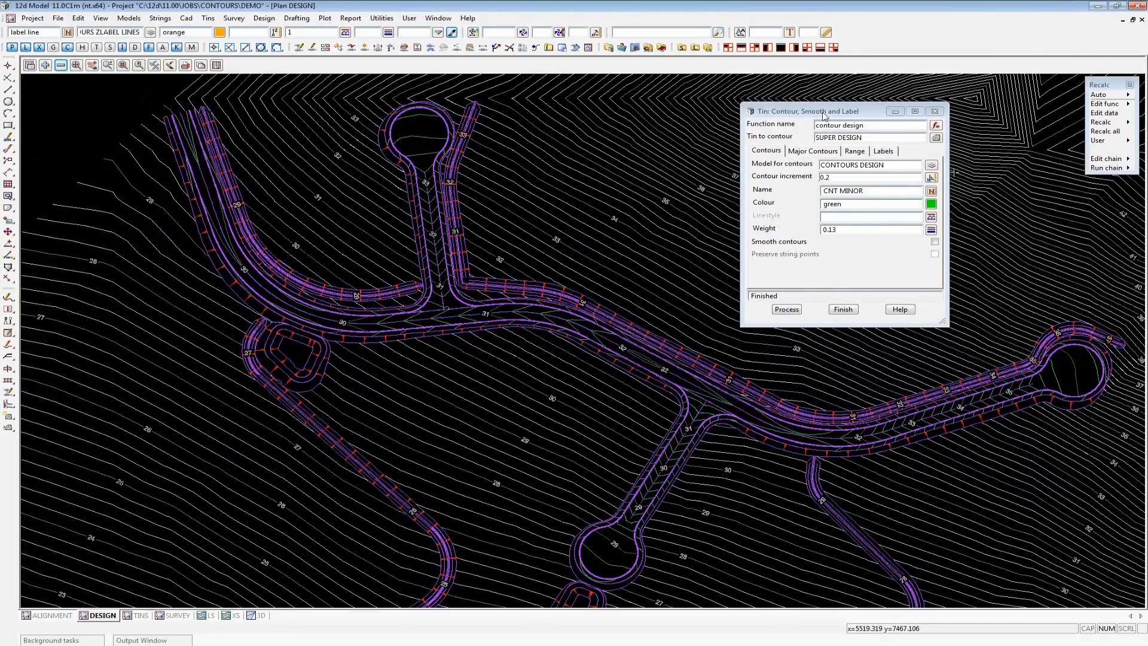
left_click(843, 309)
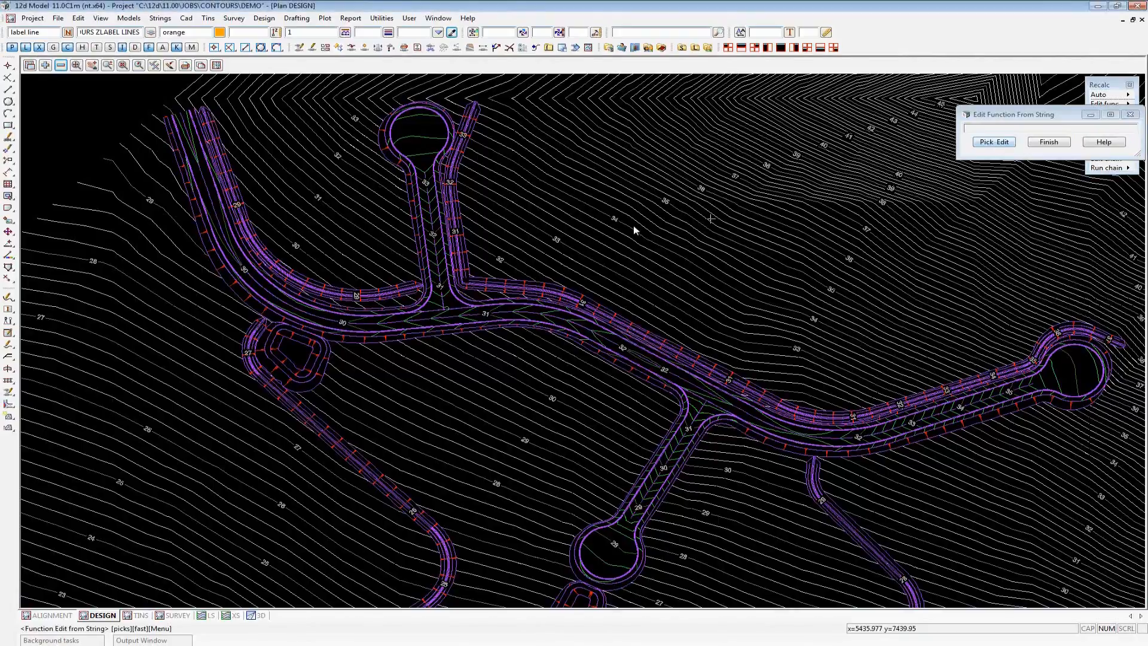
Reopen the contour design function from a contour string on the road near the junction
left_click(406, 337)
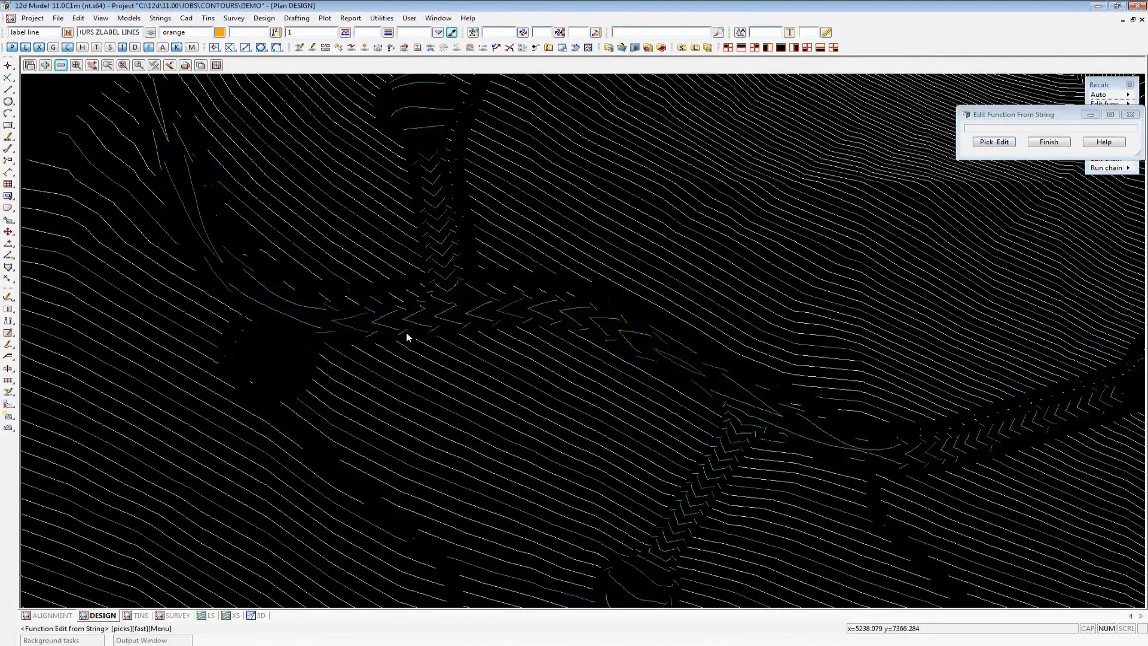
scroll(407, 336, "up", 2)
left_click(407, 336)
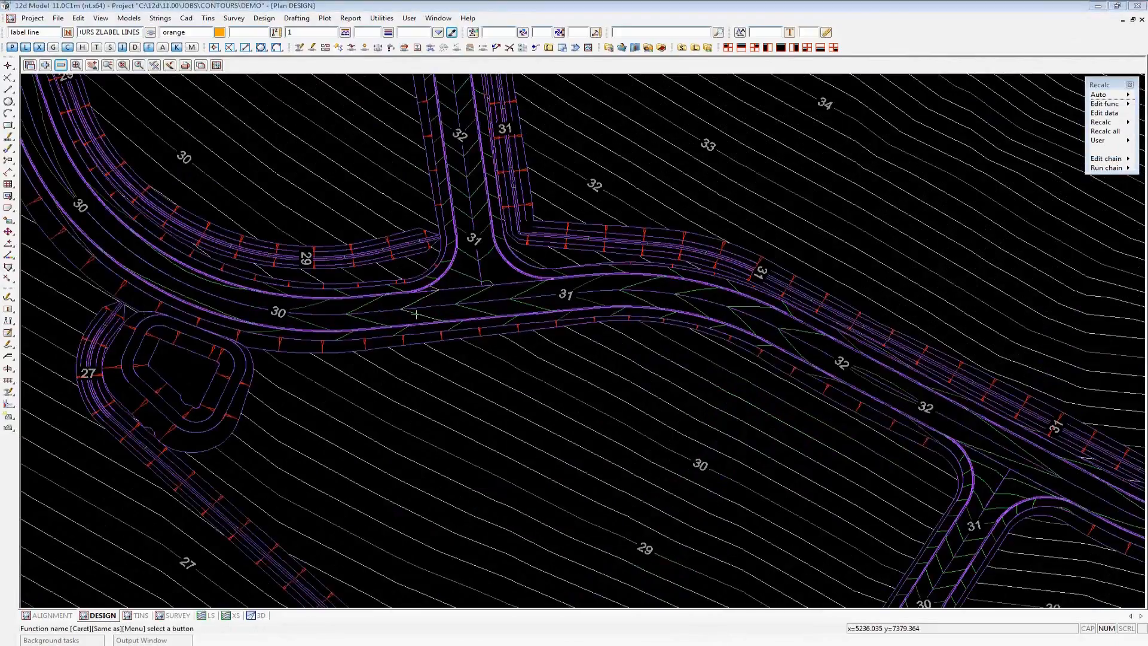
left_click_drag(336, 250, 706, 235)
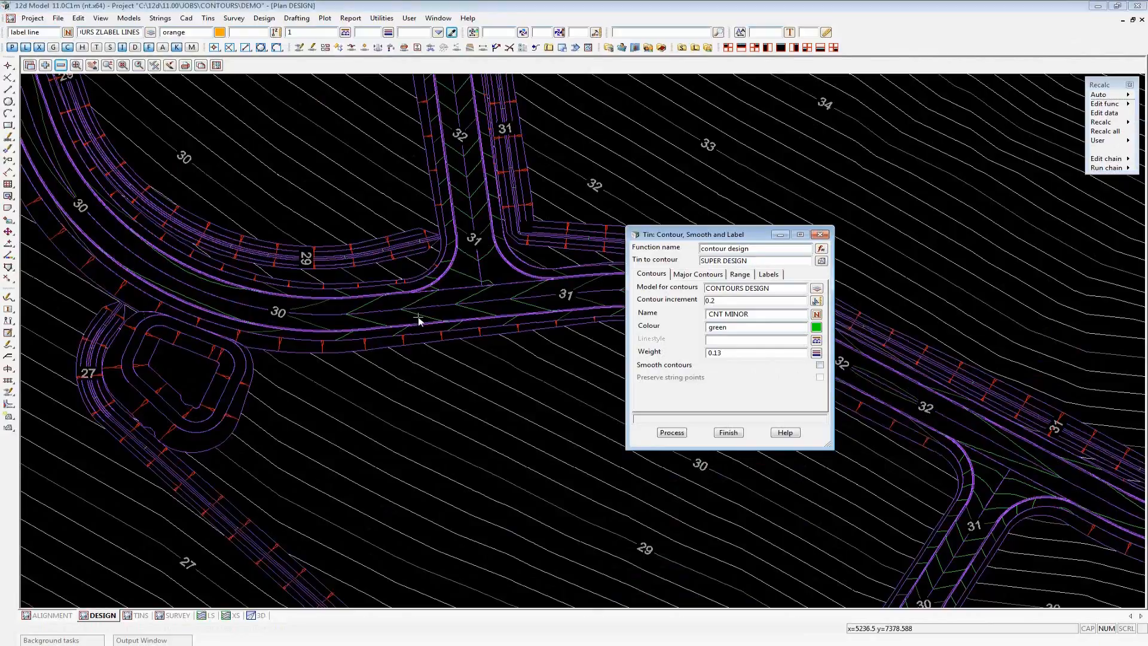
Enable smooth contours in the contour design function, process it and inspect a contour's bend at the road centreline
left_click(820, 365)
left_click(672, 433)
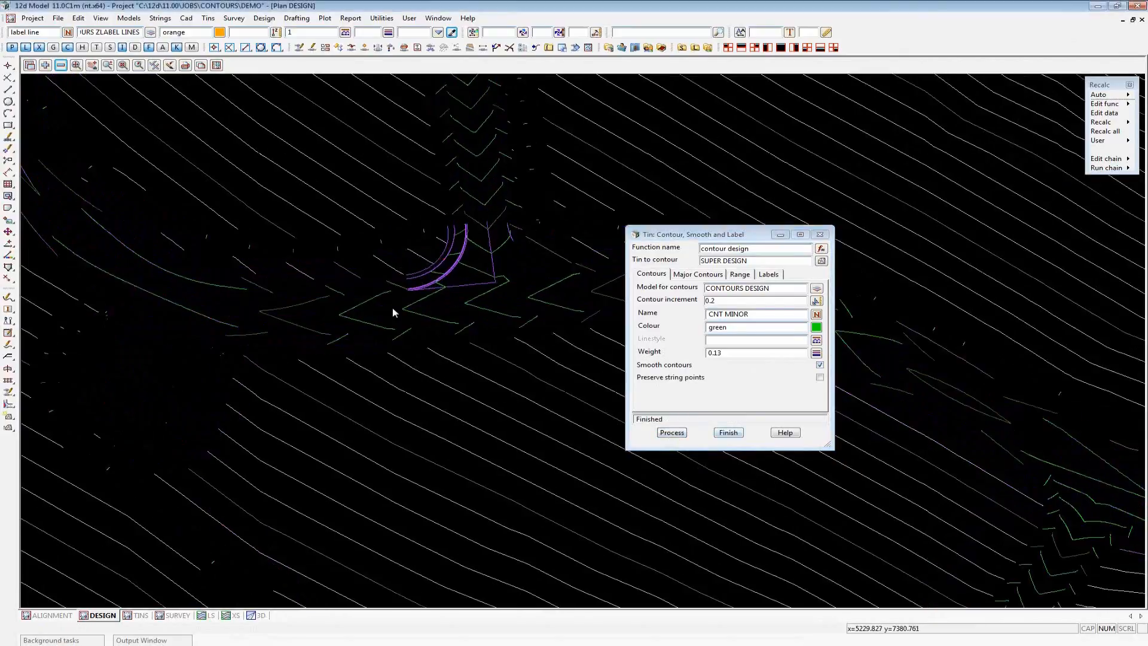
scroll(393, 312, "up", 5)
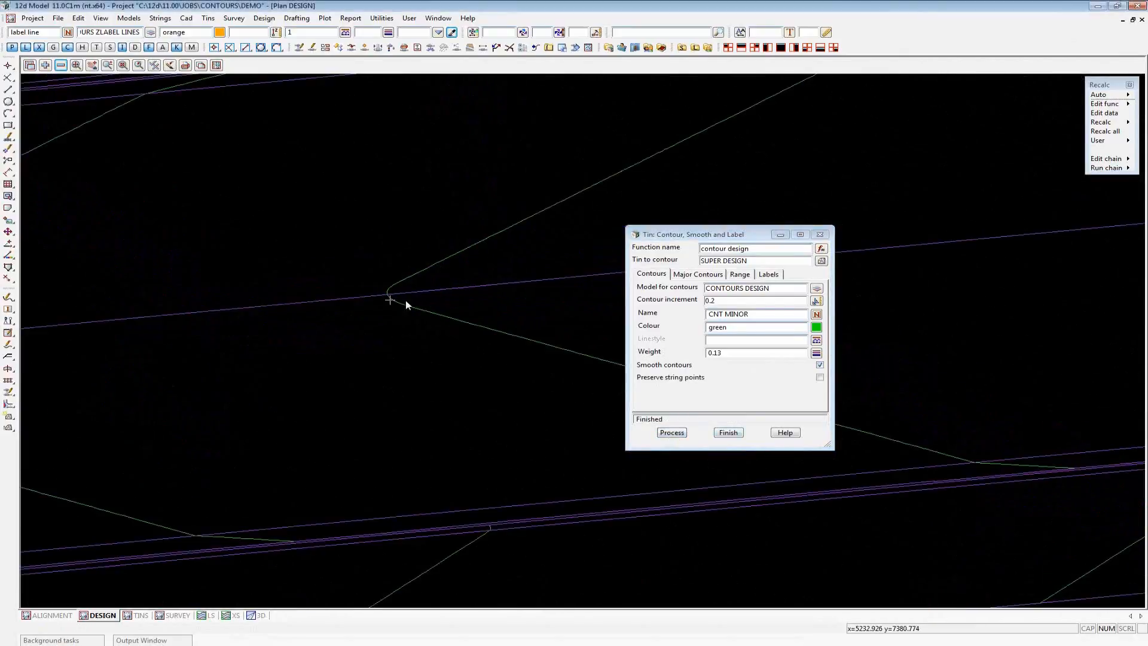
scroll(353, 298, "down", 2)
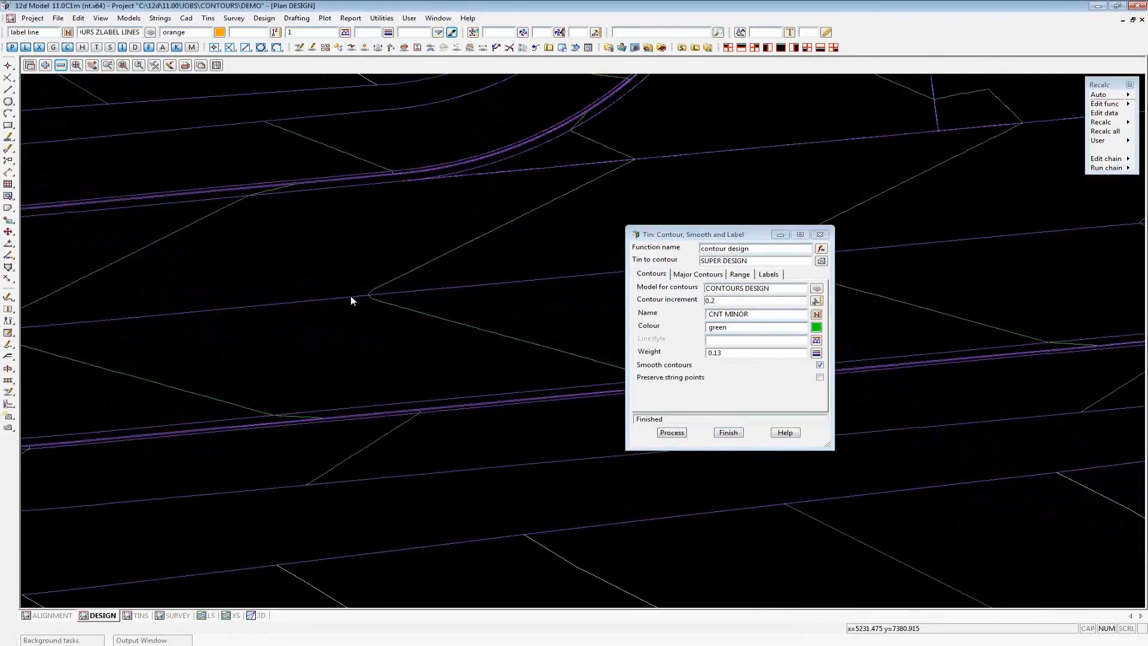
scroll(351, 300, "down", 1)
scroll(353, 299, "down", 1)
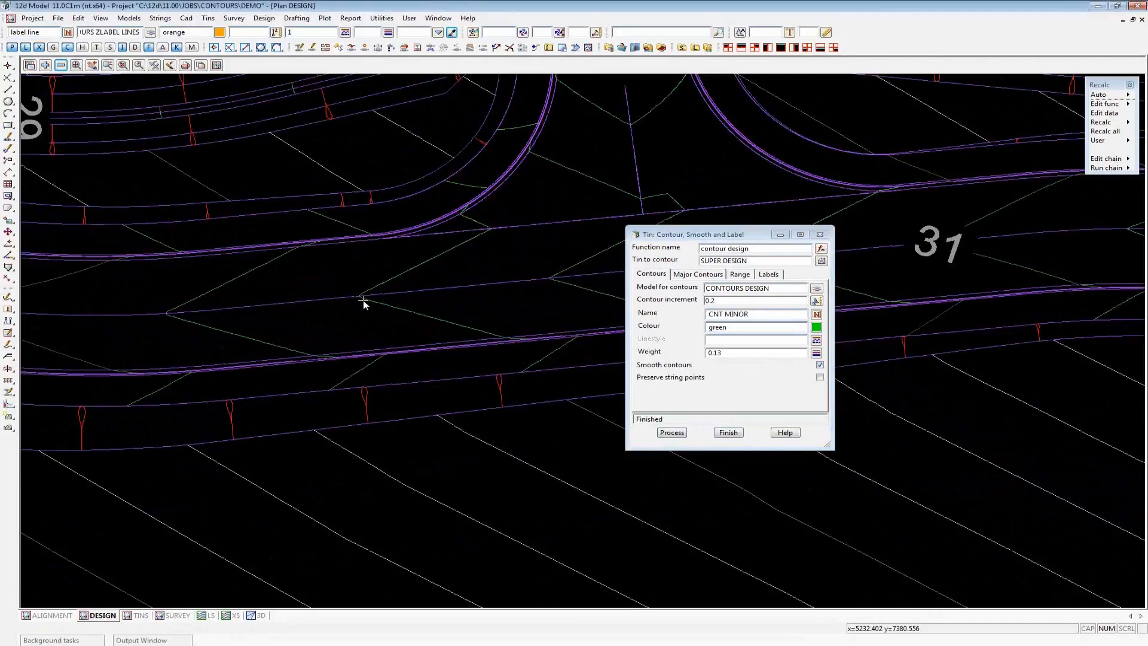
Enable preserving string points for the smoothed contours, reprocess the function and inspect the same bend at the centreline
left_click(821, 379)
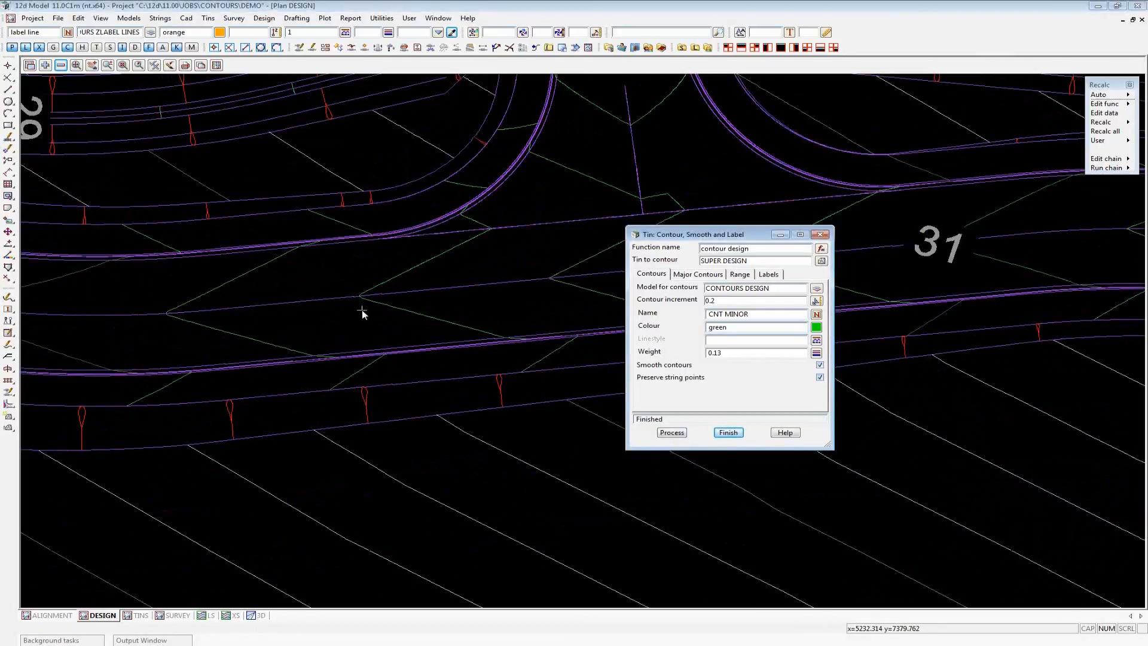
left_click(672, 432)
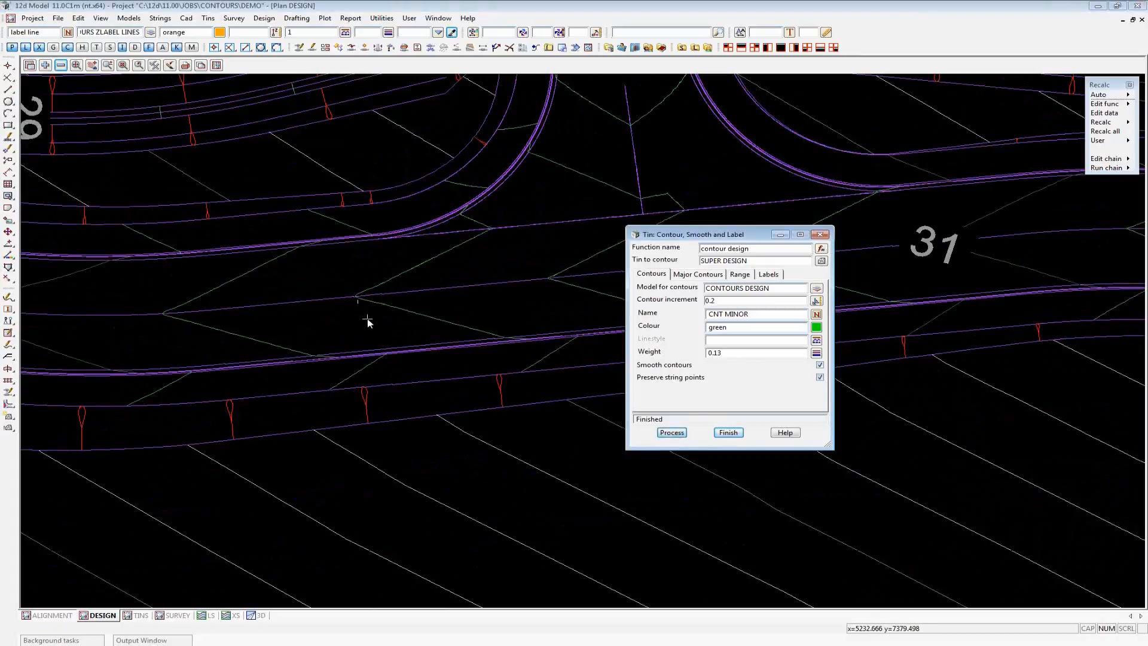
scroll(358, 294, "up", 3)
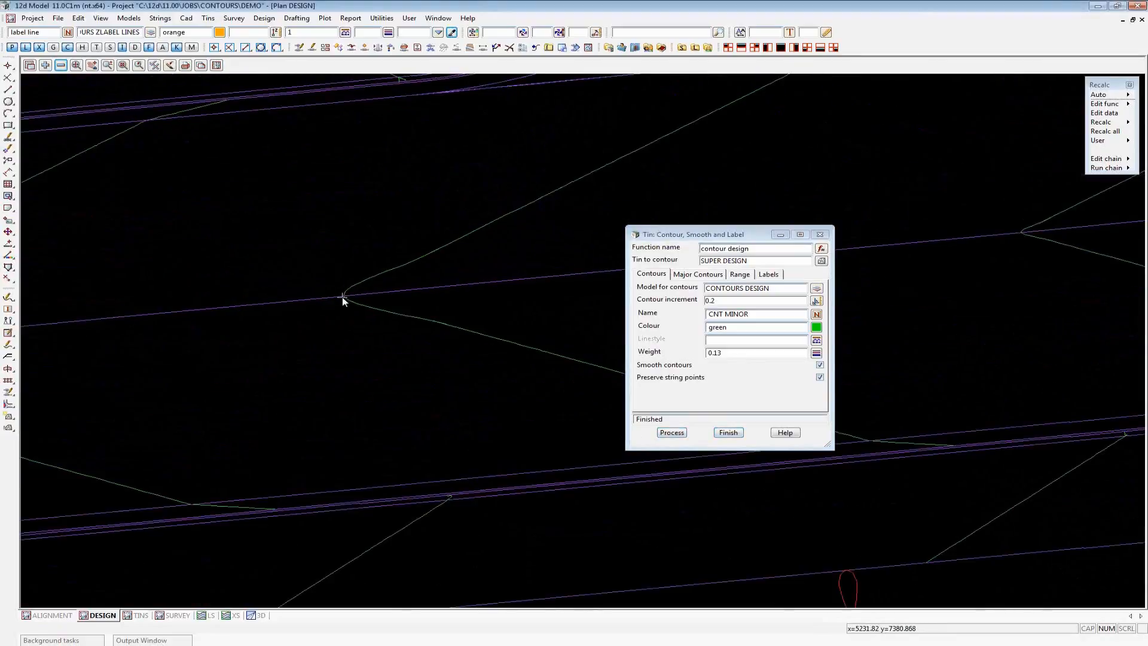
scroll(359, 292, "down", 1)
scroll(360, 292, "down", 1)
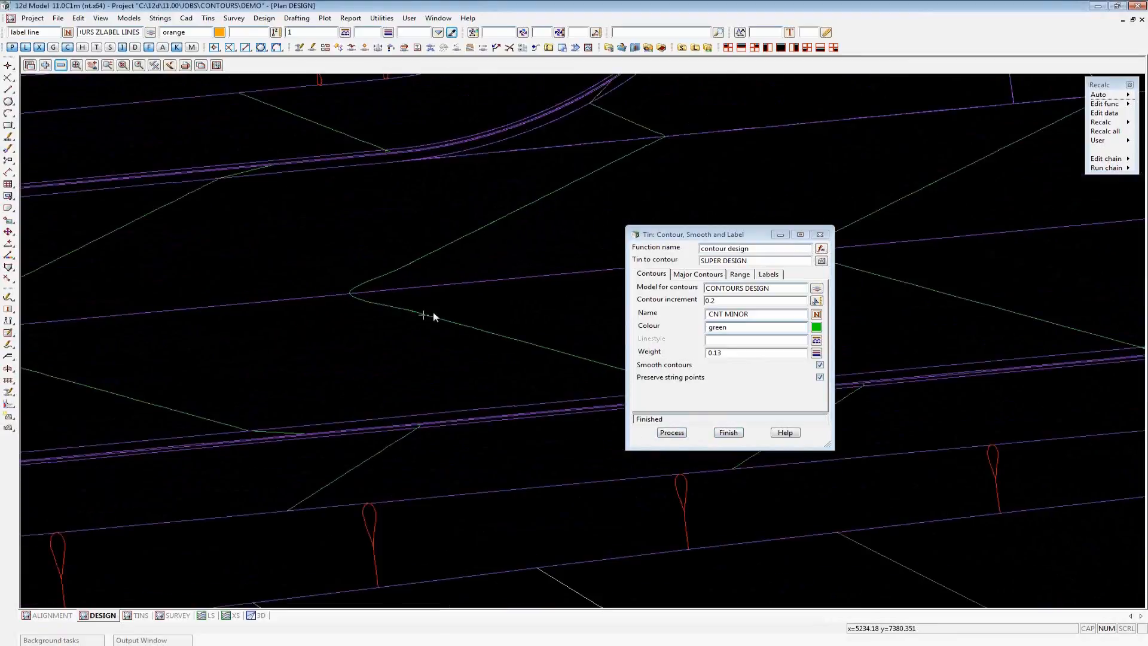
Turn off string-point preservation and contour smoothing, and reprocess the design contours
left_click(821, 365)
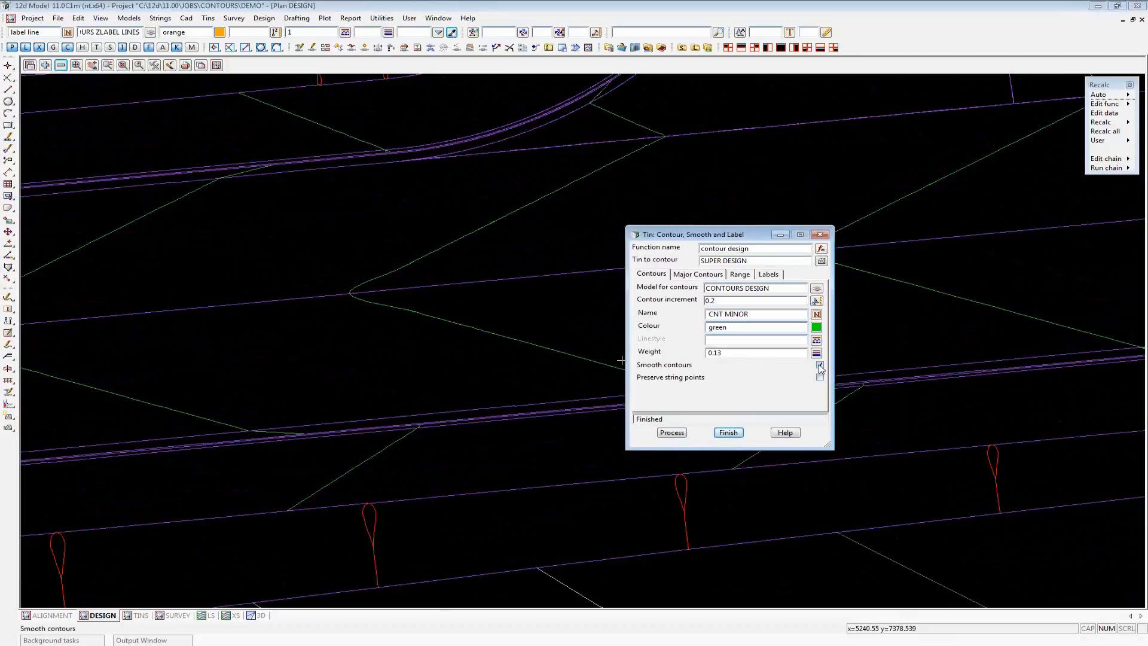
left_click(821, 366)
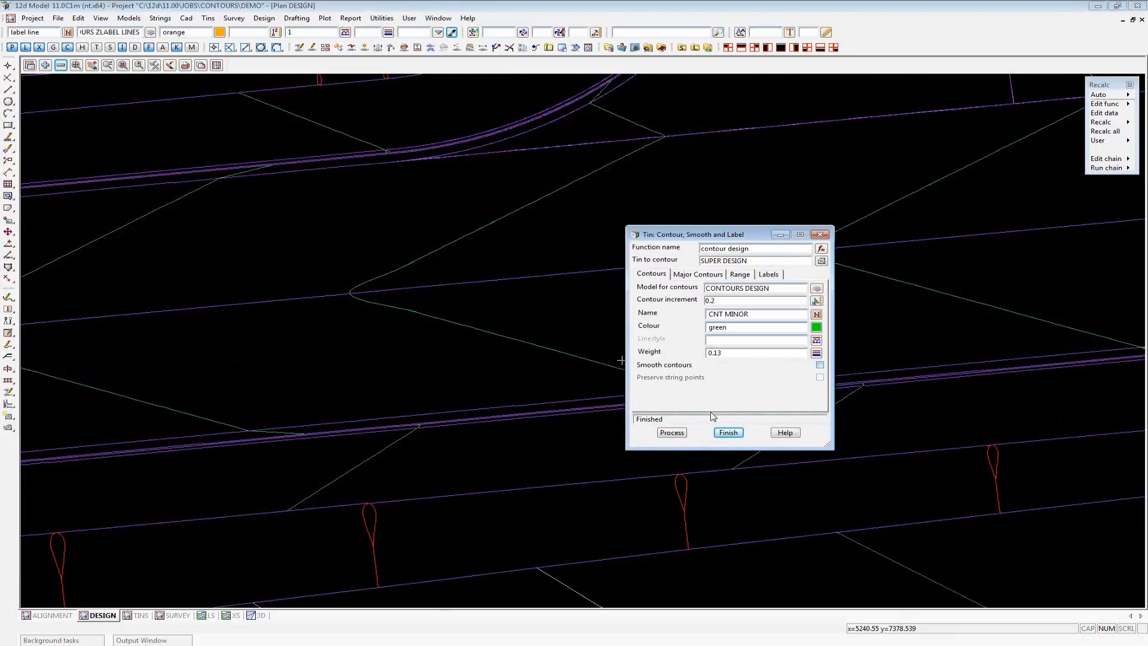
left_click(671, 434)
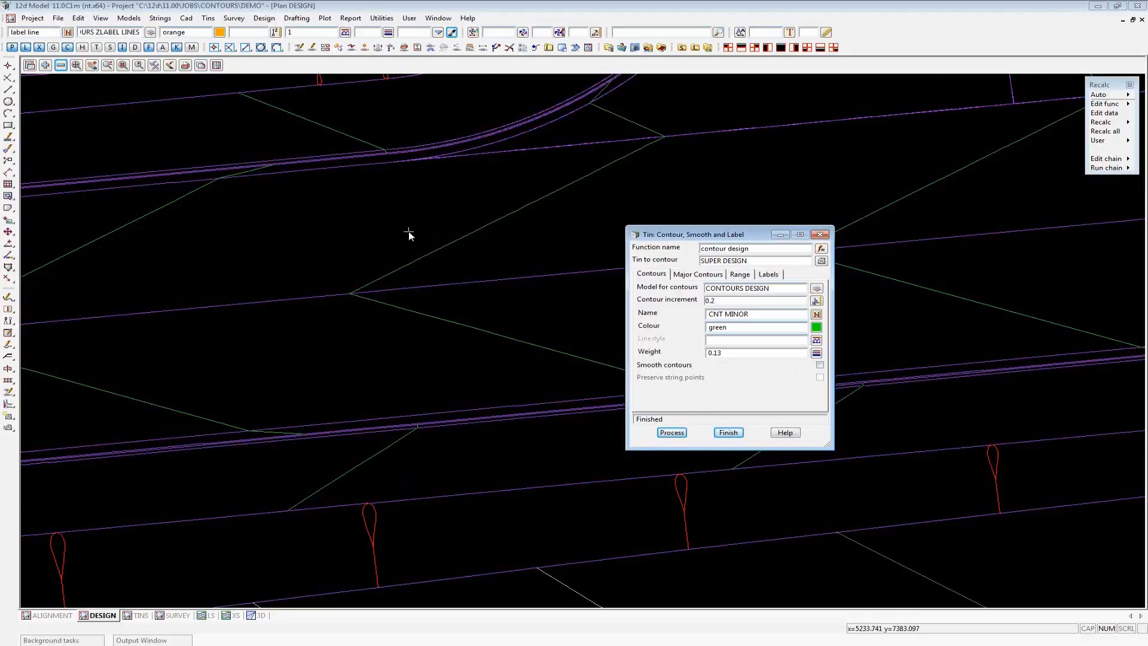
Open the Apply MTF function, examine its tadpole creation options such as interval, search width and string pairs, and close it
left_click_drag(732, 233, 949, 184)
scroll(592, 221, "down", 2)
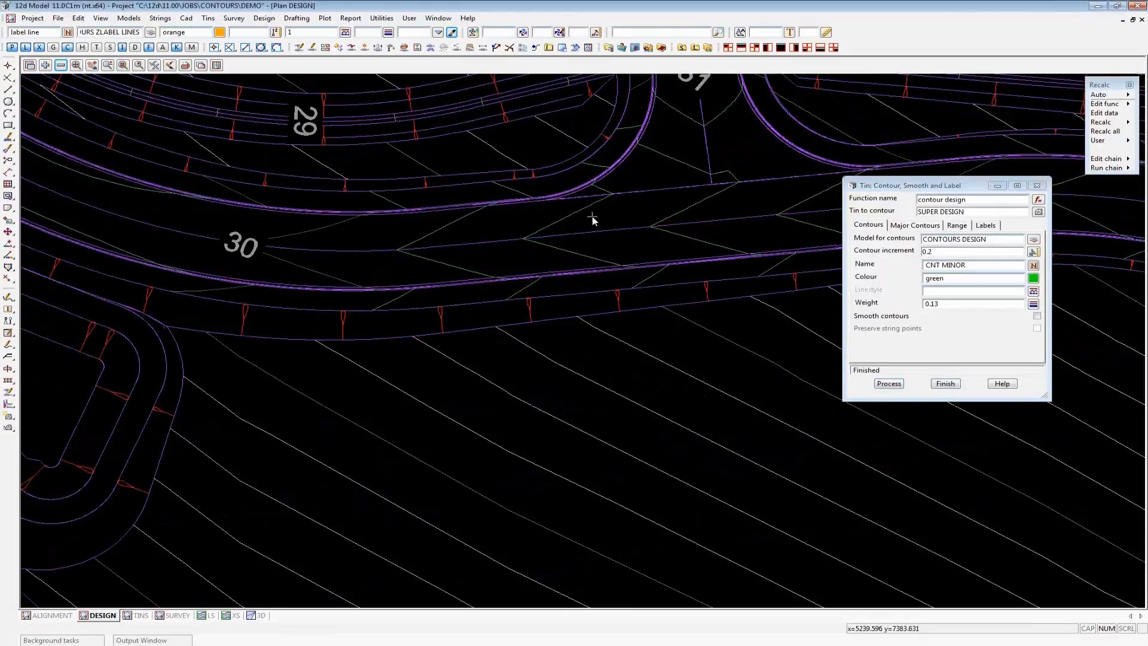
left_click(160, 19)
mouse_move(189, 178)
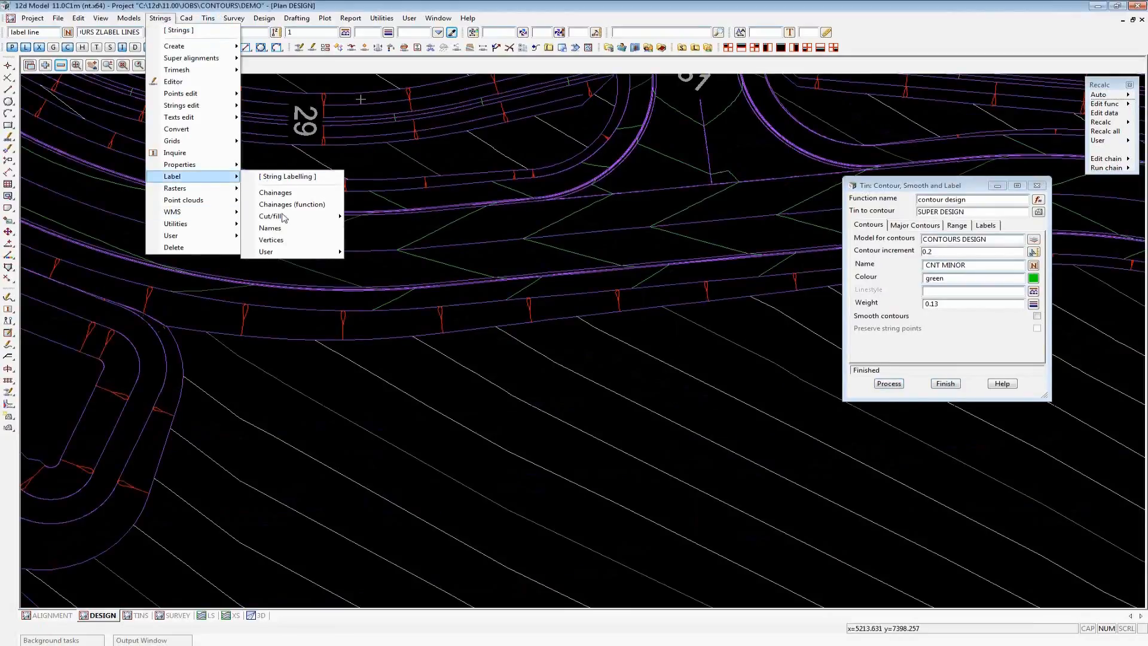
mouse_move(293, 223)
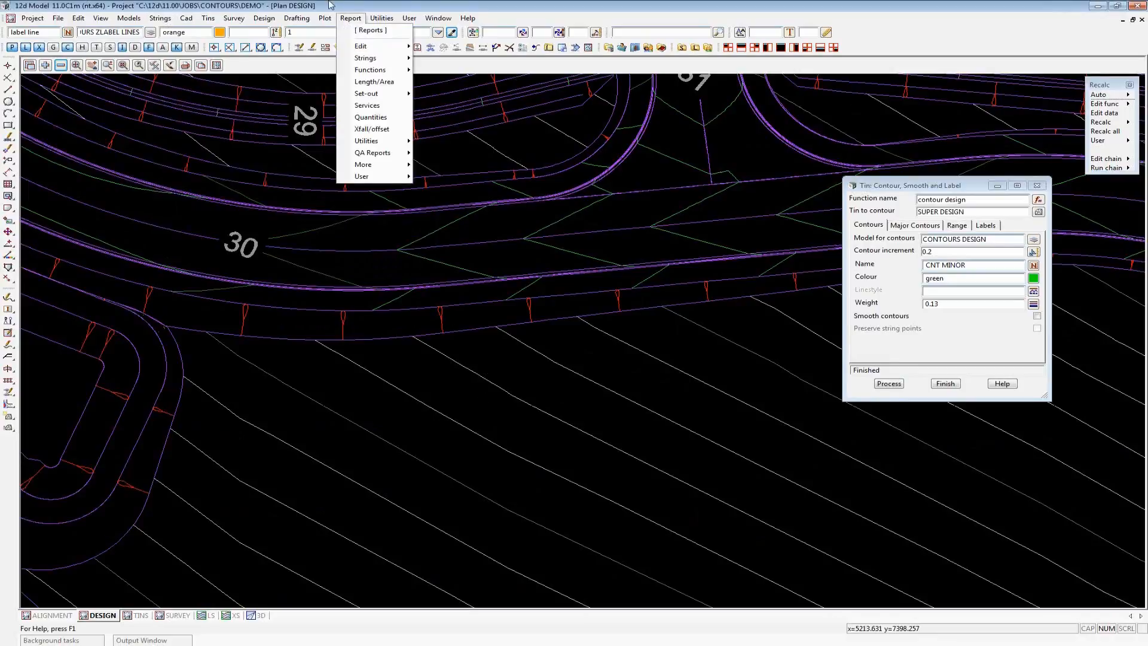
mouse_move(243, 20)
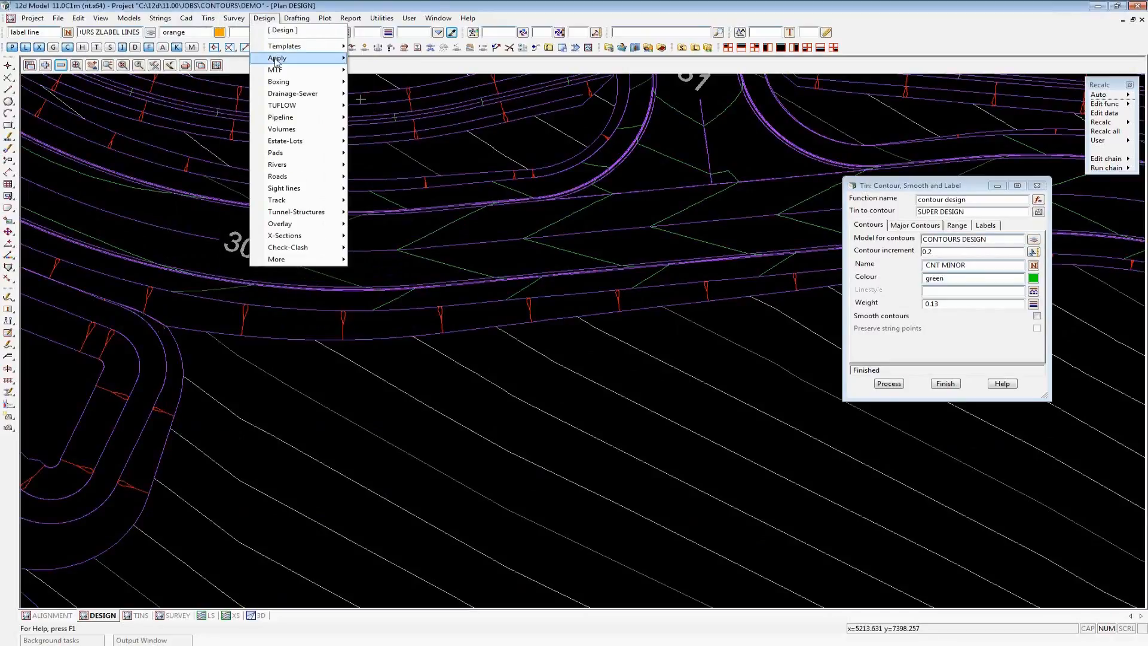
mouse_move(276, 71)
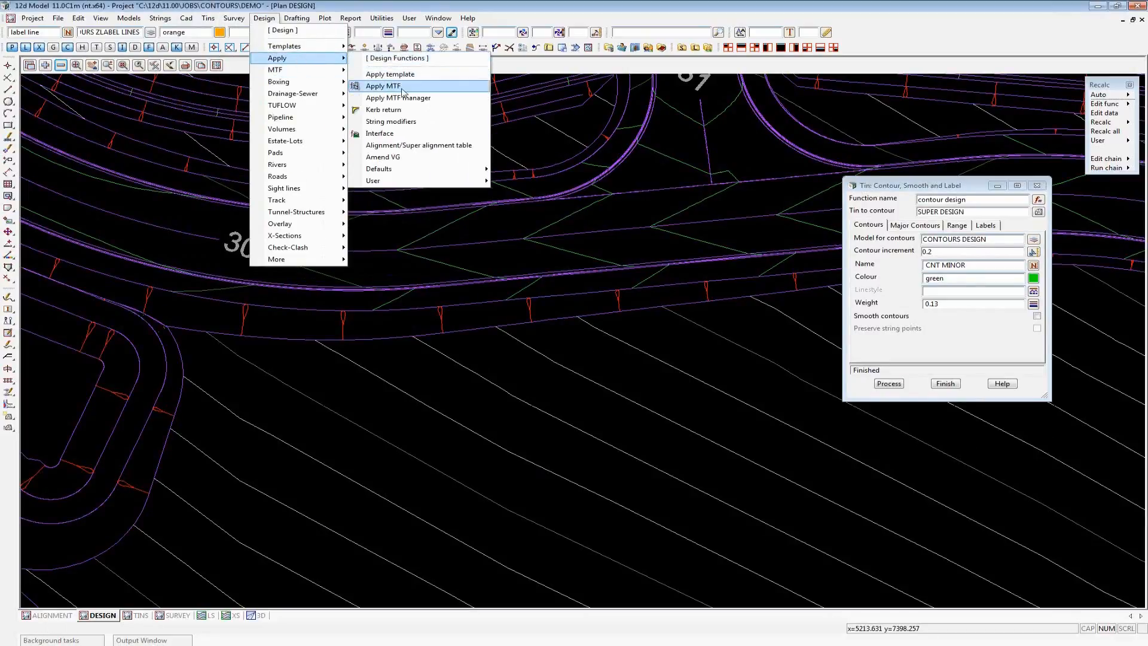
left_click(383, 86)
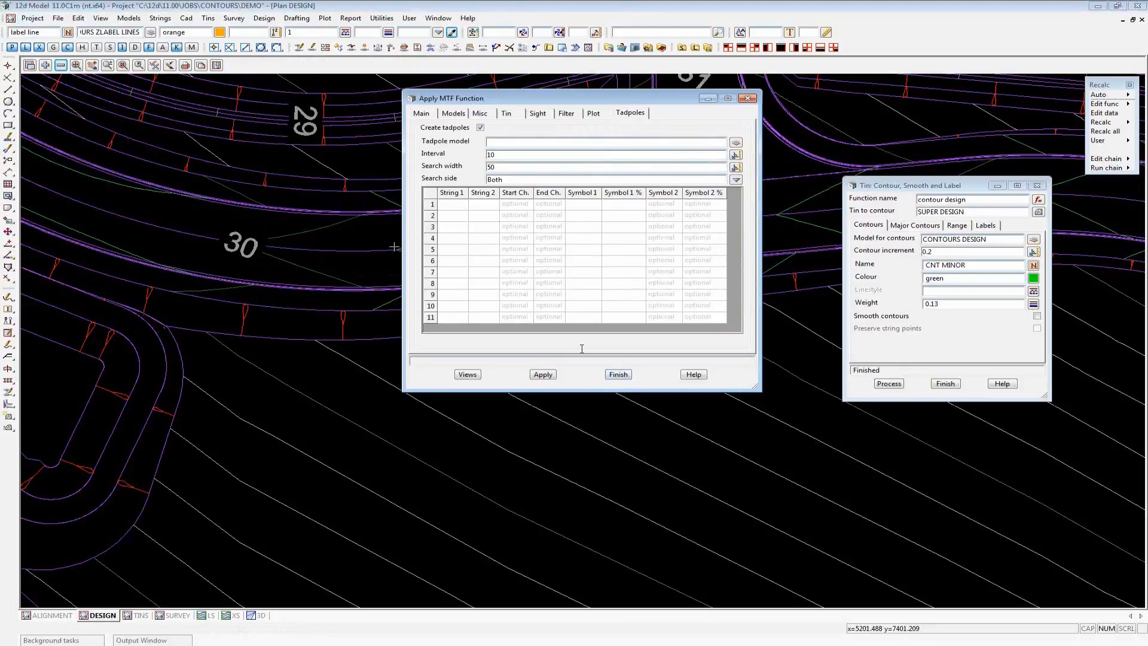
left_click(612, 376)
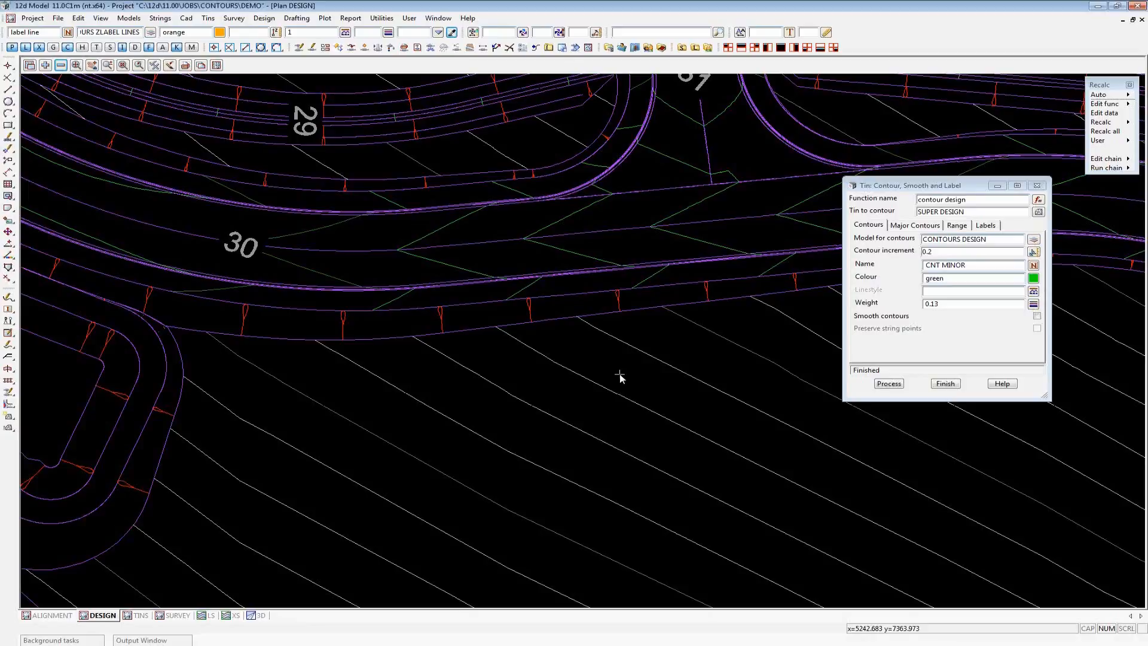
Review the design contours and batter tadpoles around the road junction, and finish the contour design function
scroll(560, 479, "down", 1)
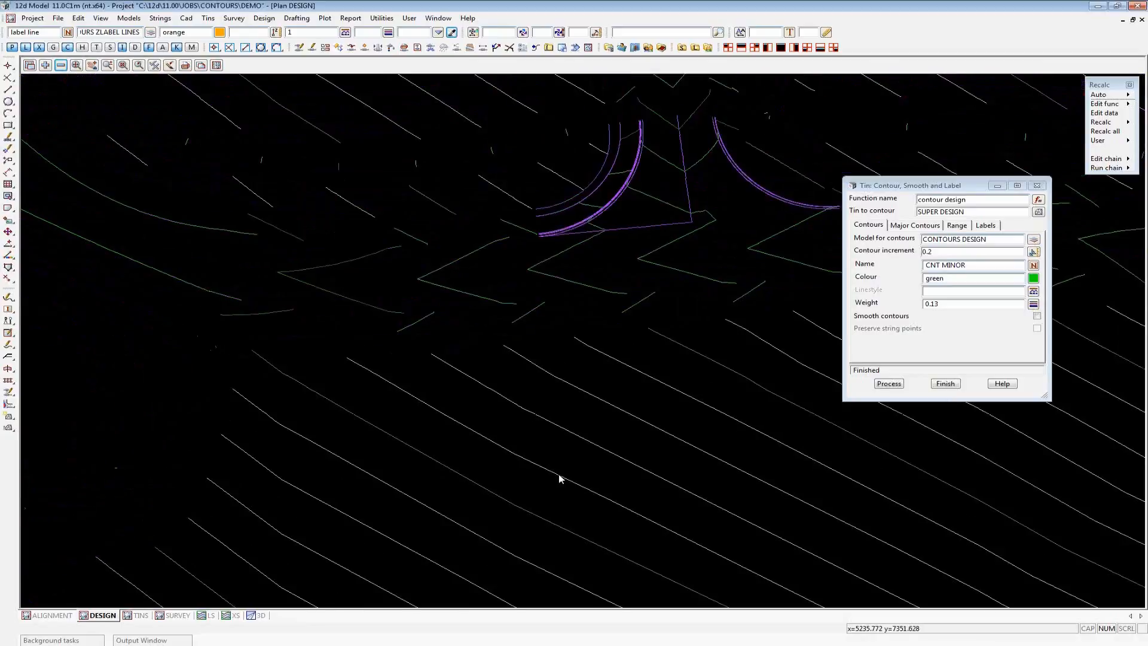
scroll(560, 479, "down", 1)
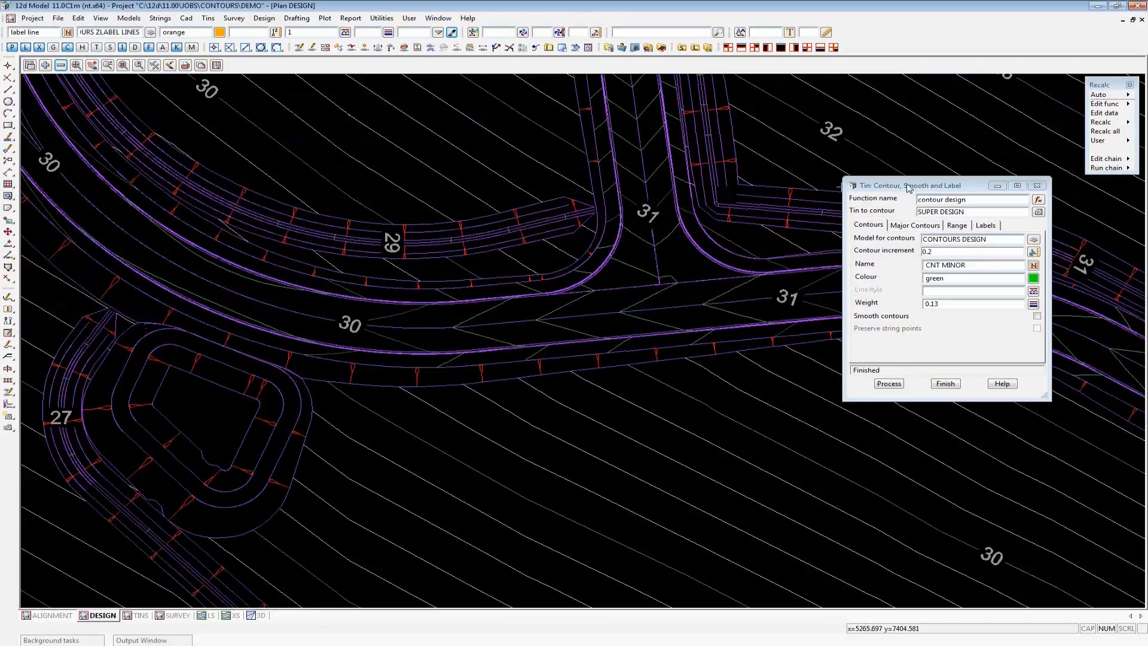
left_click_drag(908, 187, 738, 183)
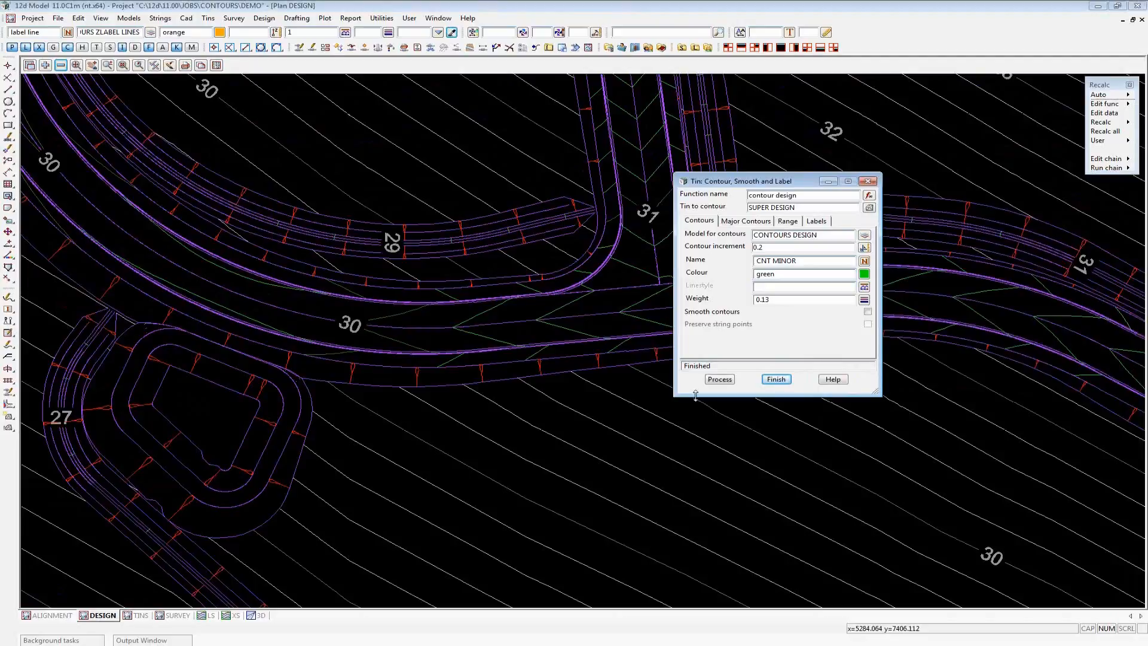
left_click(777, 379)
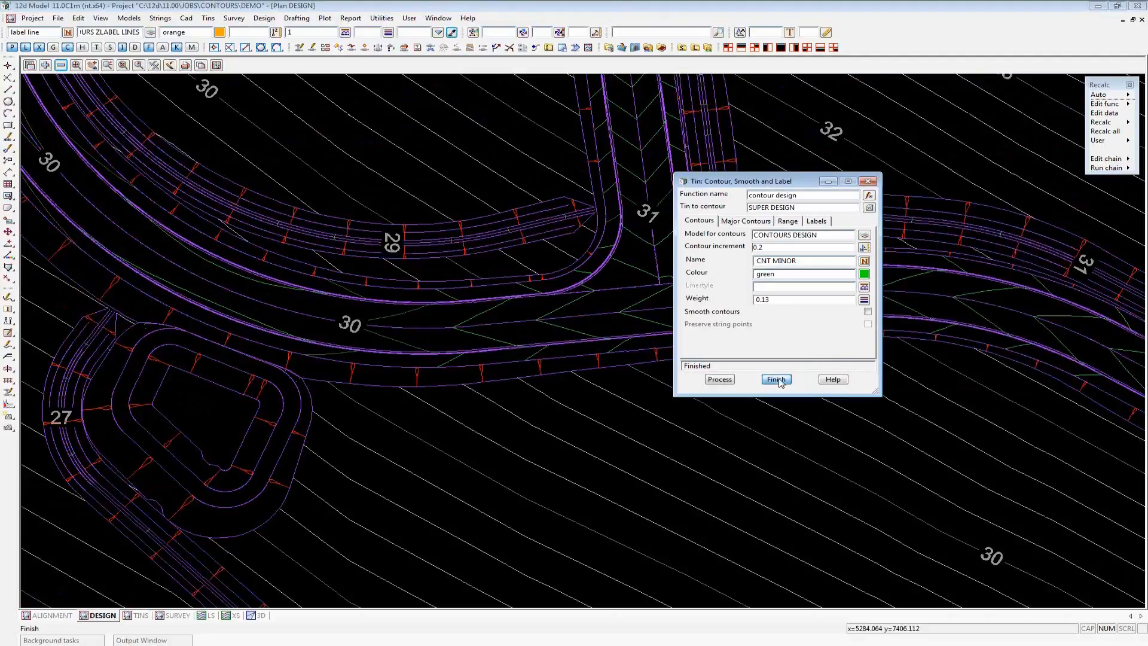